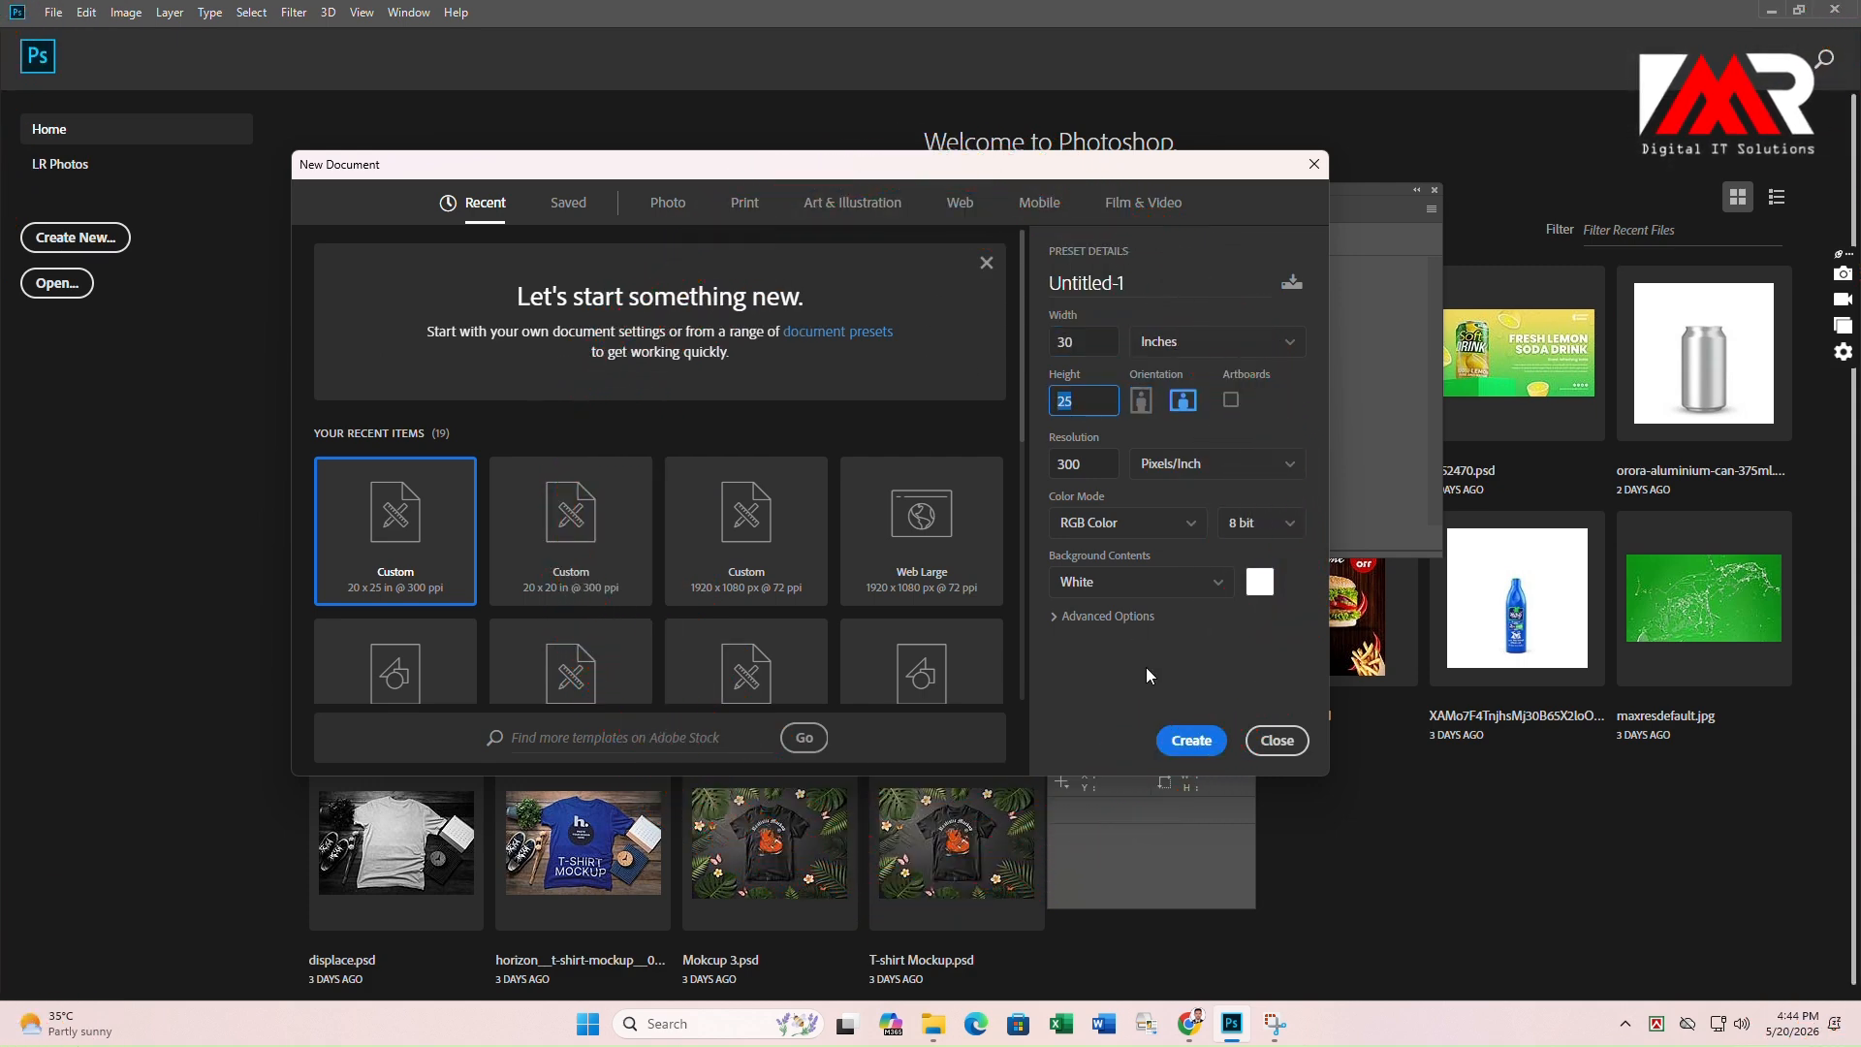
Create a 30 × 25 inch RGB document at 300 ppi with a white background and convert the Background into a regular layer.
{"action": "left_click", "coordinate": [1192, 741]}
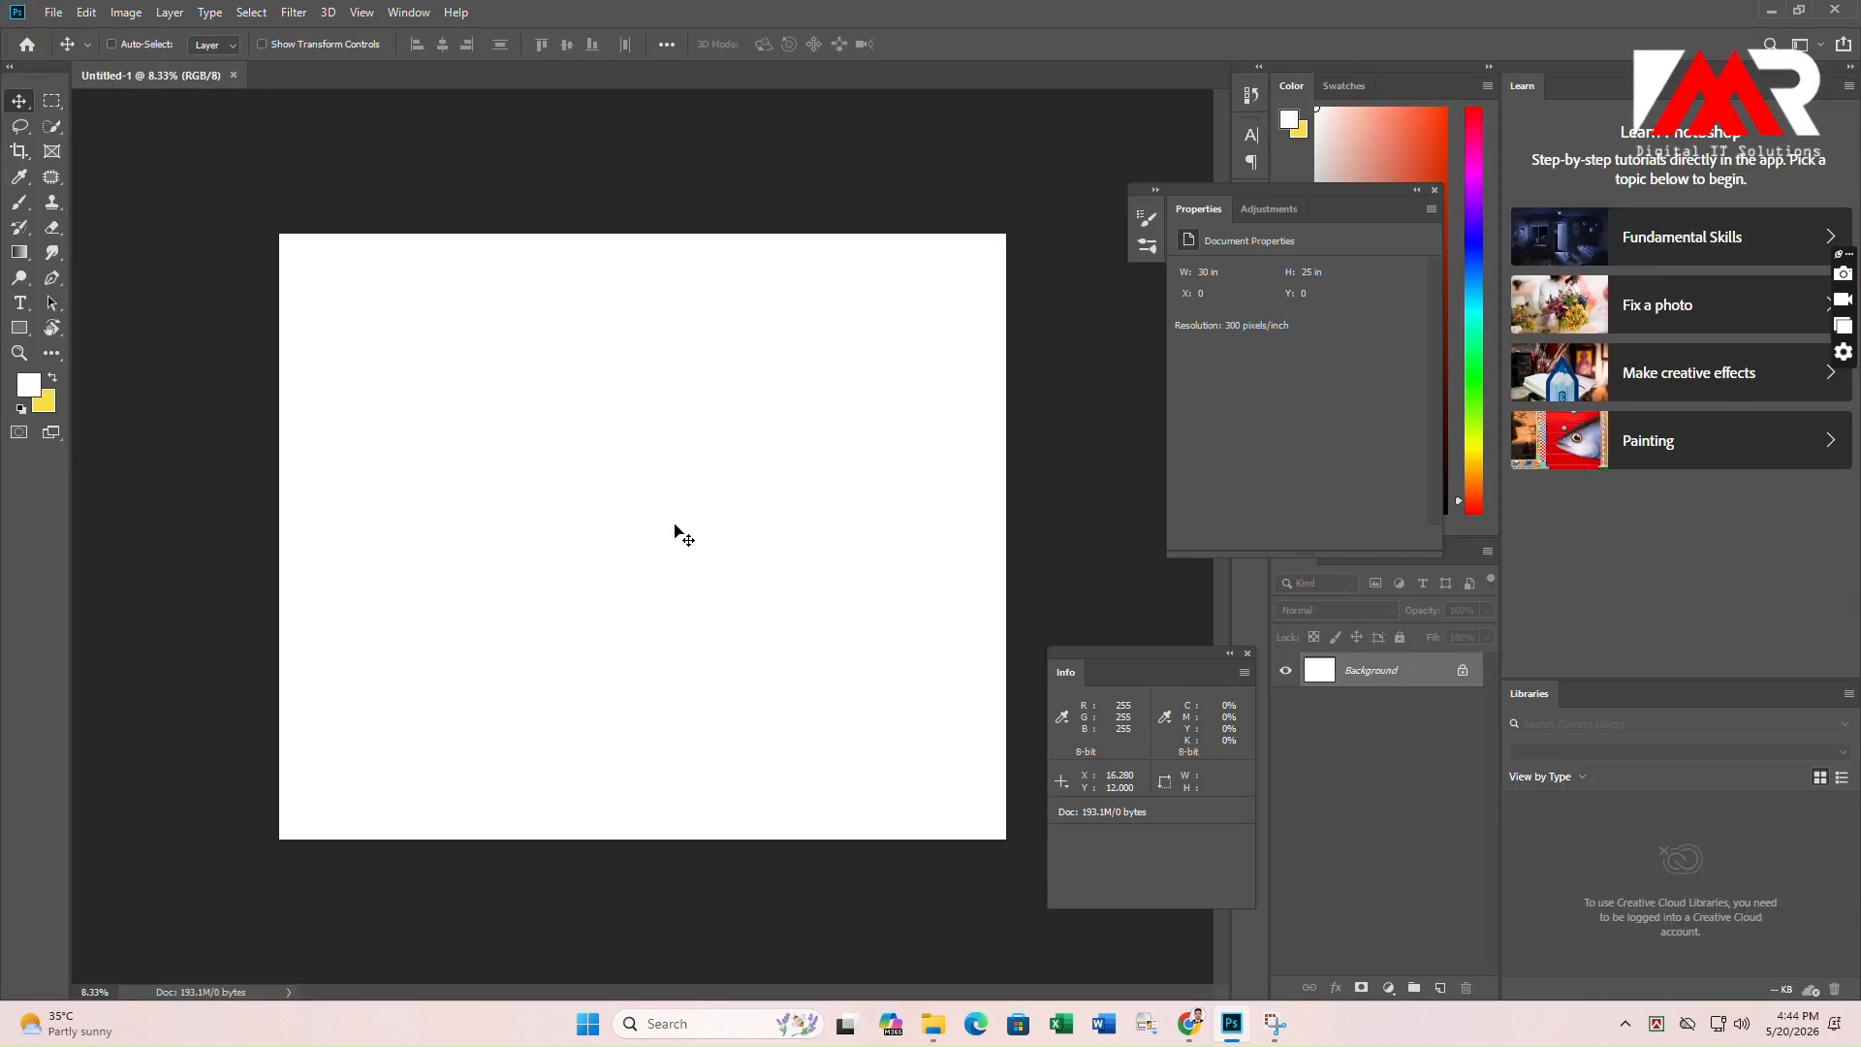
{"action": "right_click", "coordinate": [1407, 682]}
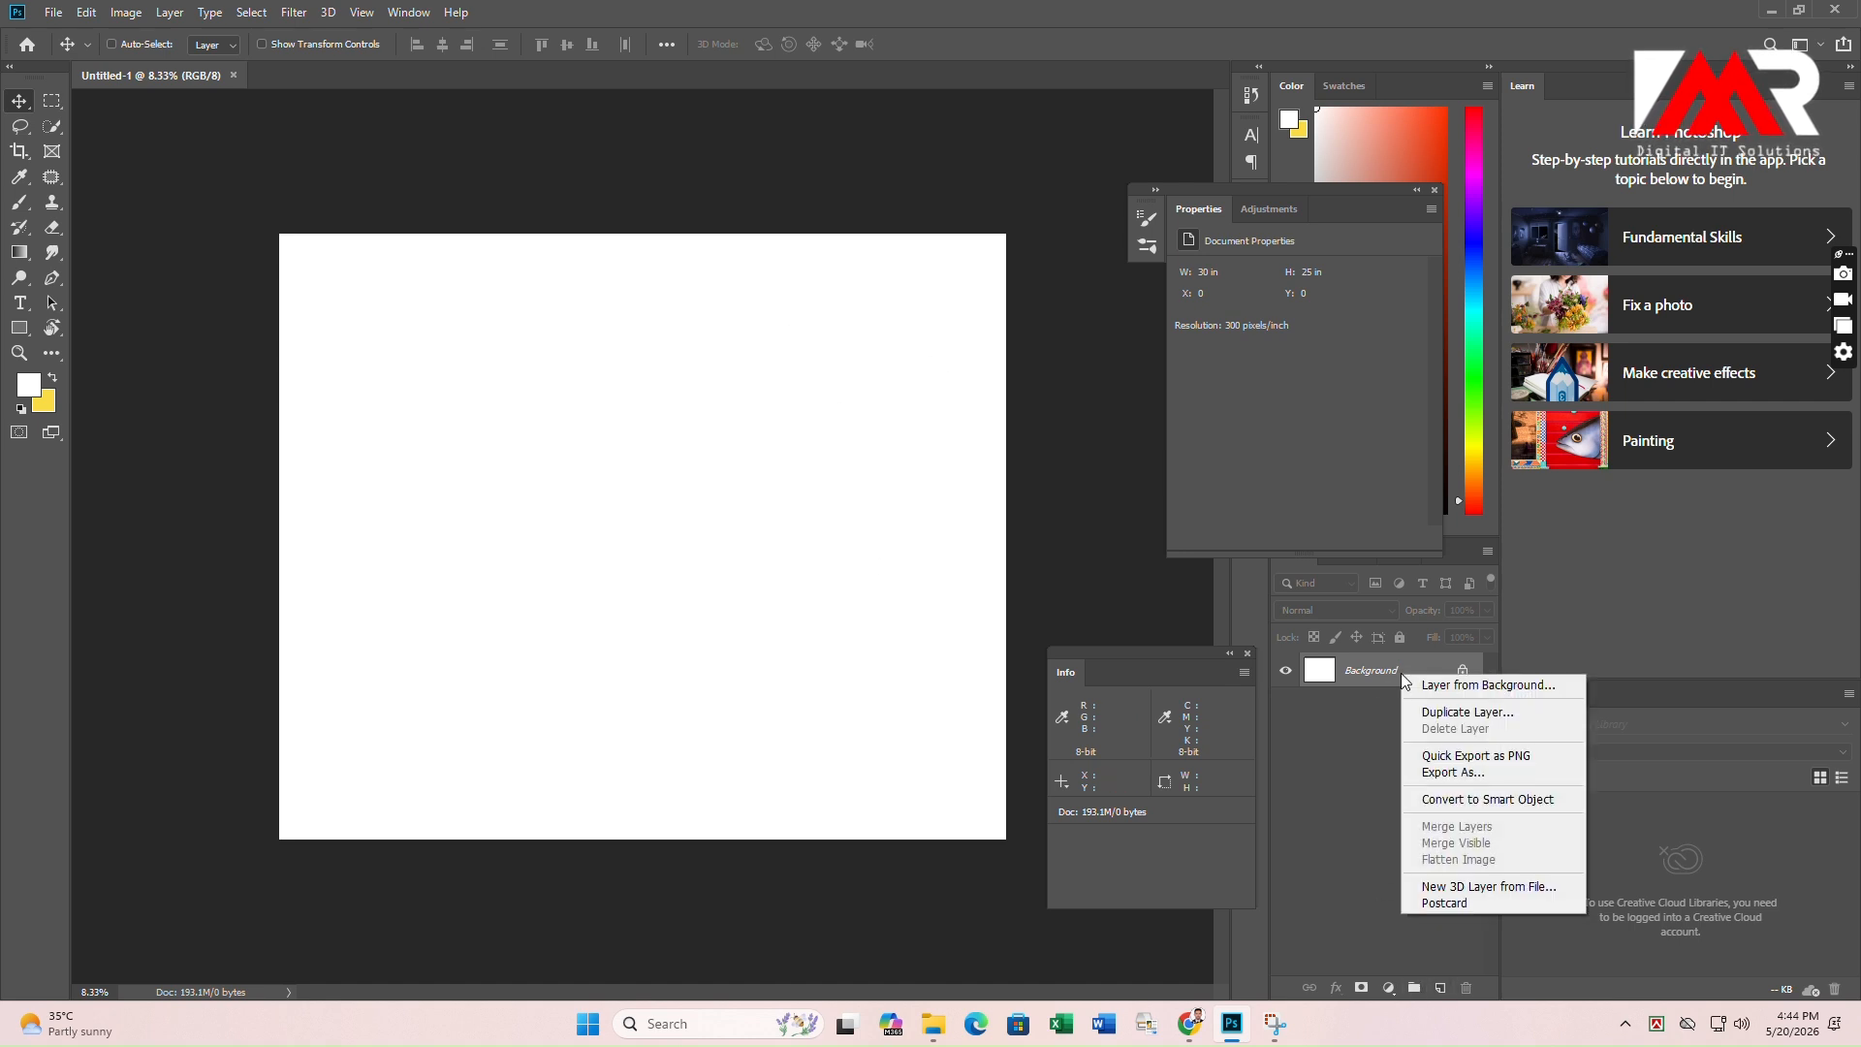
{"action": "left_click", "coordinate": [1434, 684]}
{"action": "left_click", "coordinate": [1089, 308]}
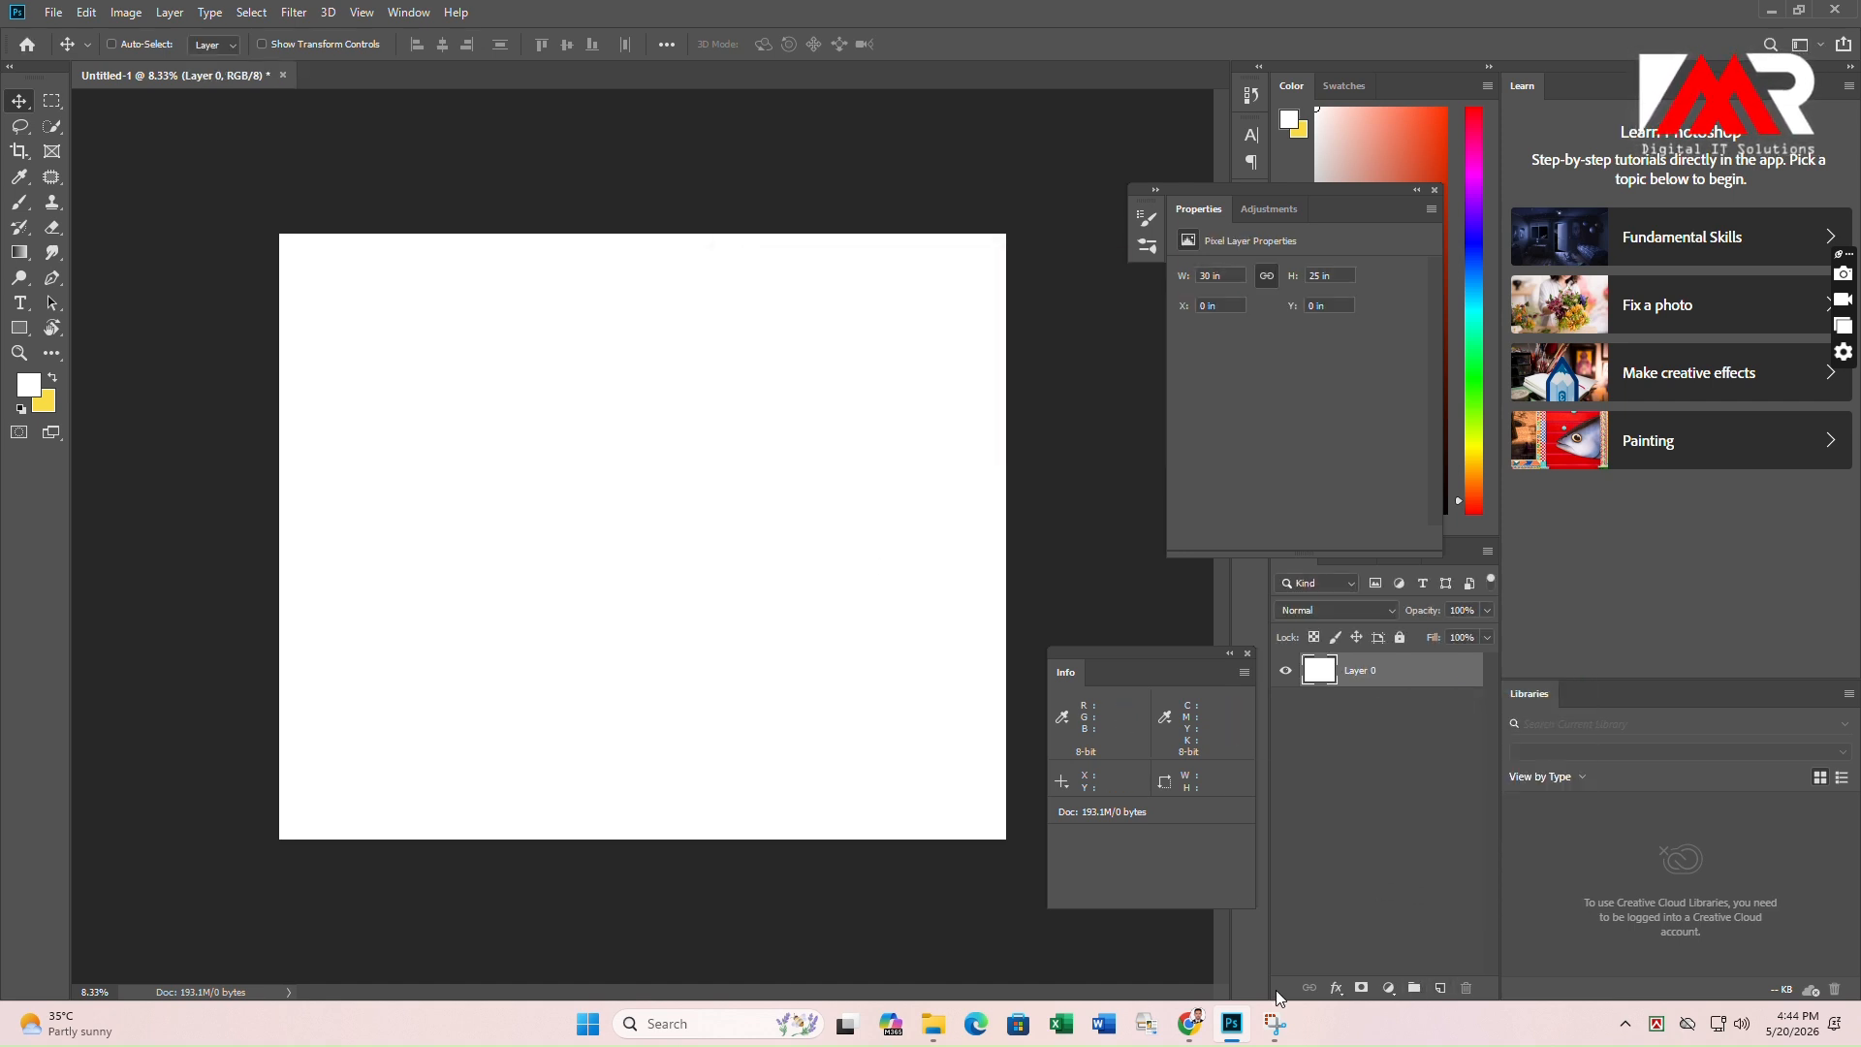
Add a Gradient Overlay to Layer 0 and set the gradient's first colour stop to a bright lime green.
{"action": "left_click", "coordinate": [1336, 987]}
{"action": "left_click", "coordinate": [1367, 928]}
{"action": "left_click", "coordinate": [1422, 381]}
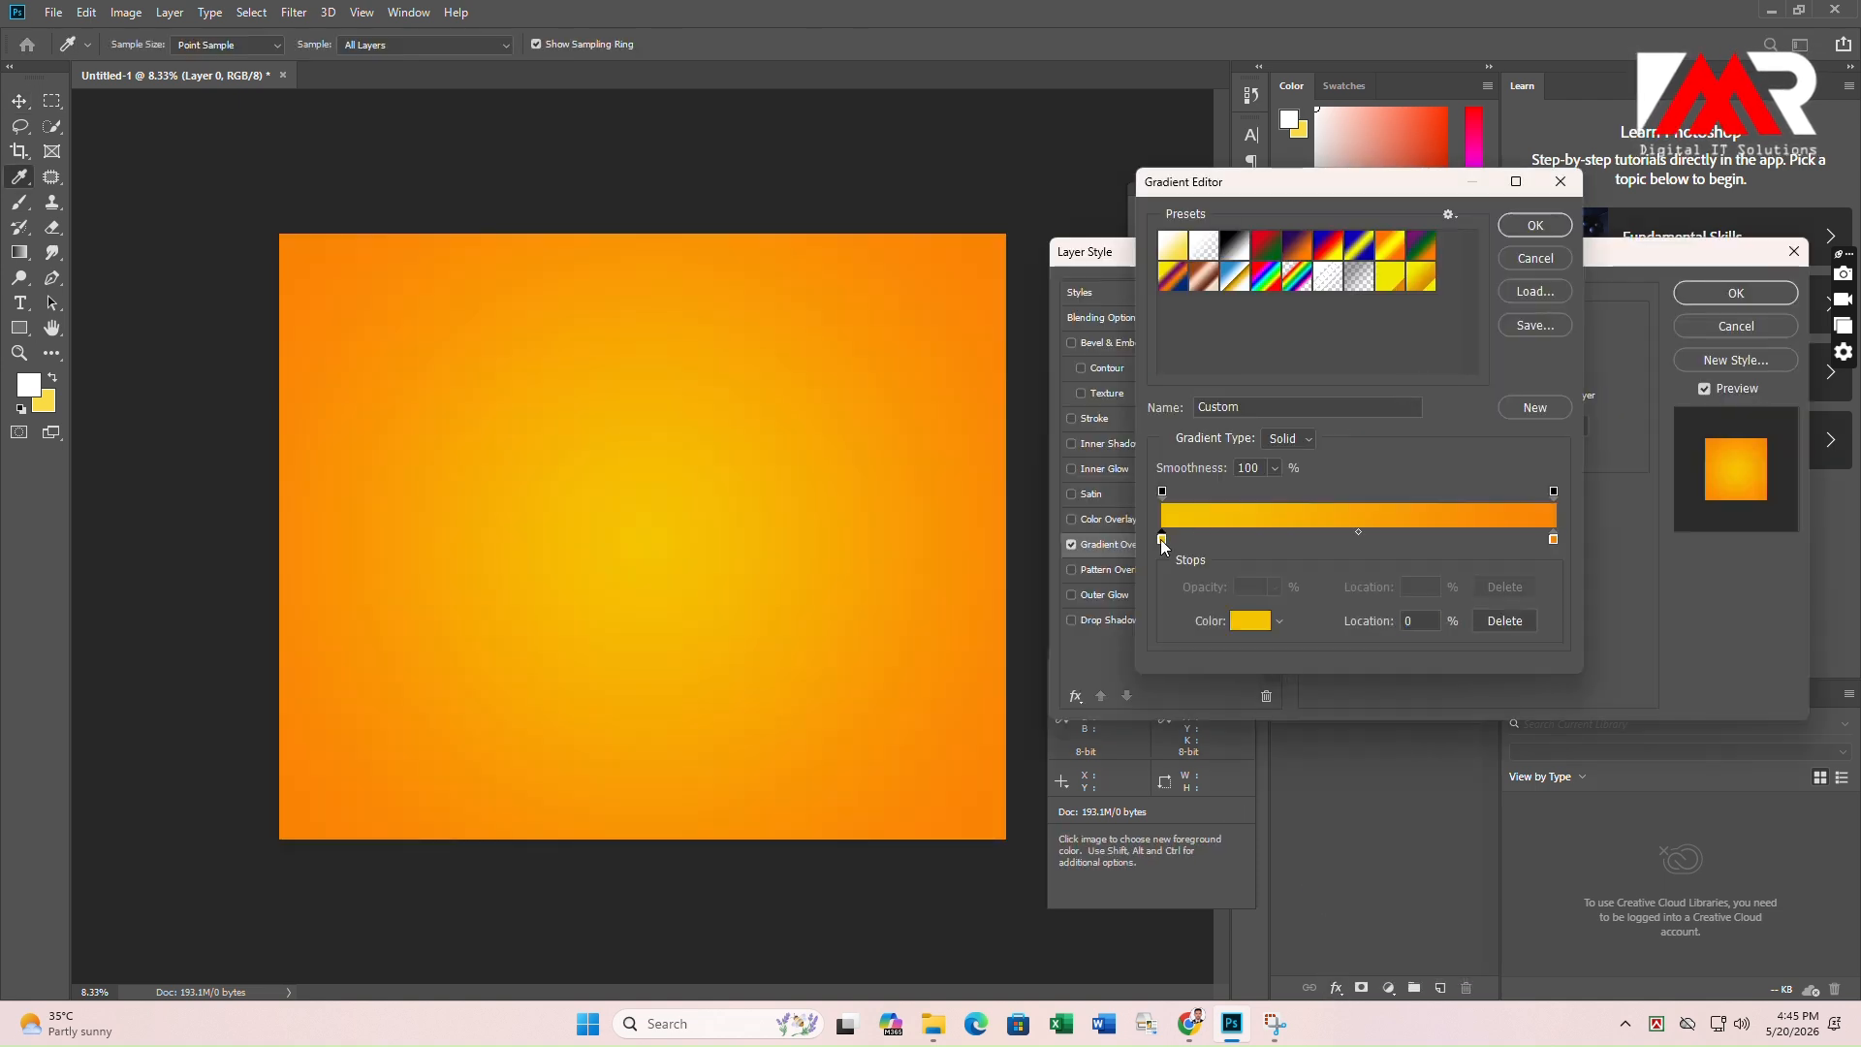
{"action": "left_click", "coordinate": [1160, 539]}
{"action": "left_click", "coordinate": [1250, 621]}
{"action": "left_click", "coordinate": [1295, 423]}
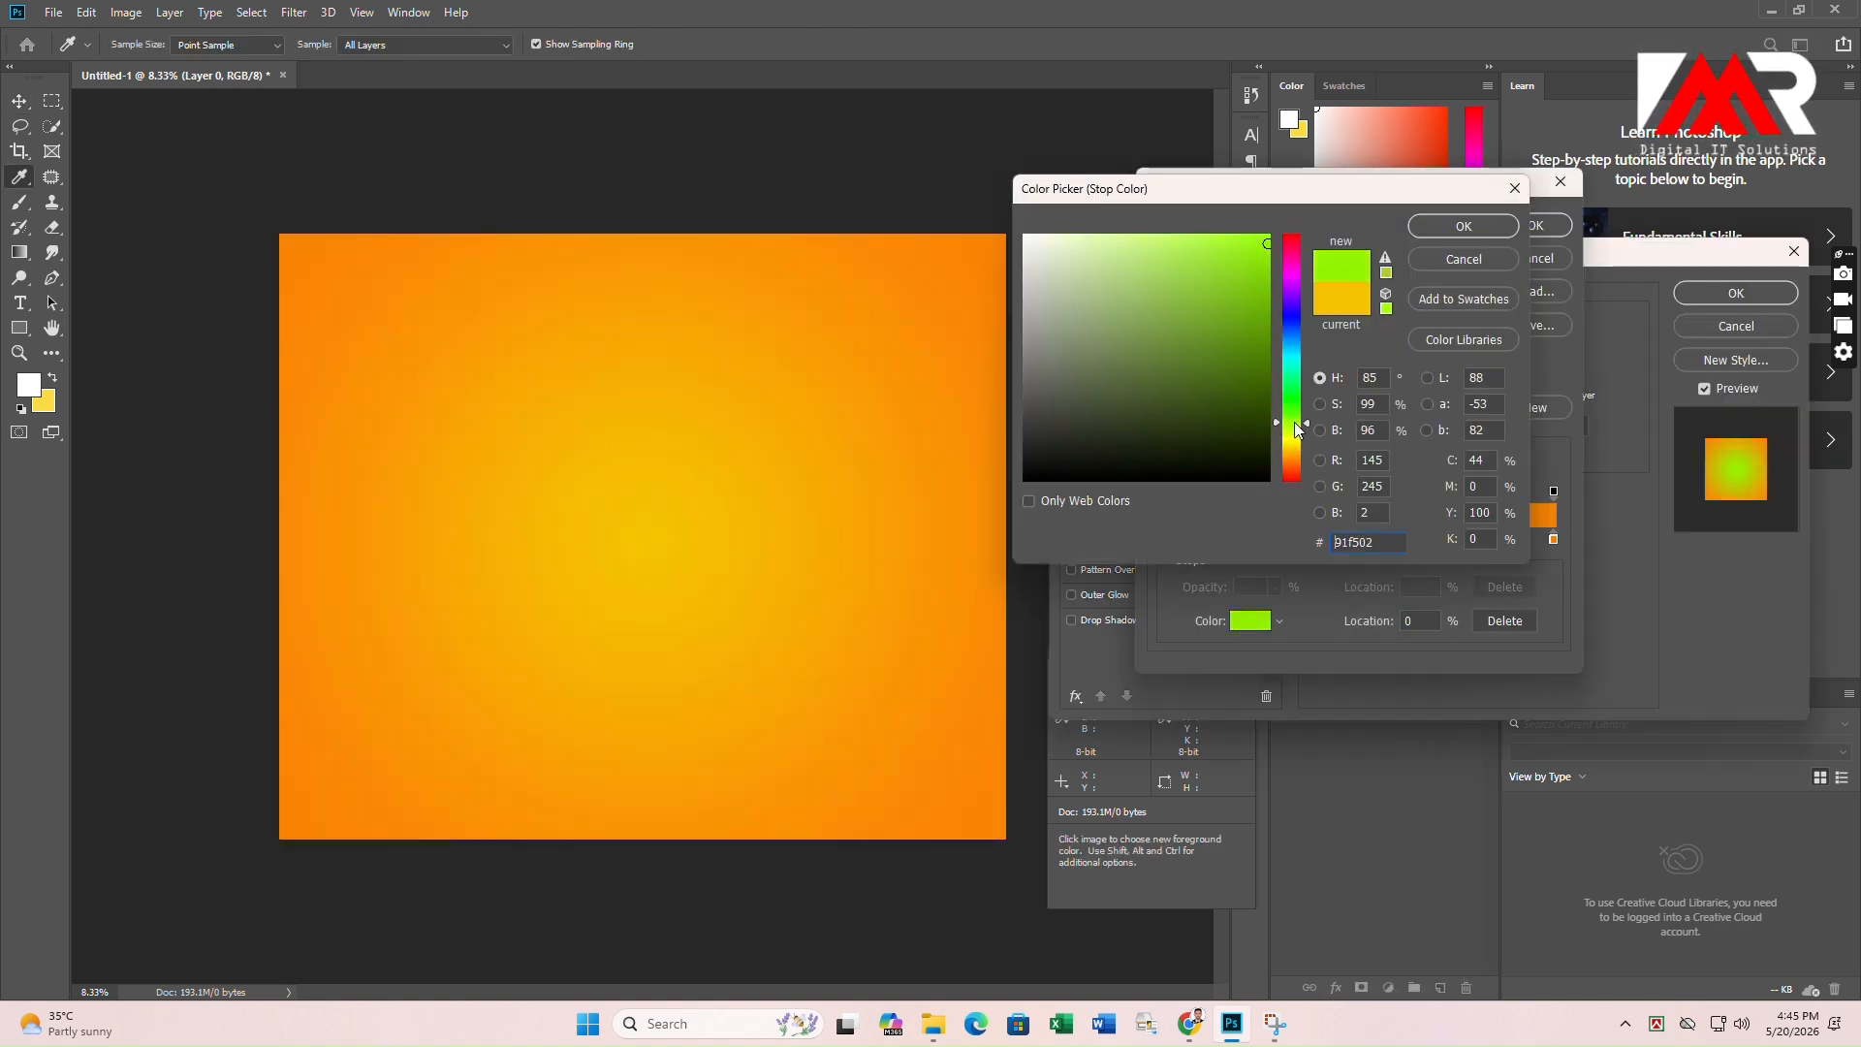
{"action": "left_click", "coordinate": [1461, 226]}
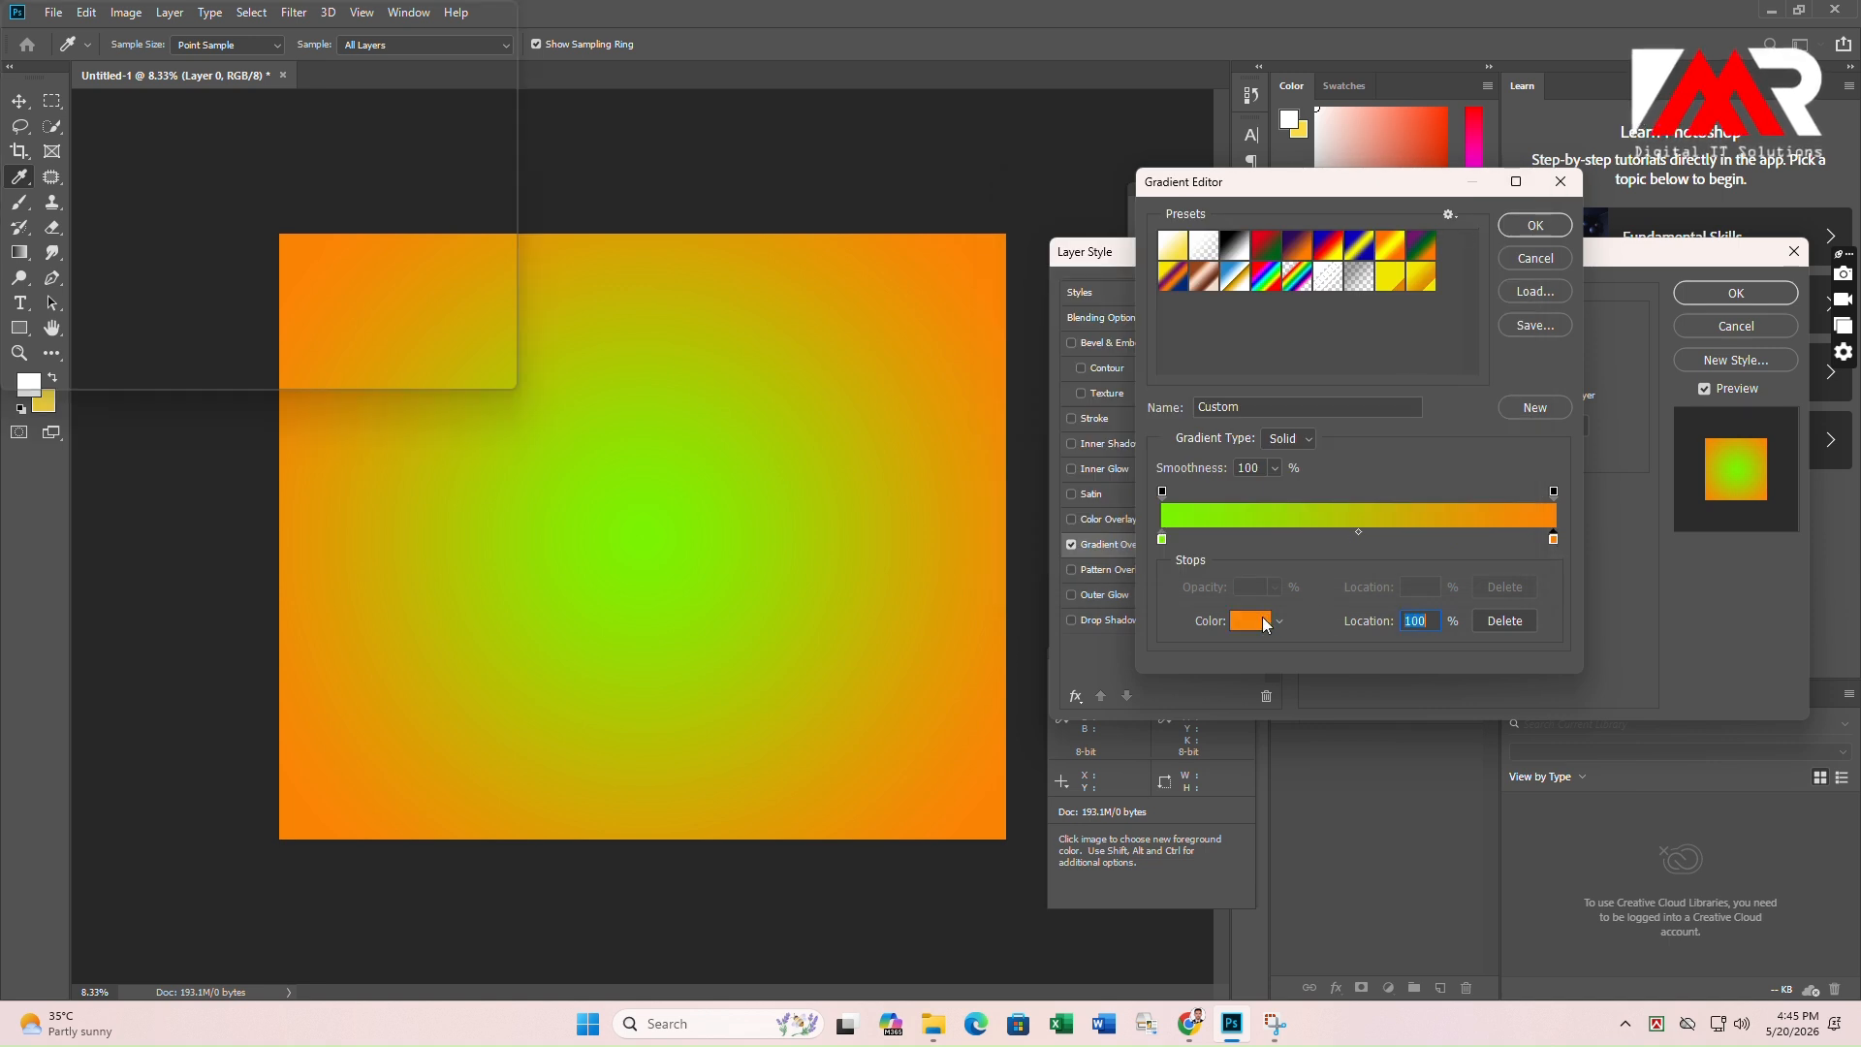
Set the gradient's end colour stop to dark green 00490e and apply the Gradient Overlay.
{"action": "left_click", "coordinate": [1251, 621]}
{"action": "left_click", "coordinate": [1299, 388]}
{"action": "left_click_drag", "start_coordinate": [1260, 368], "coordinate": [1269, 383]}
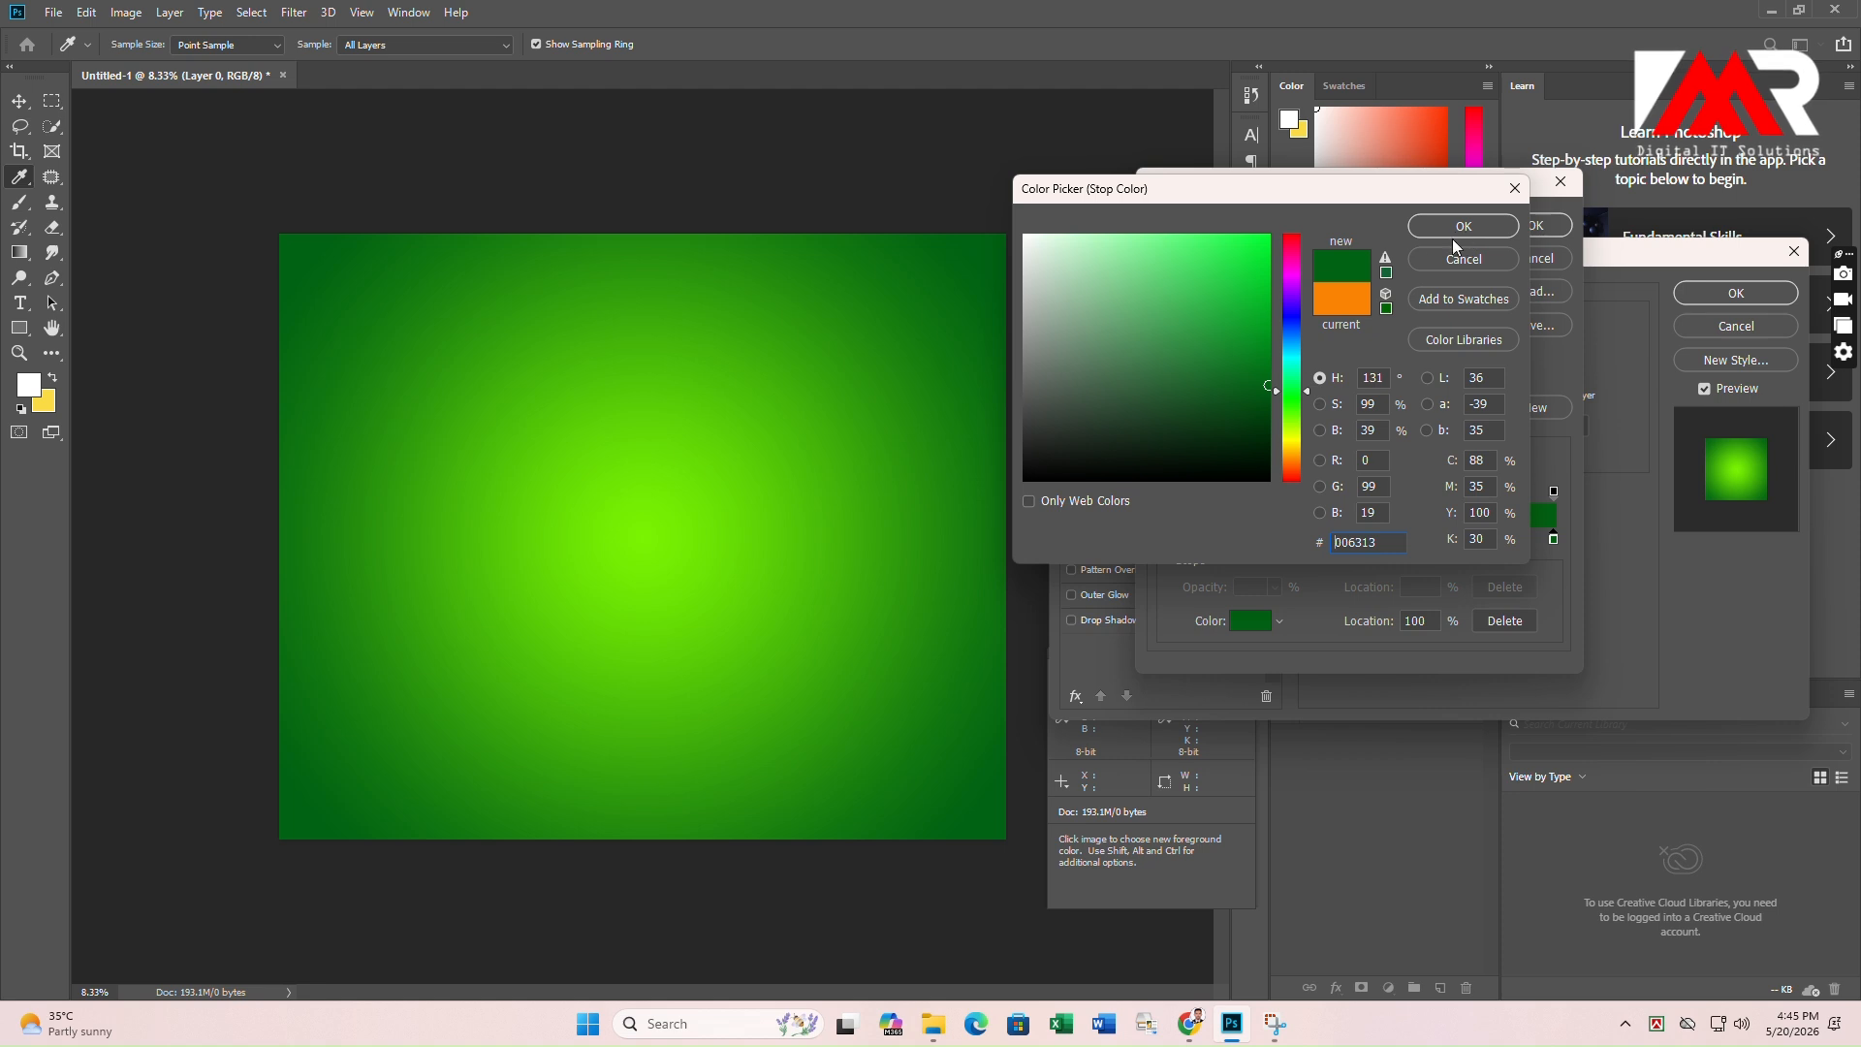
{"action": "left_click_drag", "start_coordinate": [1268, 387], "coordinate": [1274, 405]}
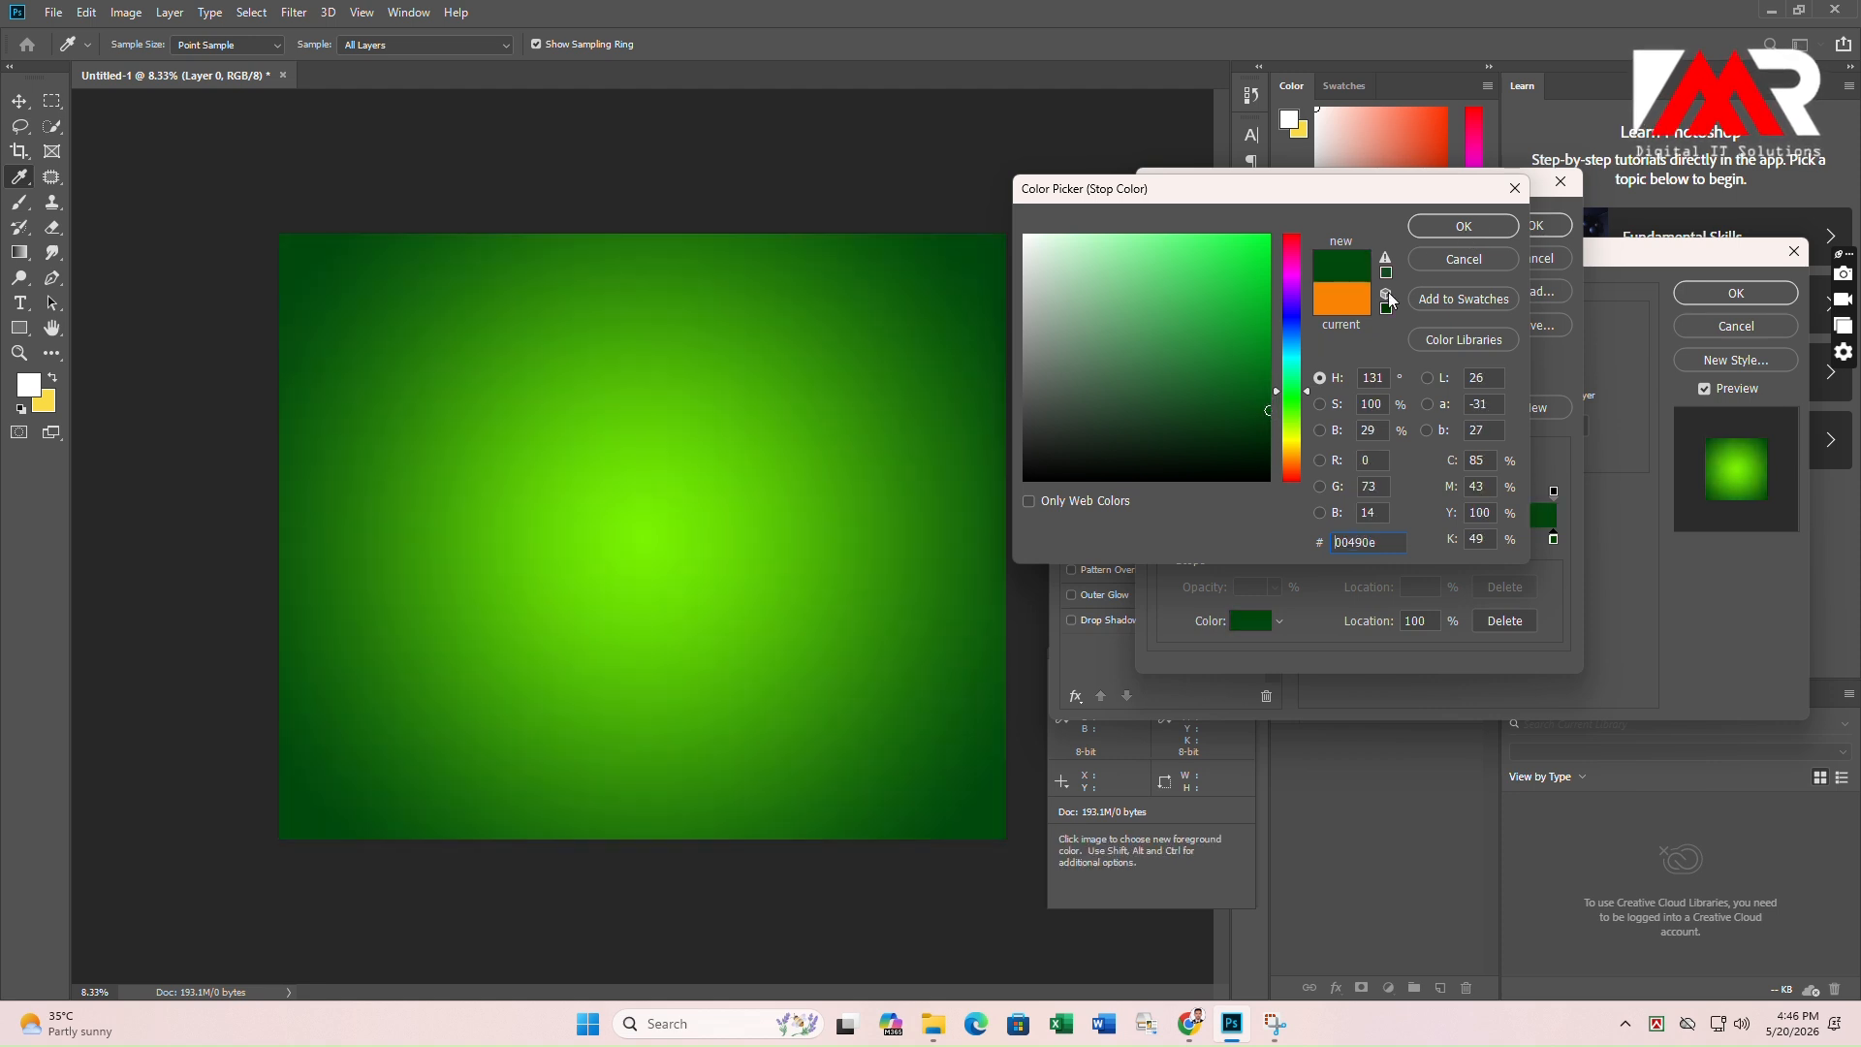
{"action": "key", "text": "Return"}
{"action": "left_click", "coordinate": [1537, 227]}
{"action": "left_click", "coordinate": [1733, 294]}
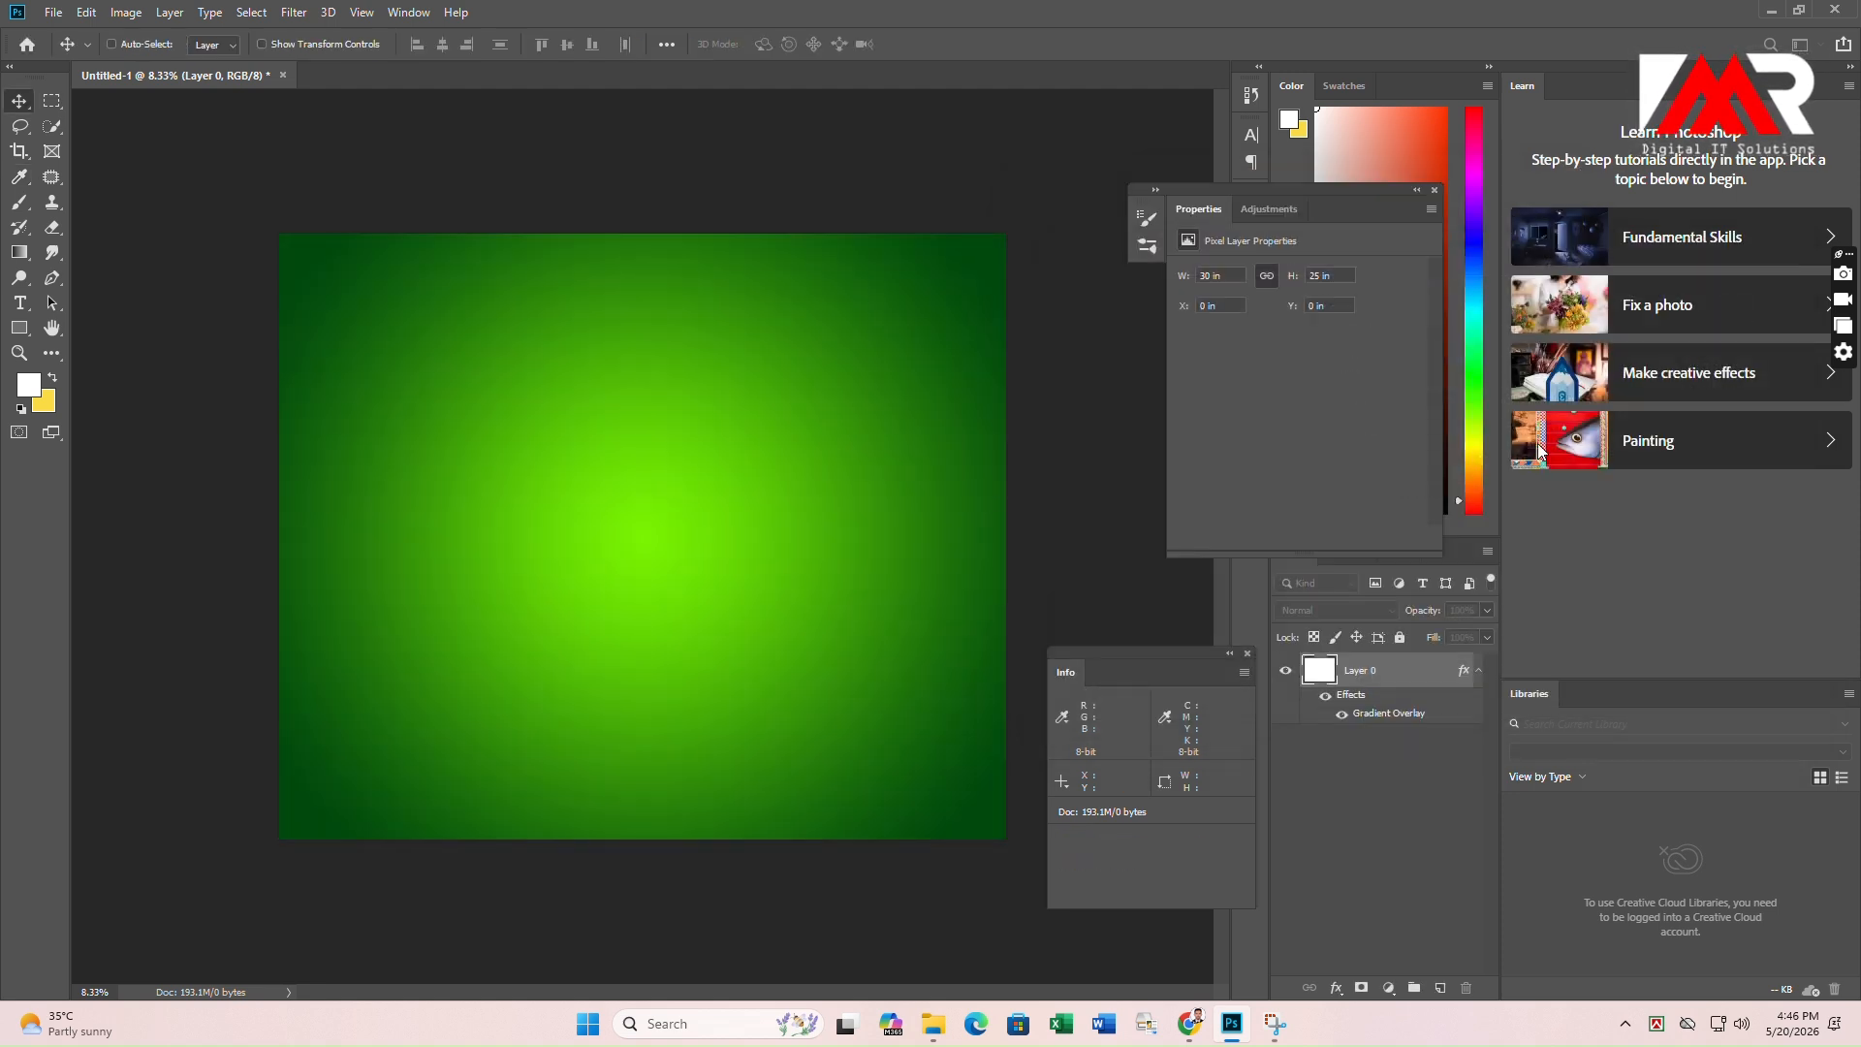
Set up a white soft brush at 4400 px and 38% flow, test a dab on a new layer, and undo it.
{"action": "left_click", "coordinate": [1440, 987]}
{"action": "key", "text": "i"}
{"action": "left_click", "coordinate": [28, 385]}
{"action": "left_click", "coordinate": [1292, 404]}
{"action": "left_click", "coordinate": [1202, 236]}
{"action": "left_click", "coordinate": [1462, 228]}
{"action": "key", "text": "b"}
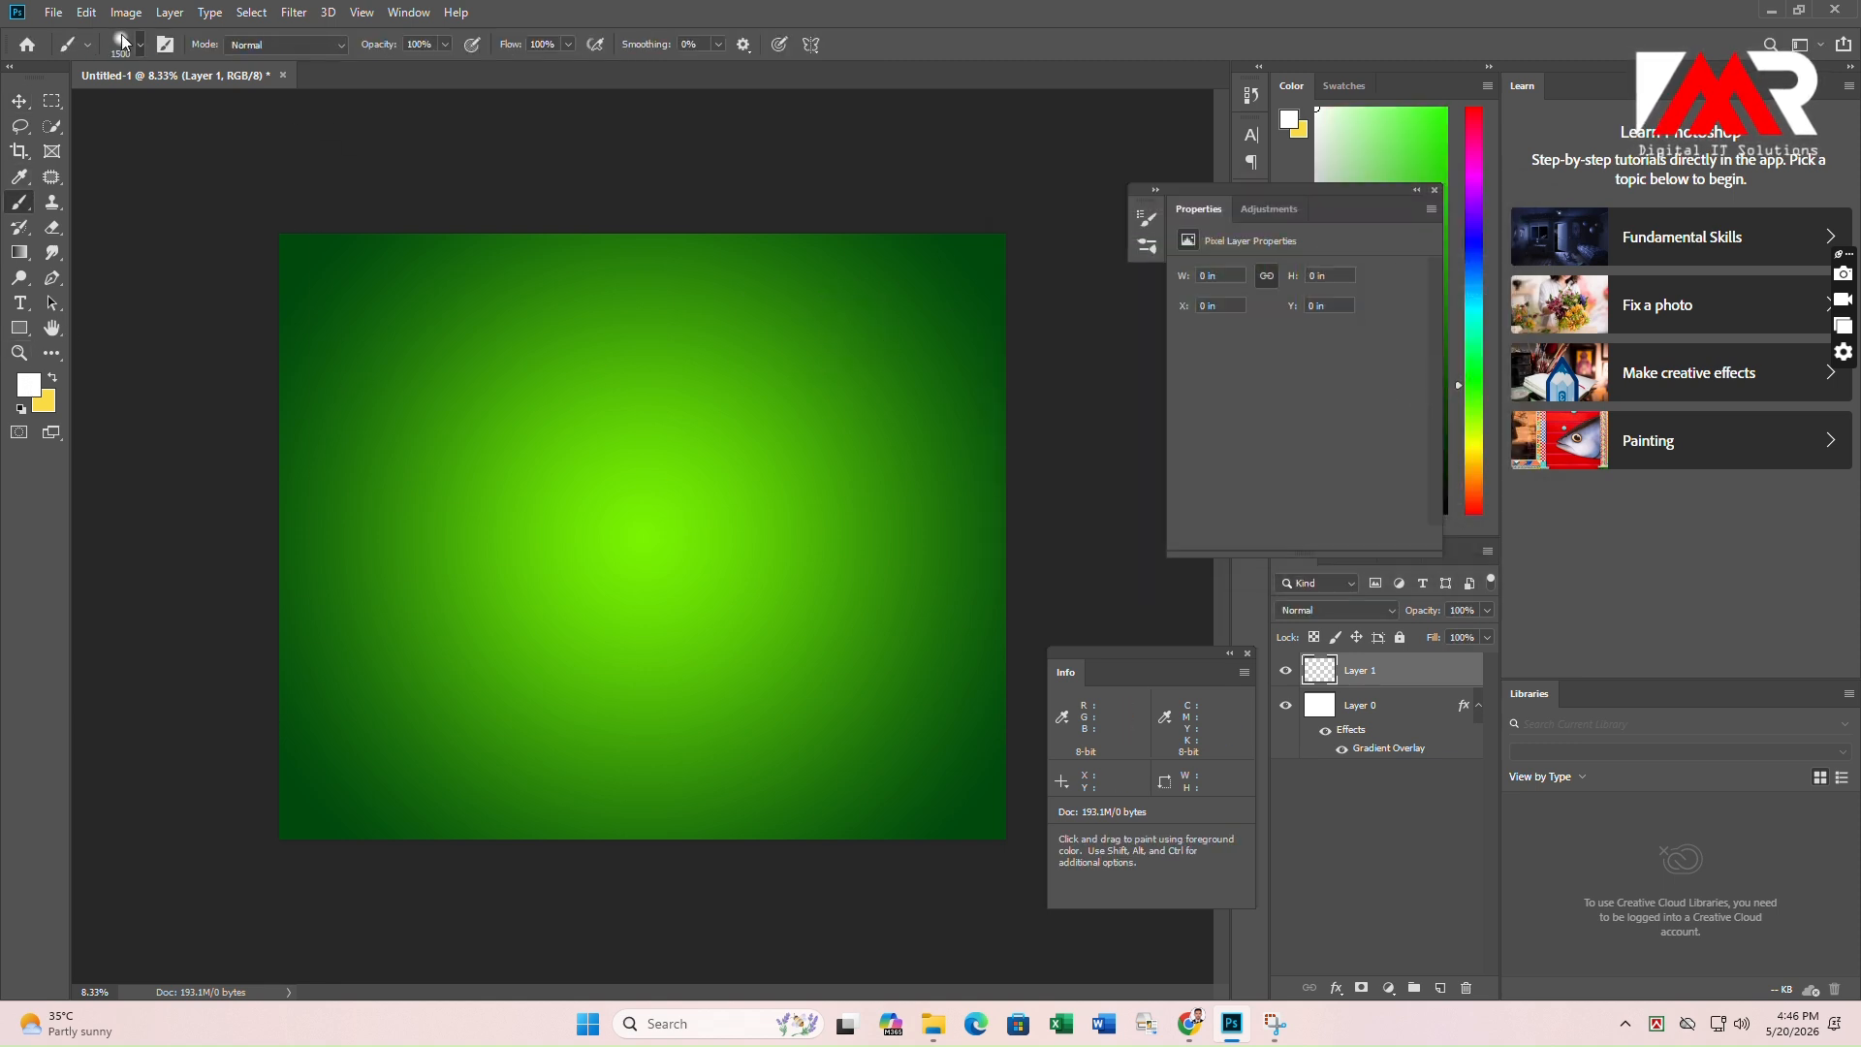
{"action": "left_click", "coordinate": [118, 47]}
{"action": "left_click", "coordinate": [644, 333]}
{"action": "key", "text": "ctrl+z"}
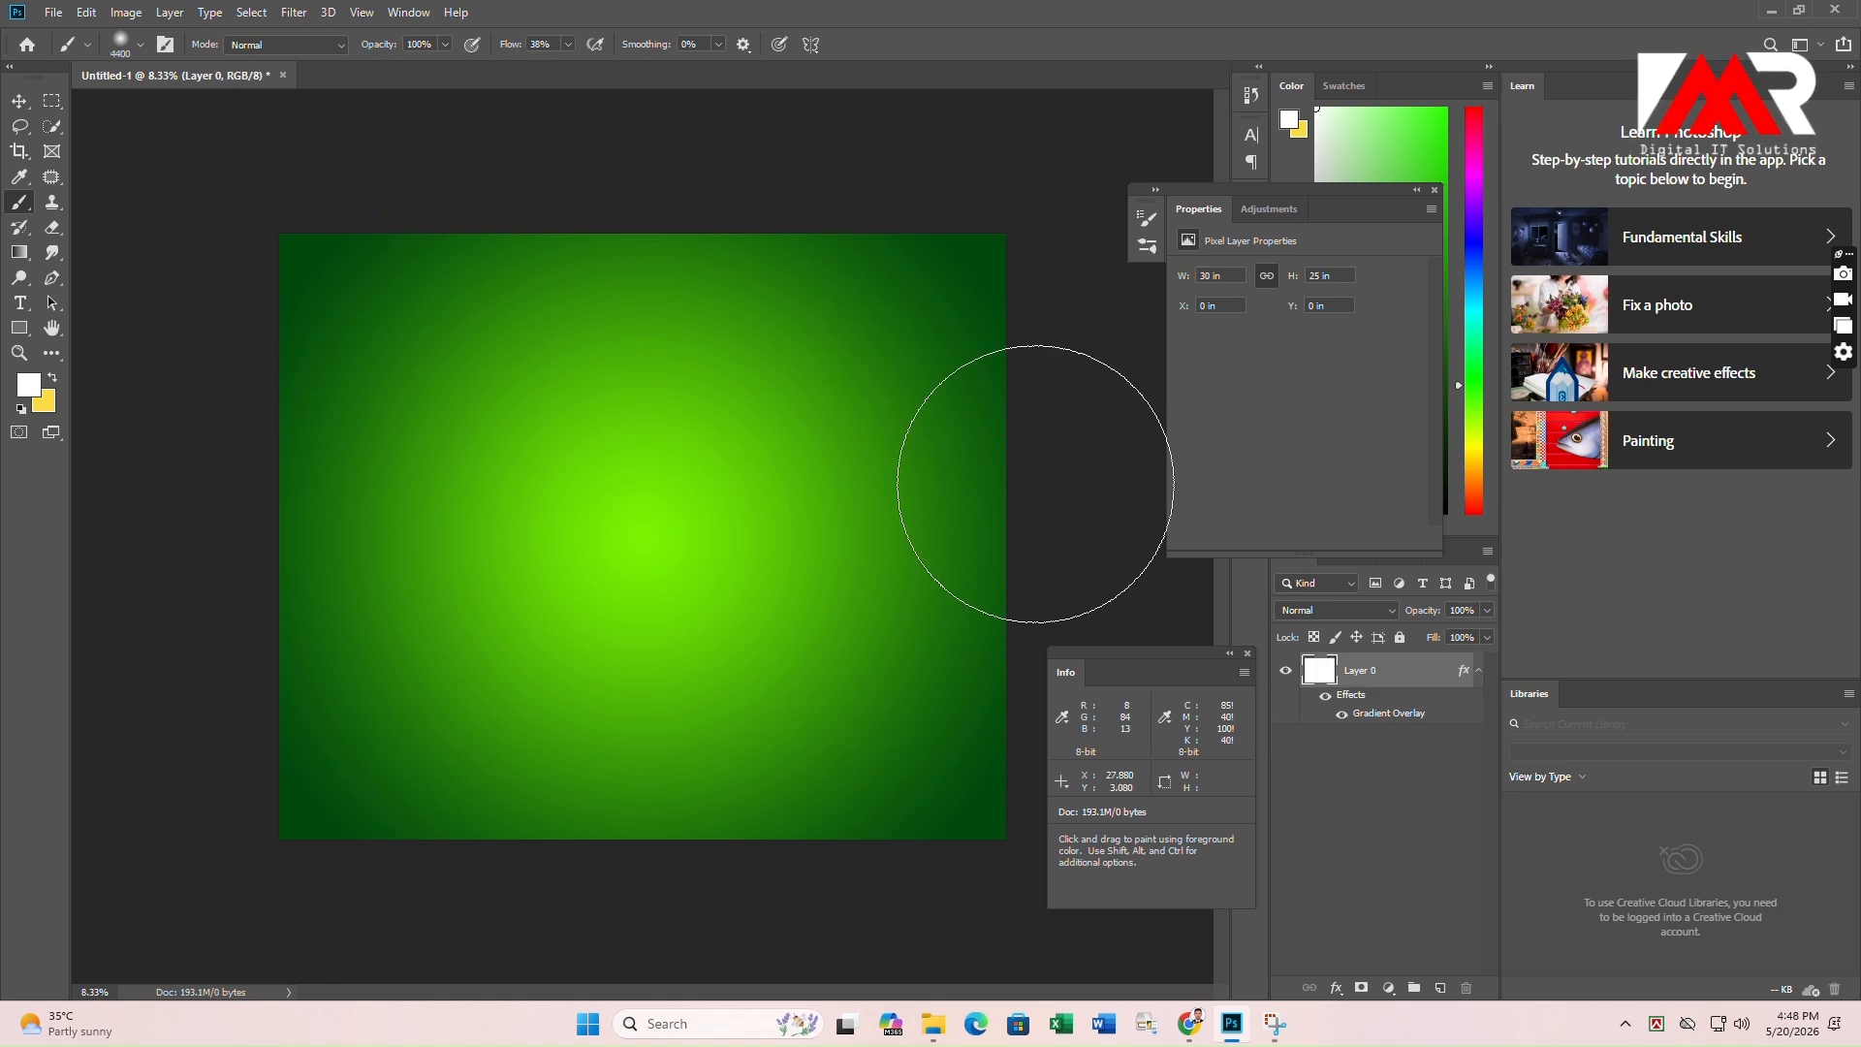
Add a new layer and paint soft white glows over the canvas's upper-right corner.
{"action": "key", "text": "ctrl+shift+alt+n"}
{"action": "left_click", "coordinate": [955, 244]}
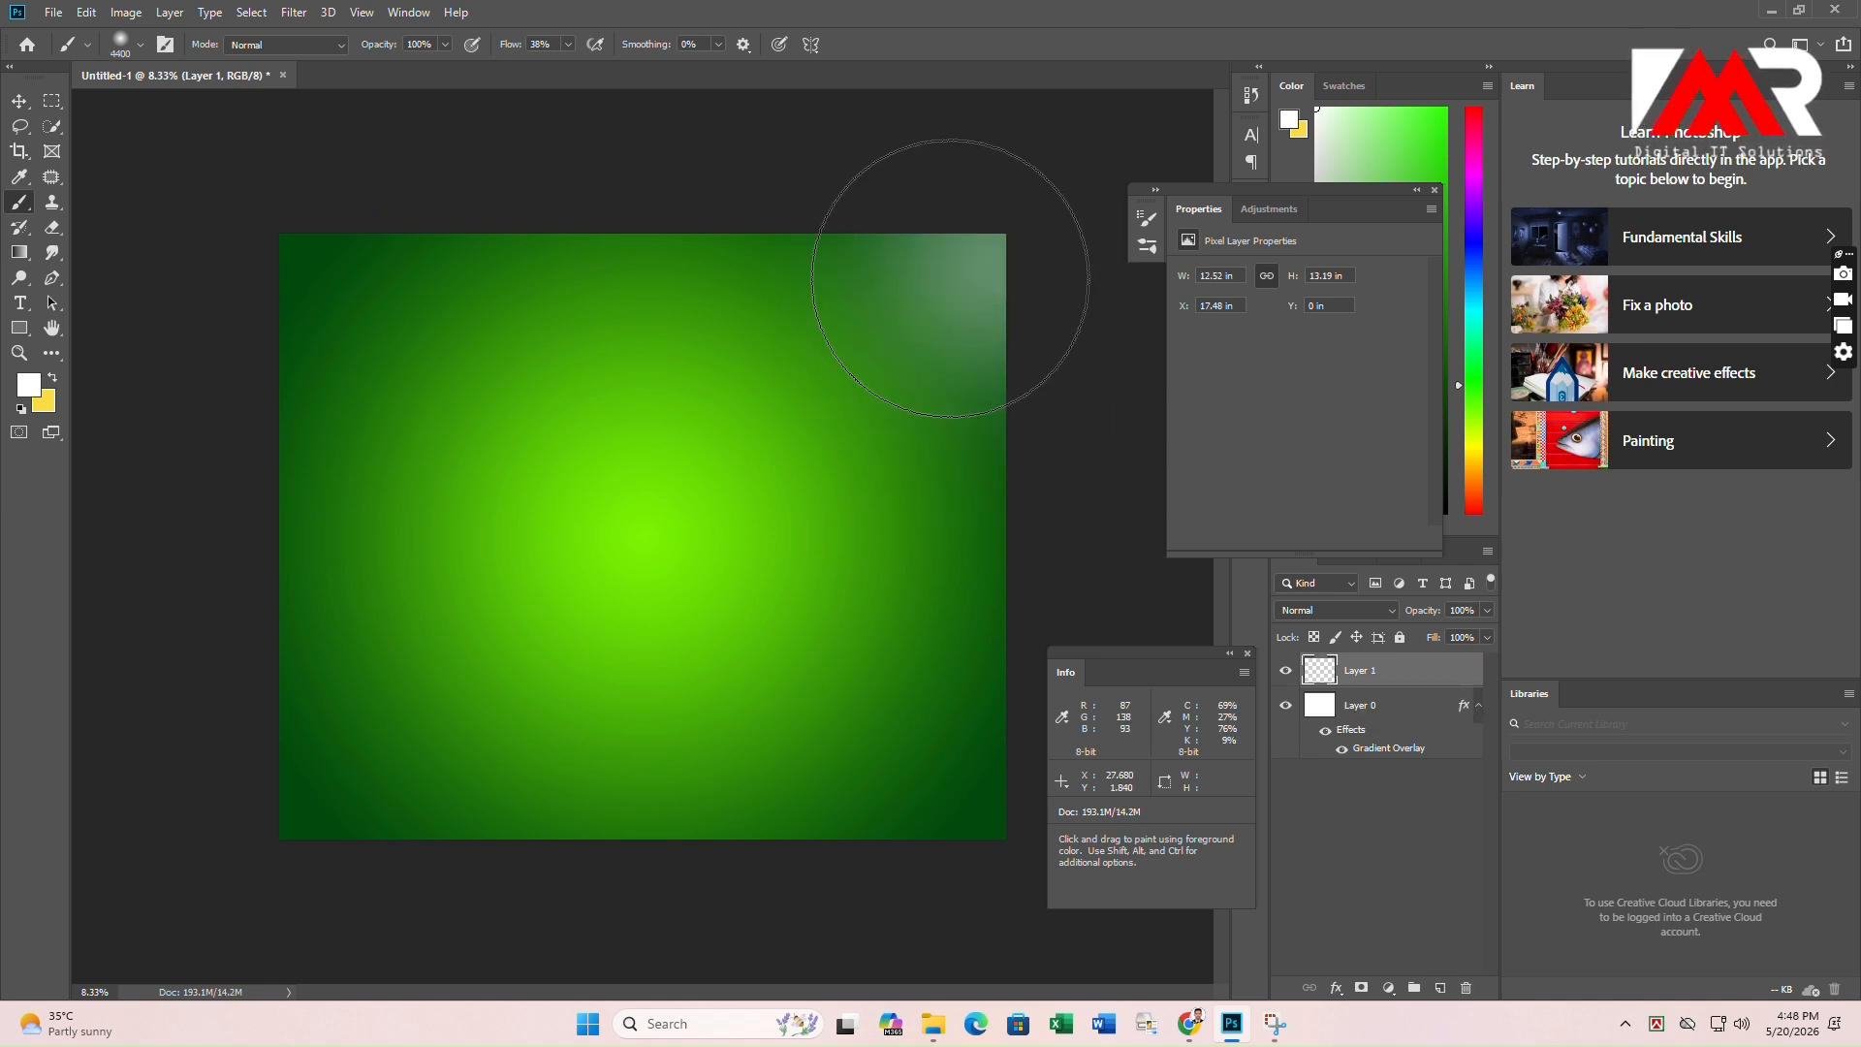
{"action": "left_click", "coordinate": [937, 289]}
{"action": "left_click", "coordinate": [843, 378]}
{"action": "left_click", "coordinate": [835, 390]}
Sample a mid green from the background and paint it from the upper right toward the centre on a new layer with a 4400 px brush.
{"action": "left_click", "coordinate": [18, 101]}
{"action": "left_click", "coordinate": [28, 385]}
{"action": "left_click", "coordinate": [383, 346]}
{"action": "key", "text": "Return"}
{"action": "key", "text": "b"}
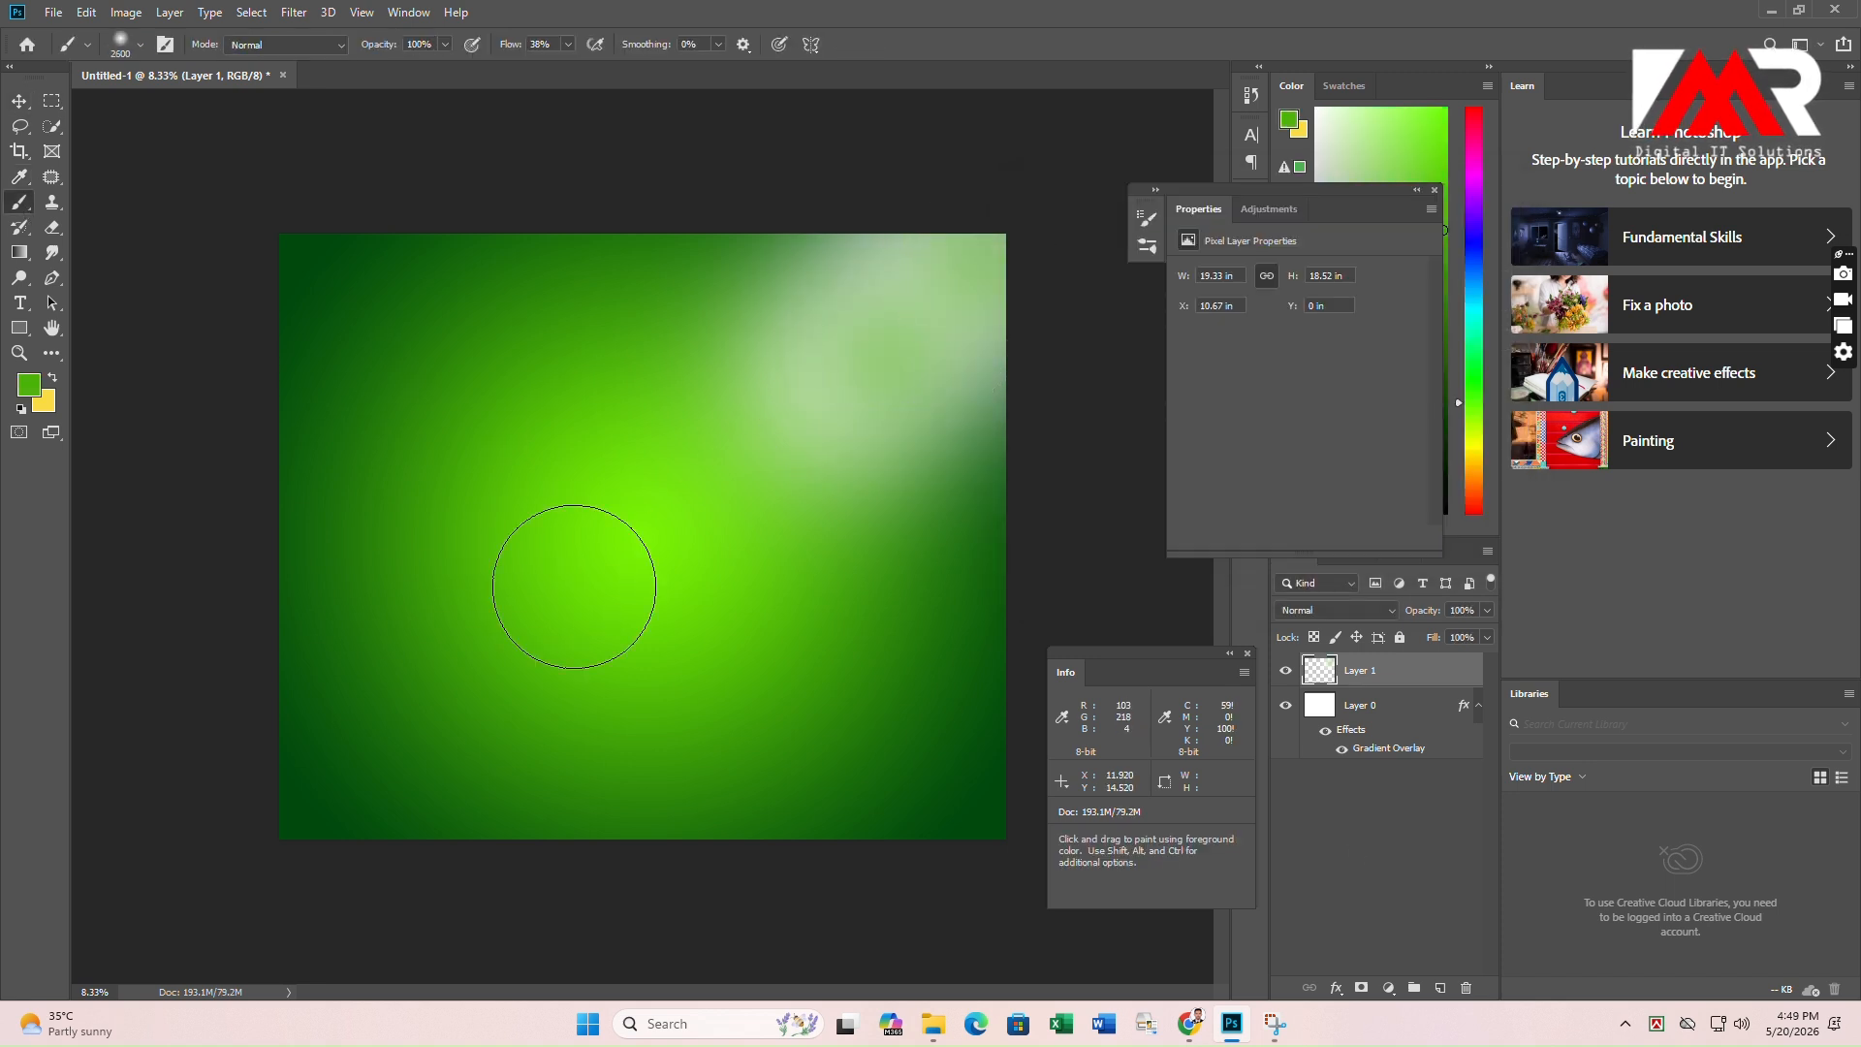
{"action": "key", "text": "ctrl+shift+alt+n"}
{"action": "key", "text": "bracketright"}
{"action": "key", "text": "bracketright"}
{"action": "key", "text": "bracketright"}
{"action": "key", "text": "bracketright"}
{"action": "key", "text": "bracketright"}
{"action": "key", "text": "bracketright"}
{"action": "key", "text": "bracketright"}
{"action": "key", "text": "bracketright"}
{"action": "key", "text": "bracketright"}
{"action": "key", "text": "bracketright"}
{"action": "key", "text": "bracketright"}
{"action": "key", "text": "bracketright"}
{"action": "key", "text": "bracketright"}
{"action": "key", "text": "bracketright"}
{"action": "key", "text": "bracketright"}
{"action": "key", "text": "bracketright"}
{"action": "left_click_drag", "start_coordinate": [812, 415], "coordinate": [624, 582]}
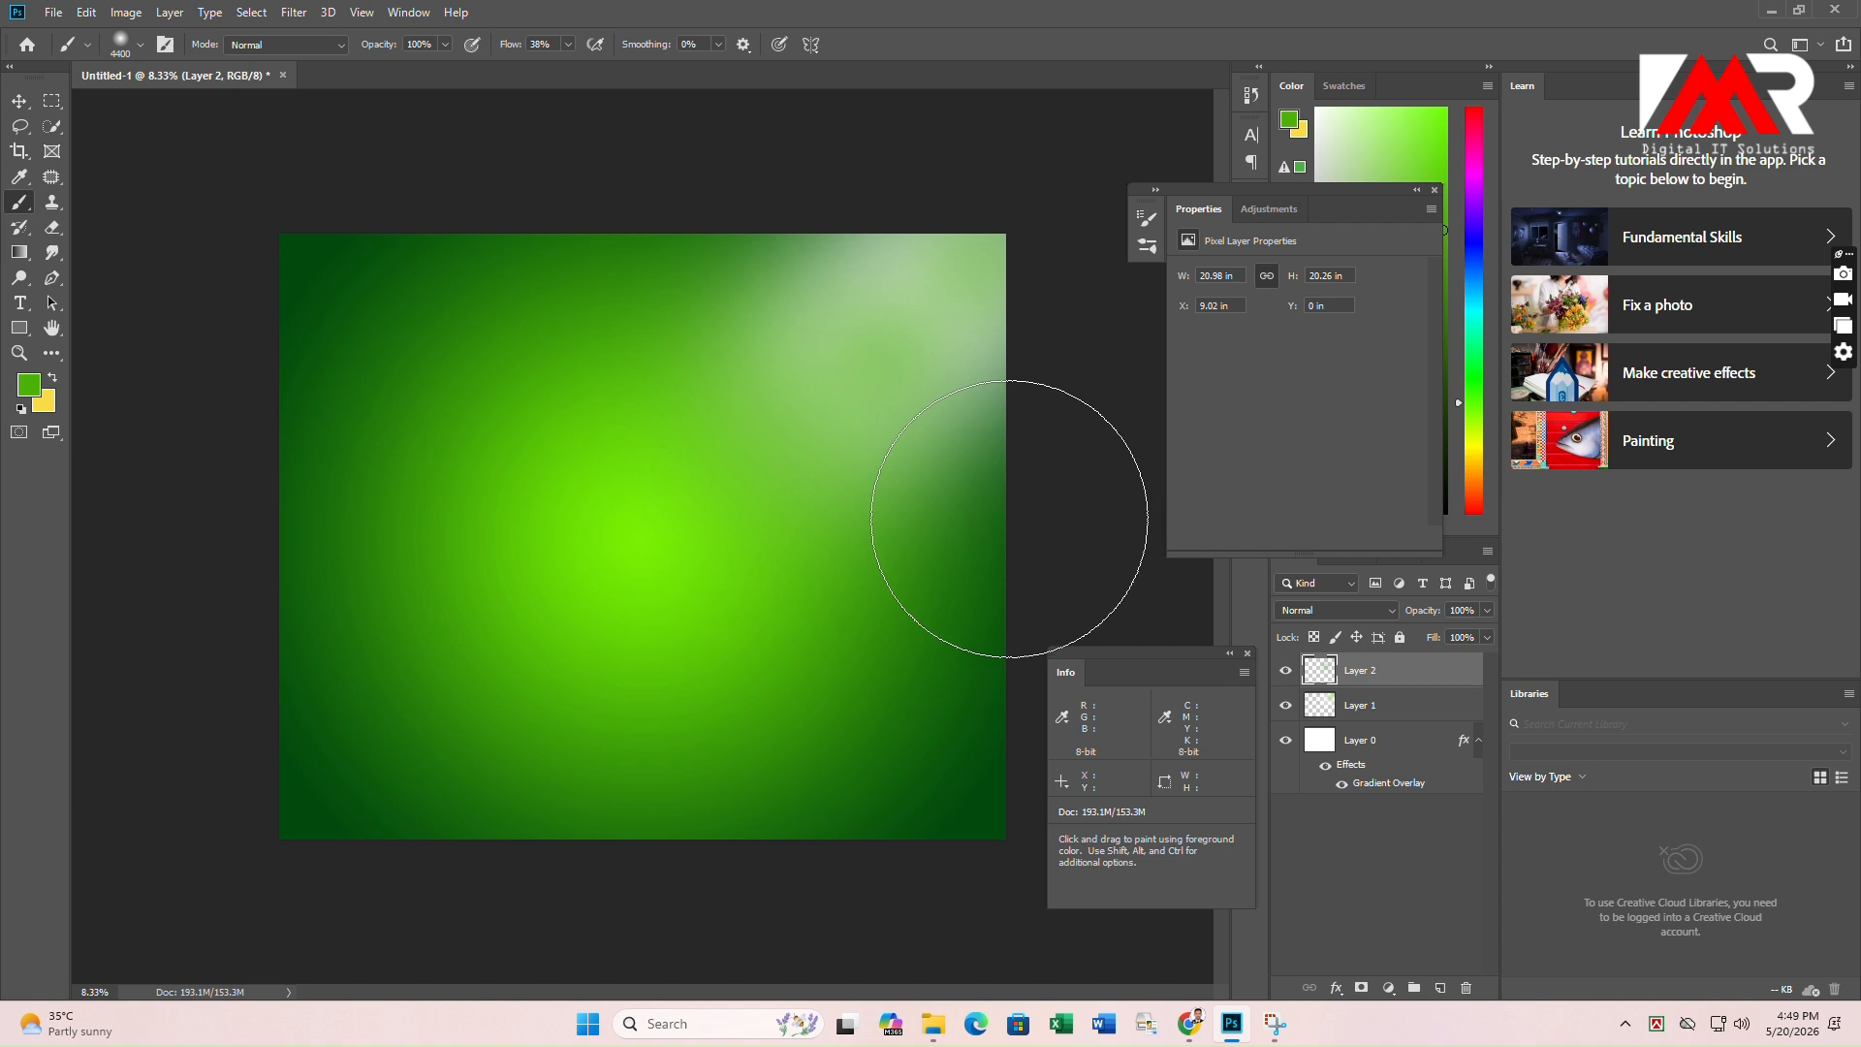
Choose a lighter green and paint a soft glow at the canvas's left edge on Layer 2.
{"action": "key", "text": "bracketright"}
{"action": "left_click_drag", "start_coordinate": [321, 744], "coordinate": [262, 602]}
{"action": "left_click", "coordinate": [29, 385]}
{"action": "key", "text": "Escape"}
{"action": "left_click", "coordinate": [231, 599]}
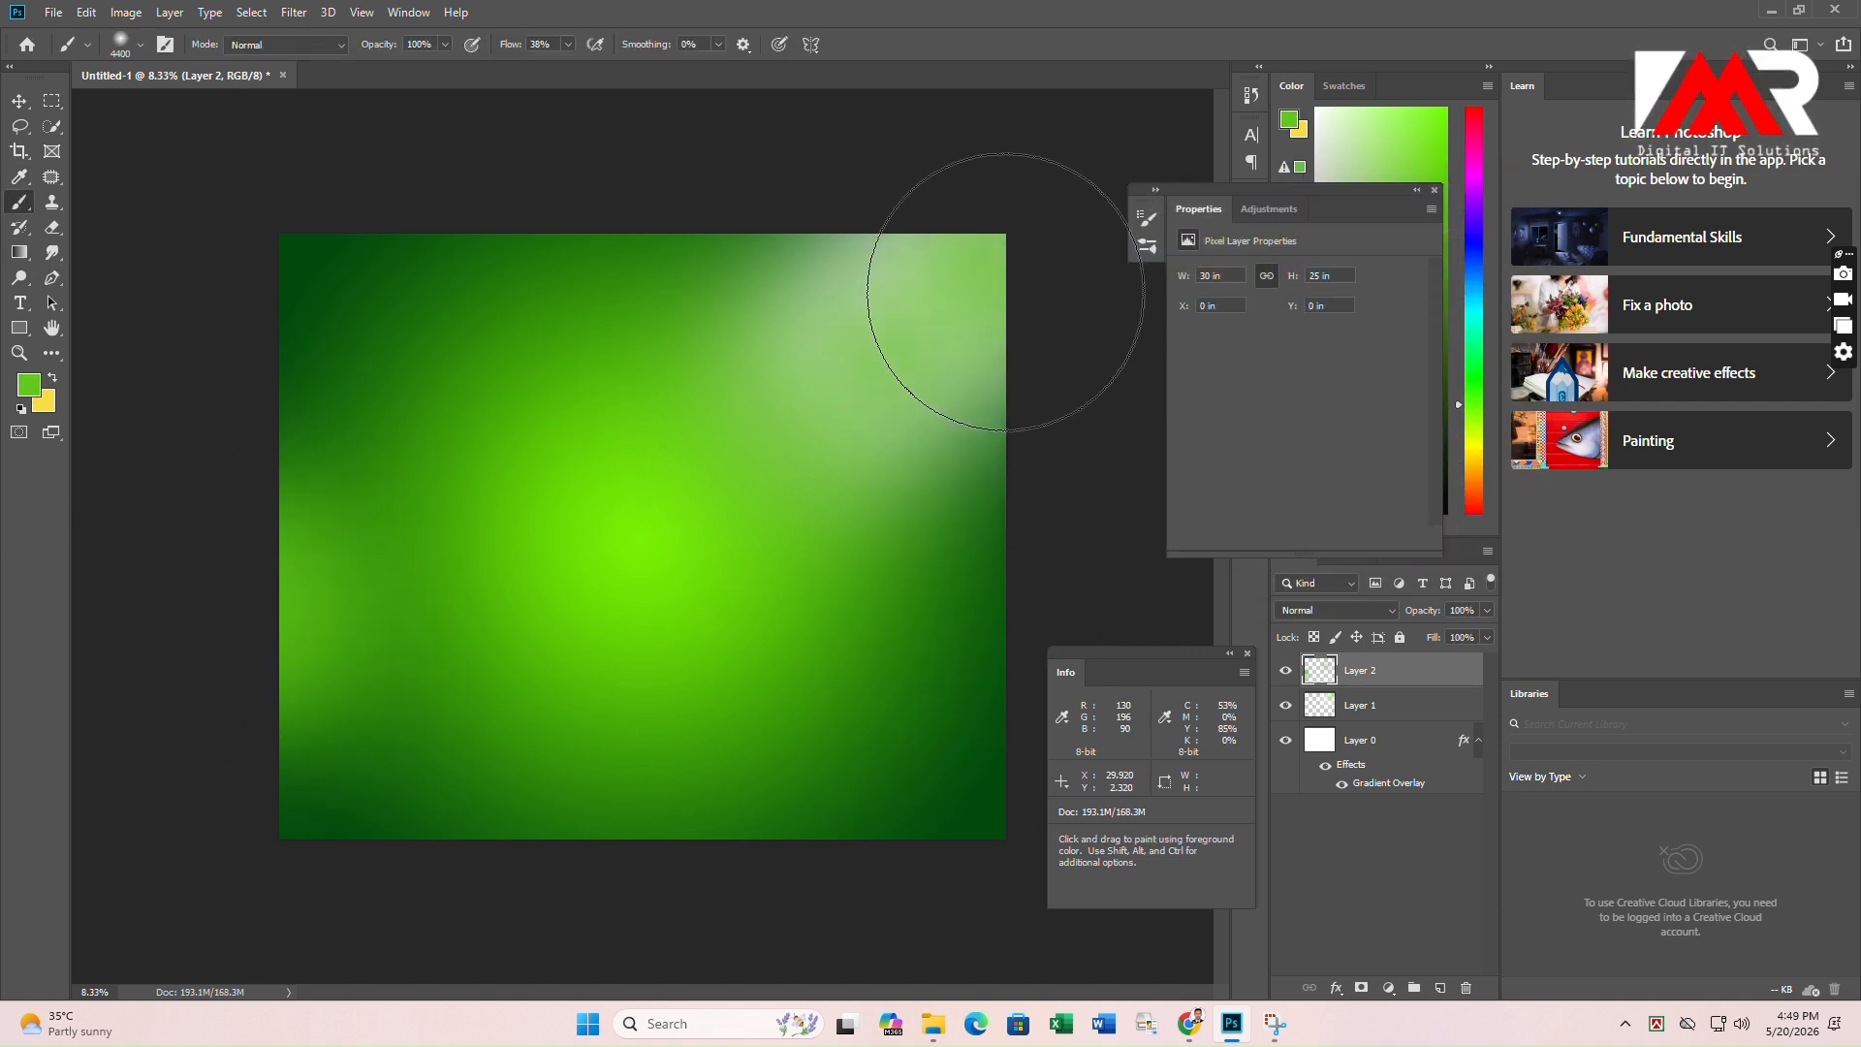
Hide Layer 1 with the white glows and reselect Layer 2.
{"action": "left_click", "coordinate": [1287, 707]}
{"action": "left_click", "coordinate": [1317, 696]}
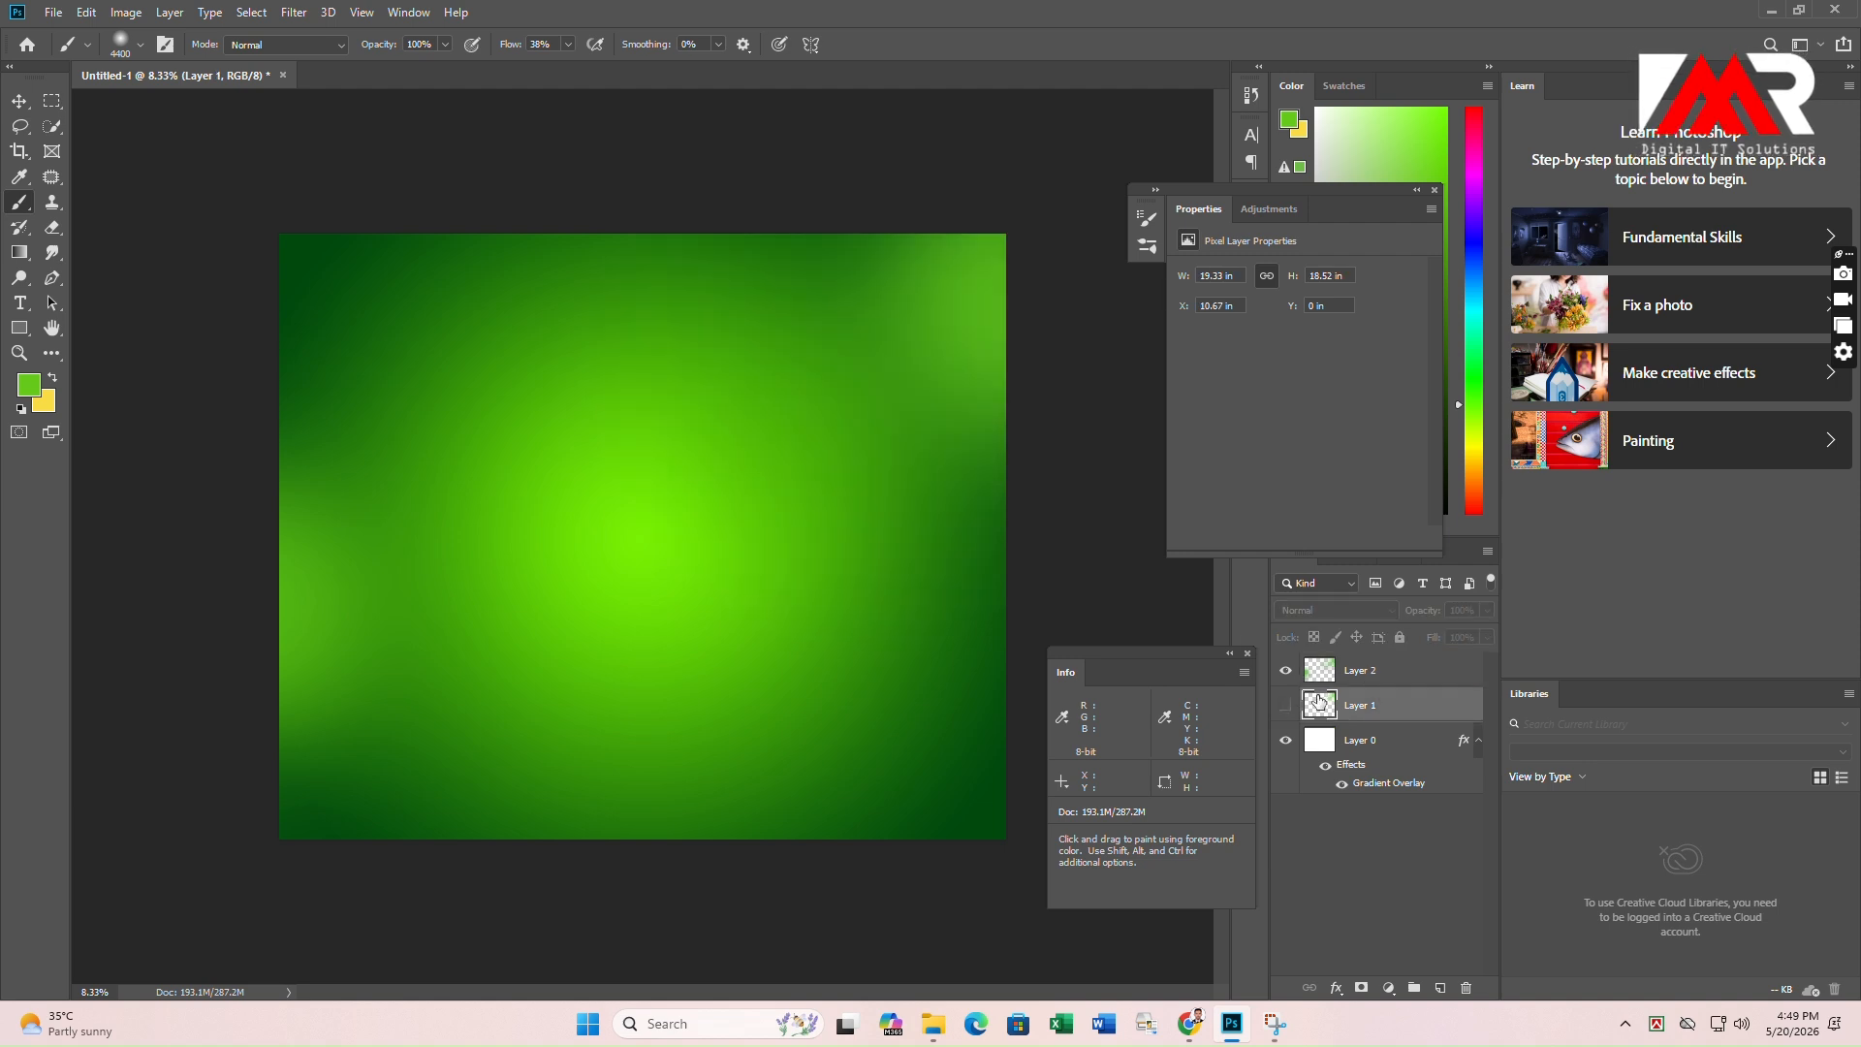
{"action": "left_click", "coordinate": [1356, 665]}
Add a new layer above Layer 2, try a white glow at the canvas's right edge, and undo the dab.
{"action": "left_click", "coordinate": [1439, 987]}
{"action": "left_click", "coordinate": [29, 385]}
{"action": "left_click", "coordinate": [1026, 239]}
{"action": "left_click", "coordinate": [1462, 225]}
{"action": "left_click", "coordinate": [1037, 387]}
{"action": "key", "text": "ctrl+z"}
Choose a light green based on the canvas centre and paint it as a glow at the upper-right edge.
{"action": "left_click", "coordinate": [29, 385]}
{"action": "left_click", "coordinate": [639, 545]}
{"action": "left_click", "coordinate": [1227, 235]}
{"action": "left_click", "coordinate": [1449, 231]}
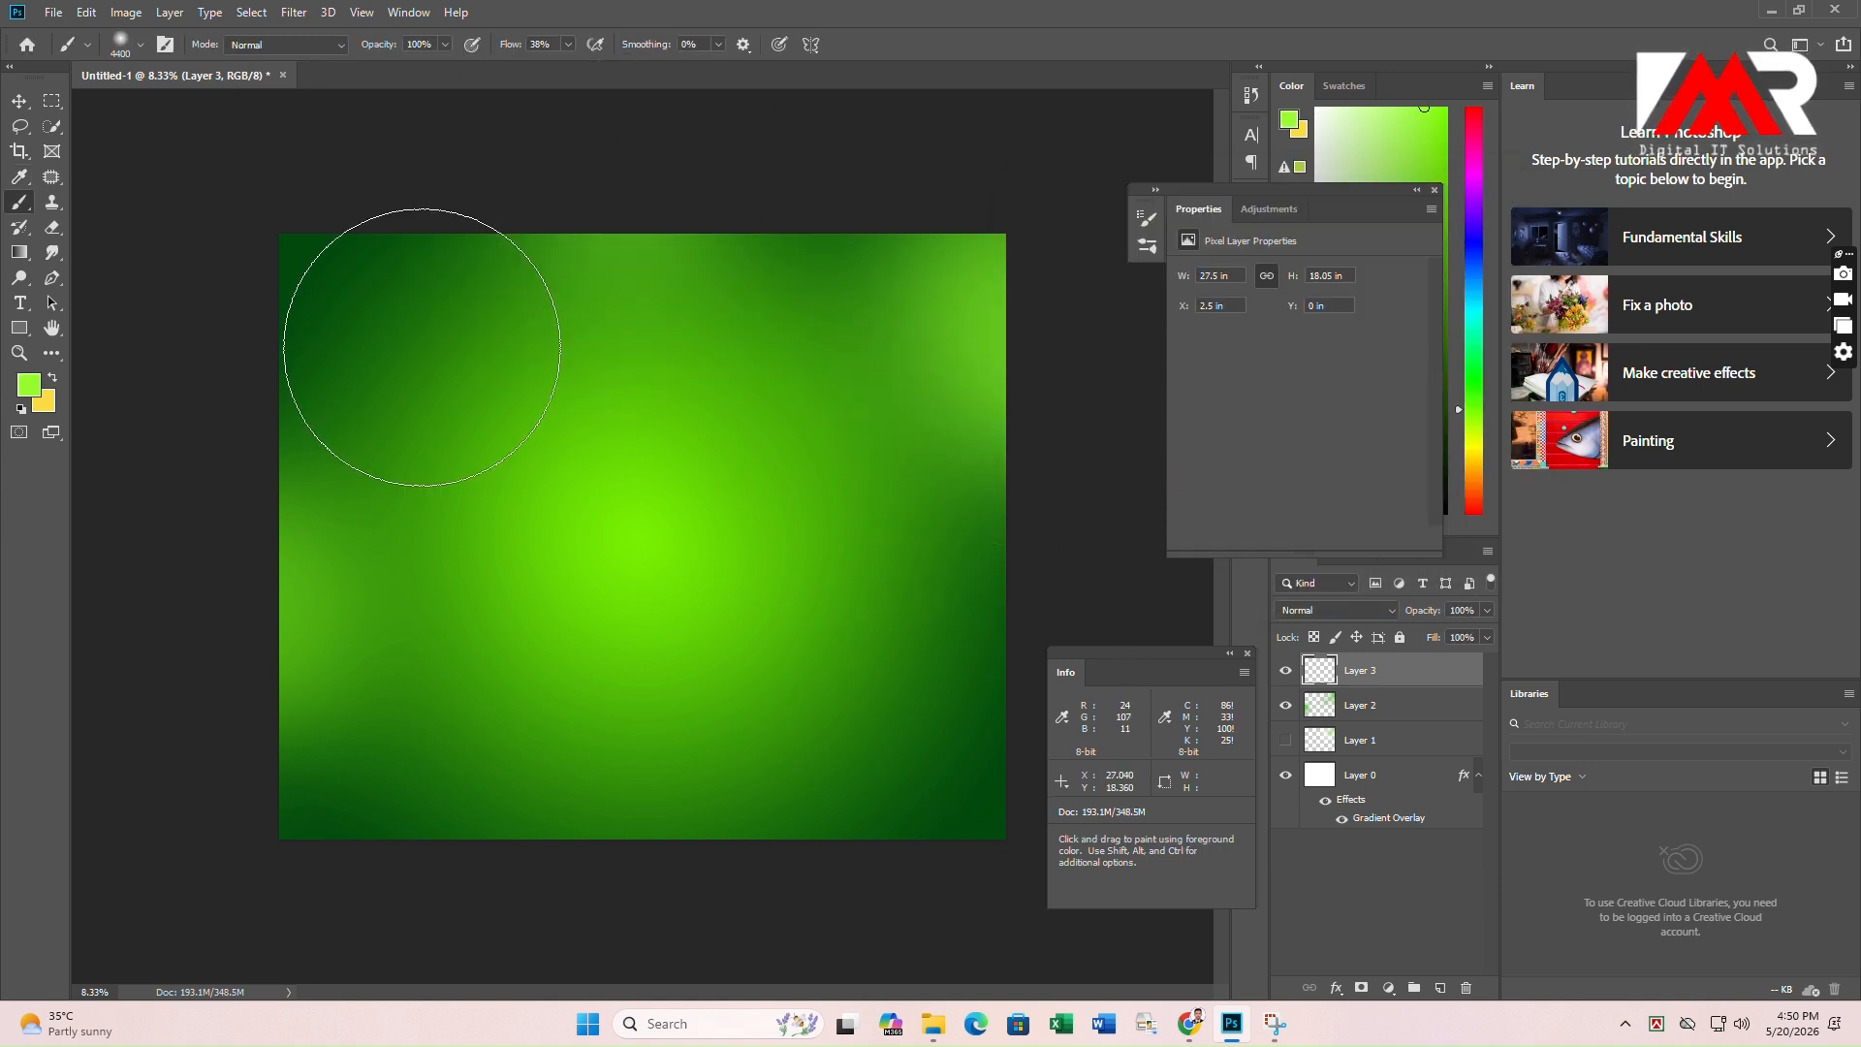
Choose a medium green, add a new layer above Layer 3, and test a dab at the right edge before undoing it.
{"action": "left_click", "coordinate": [22, 387]}
{"action": "left_click", "coordinate": [1266, 360]}
{"action": "left_click", "coordinate": [1289, 412]}
{"action": "left_click", "coordinate": [1266, 332]}
{"action": "left_click", "coordinate": [1462, 224]}
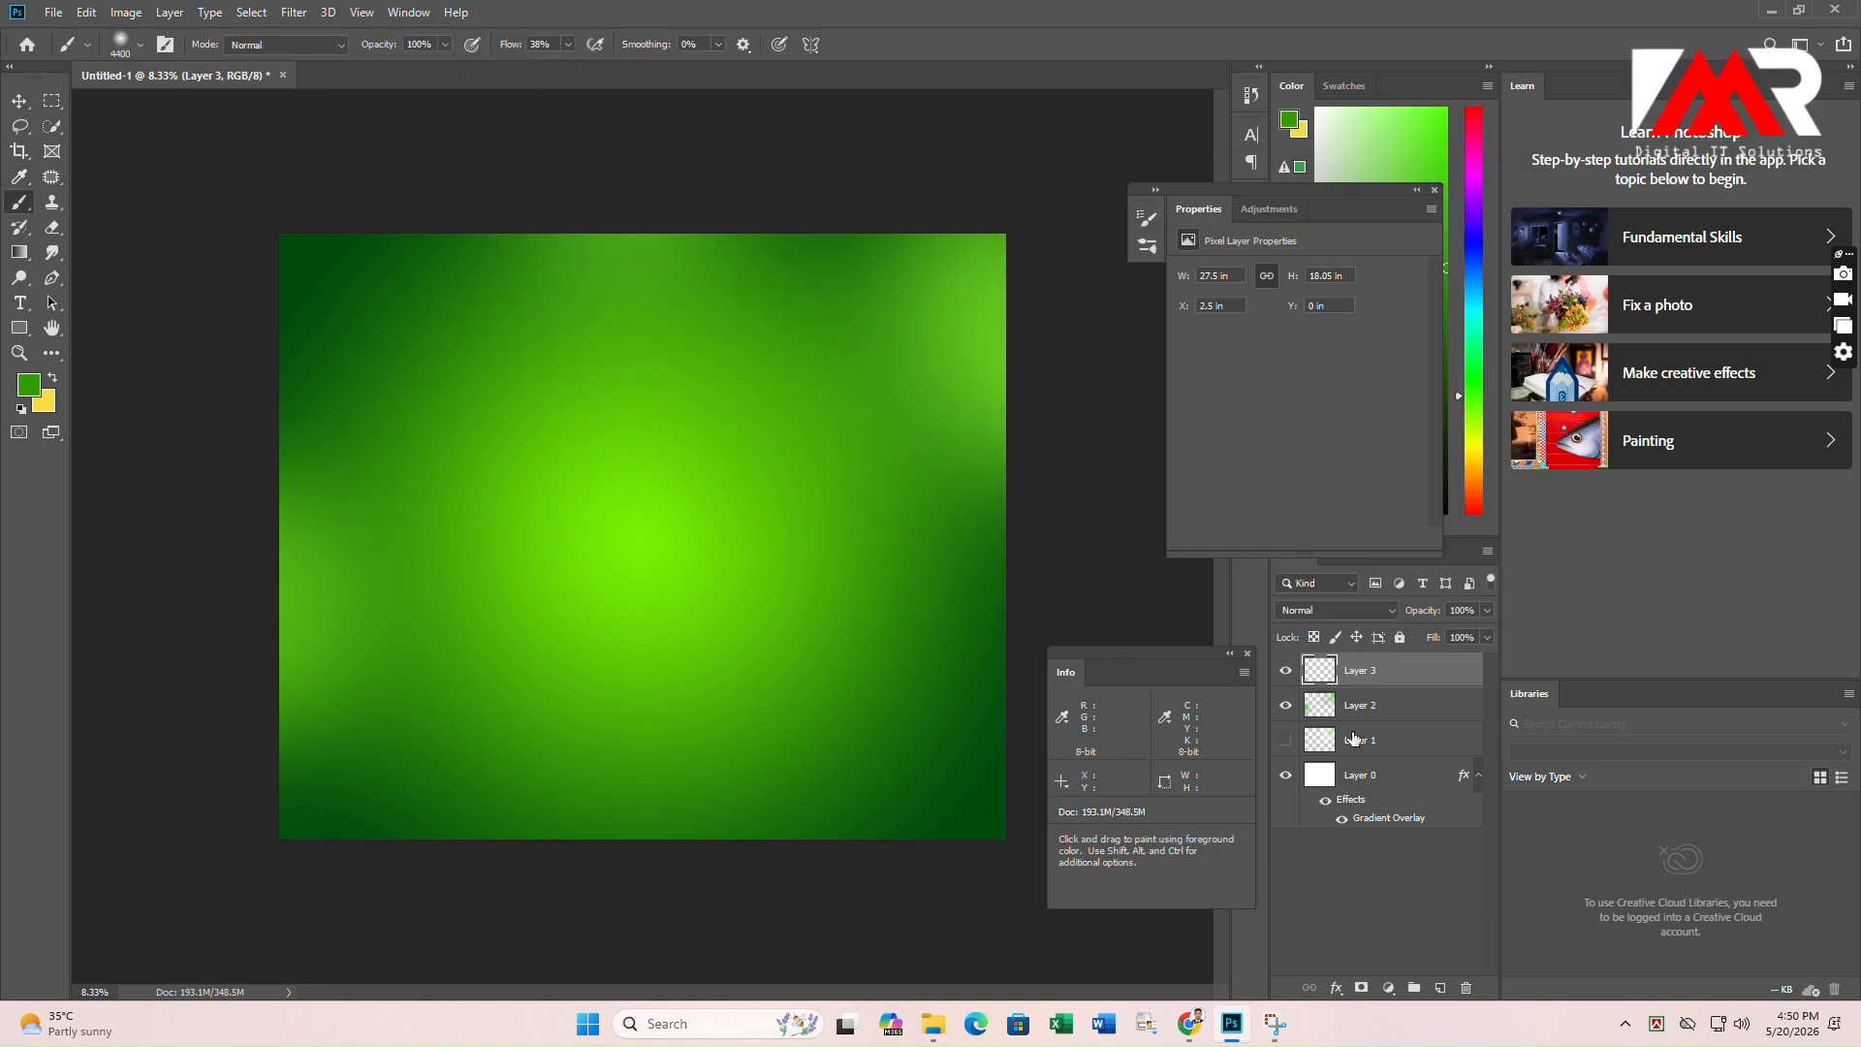
{"action": "left_click", "coordinate": [1440, 987]}
{"action": "left_click", "coordinate": [1018, 618]}
{"action": "key", "text": "ctrl+z"}
Sample the dark green of the canvas's upper-left corner and paint it along the right side up to the top edge on Layer 4.
{"action": "left_click", "coordinate": [29, 385]}
{"action": "left_click", "coordinate": [308, 281]}
{"action": "left_click", "coordinate": [1462, 225]}
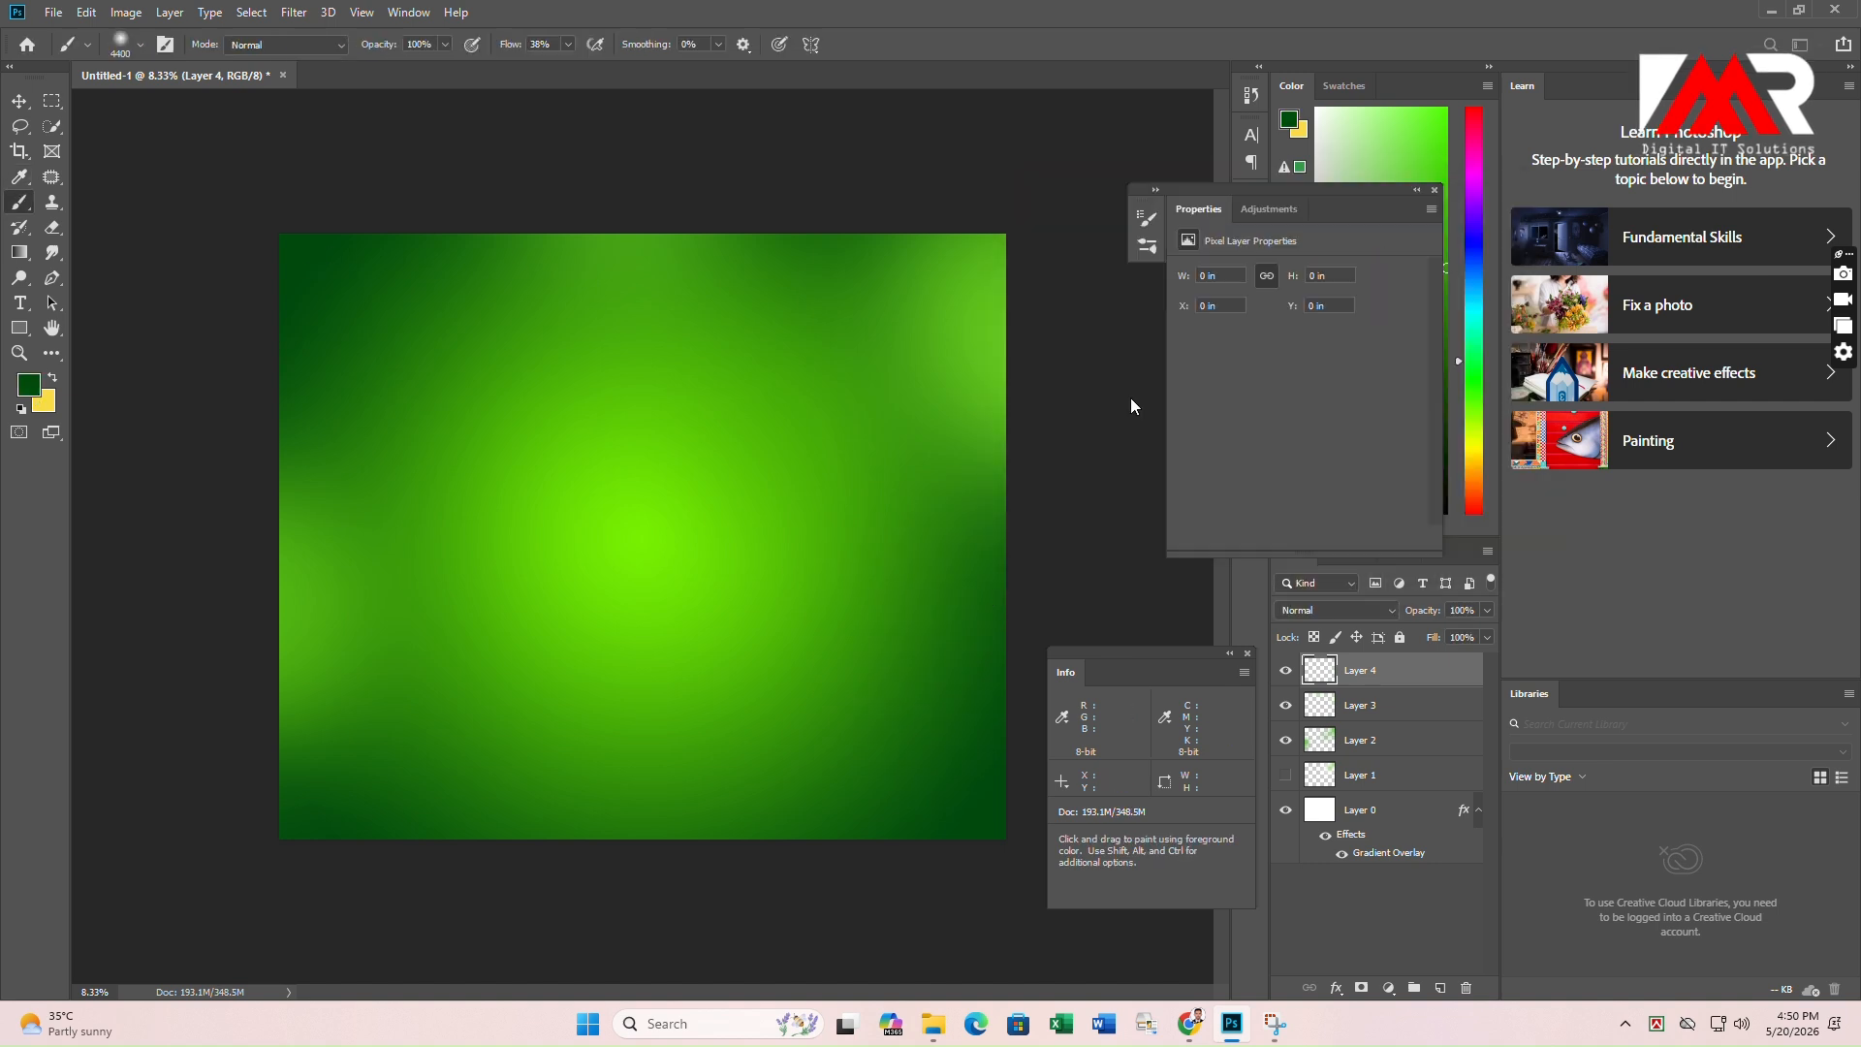
{"action": "mouse_move", "coordinate": [982, 529]}
{"action": "left_mouse_down"}
{"action": "mouse_move", "coordinate": [971, 482]}
{"action": "mouse_move", "coordinate": [806, 351]}
{"action": "mouse_move", "coordinate": [846, 191]}
{"action": "mouse_move", "coordinate": [804, 248]}
{"action": "left_mouse_up"}
{"action": "left_click", "coordinate": [19, 101]}
Compare the background with and without Layer 1, then delete that layer.
{"action": "left_click", "coordinate": [1286, 774]}
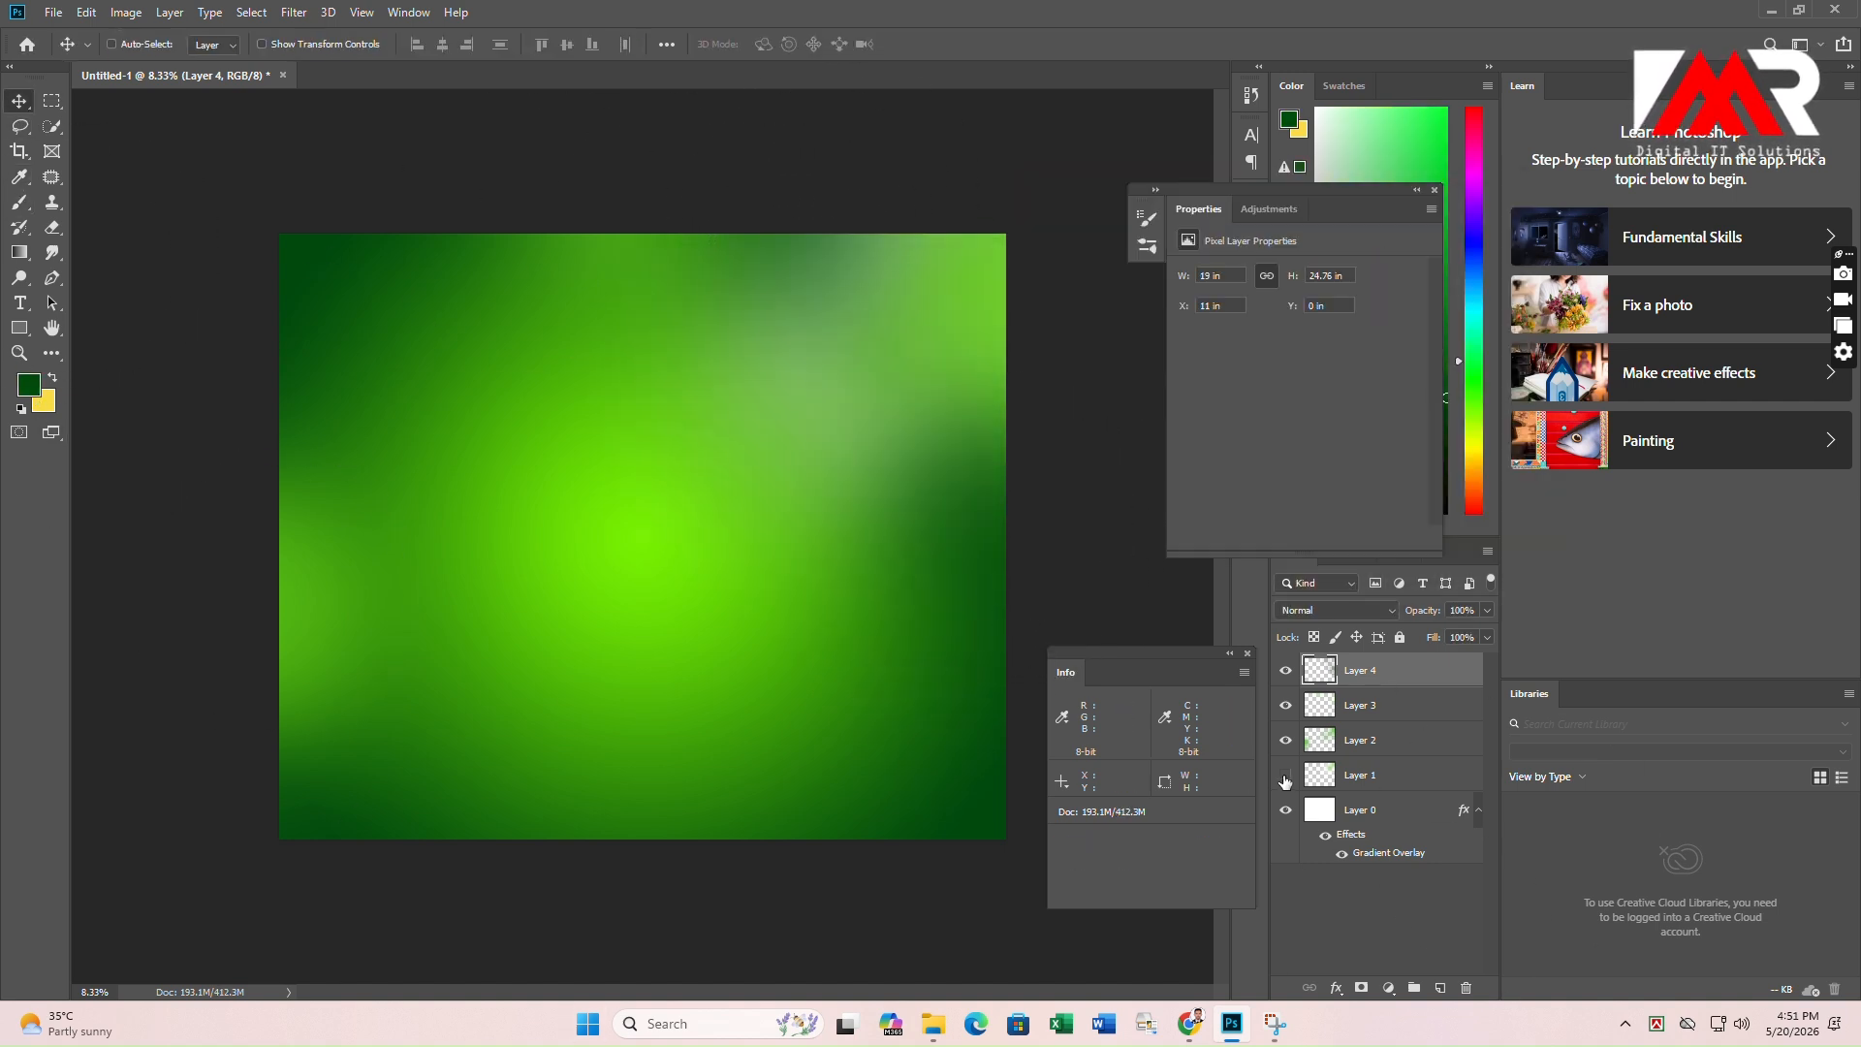
{"action": "left_click", "coordinate": [1286, 774]}
{"action": "left_click", "coordinate": [1367, 781]}
{"action": "key", "text": "Delete"}
Group Layers 2 to 4 and name the group BG.
{"action": "left_click", "coordinate": [1361, 669]}
{"action": "left_click", "coordinate": [1360, 740], "text": "shift"}
{"action": "key", "text": "ctrl+g"}
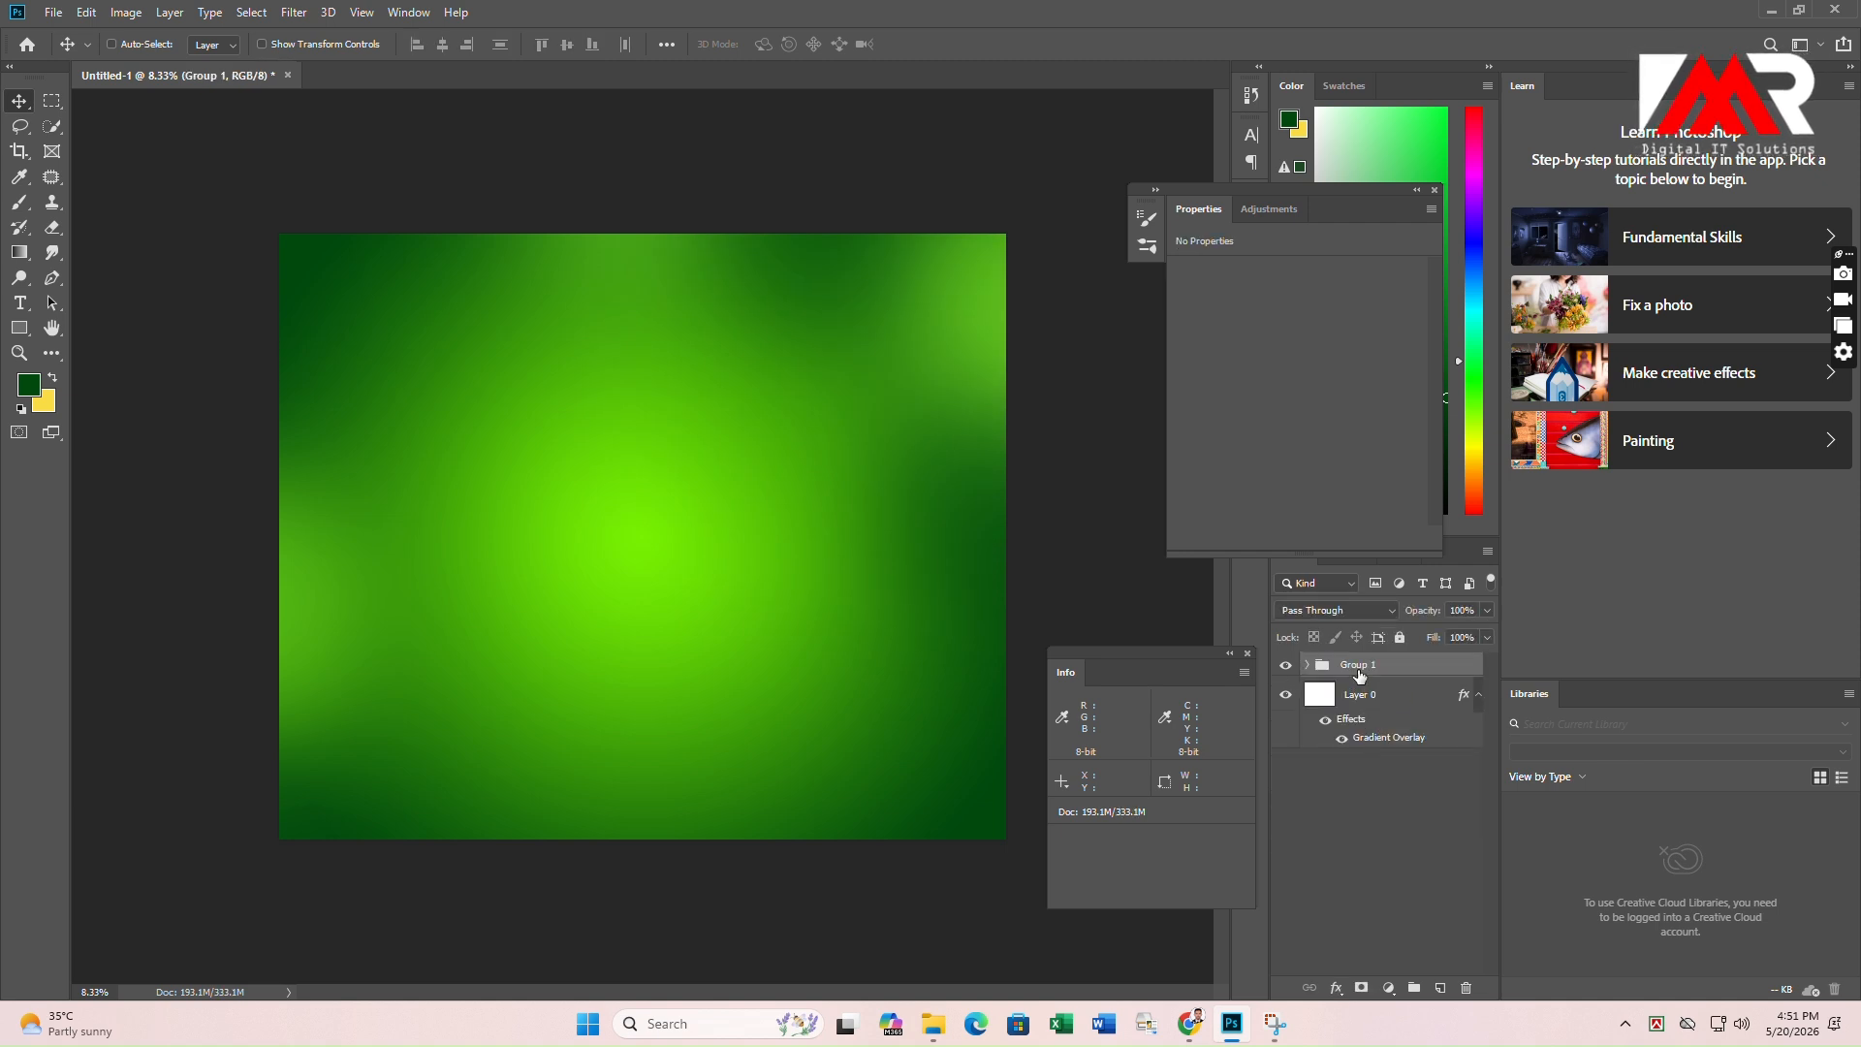
{"action": "key", "text": "Return"}
Place the whole green coconut image from the Coconut folder as an embedded object, enlarged to about 19.5 × 16.6 in.
{"action": "left_click", "coordinate": [53, 12]}
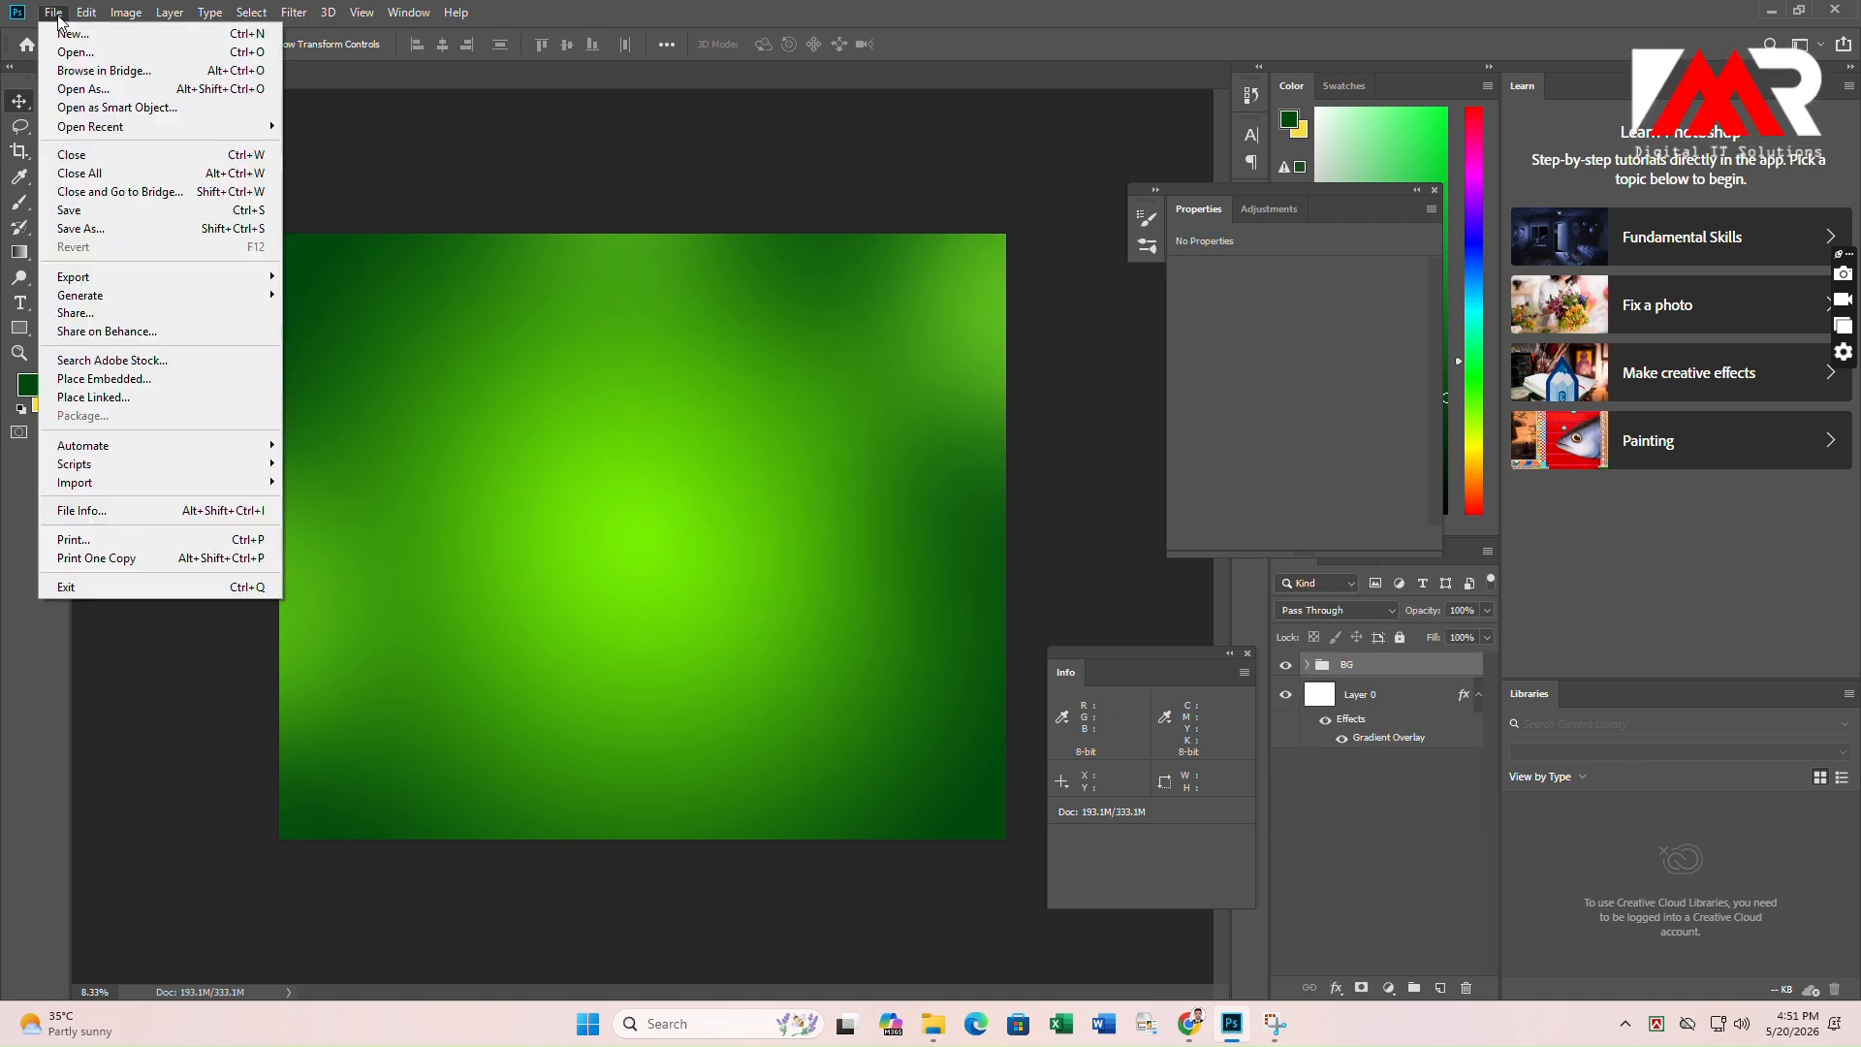
{"action": "left_click", "coordinate": [116, 385]}
{"action": "double_click", "coordinate": [665, 175]}
{"action": "double_click", "coordinate": [227, 174]}
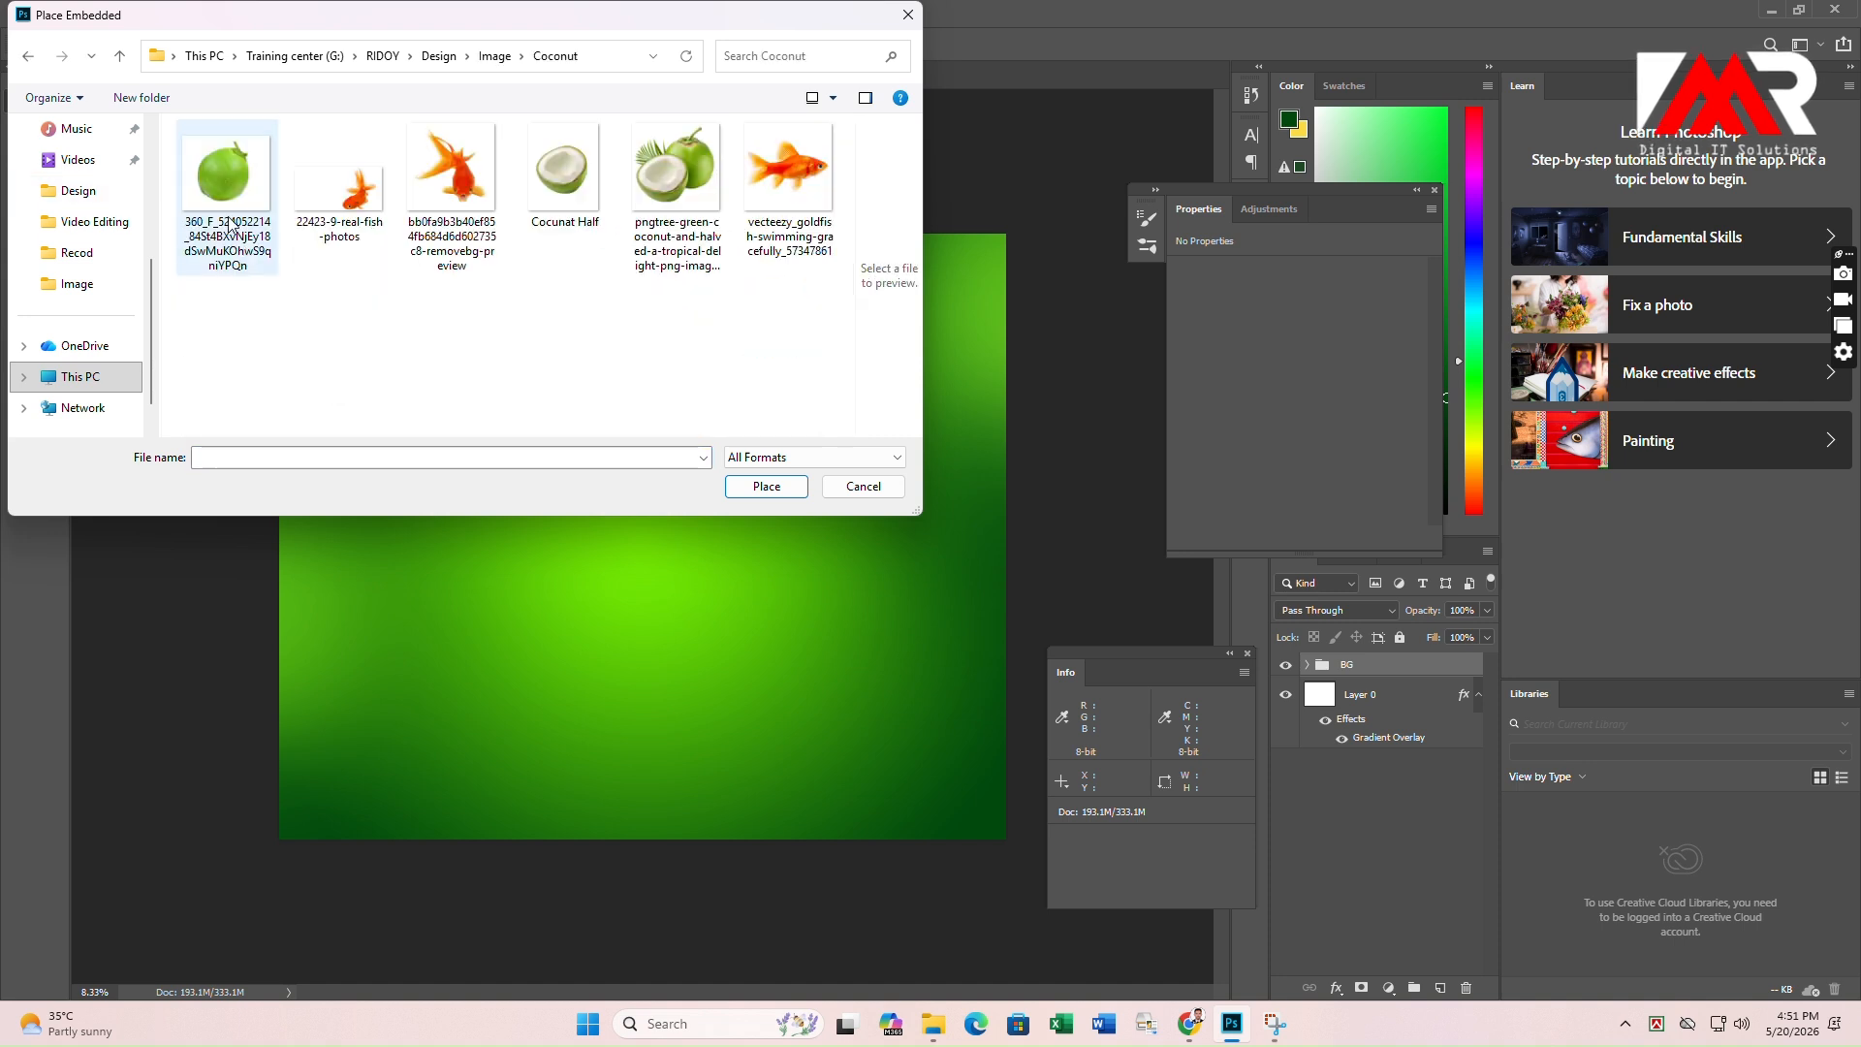
{"action": "double_click", "coordinate": [227, 174]}
{"action": "mouse_move", "coordinate": [661, 552]}
{"action": "left_mouse_down"}
{"action": "mouse_move", "coordinate": [650, 568]}
{"action": "mouse_move", "coordinate": [713, 635]}
{"action": "mouse_move", "coordinate": [878, 734]}
{"action": "left_mouse_up"}
{"action": "key", "text": "Return"}
{"action": "key", "text": "ctrl+t"}
{"action": "left_click", "coordinate": [742, 45]}
Select the white background around the coconut with the Magic Wand tool.
{"action": "left_click", "coordinate": [51, 125]}
{"action": "right_click", "coordinate": [52, 125]}
{"action": "left_click", "coordinate": [116, 160]}
{"action": "left_click", "coordinate": [424, 377]}
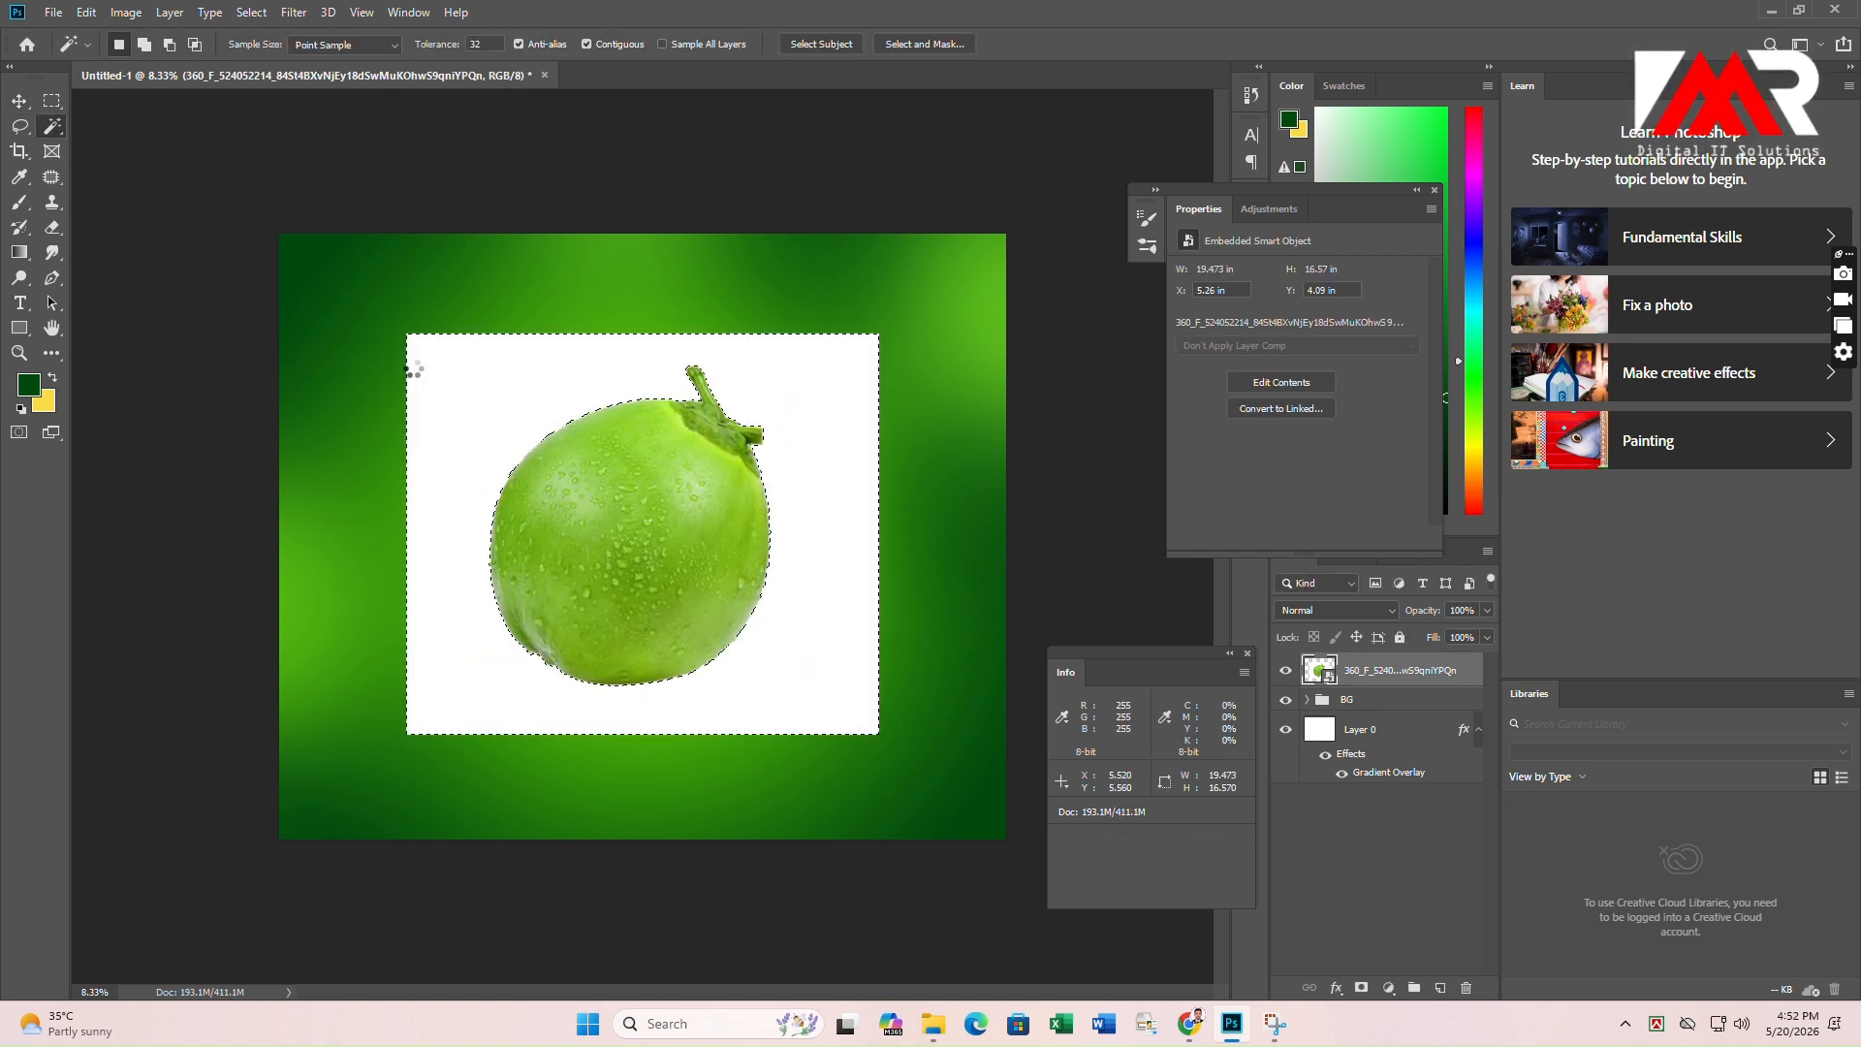
{"action": "key", "text": "ctrl+j"}
{"action": "key", "text": "ctrl+shift+i"}
{"action": "left_click", "coordinate": [1355, 710]}
{"action": "key", "text": "ctrl+d"}
{"action": "left_click", "coordinate": [1382, 671]}
{"action": "key", "text": "Delete"}
Rasterize the coconut layer, select its white background, and delete it.
{"action": "right_click", "coordinate": [1365, 675]}
{"action": "left_click", "coordinate": [1430, 518]}
{"action": "left_click", "coordinate": [475, 434]}
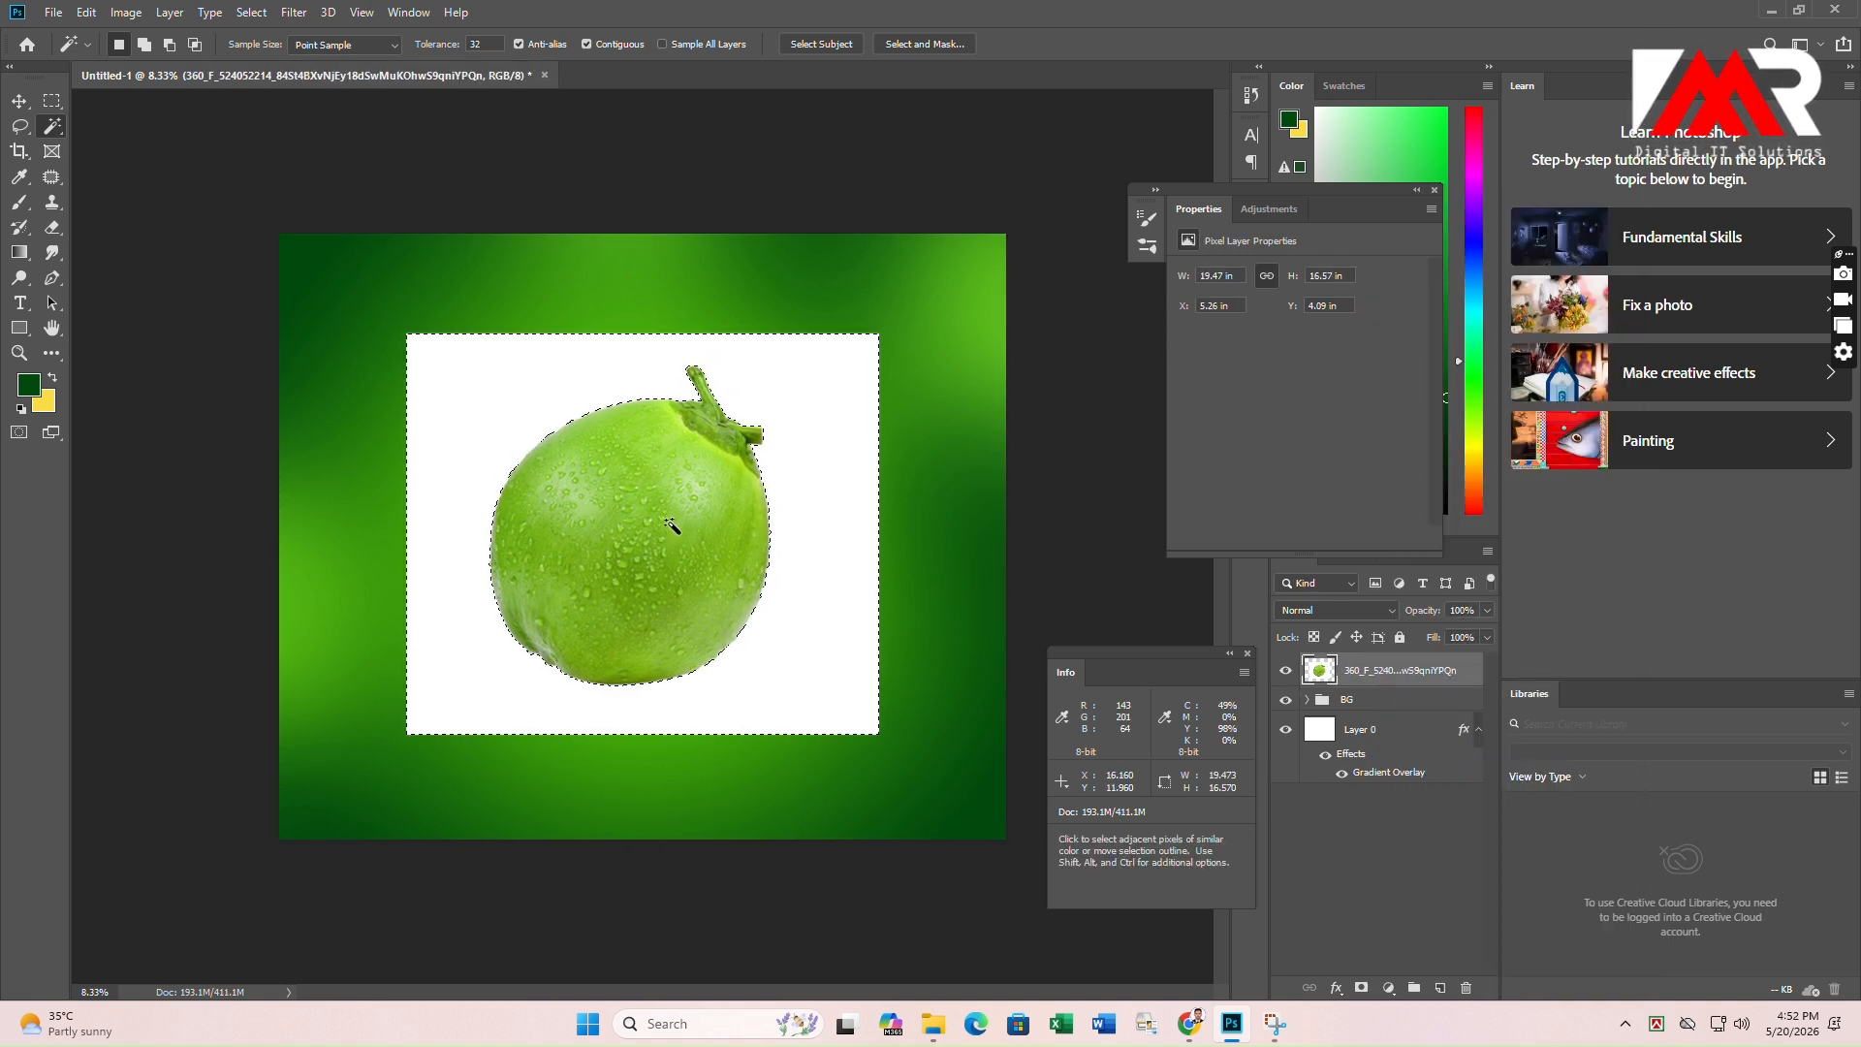
{"action": "key", "text": "ctrl+BackSpace"}
{"action": "key", "text": "alt+BackSpace"}
{"action": "key", "text": "Delete"}
{"action": "key", "text": "ctrl+d"}
Rotate the coconut with Free Transform so its stem points straight up.
{"action": "key", "text": "ctrl+t"}
{"action": "left_click_drag", "start_coordinate": [732, 291], "coordinate": [901, 249]}
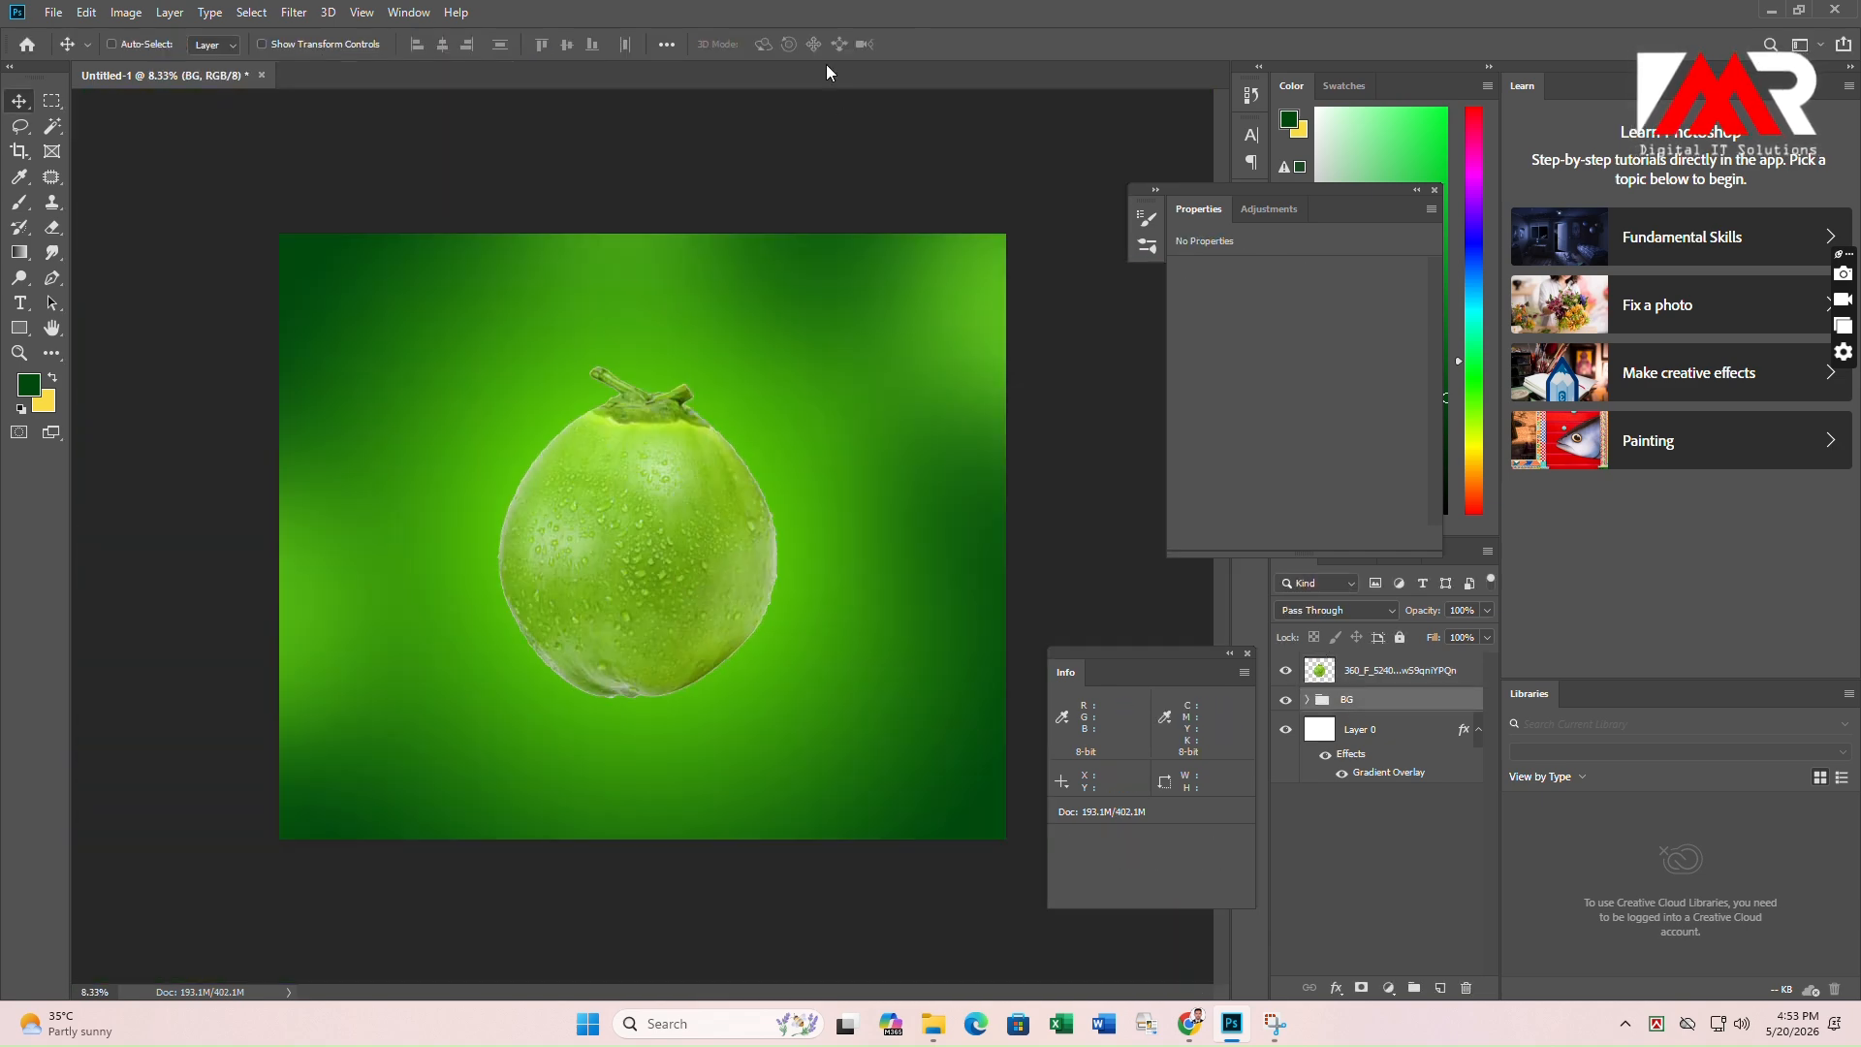
{"action": "key", "text": "ctrl+t"}
{"action": "key", "text": "Return"}
Duplicate the coconut layer, hide the original, and desaturate the copy.
{"action": "key", "text": "ctrl+j"}
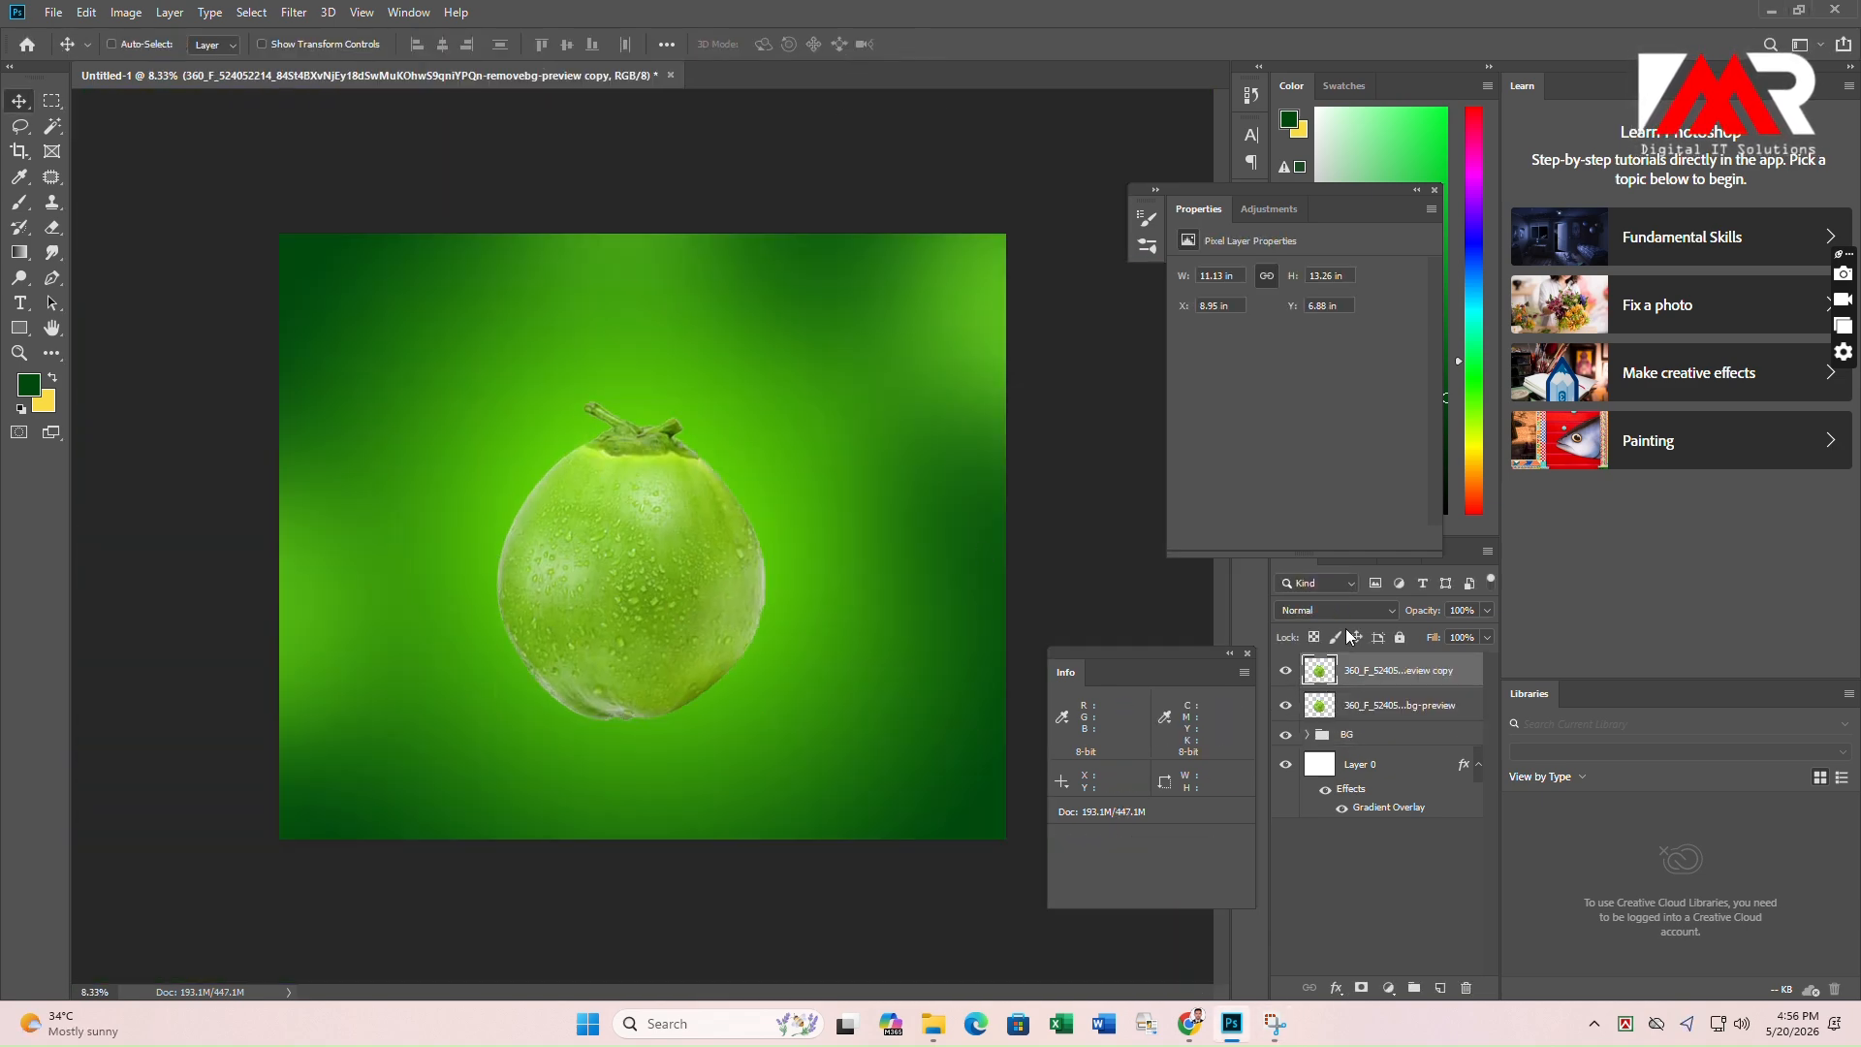
{"action": "left_click", "coordinate": [1286, 704]}
{"action": "left_click", "coordinate": [126, 12]}
{"action": "mouse_move", "coordinate": [140, 55]}
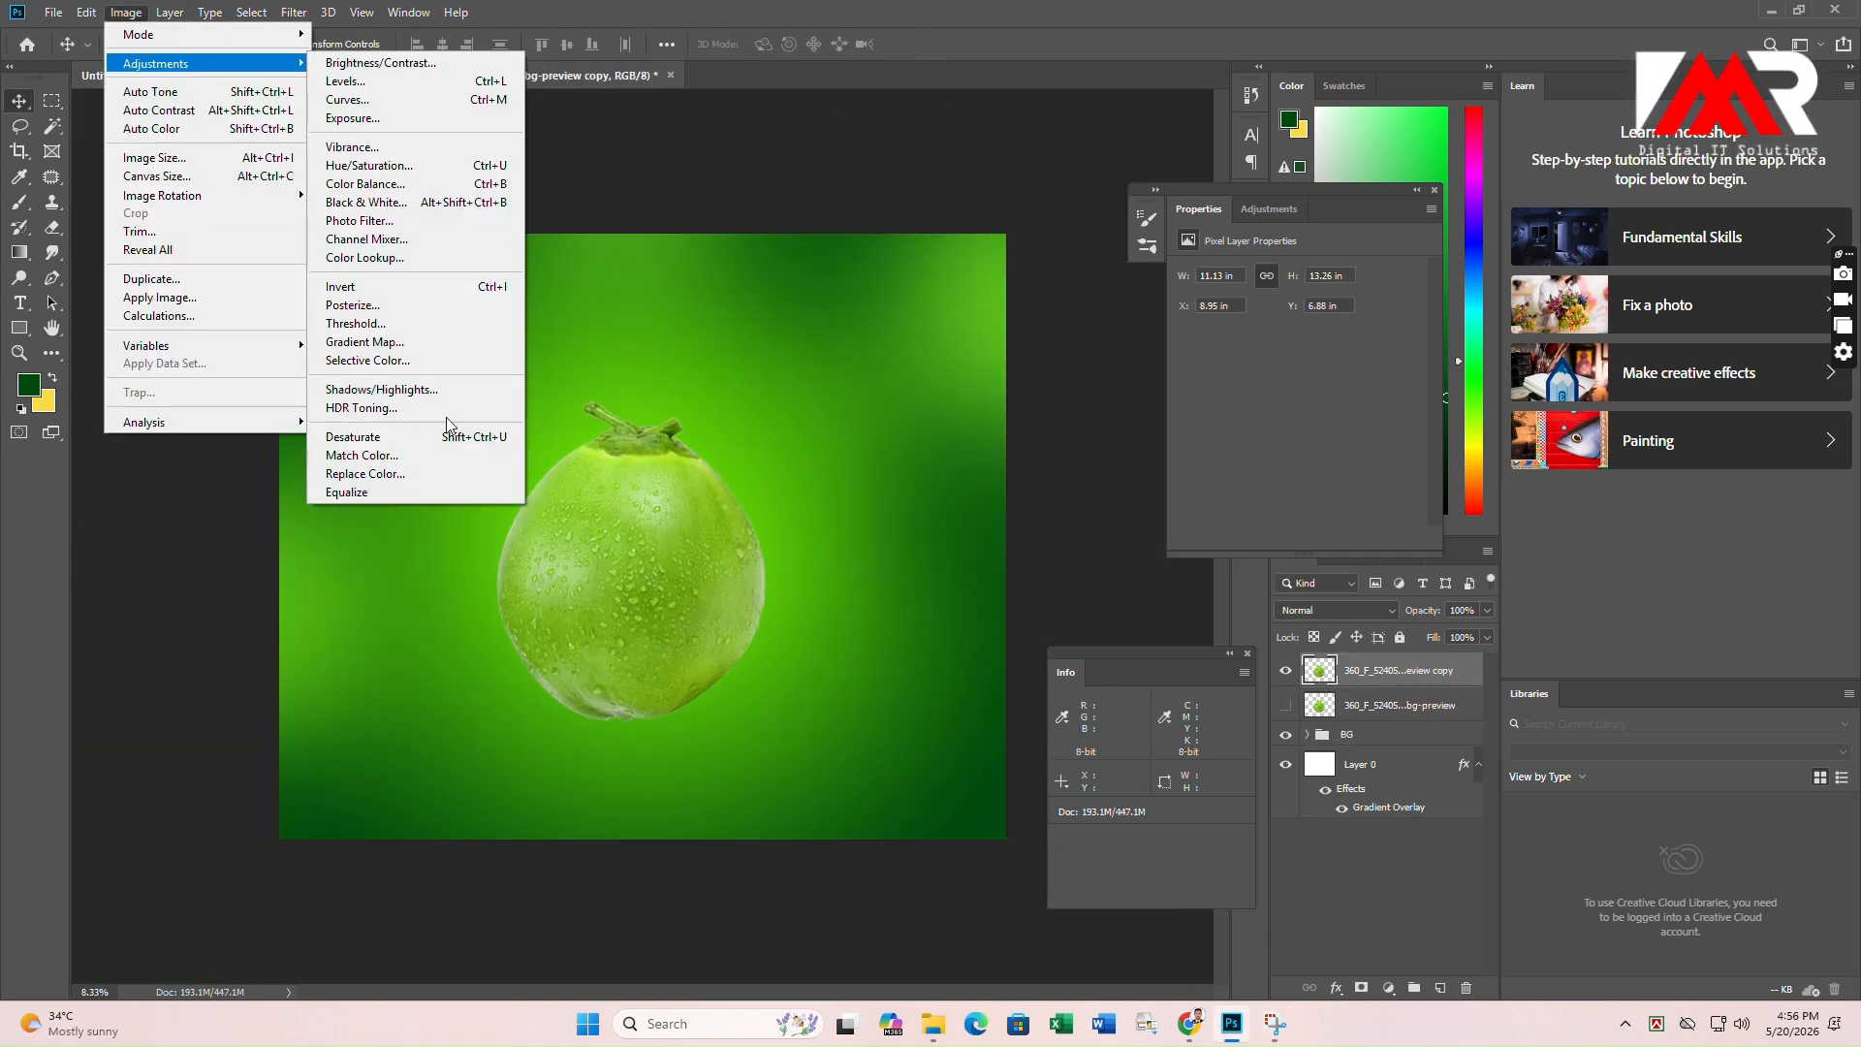
{"action": "left_click", "coordinate": [417, 427]}
Set the desaturated copy's blend mode to Screen and adjust its Levels input values to 66, 0.87 and 244.
{"action": "left_click", "coordinate": [1336, 610]}
{"action": "left_click", "coordinate": [1304, 665]}
{"action": "key", "text": "ctrl+l"}
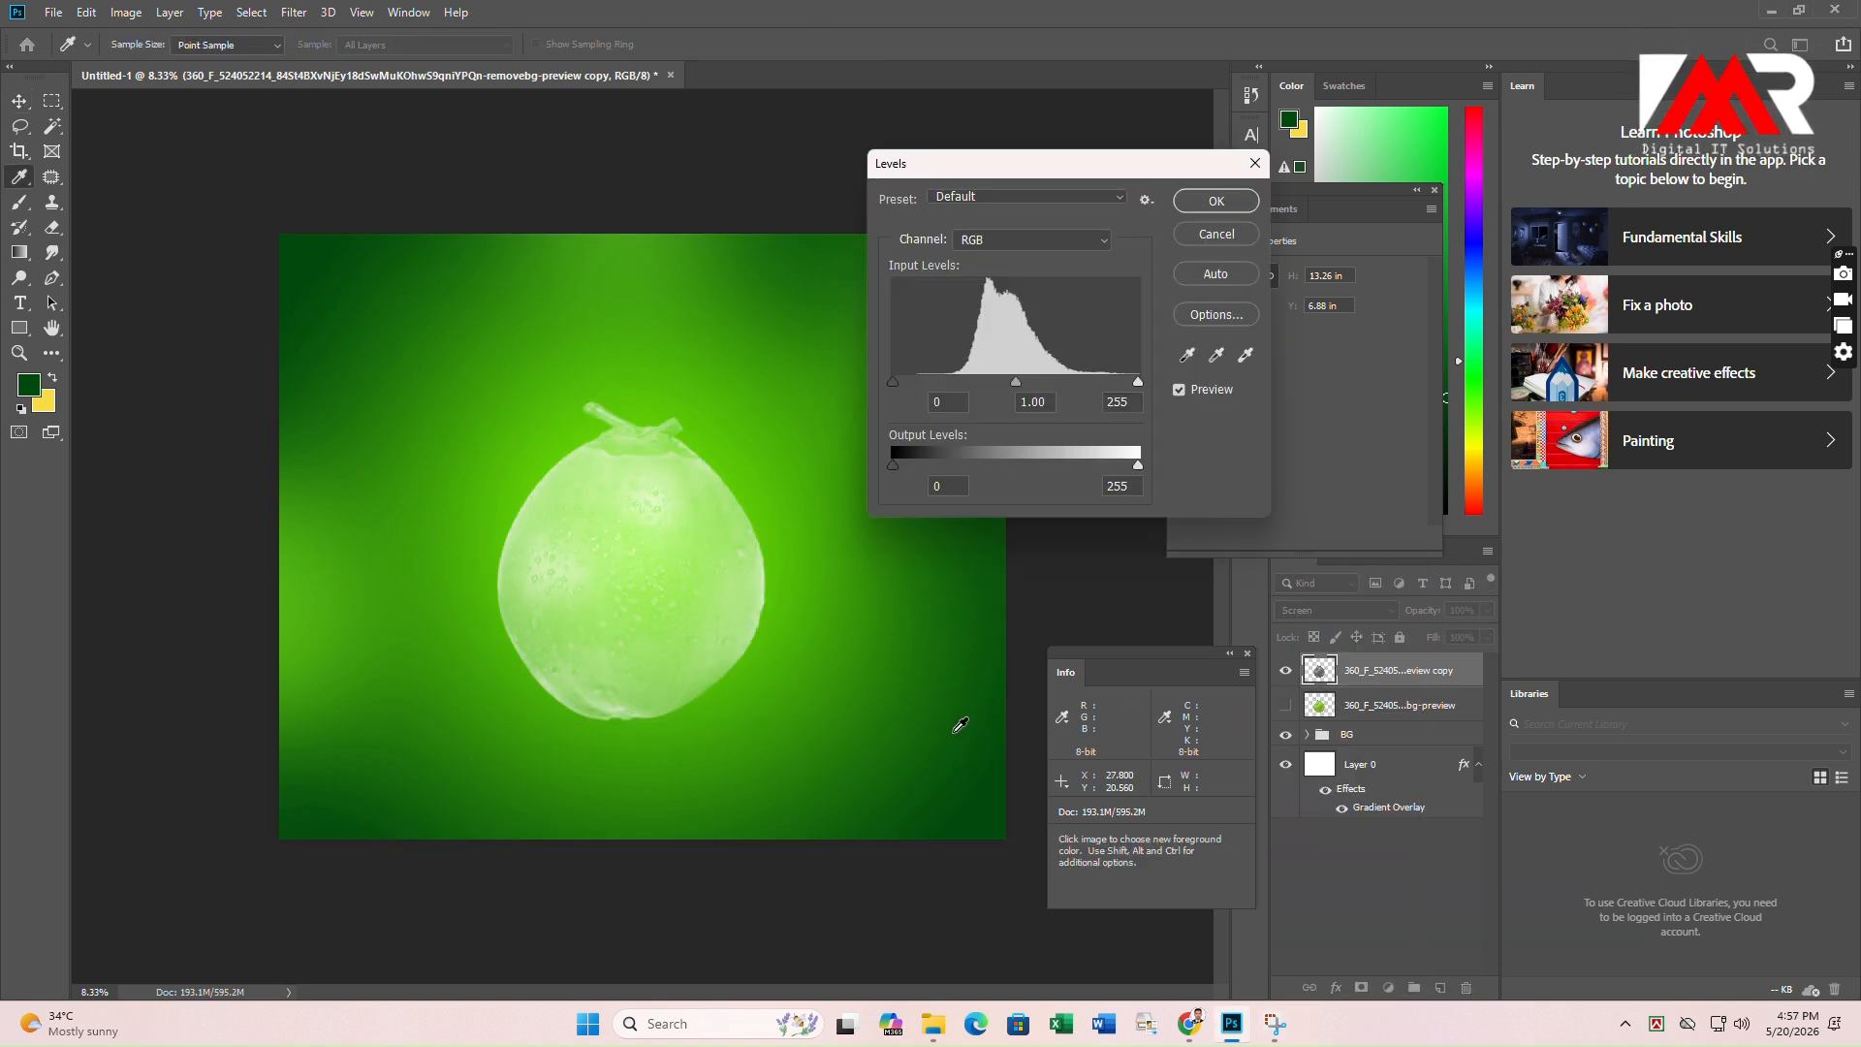
{"action": "left_click_drag", "start_coordinate": [893, 381], "coordinate": [1022, 384]}
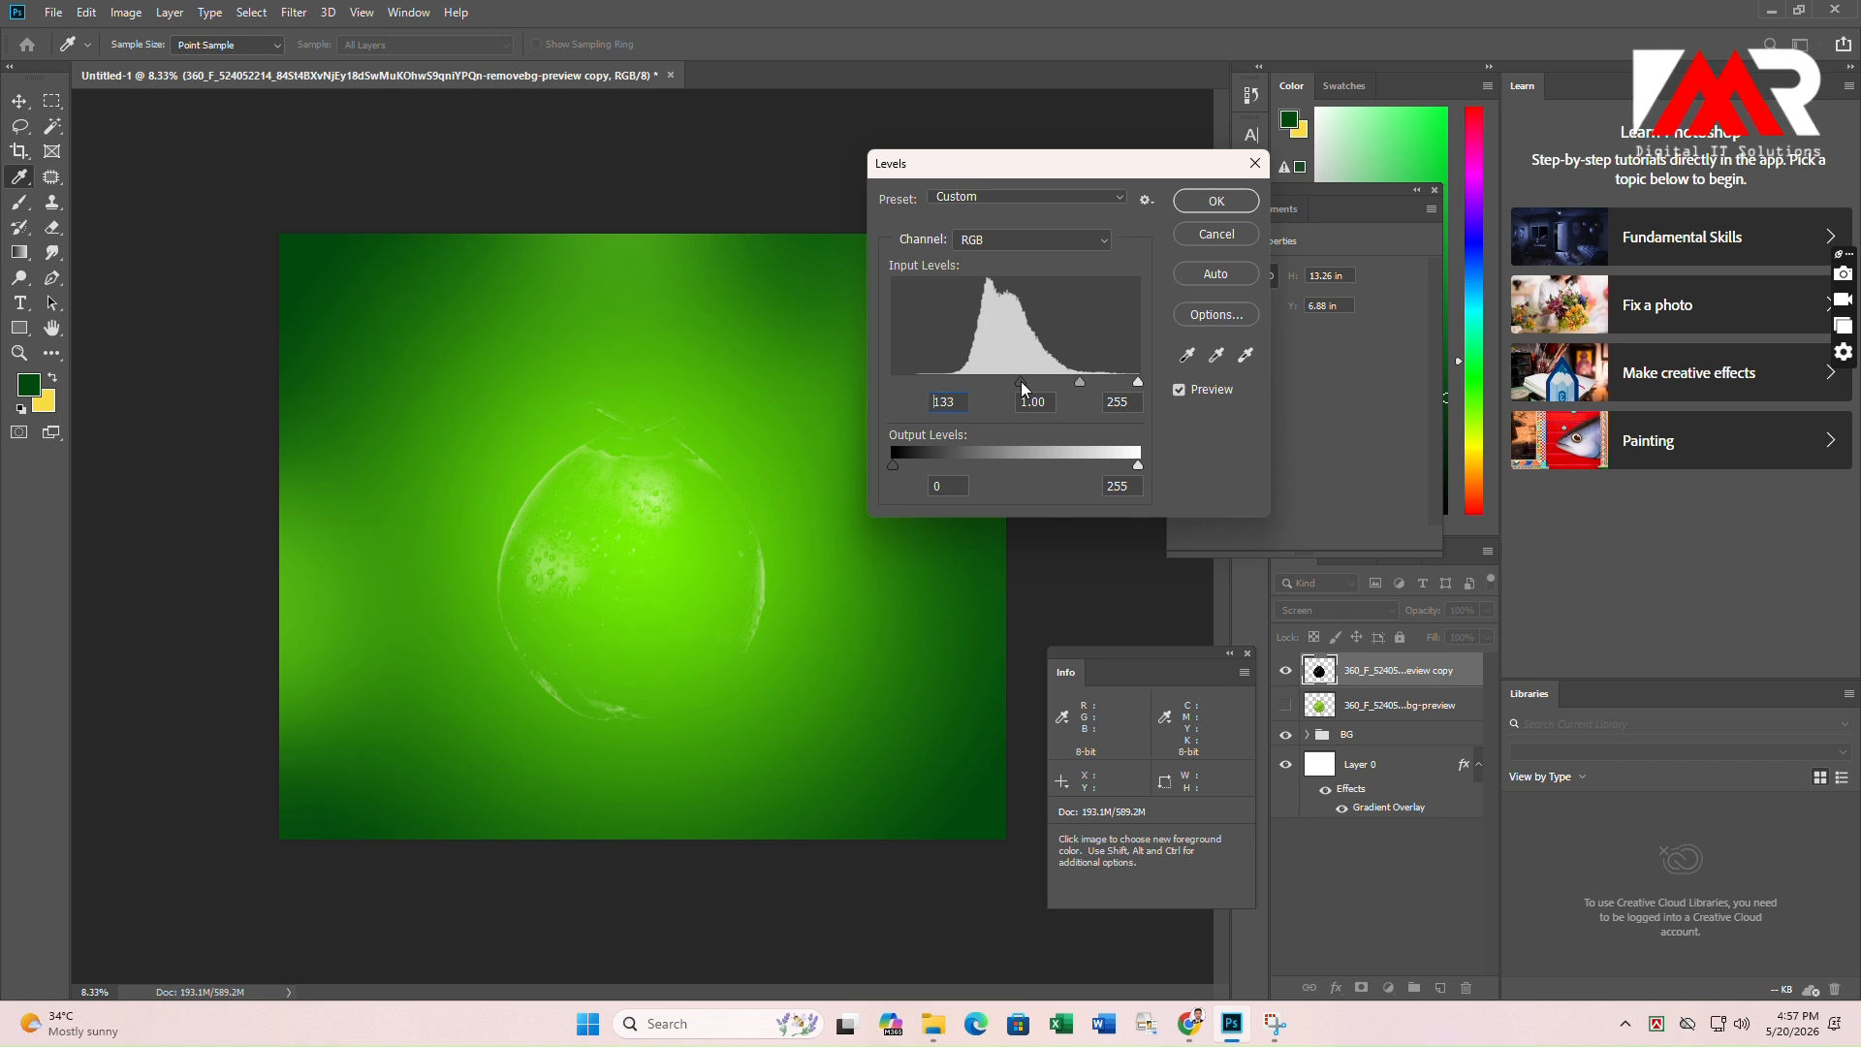
{"action": "left_click_drag", "start_coordinate": [1136, 384], "coordinate": [1114, 383]}
{"action": "mouse_move", "coordinate": [991, 382]}
{"action": "left_mouse_down"}
{"action": "mouse_move", "coordinate": [1054, 382]}
{"action": "mouse_move", "coordinate": [935, 381]}
{"action": "mouse_move", "coordinate": [955, 381]}
{"action": "left_mouse_up"}
{"action": "left_click_drag", "start_coordinate": [1114, 381], "coordinate": [1047, 384]}
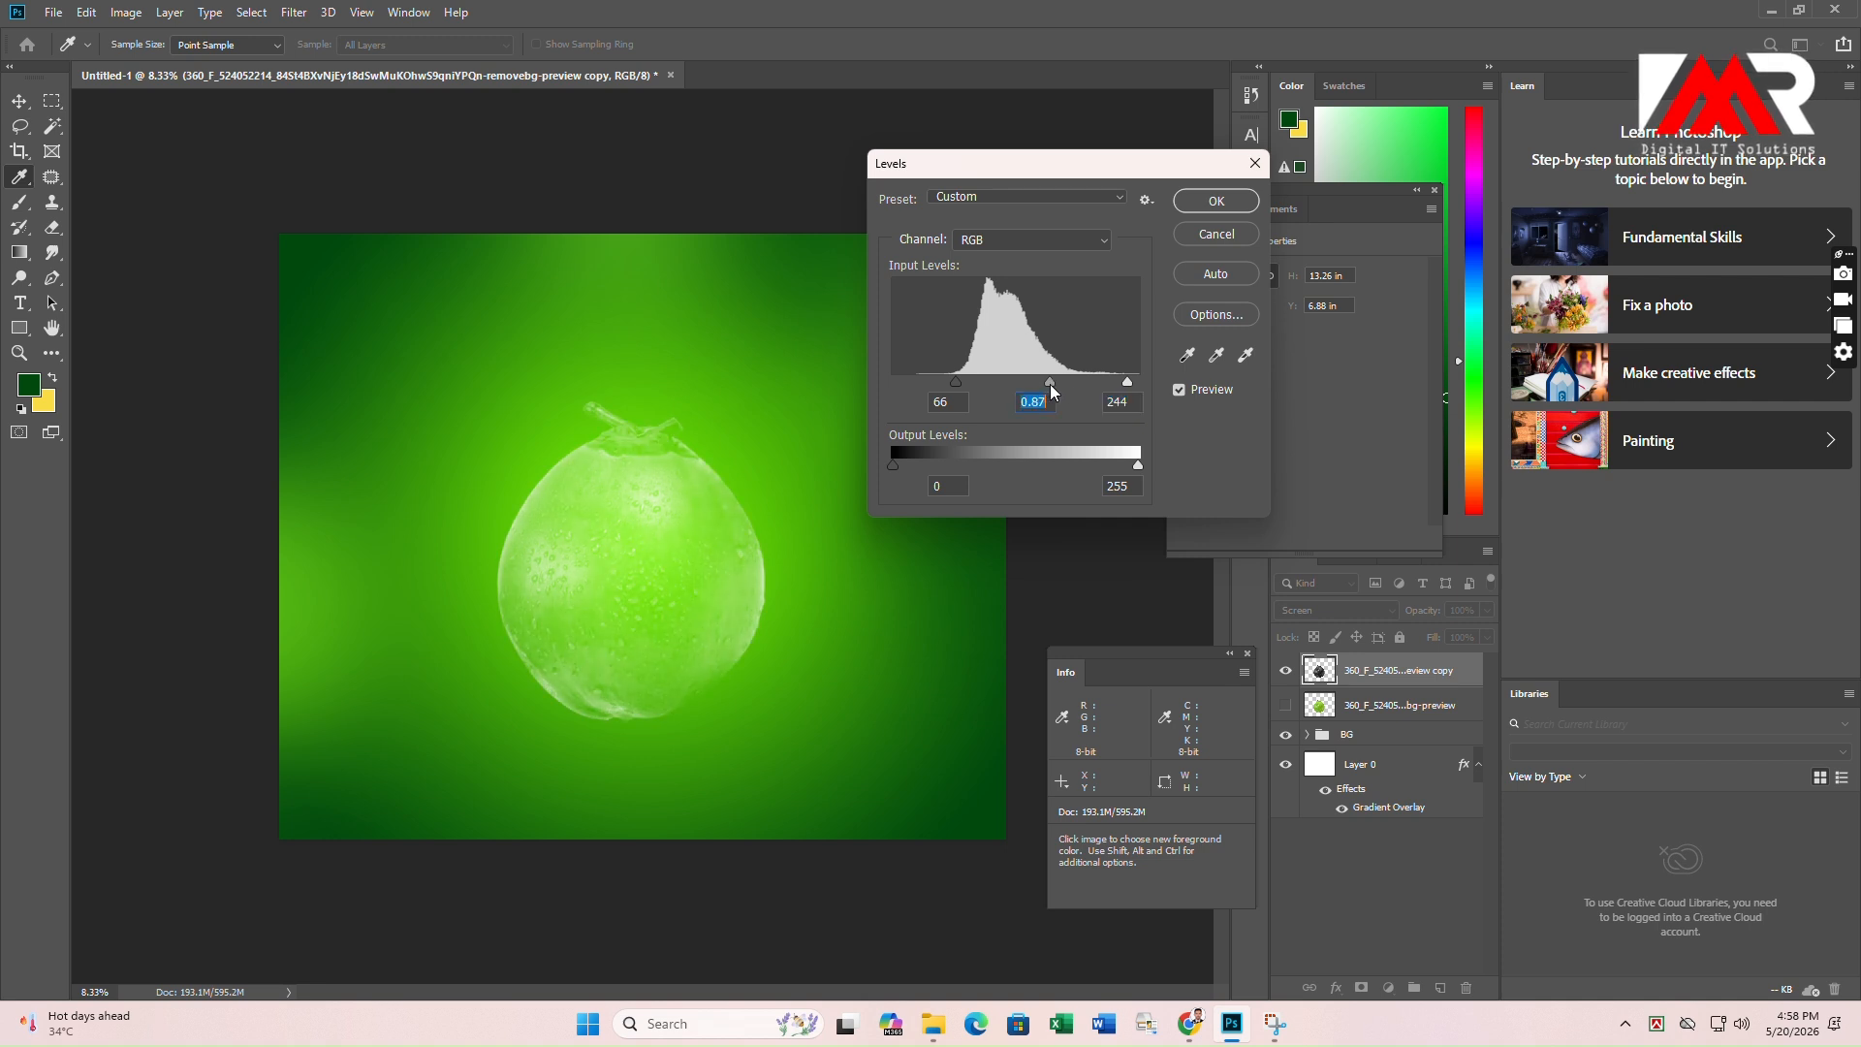
{"action": "left_click", "coordinate": [1227, 208]}
Add a layer mask to the desaturated coconut copy and hide its lower half by painting black with a brush of about 2000 px.
{"action": "left_click", "coordinate": [1361, 987]}
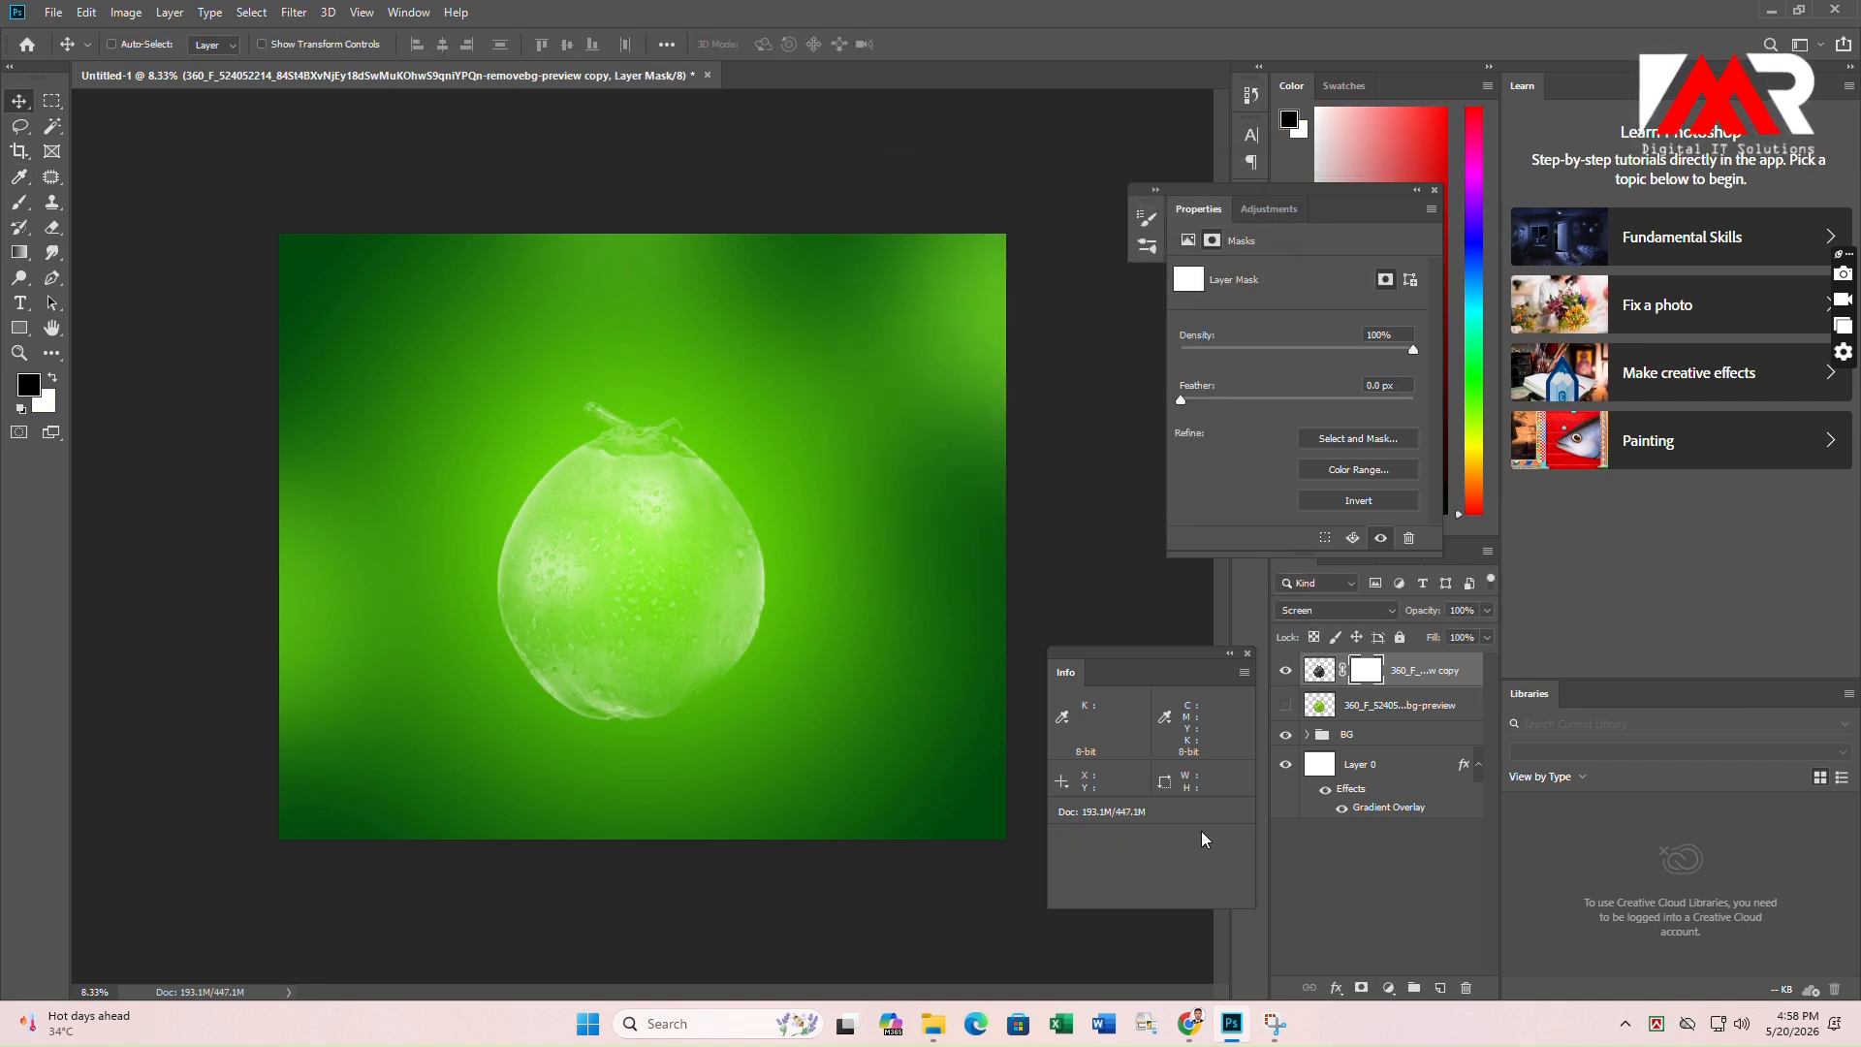
{"action": "key", "text": "b"}
{"action": "right_click", "coordinate": [308, 267]}
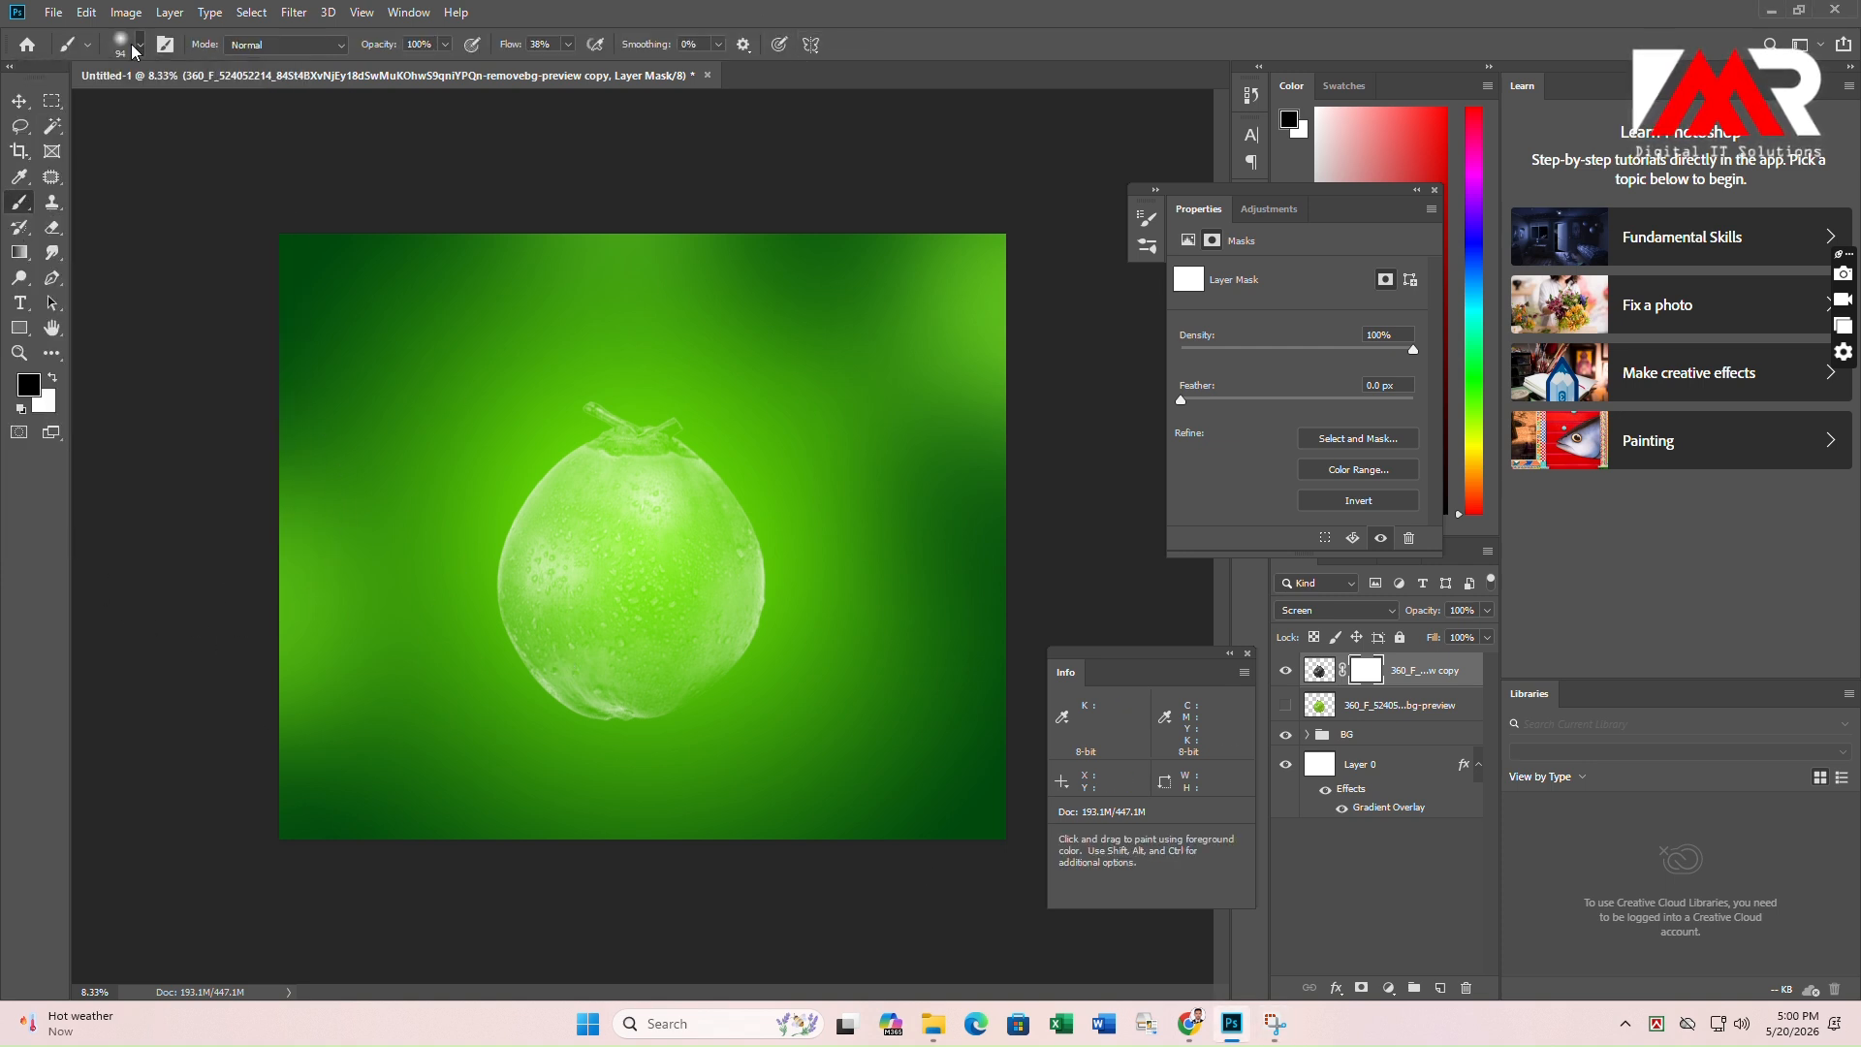
{"action": "left_click", "coordinate": [137, 46]}
{"action": "left_click_drag", "start_coordinate": [169, 104], "coordinate": [175, 109]}
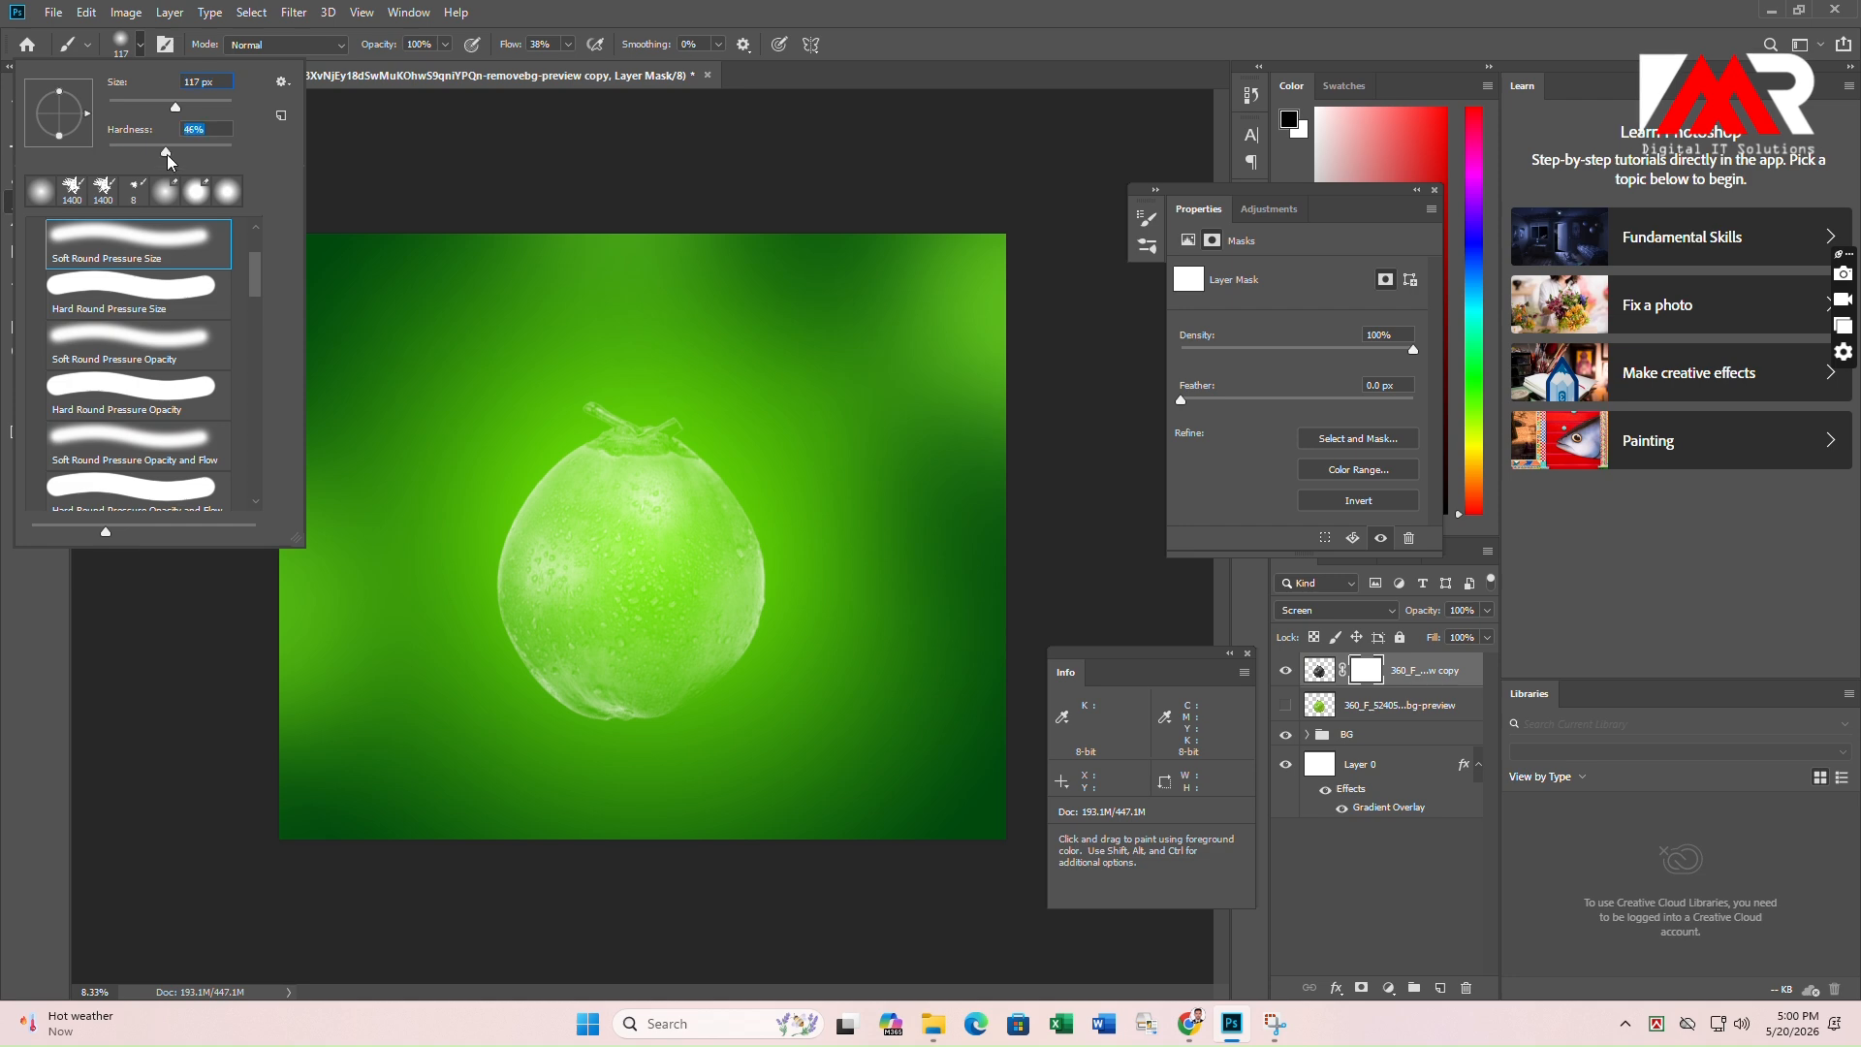
{"action": "left_click", "coordinate": [142, 45]}
{"action": "key", "text": "bracketright"}
{"action": "key", "text": "bracketright"}
{"action": "key", "text": "bracketright"}
{"action": "key", "text": "bracketright"}
{"action": "key", "text": "bracketright"}
{"action": "key", "text": "bracketright"}
{"action": "key", "text": "bracketright"}
{"action": "key", "text": "bracketright"}
{"action": "key", "text": "bracketright"}
{"action": "key", "text": "bracketright"}
{"action": "key", "text": "bracketright"}
{"action": "key", "text": "bracketright"}
{"action": "key", "text": "bracketright"}
{"action": "key", "text": "bracketright"}
{"action": "key", "text": "bracketright"}
{"action": "key", "text": "bracketright"}
{"action": "key", "text": "bracketright"}
{"action": "key", "text": "bracketright"}
{"action": "key", "text": "bracketright"}
{"action": "key", "text": "bracketright"}
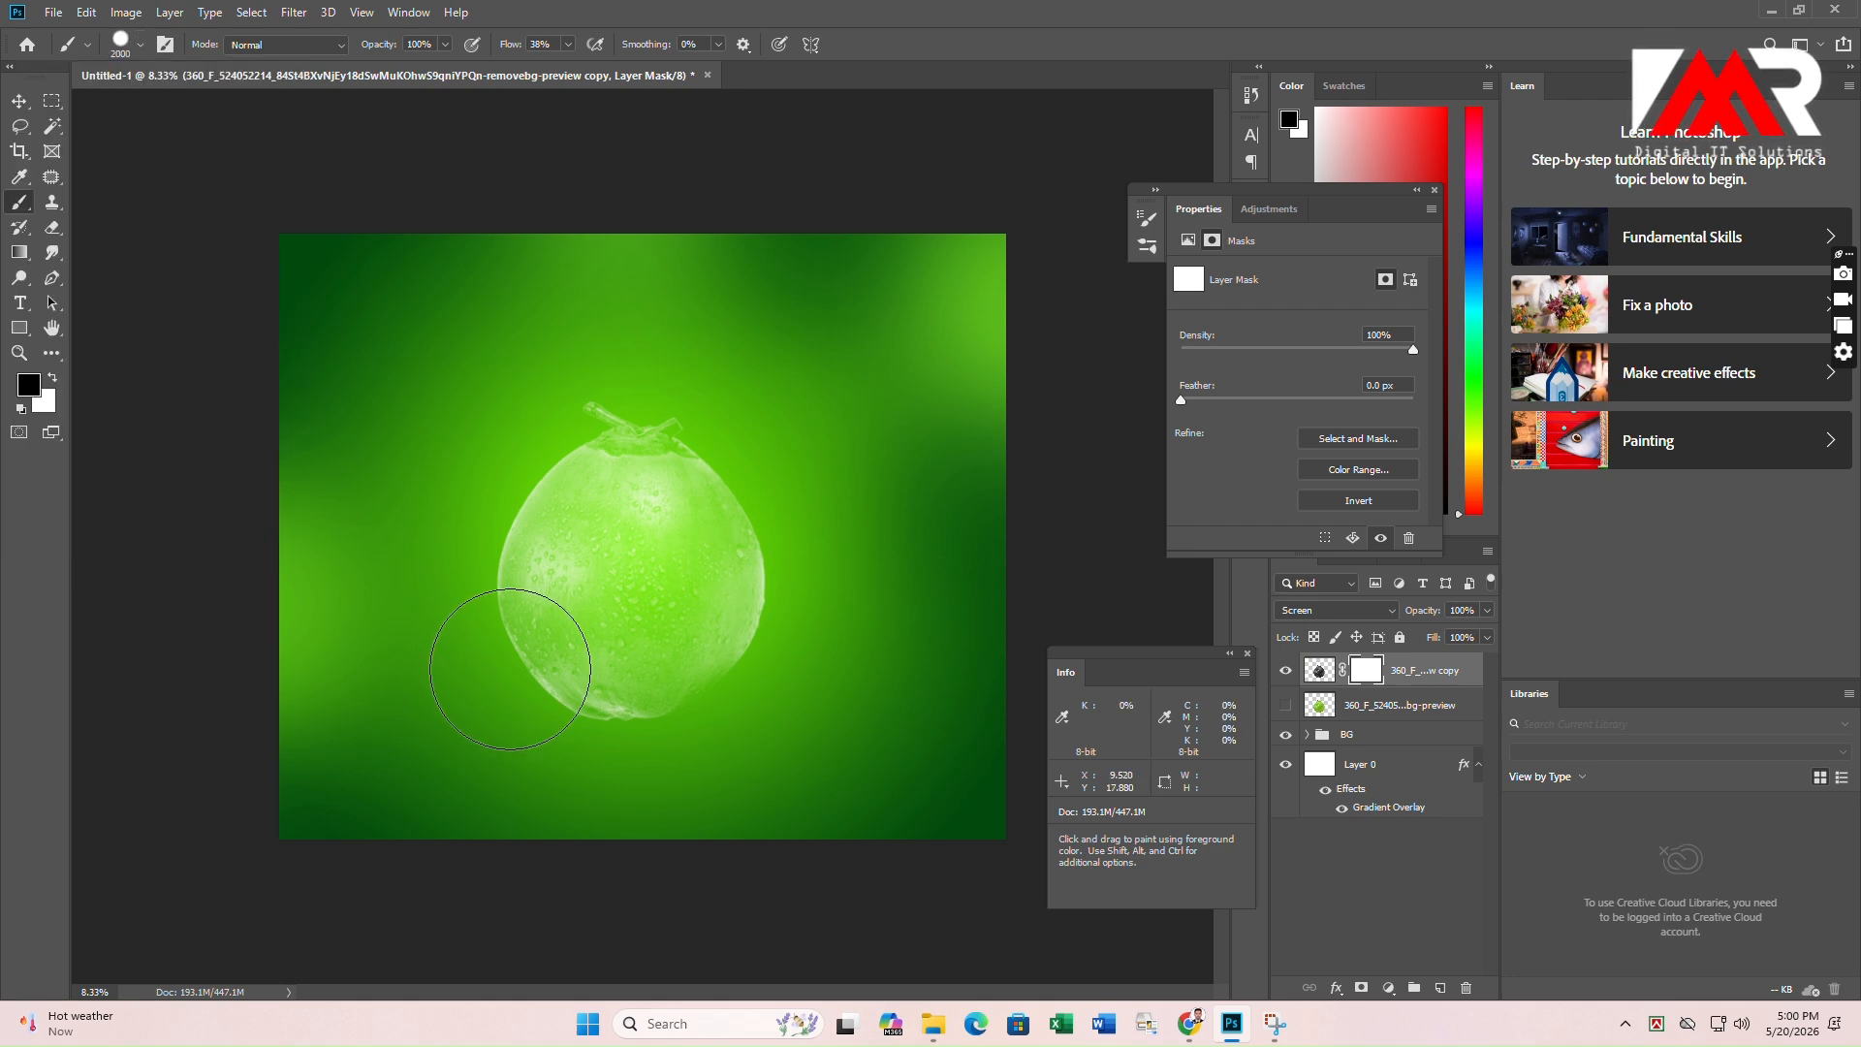
{"action": "mouse_move", "coordinate": [355, 678]}
{"action": "left_mouse_down"}
{"action": "mouse_move", "coordinate": [627, 676]}
{"action": "mouse_move", "coordinate": [698, 703]}
{"action": "mouse_move", "coordinate": [464, 710]}
{"action": "mouse_move", "coordinate": [489, 687]}
{"action": "mouse_move", "coordinate": [763, 690]}
{"action": "mouse_move", "coordinate": [456, 679]}
{"action": "mouse_move", "coordinate": [789, 683]}
{"action": "left_mouse_up"}
Reduce the brush size to 250 px and turn the original coconut layer's visibility back on.
{"action": "left_click", "coordinate": [139, 44]}
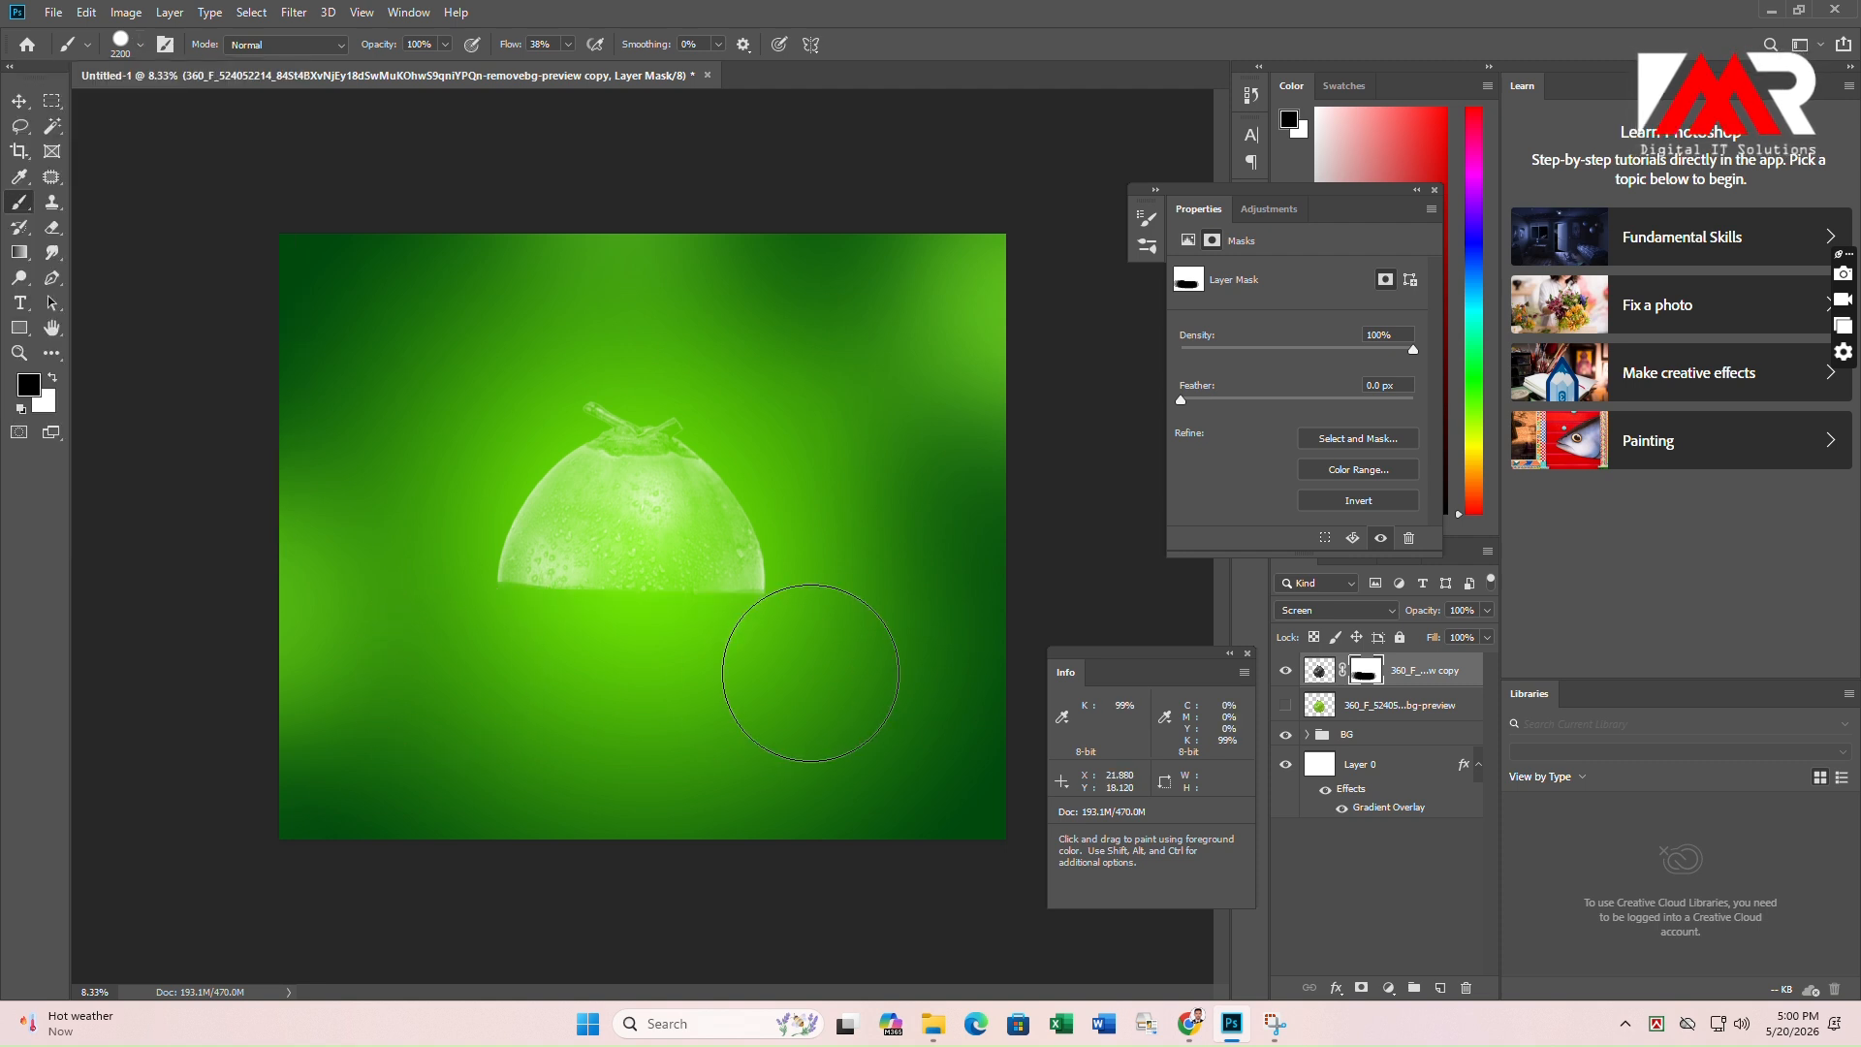
{"action": "scroll", "coordinate": [557, 683], "scroll_direction": "up", "scroll_amount": 1}
{"action": "key", "text": "bracketleft"}
{"action": "key", "text": "bracketleft"}
{"action": "key", "text": "bracketleft"}
{"action": "key", "text": "bracketleft"}
{"action": "key", "text": "bracketleft"}
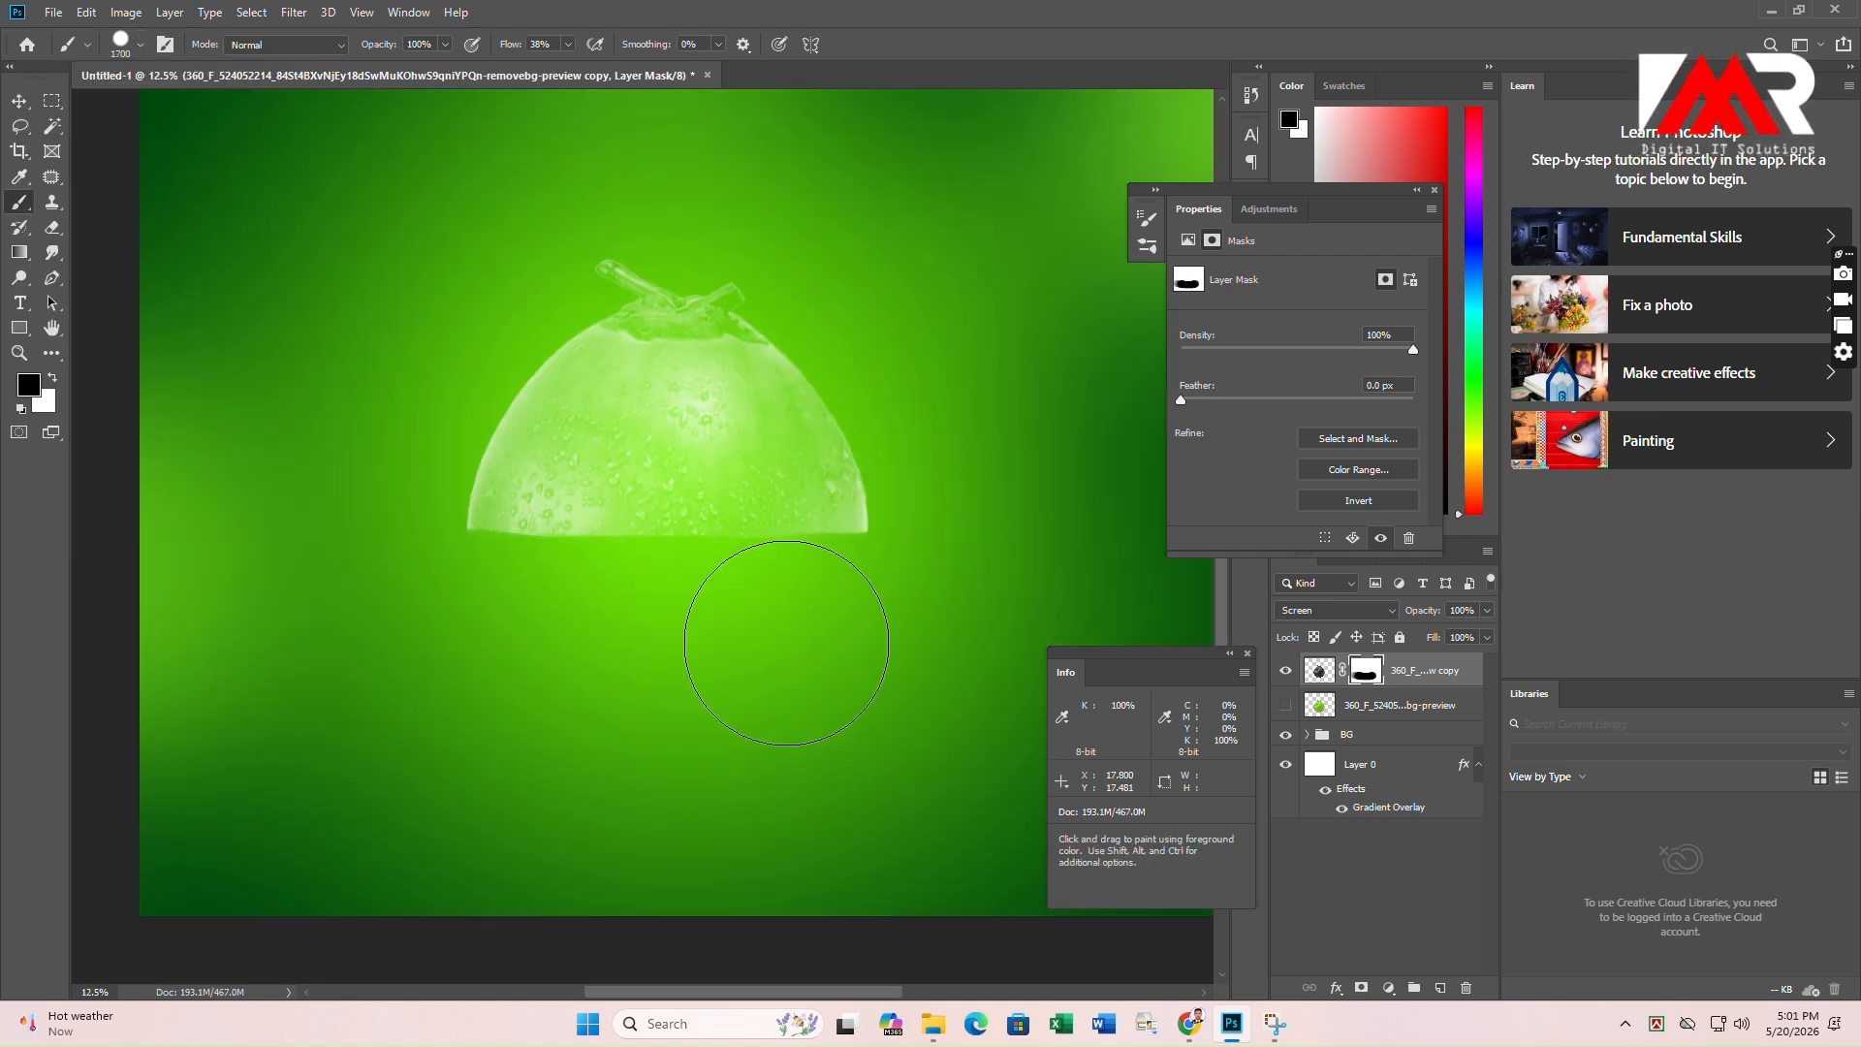
{"action": "key", "text": "bracketleft"}
{"action": "key", "text": "bracketleft"}
{"action": "key", "text": "bracketleft"}
{"action": "key", "text": "bracketleft"}
{"action": "key", "text": "bracketleft"}
{"action": "key", "text": "bracketleft"}
{"action": "key", "text": "bracketleft"}
{"action": "key", "text": "bracketleft"}
{"action": "left_click", "coordinate": [19, 100]}
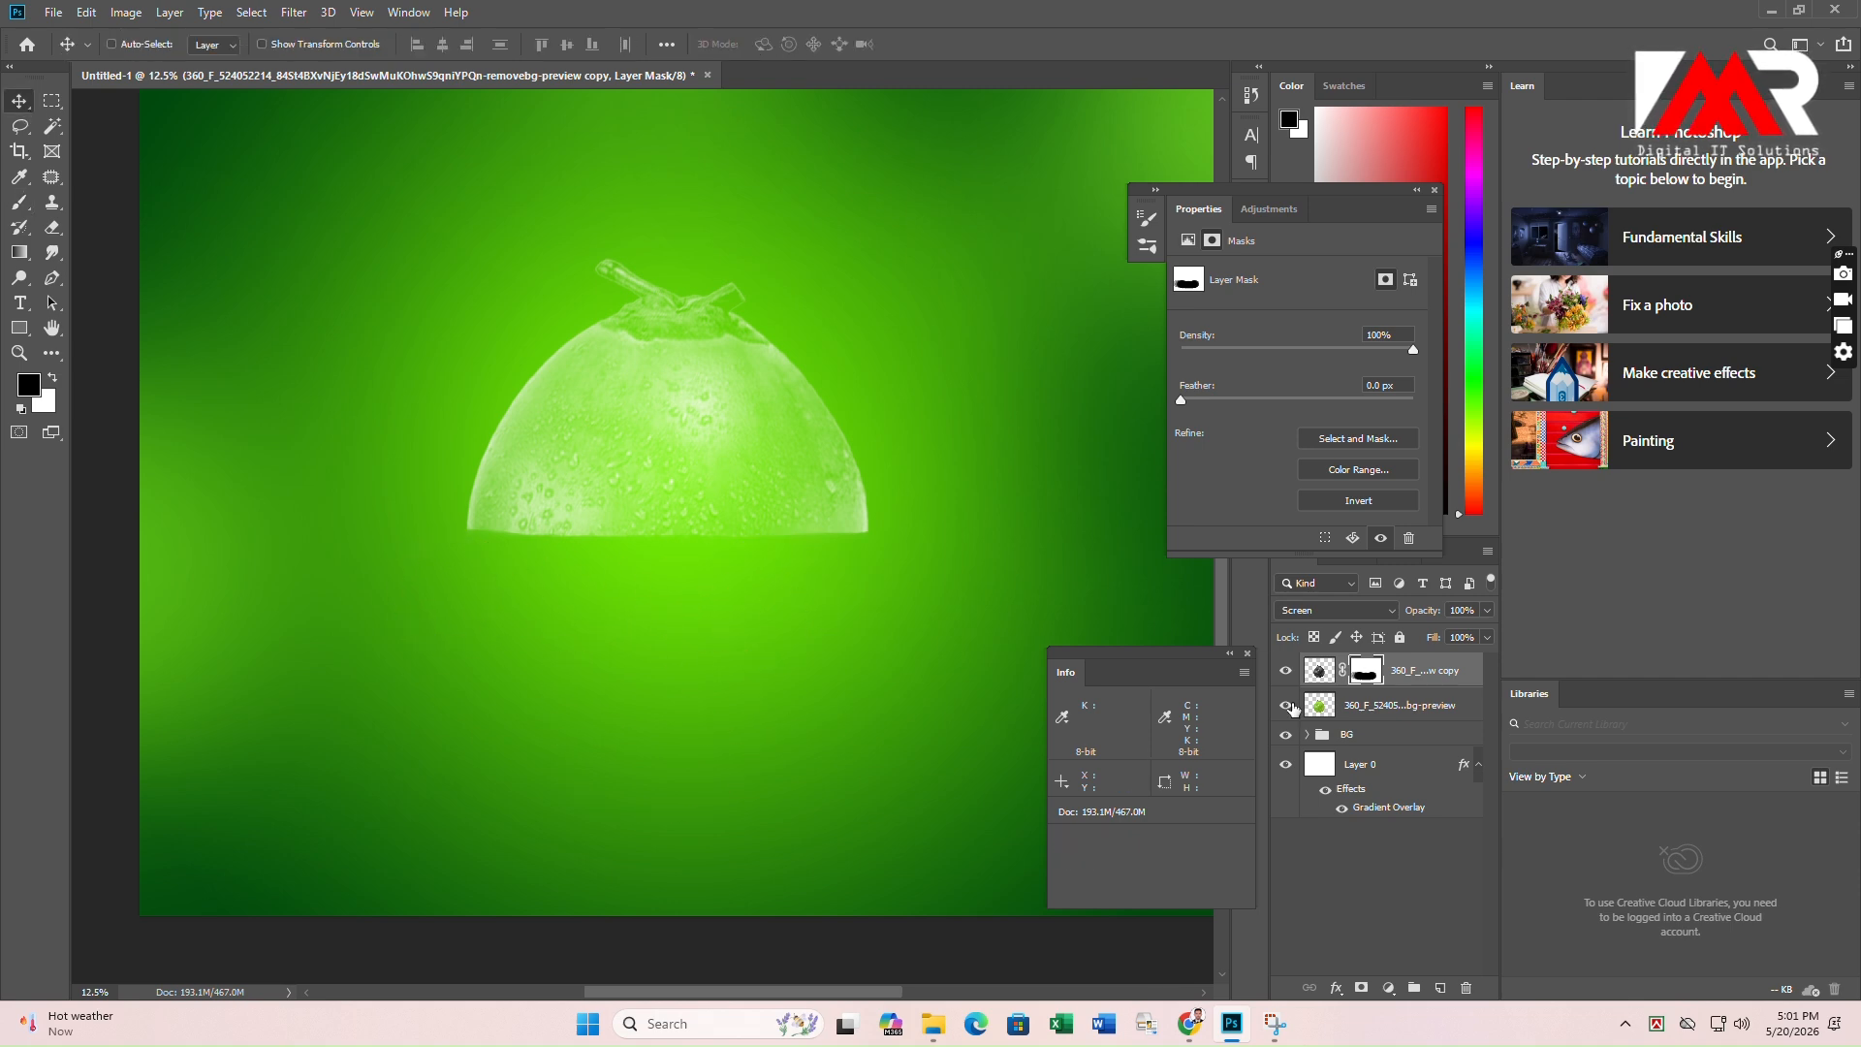
{"action": "left_click", "coordinate": [1286, 705]}
{"action": "left_click", "coordinate": [1321, 671]}
{"action": "right_click", "coordinate": [1370, 668]}
{"action": "key", "text": "ctrl+j"}
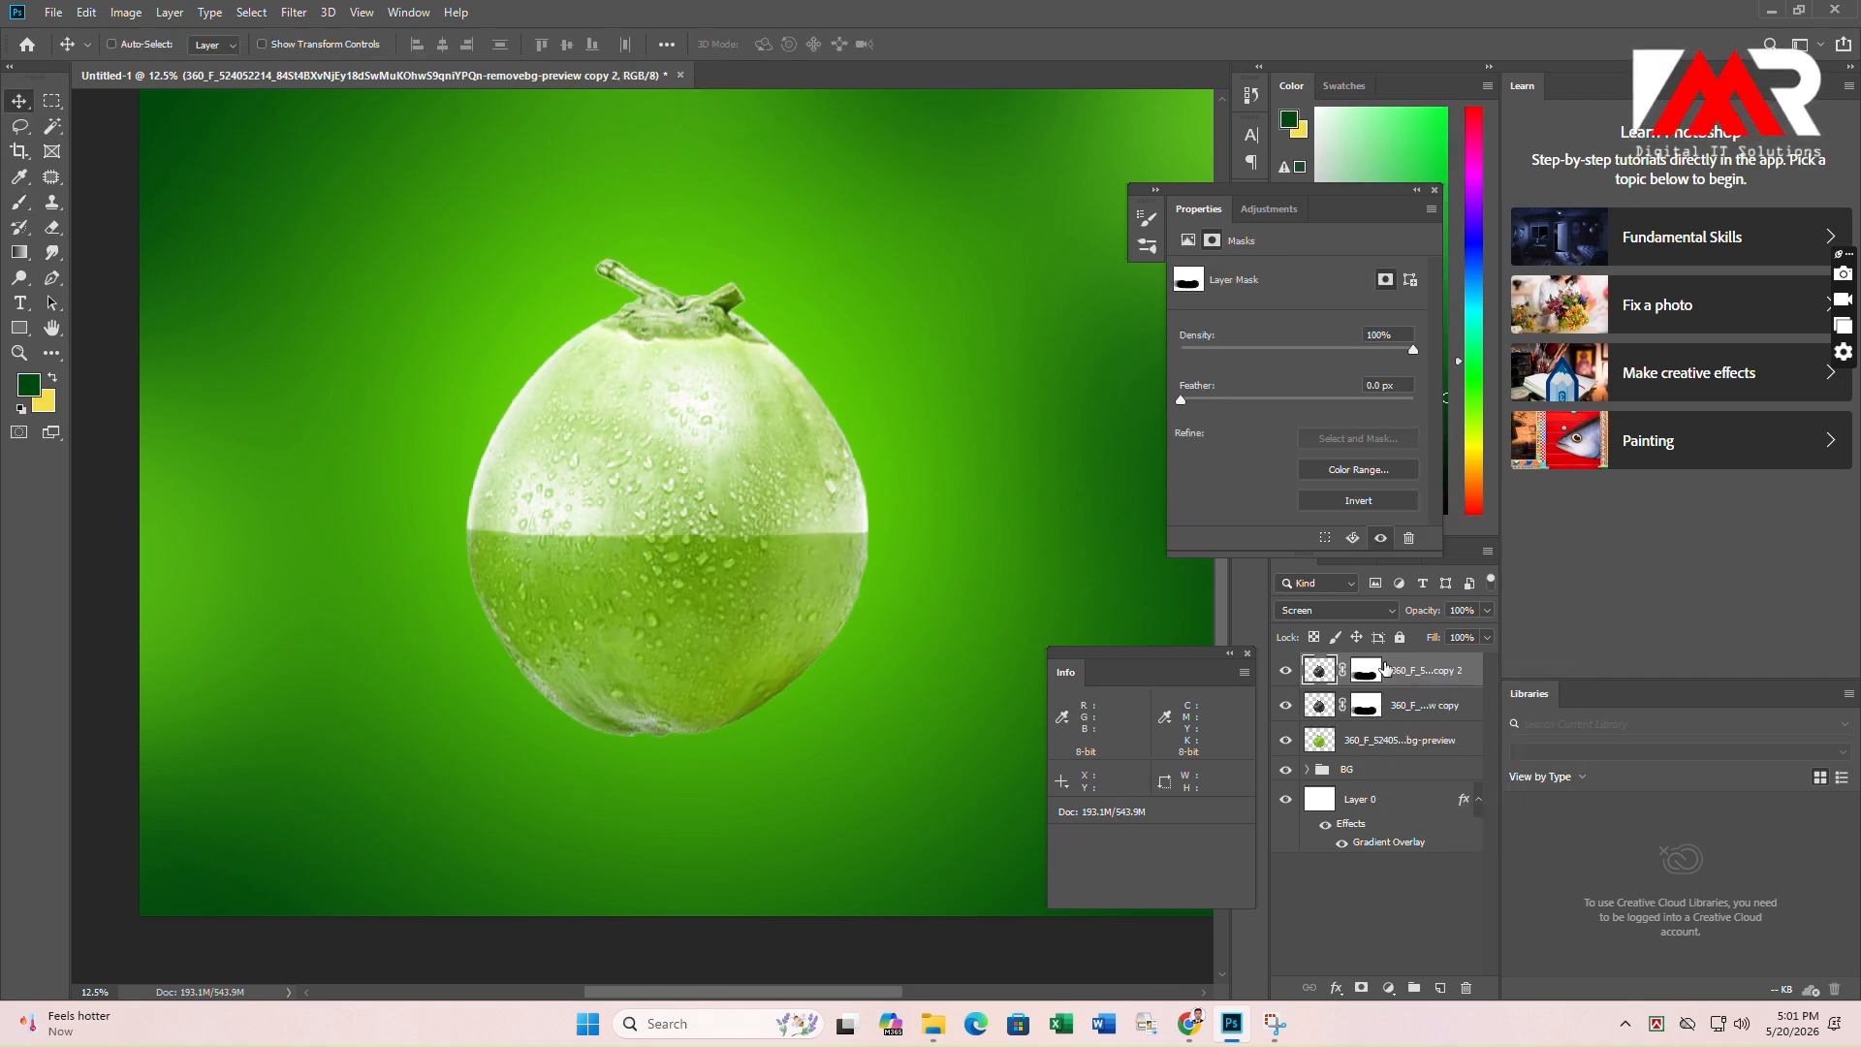
{"action": "left_click_drag", "start_coordinate": [1366, 670], "coordinate": [1466, 988]}
{"action": "left_click", "coordinate": [839, 379]}
{"action": "left_click", "coordinate": [1466, 988]}
{"action": "left_click", "coordinate": [956, 378]}
Copy the desaturated copy's layer mask onto the original coconut layer and invert it there.
{"action": "left_click", "coordinate": [1370, 675]}
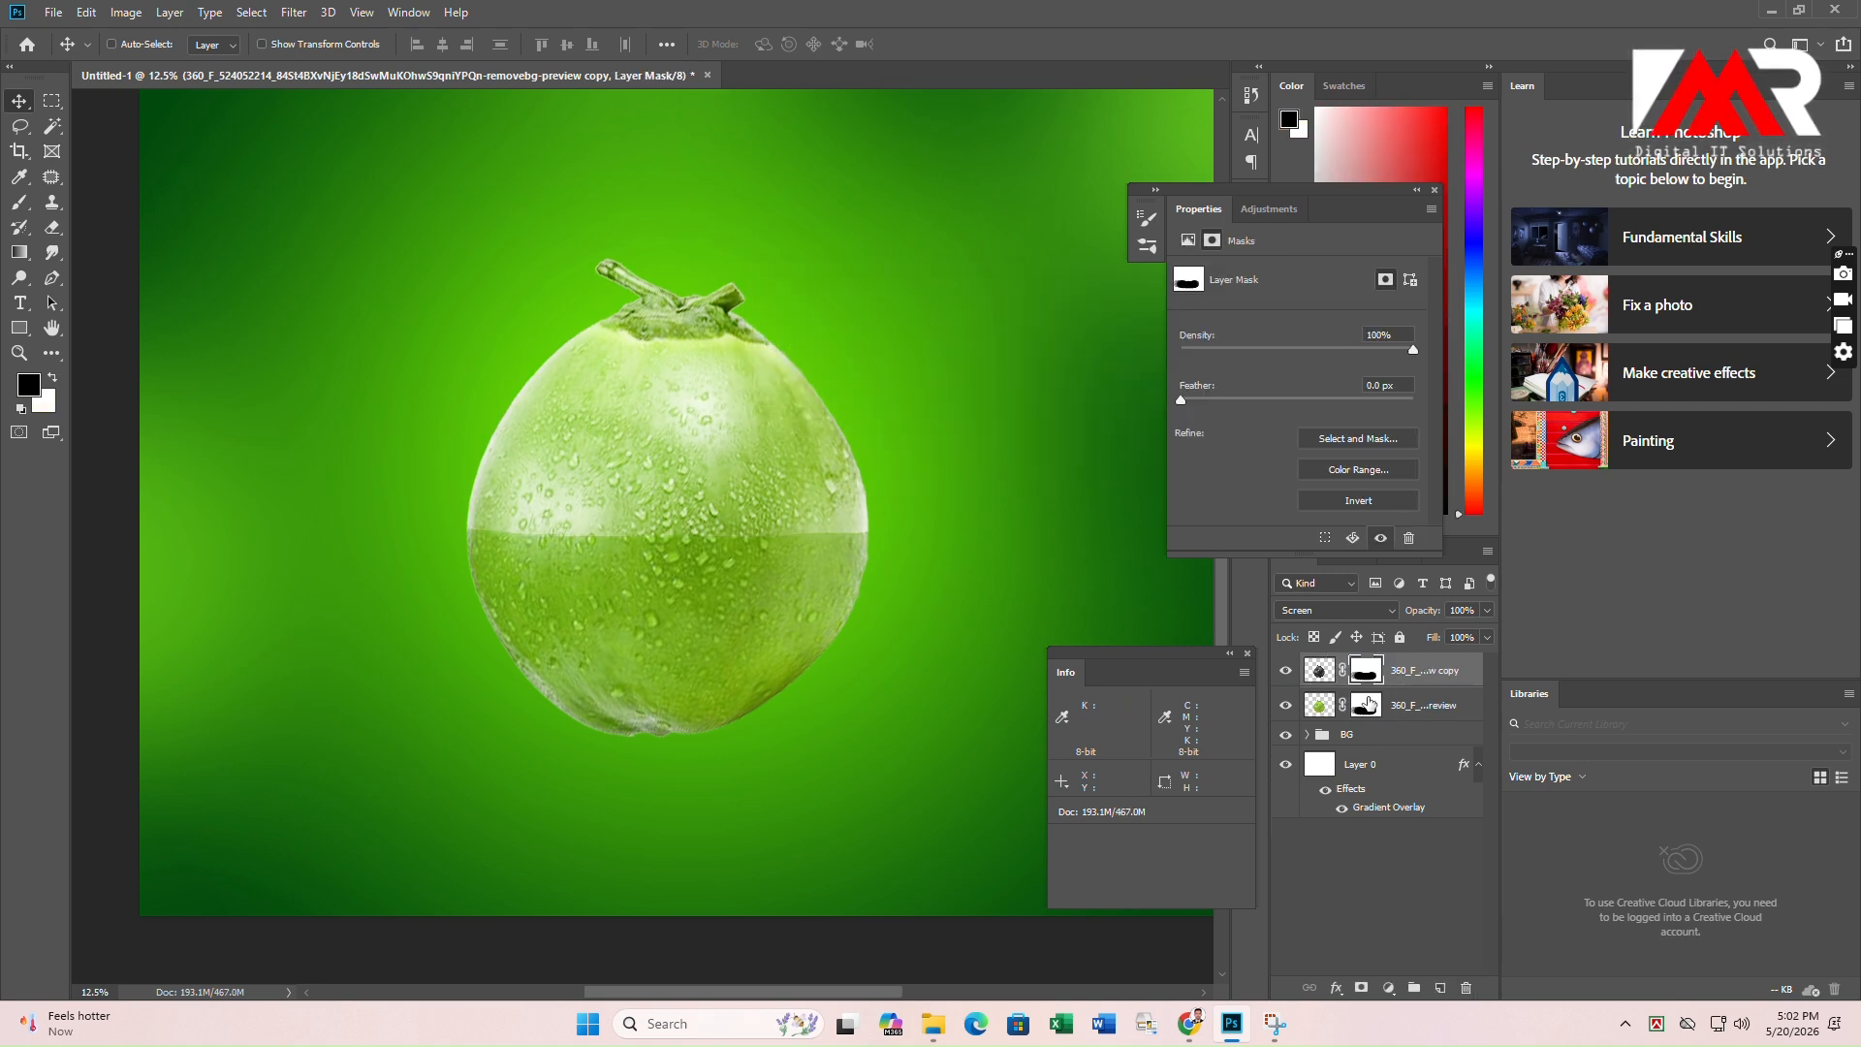
{"action": "left_click_drag", "start_coordinate": [1367, 697], "coordinate": [1367, 711]}
{"action": "left_click", "coordinate": [1365, 710]}
{"action": "key", "text": "alt+i"}
{"action": "key", "text": "a"}
{"action": "key", "text": "i"}
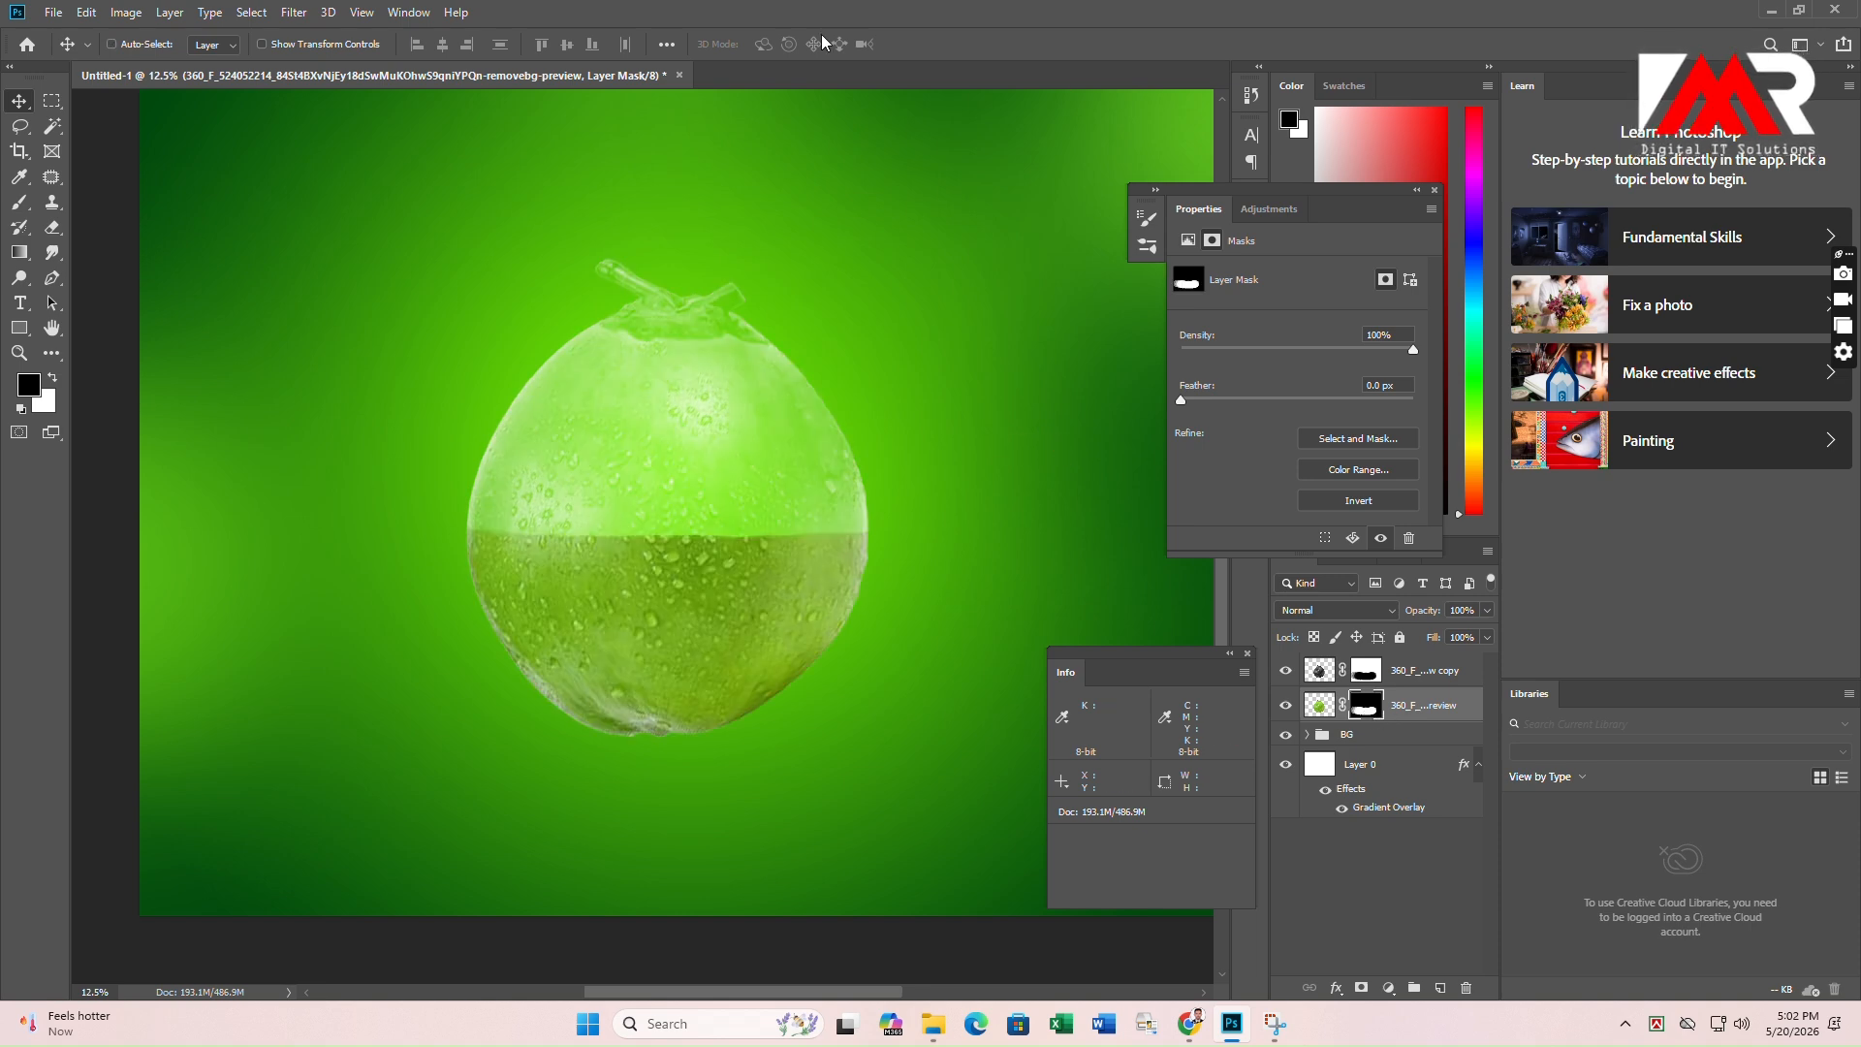
Paint white on the original coconut's mask with a hard 250 px brush to reveal the stem and cap.
{"action": "key", "text": "x"}
{"action": "key", "text": "b"}
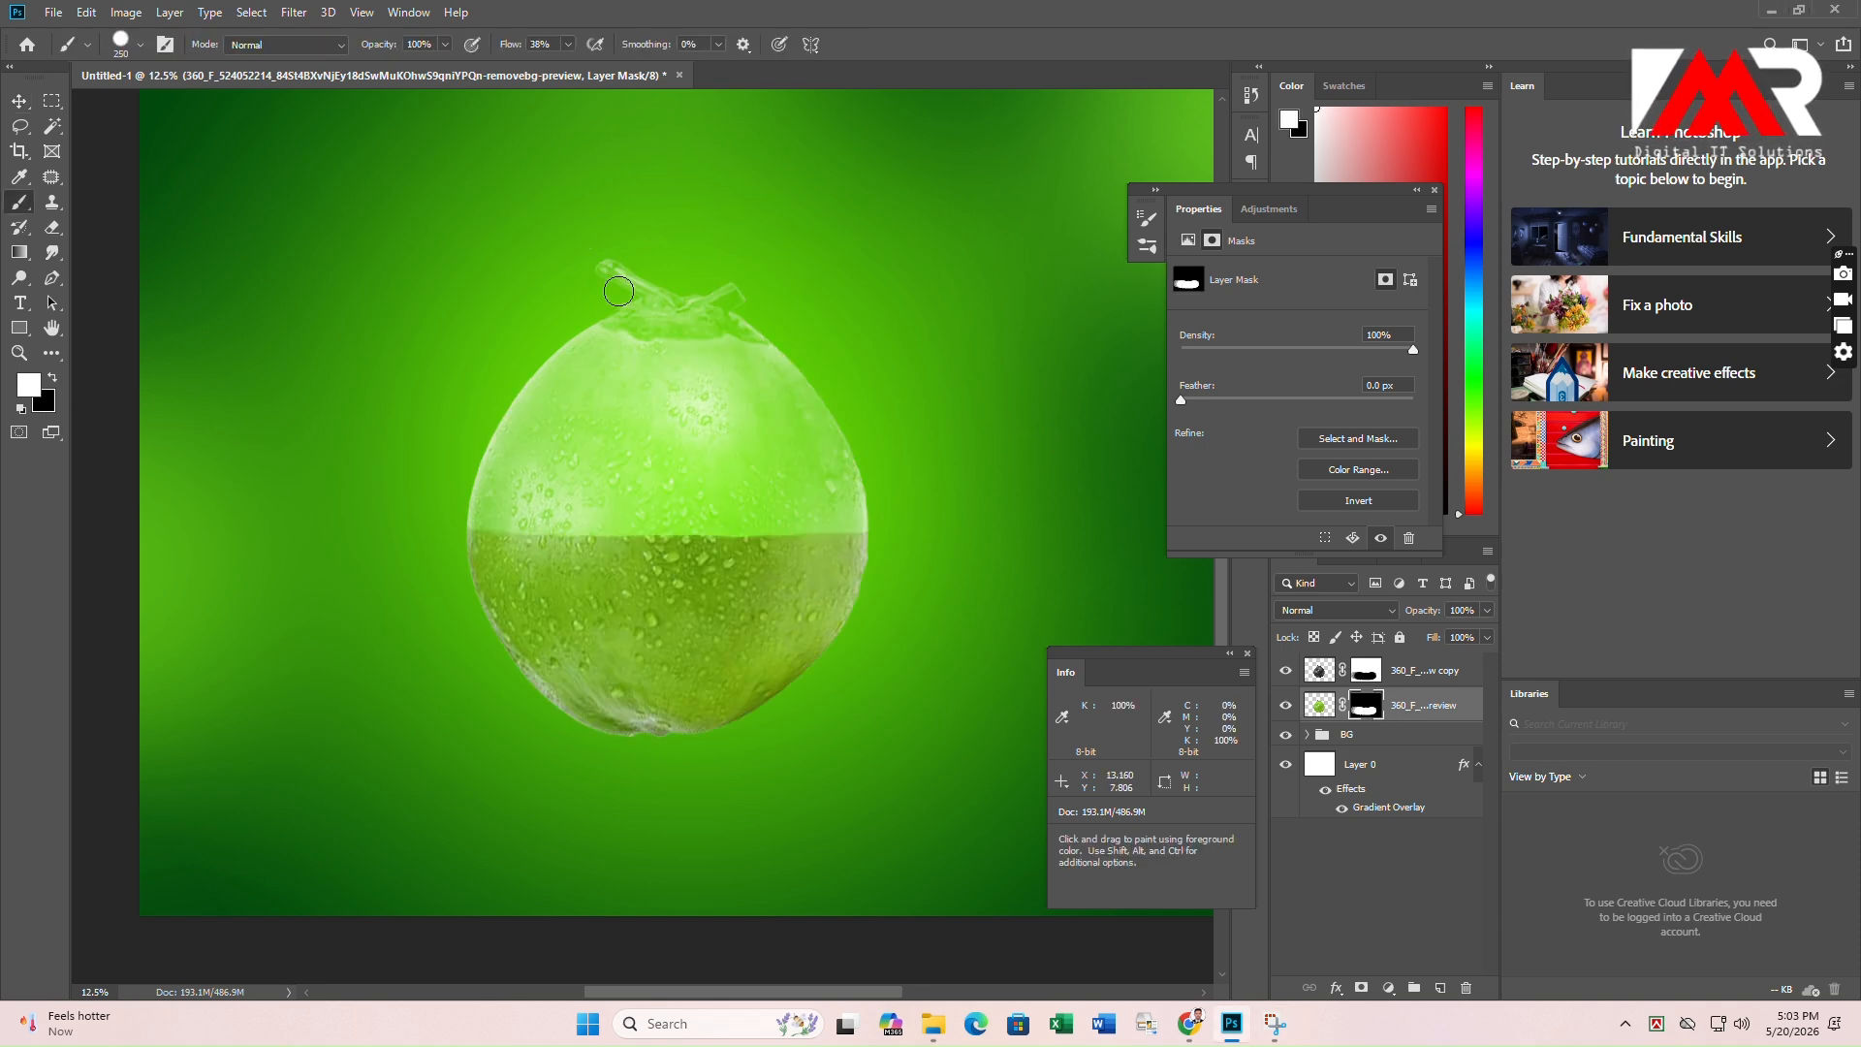
{"action": "scroll", "coordinate": [618, 291], "scroll_direction": "up", "scroll_amount": 1}
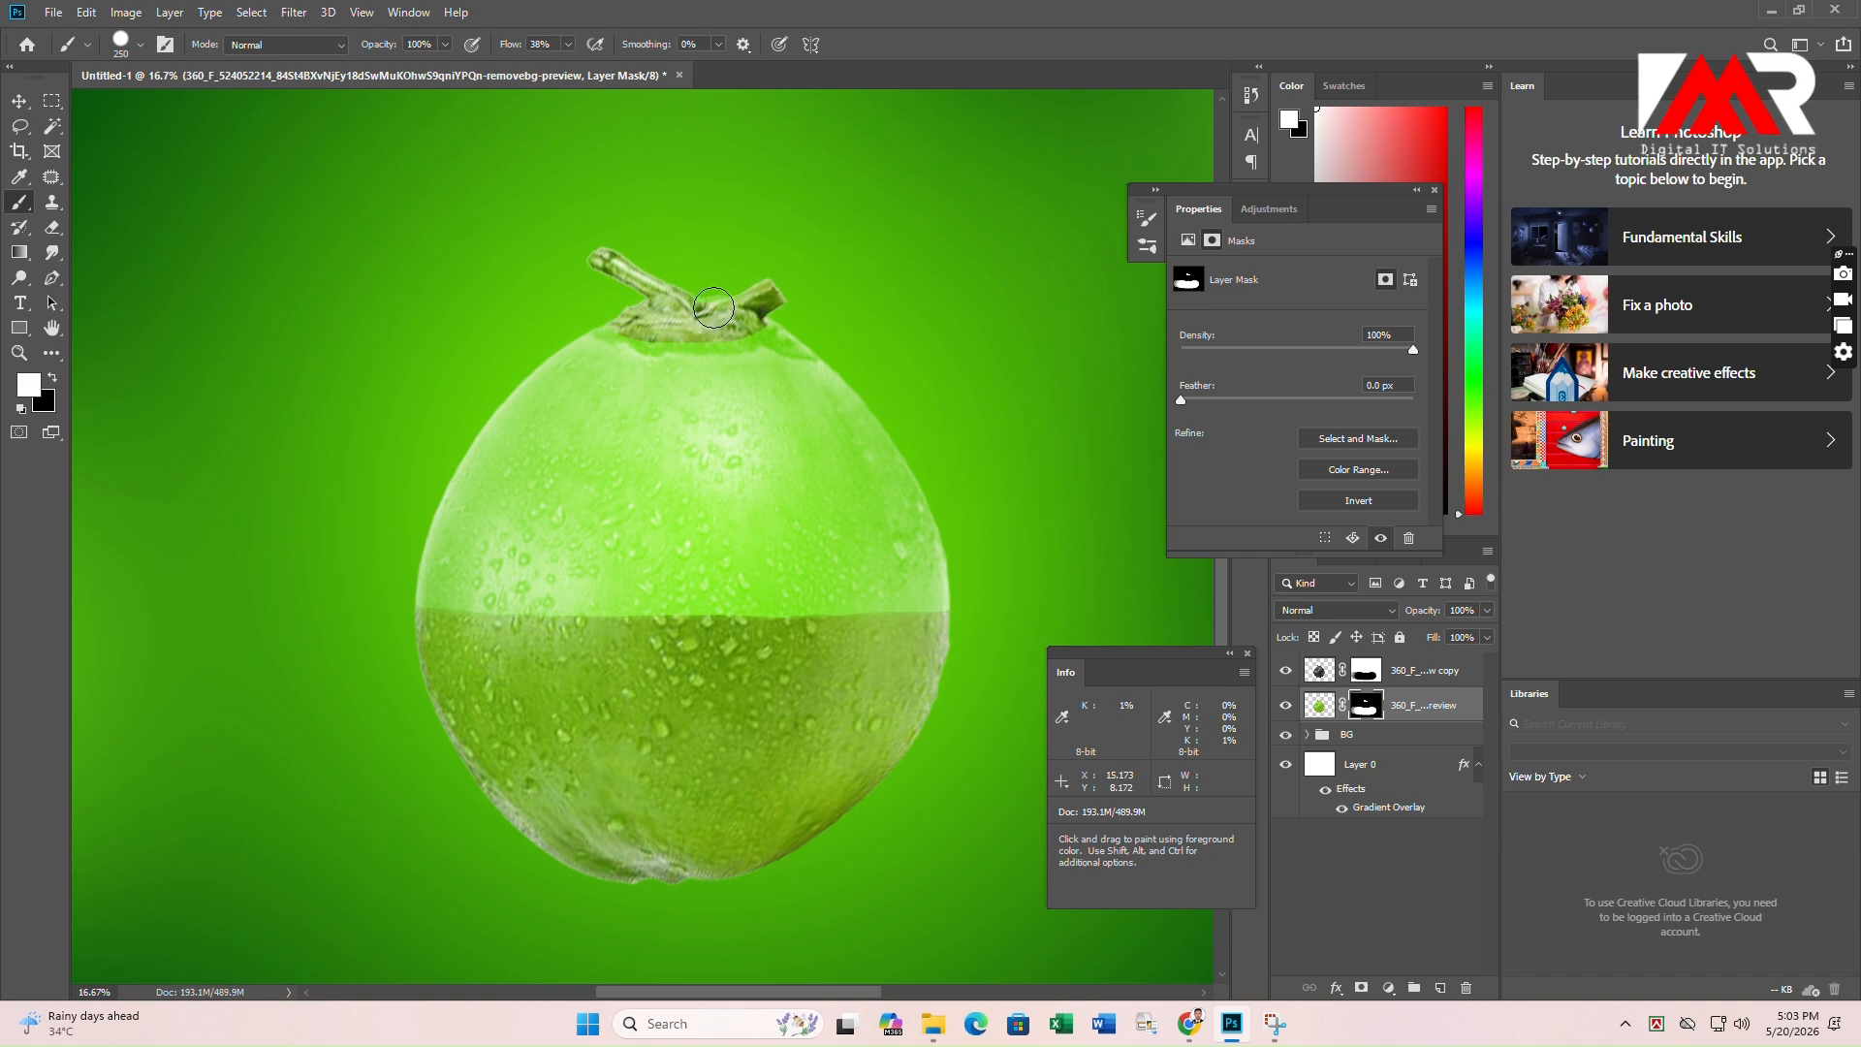
{"action": "scroll", "coordinate": [714, 308], "scroll_direction": "up", "scroll_amount": 2}
{"action": "left_click", "coordinate": [120, 44]}
{"action": "left_click_drag", "start_coordinate": [206, 152], "coordinate": [211, 152]}
{"action": "mouse_move", "coordinate": [585, 339]}
{"action": "left_mouse_down"}
{"action": "mouse_move", "coordinate": [511, 326]}
{"action": "mouse_move", "coordinate": [746, 358]}
{"action": "left_mouse_up"}
{"action": "left_click_drag", "start_coordinate": [643, 410], "coordinate": [682, 452]}
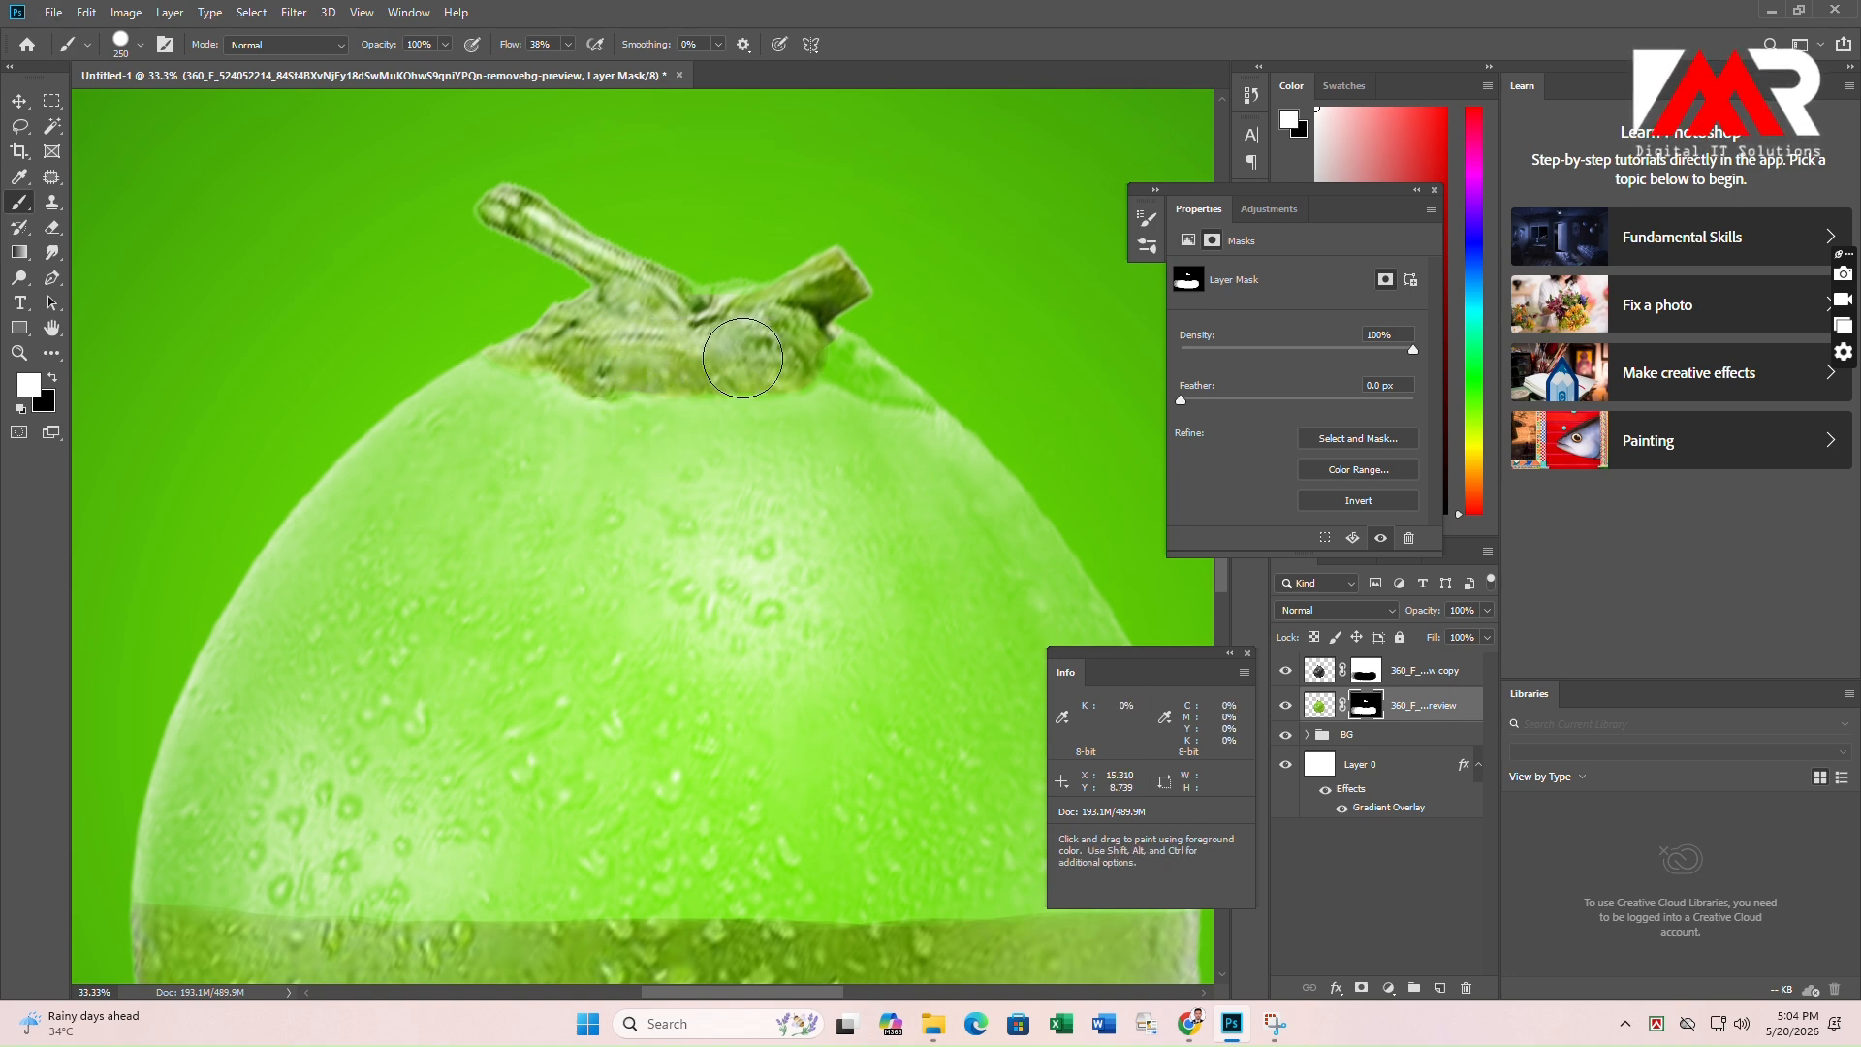
{"action": "left_click_drag", "start_coordinate": [828, 331], "coordinate": [914, 366]}
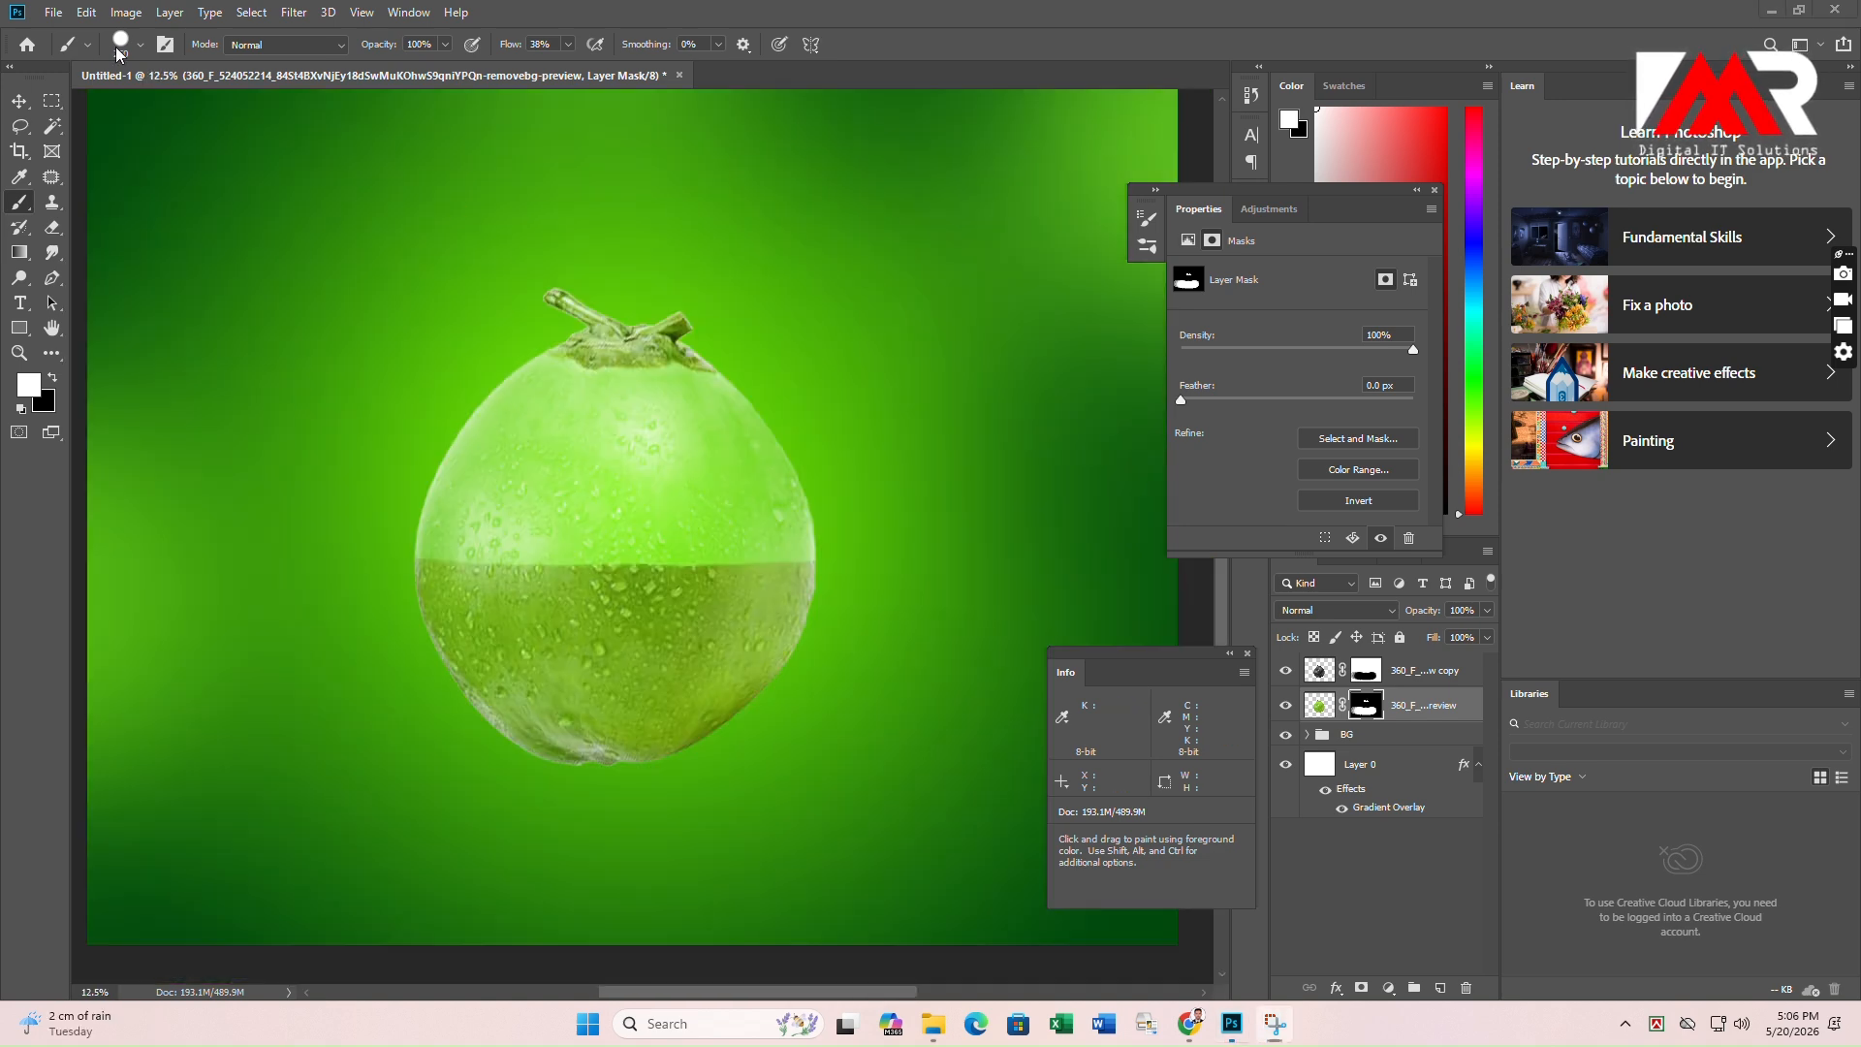
Set up a flattened Soft Round Pressure Size brush with 0% hardness and add a new layer beneath the coconut layers.
{"action": "left_click", "coordinate": [121, 49]}
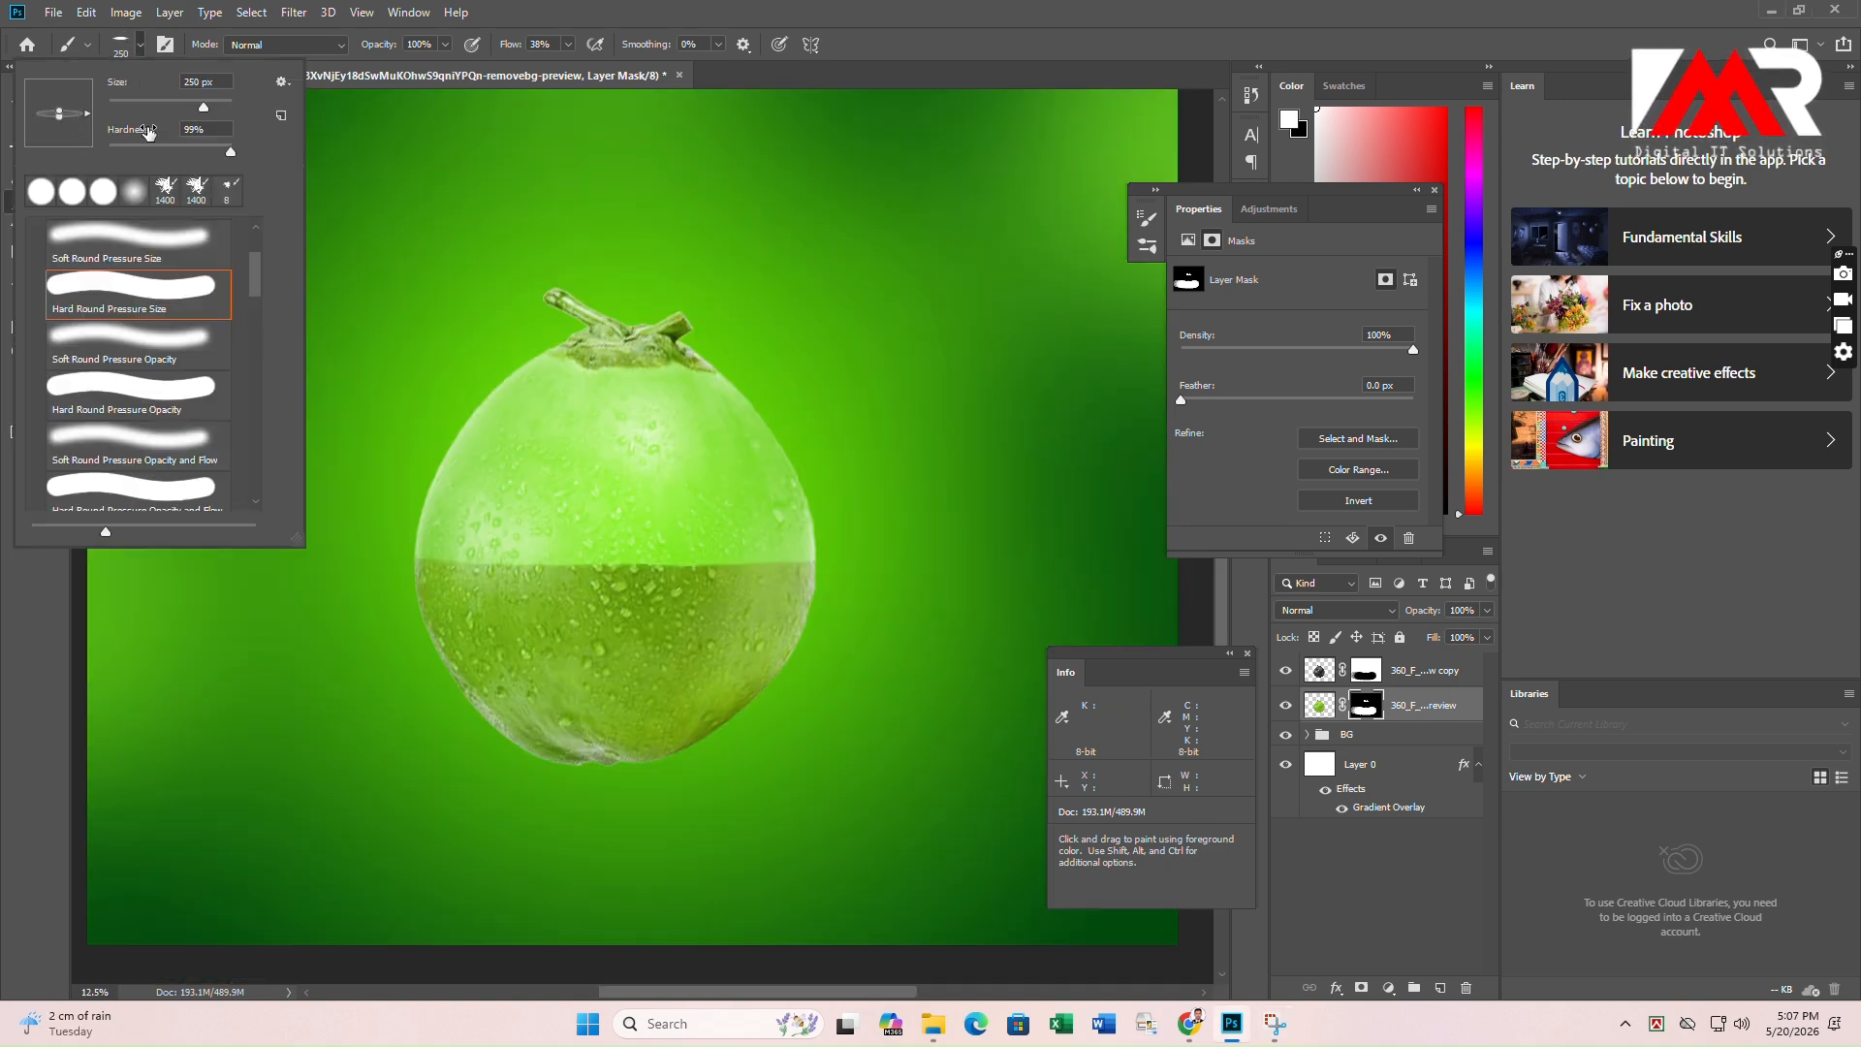
{"action": "left_click", "coordinate": [136, 242]}
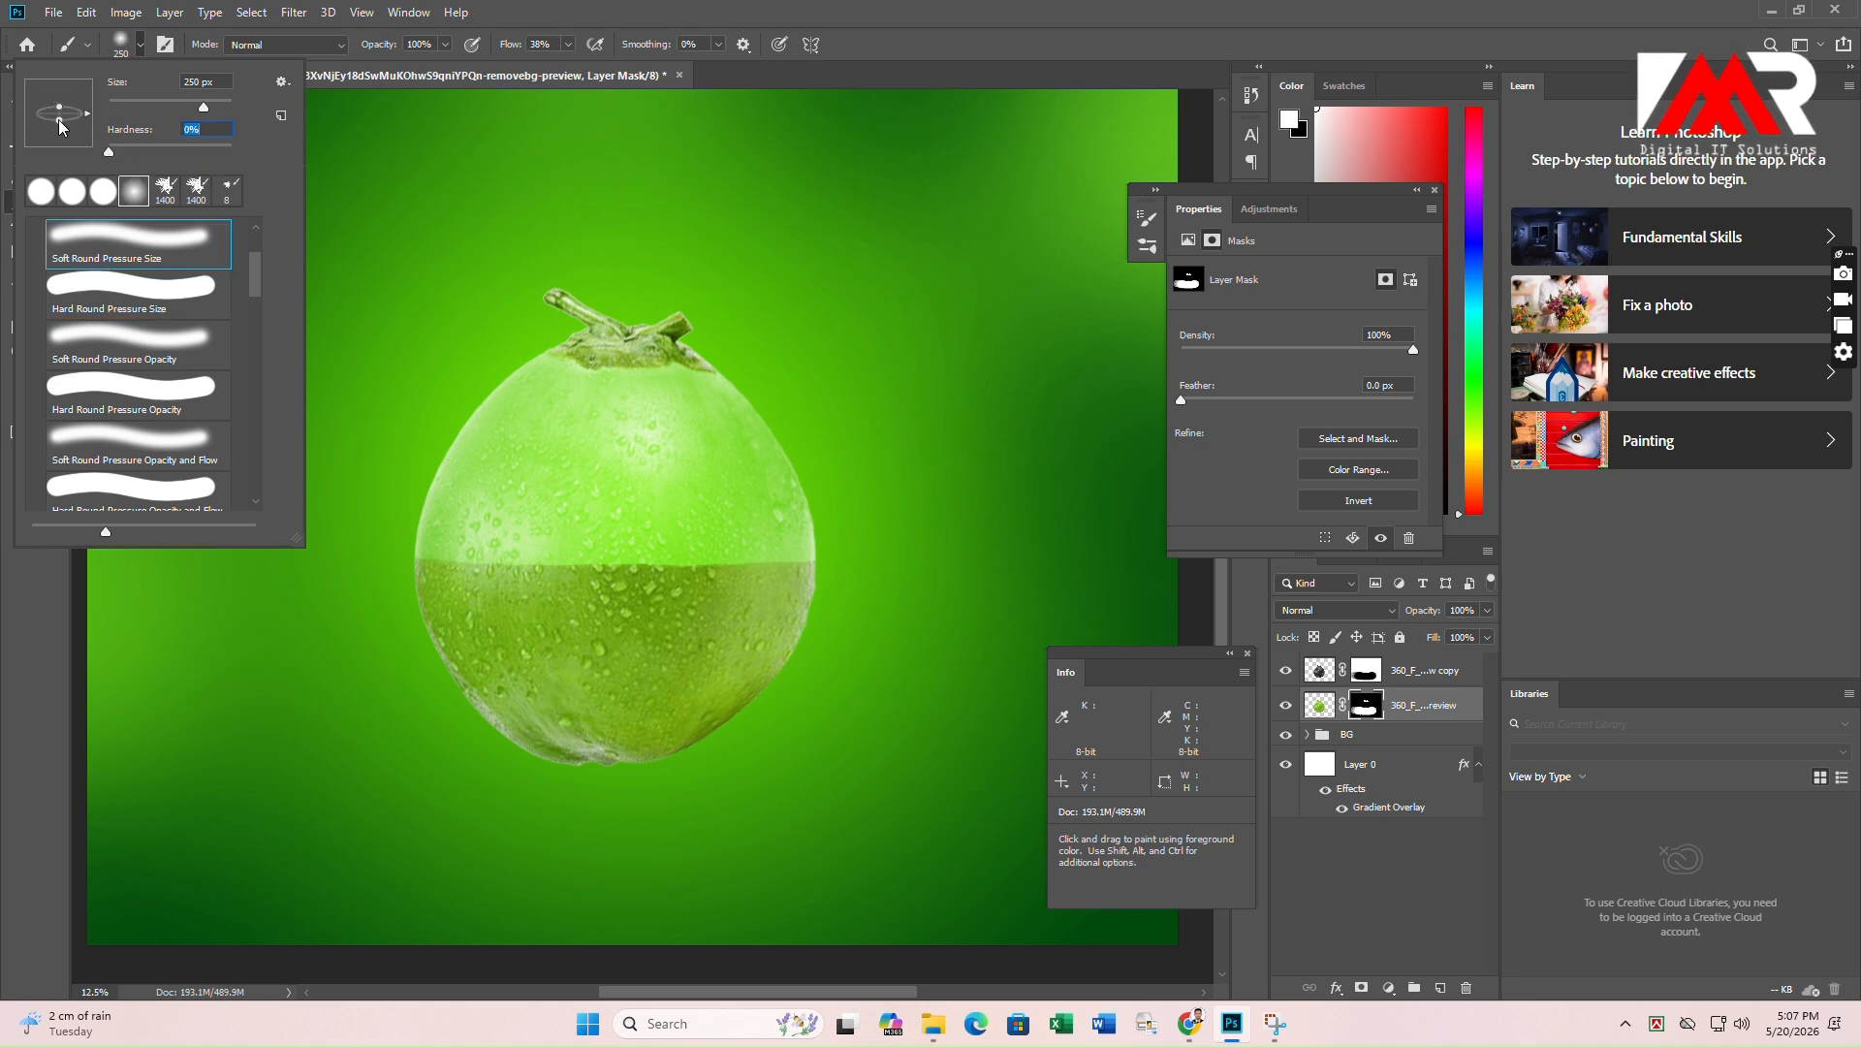
{"action": "left_click_drag", "start_coordinate": [59, 121], "coordinate": [60, 115]}
{"action": "key", "text": "Return"}
{"action": "left_click", "coordinate": [28, 385]}
{"action": "left_click_drag", "start_coordinate": [1076, 427], "coordinate": [525, 797]}
{"action": "key", "text": "Return"}
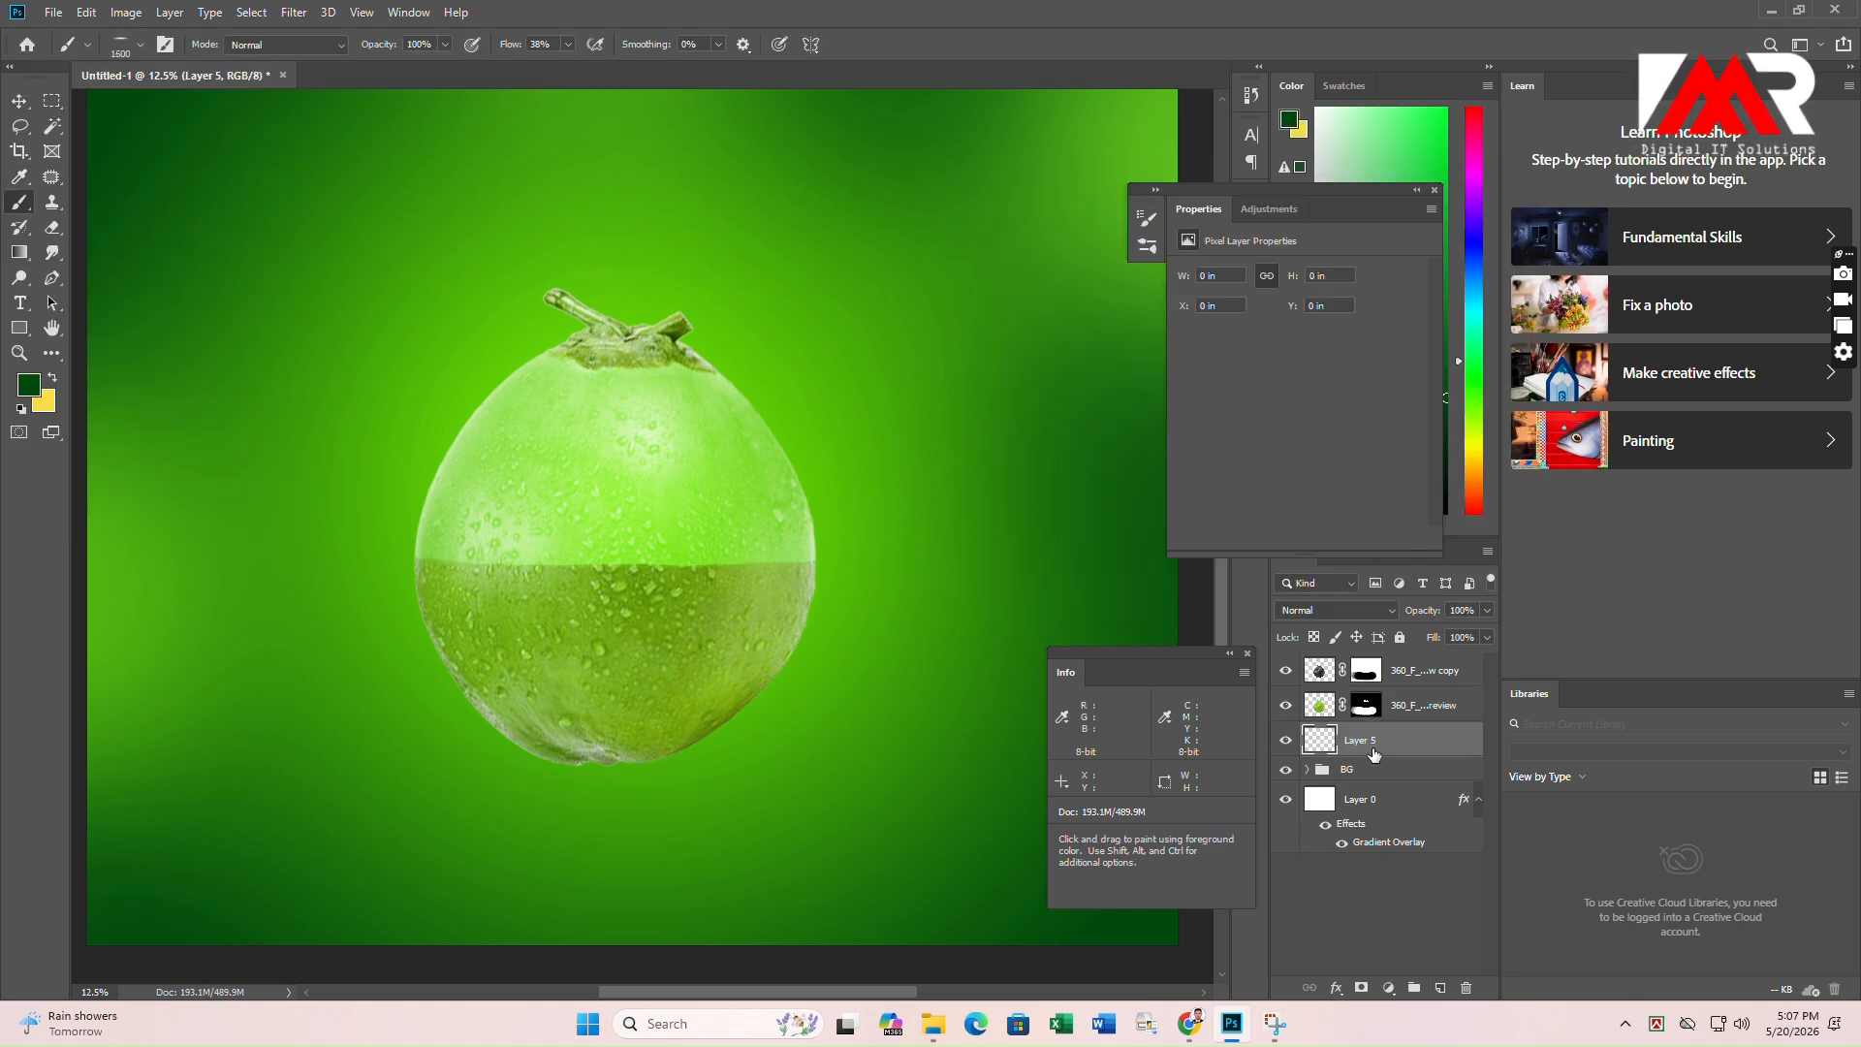
Paint a dark green ground shadow under the coconut on the new layer with a 1900 px brush.
{"action": "key", "text": "bracketright"}
{"action": "key", "text": "bracketright"}
{"action": "key", "text": "bracketright"}
{"action": "key", "text": "bracketright"}
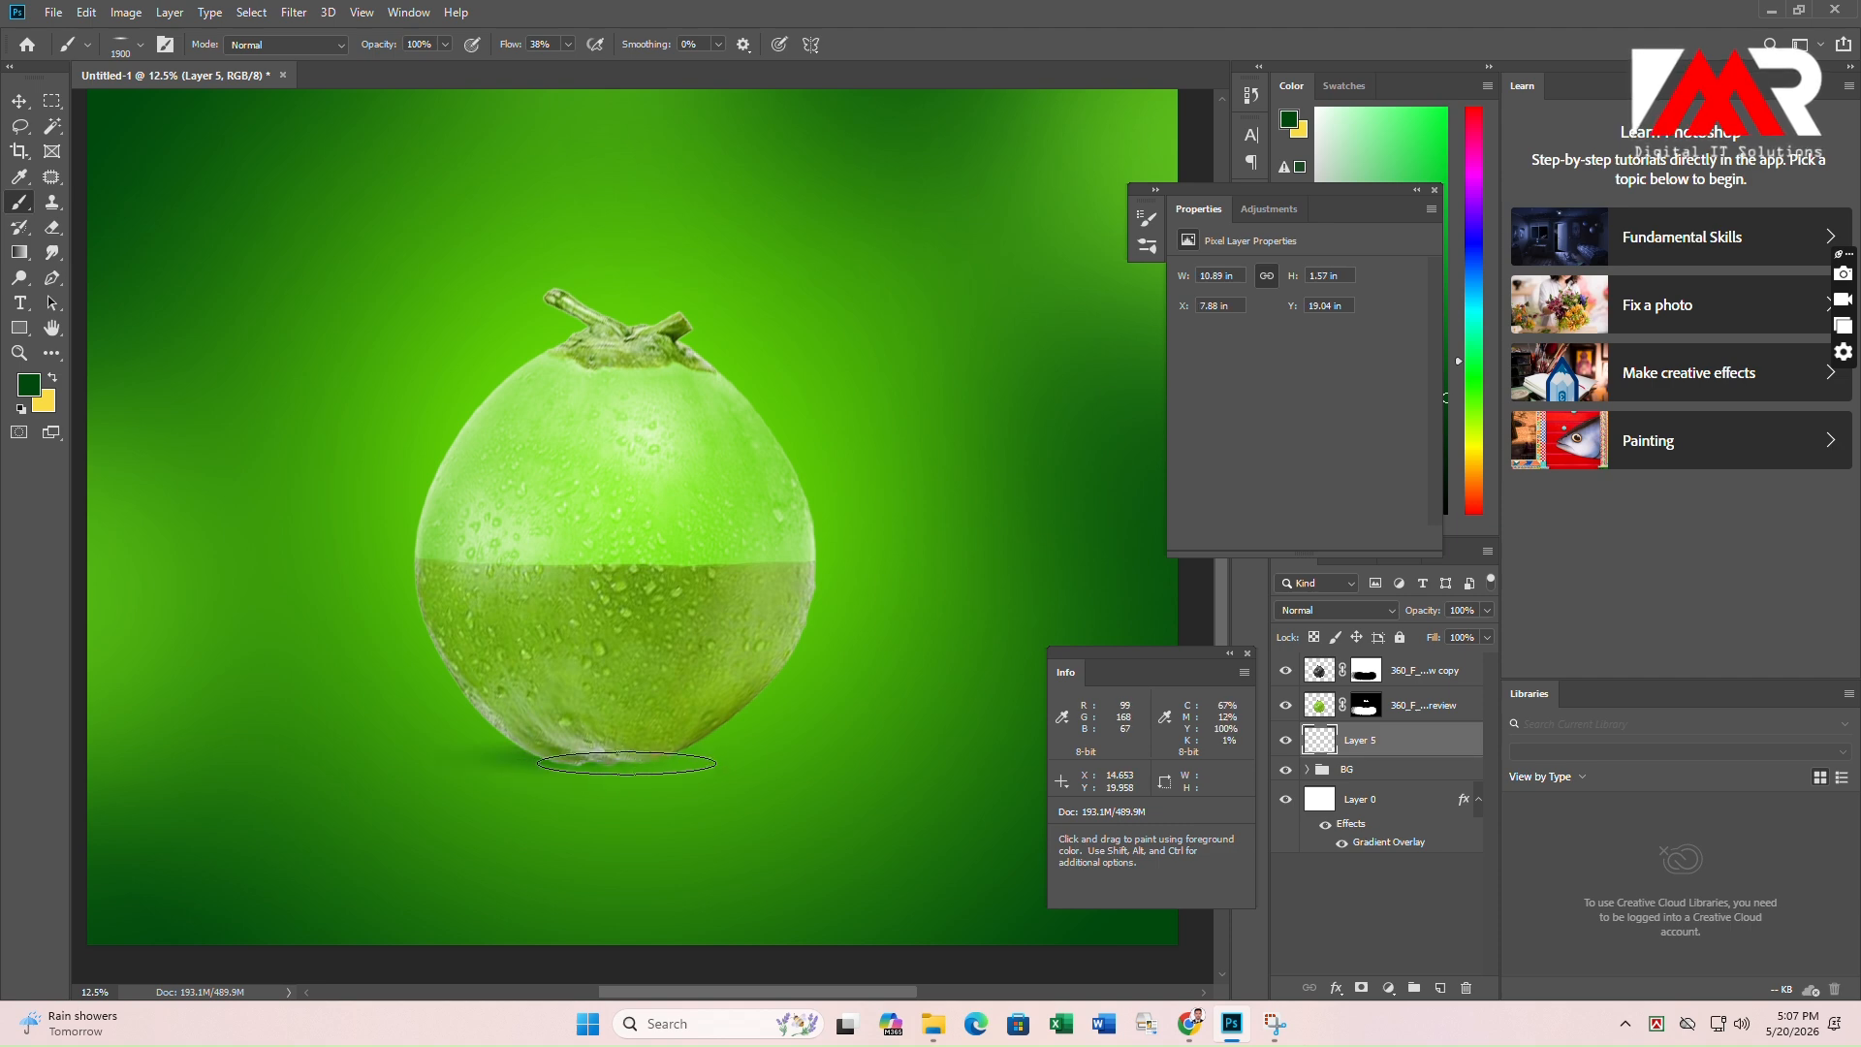
{"action": "key", "text": "ctrl+minus"}
{"action": "left_click_drag", "start_coordinate": [694, 720], "coordinate": [557, 721]}
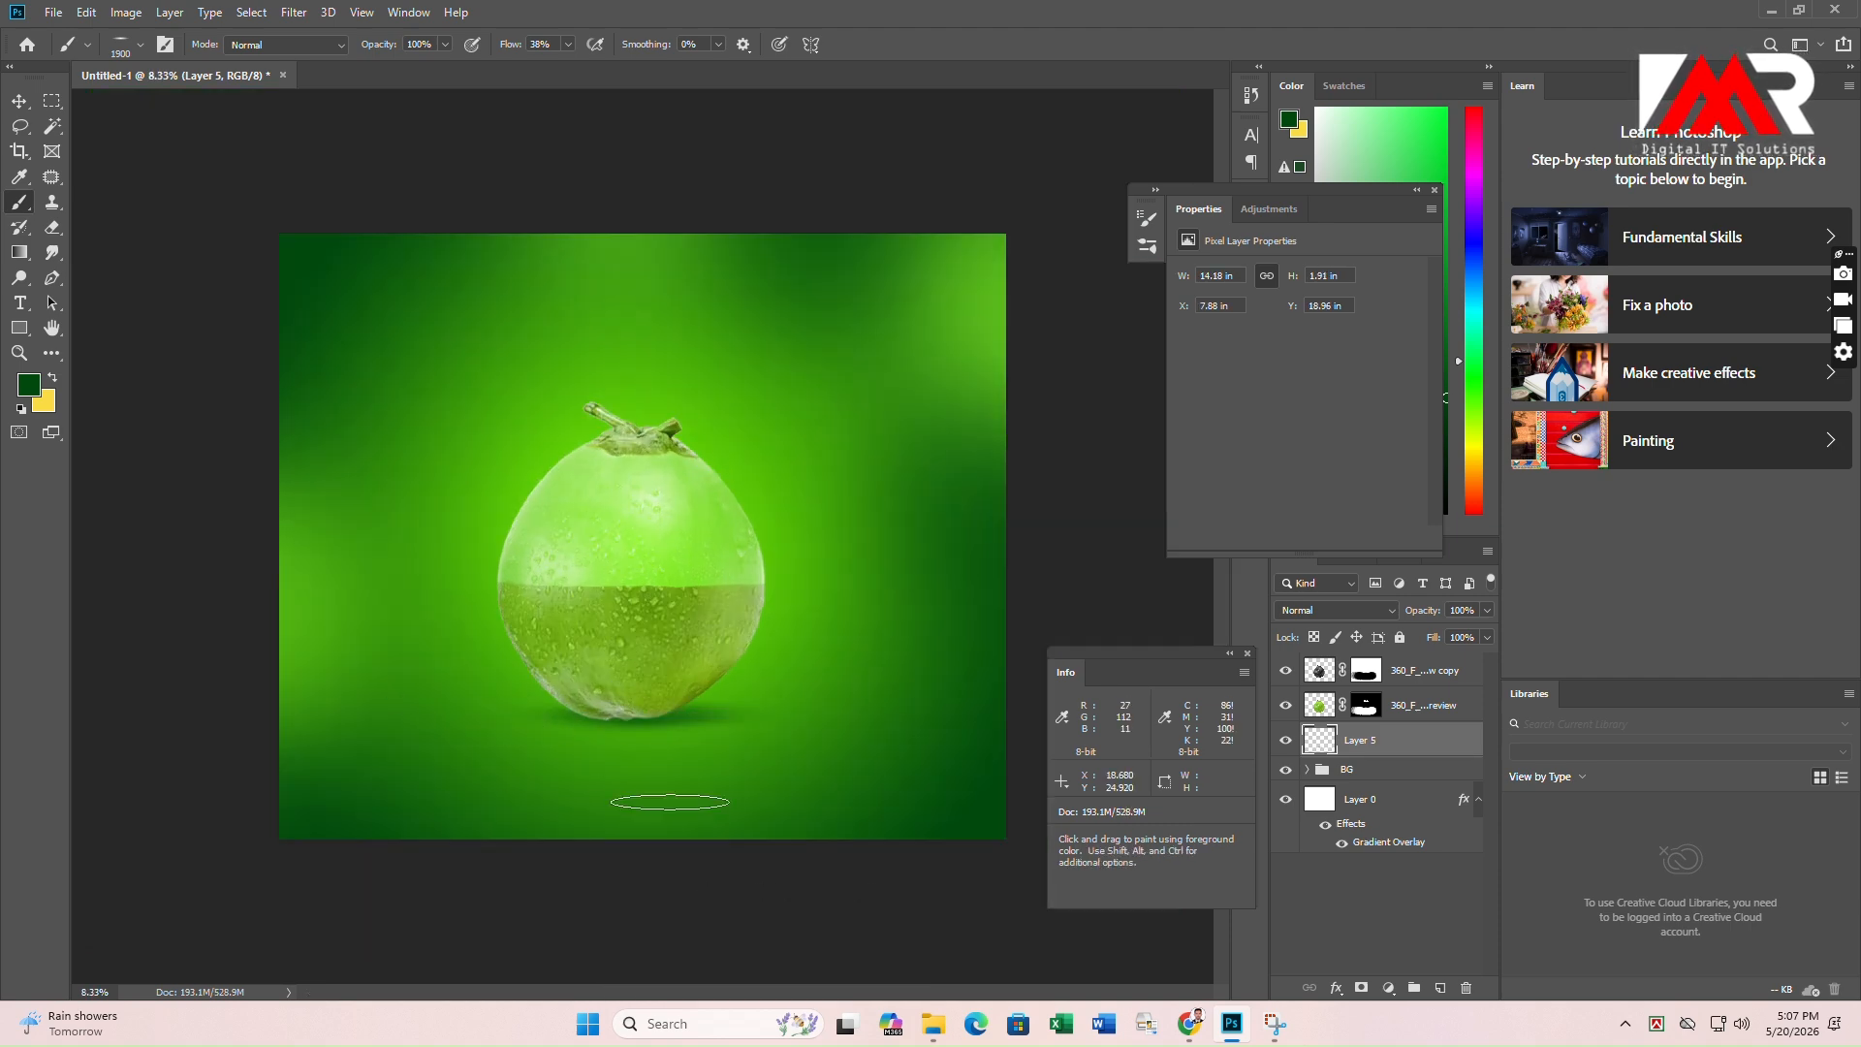
Set the shadow layer's blend mode to Multiply and its opacity to 52%.
{"action": "key", "text": "v"}
{"action": "left_click", "coordinate": [1342, 611]}
{"action": "left_click", "coordinate": [1295, 590]}
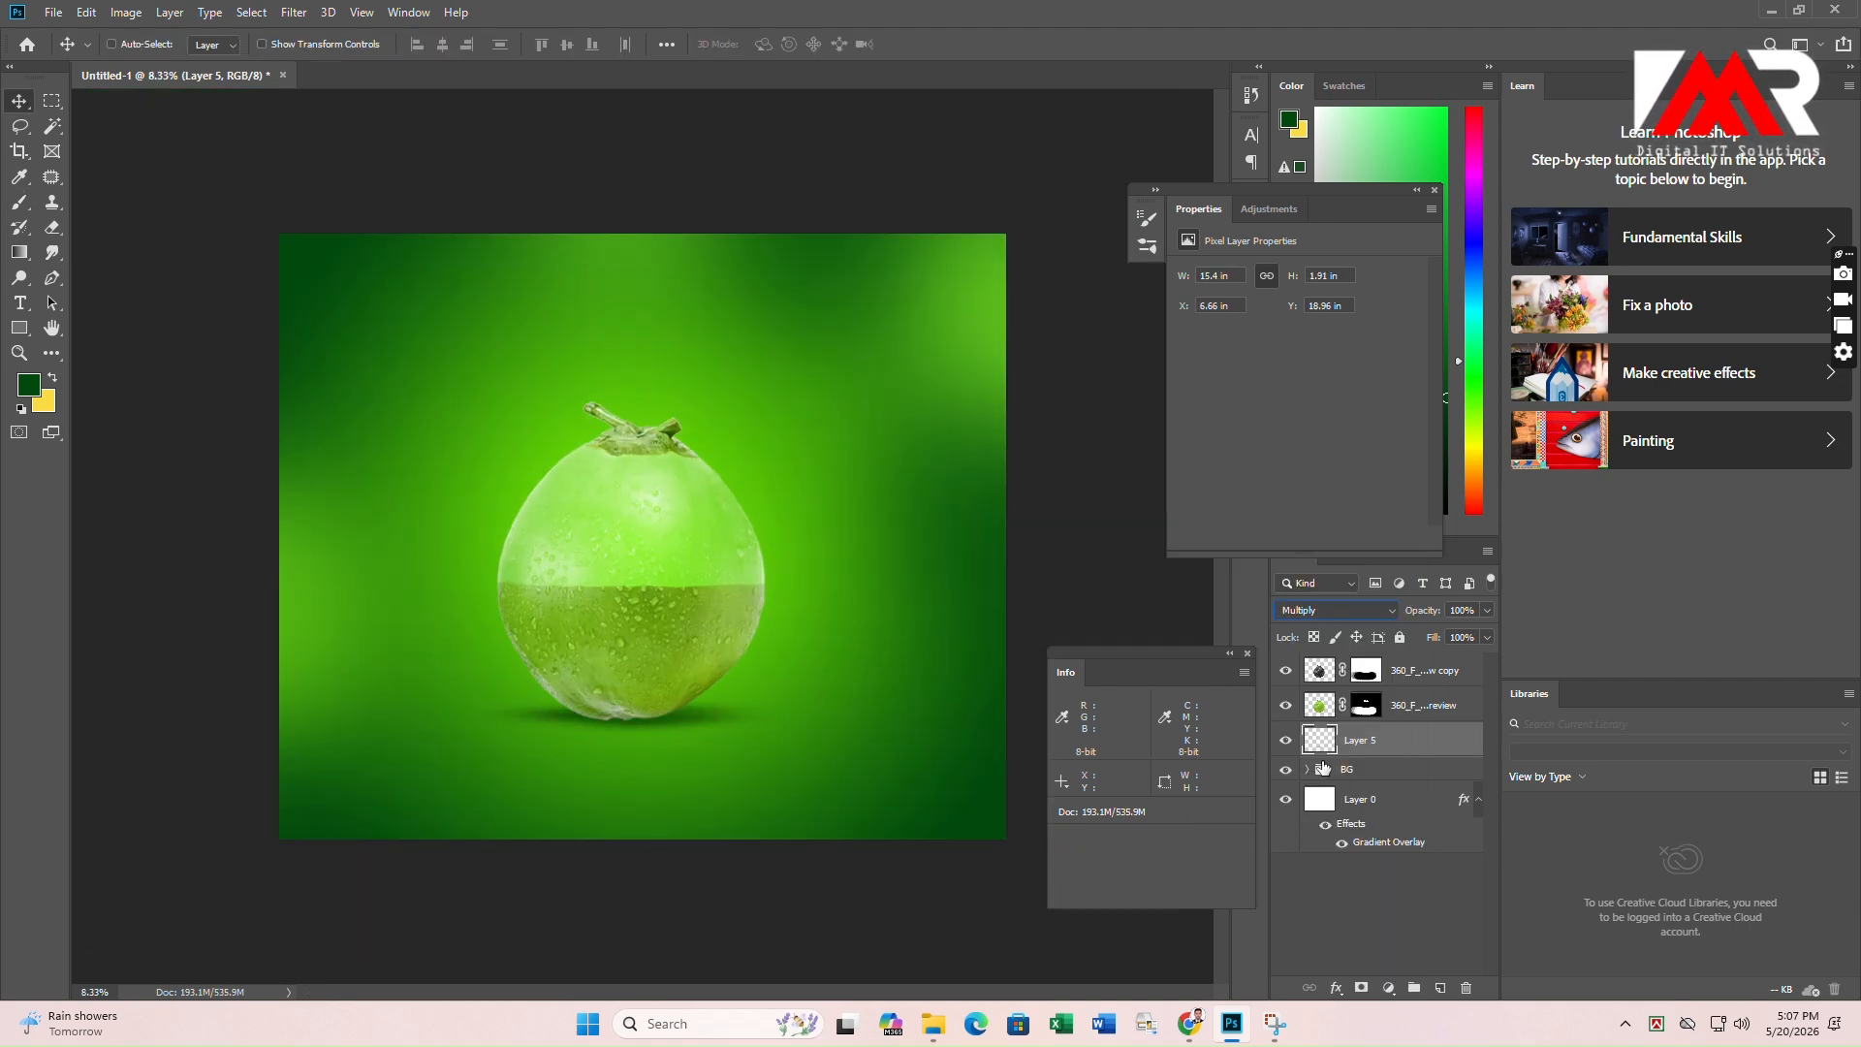
{"action": "left_click_drag", "start_coordinate": [1441, 628], "coordinate": [1486, 665]}
{"action": "left_click", "coordinate": [1487, 637]}
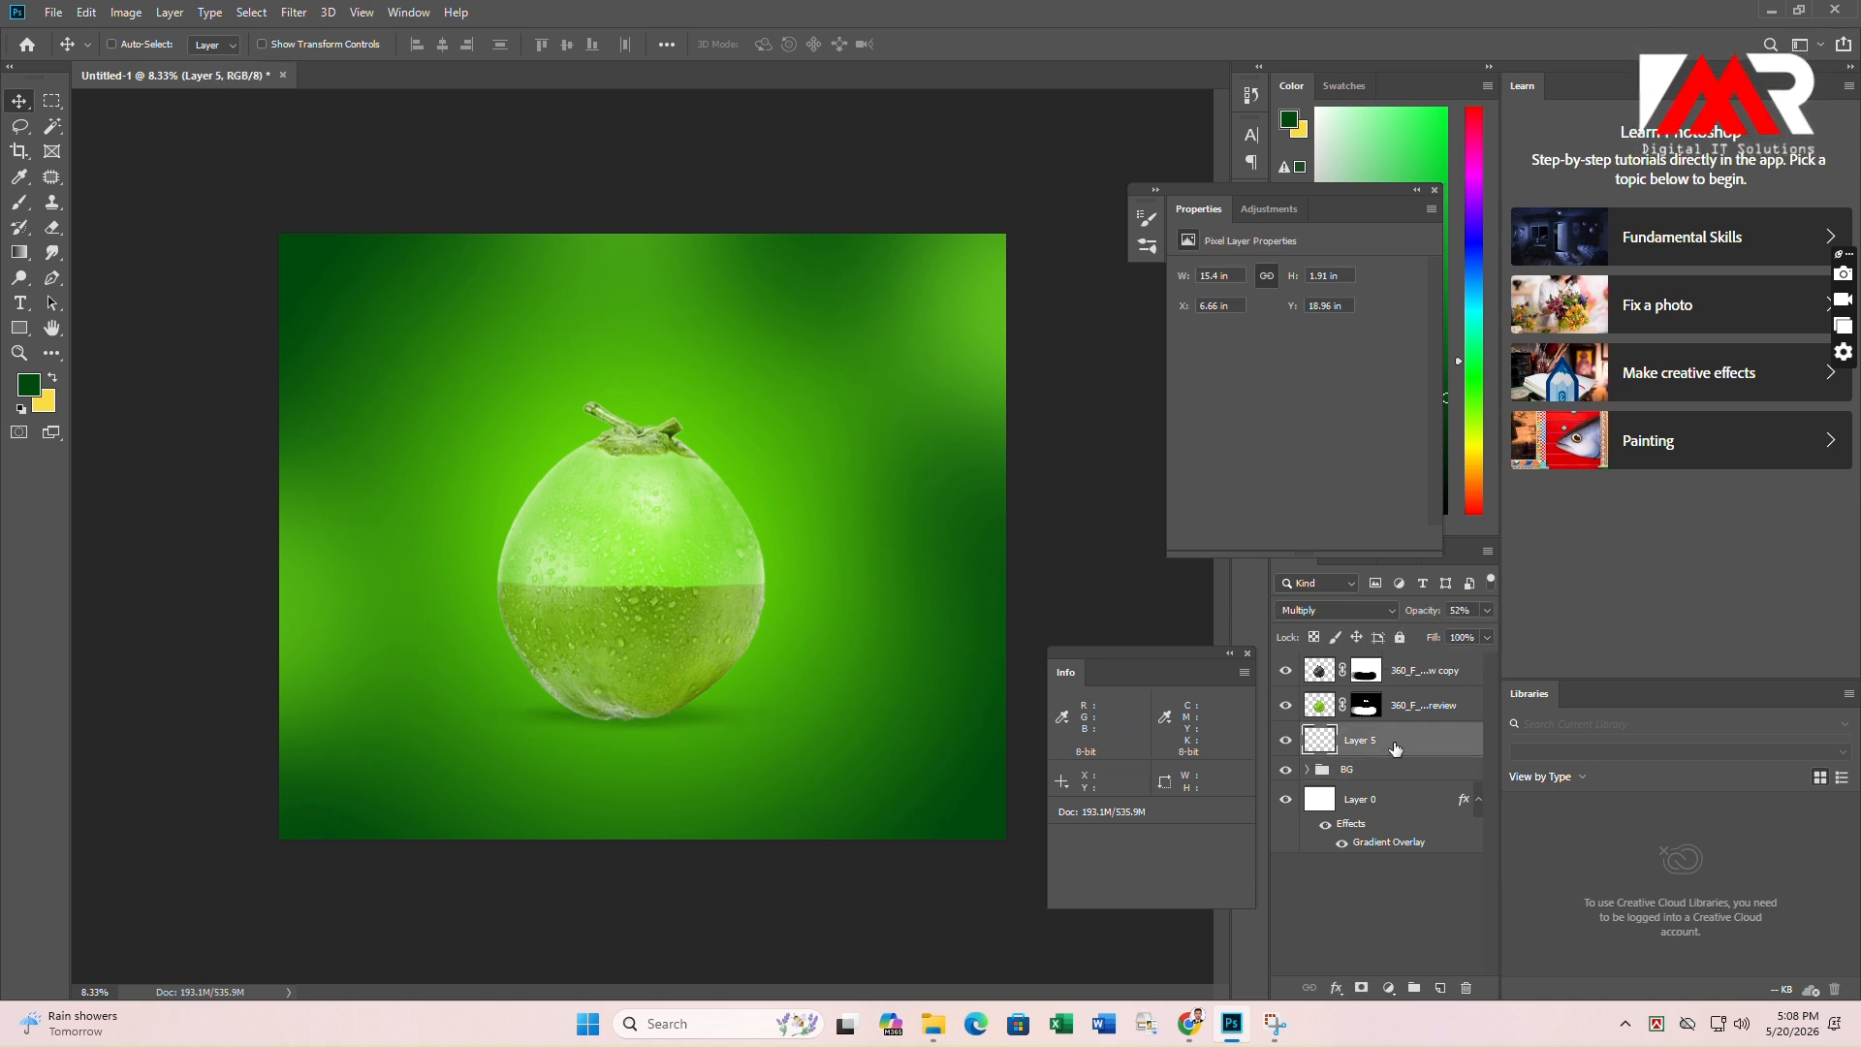
Place Cocunat Half.png into the document, bring it to the front, and move it over the coconut.
{"action": "left_click", "coordinate": [934, 1023]}
{"action": "left_click_drag", "start_coordinate": [531, 189], "coordinate": [650, 414]}
{"action": "key", "text": "Return"}
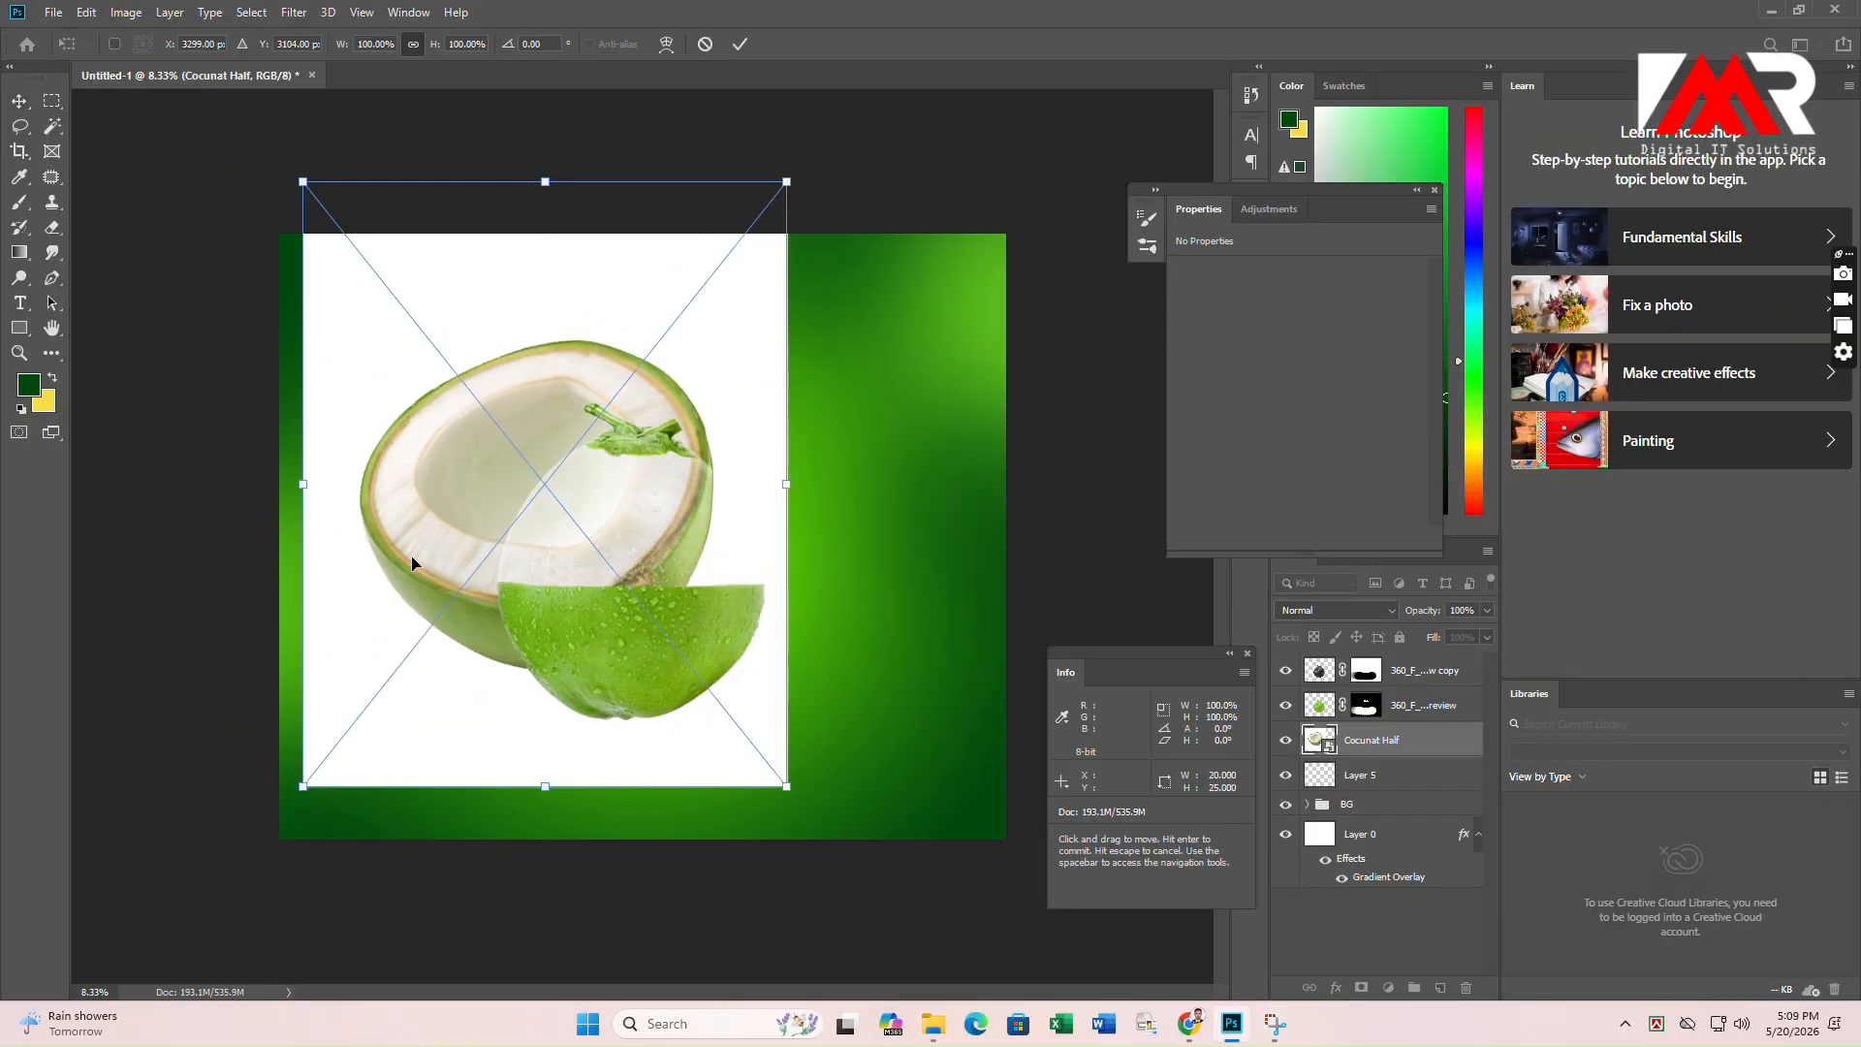
{"action": "key", "text": "ctrl+shift+bracketright"}
{"action": "left_click_drag", "start_coordinate": [582, 573], "coordinate": [679, 602]}
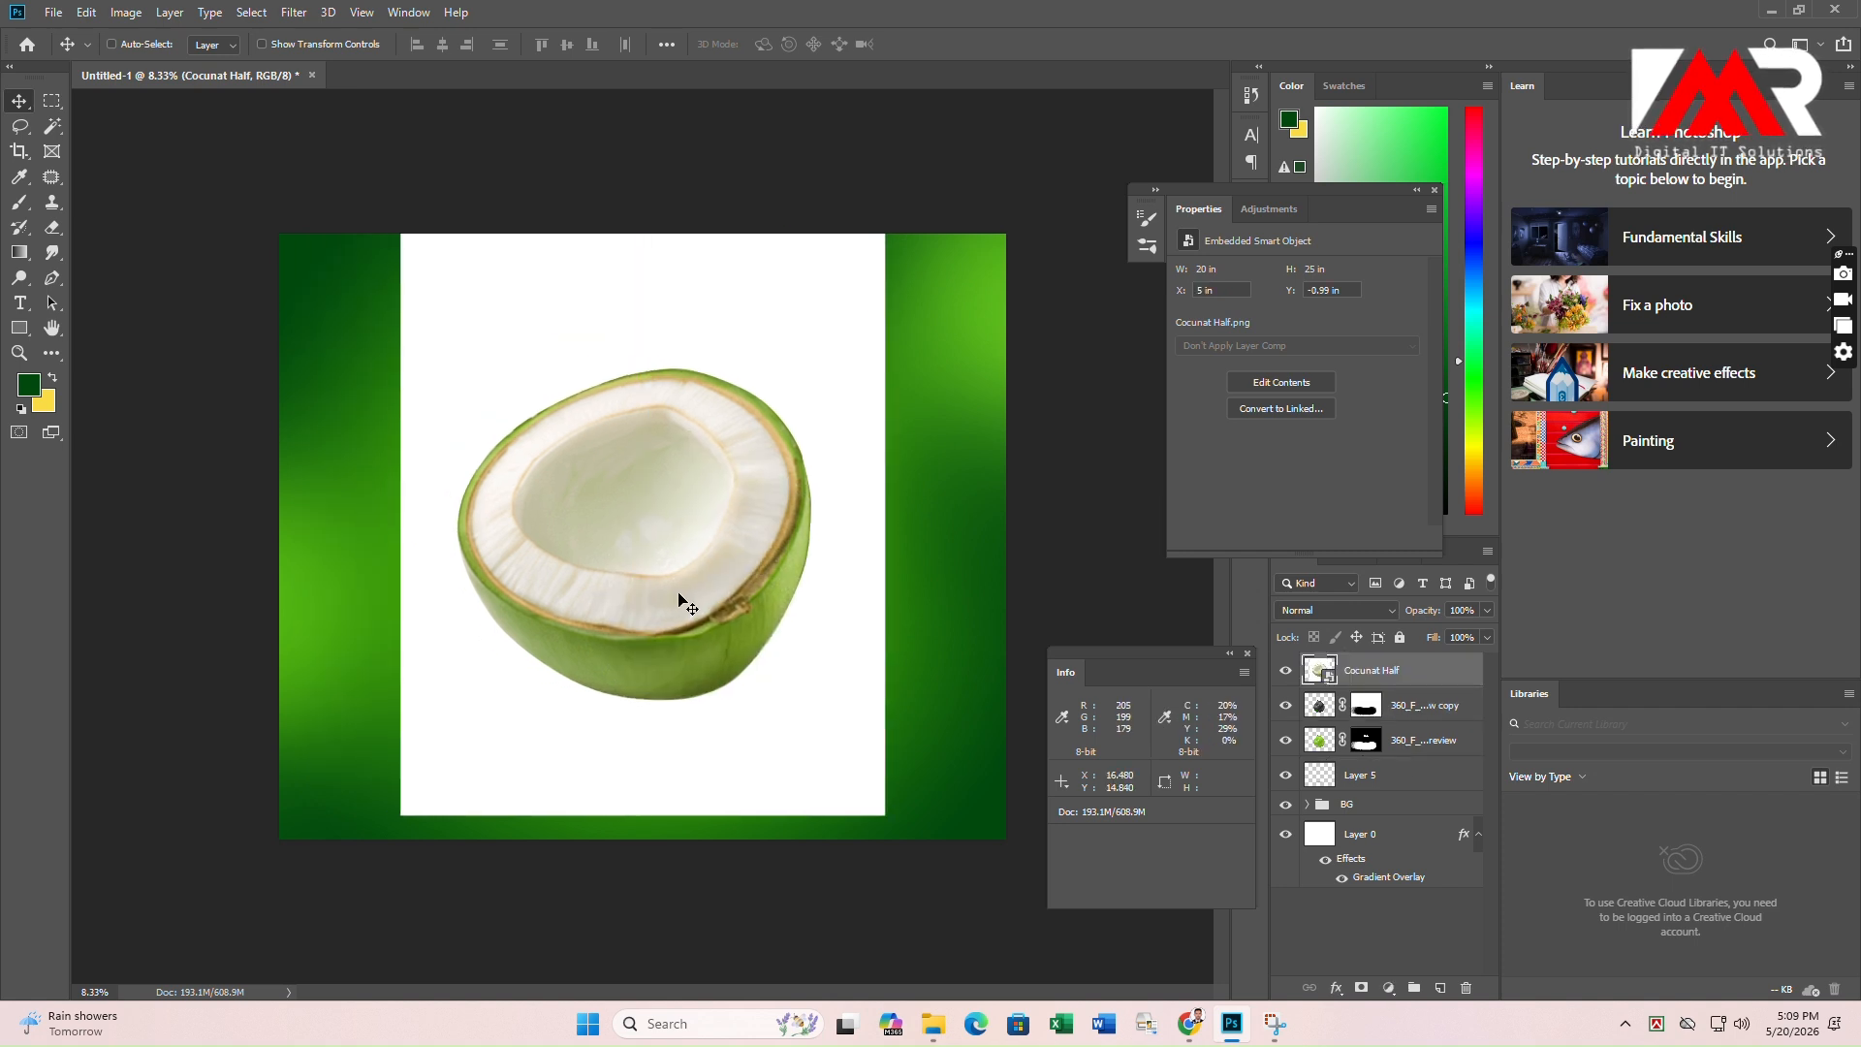
{"action": "left_click_drag", "start_coordinate": [624, 367], "coordinate": [611, 366]}
{"action": "scroll", "coordinate": [610, 515], "scroll_direction": "up", "scroll_amount": 1}
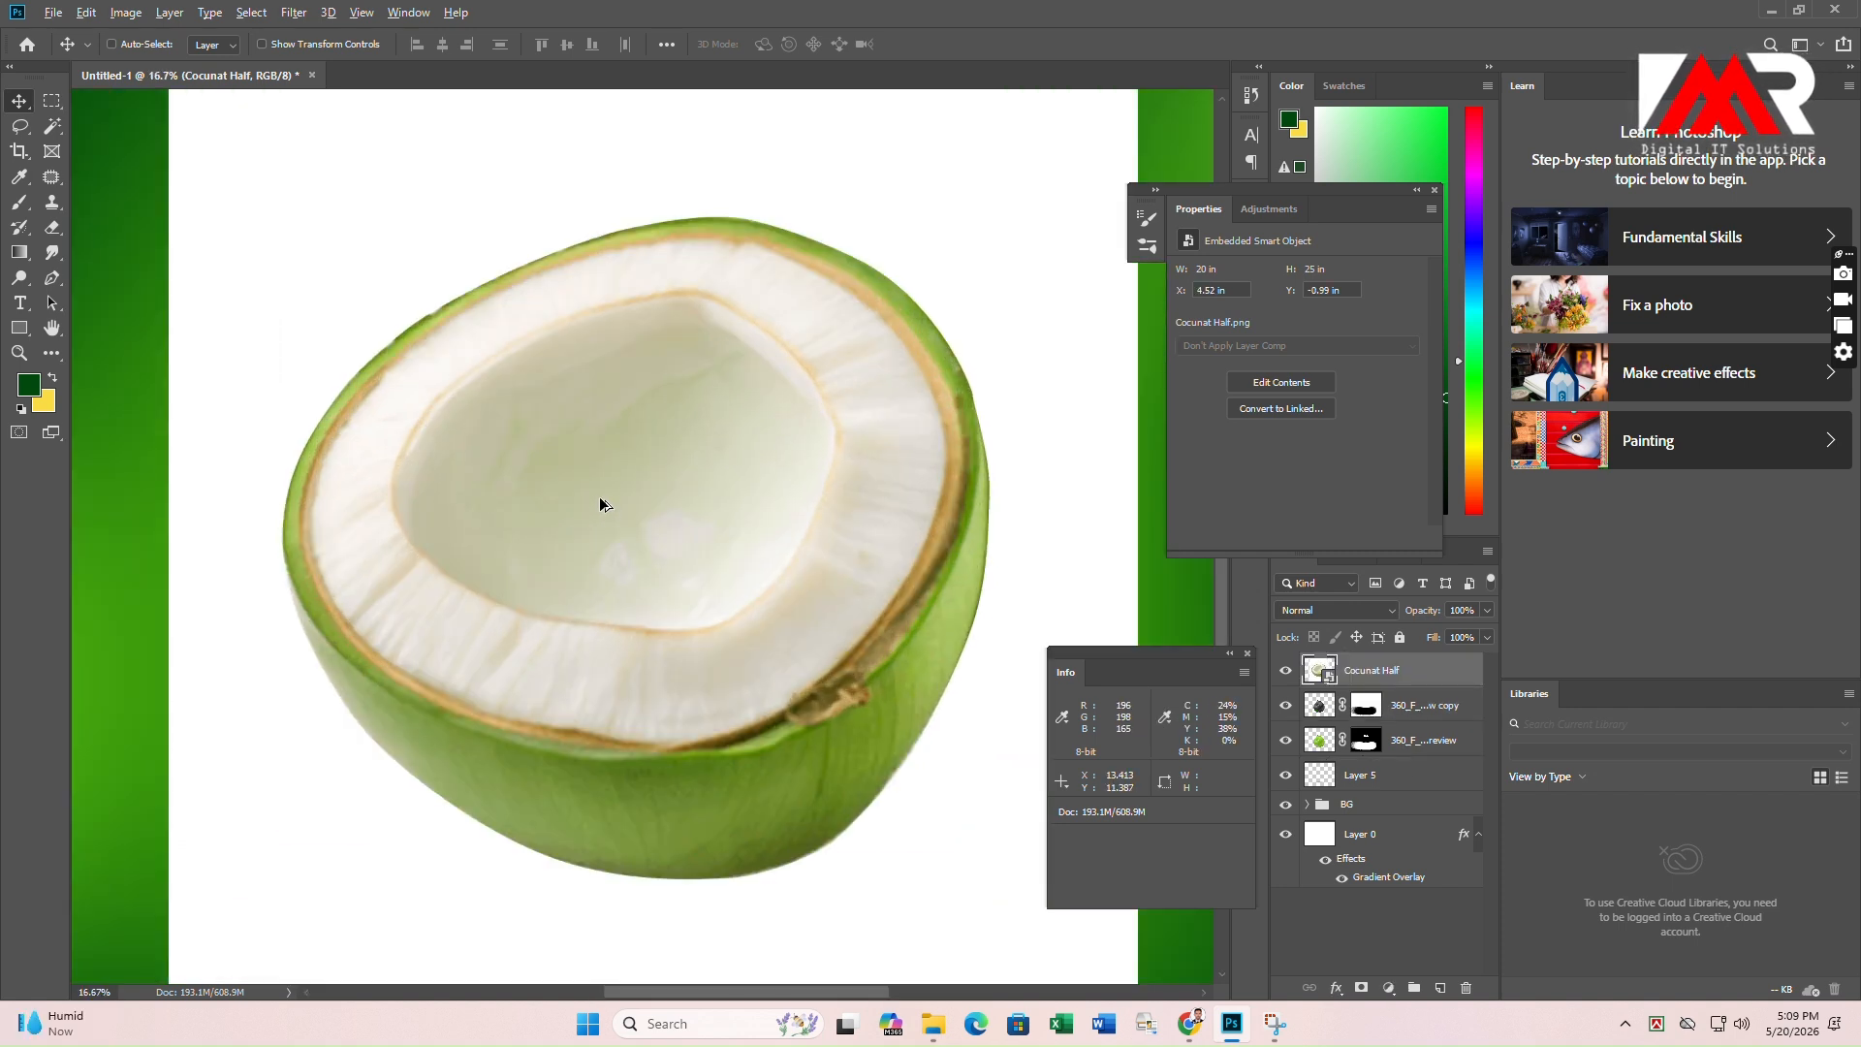
Trace a closed Pen path around the cut face of the halved coconut, leaving out the lower green shell.
{"action": "left_click", "coordinate": [51, 281]}
{"action": "scroll", "coordinate": [311, 503], "scroll_direction": "up", "scroll_amount": 1}
{"action": "left_click", "coordinate": [327, 436]}
{"action": "left_click", "coordinate": [459, 326]}
{"action": "left_click", "coordinate": [575, 276]}
{"action": "left_click", "coordinate": [705, 246]}
{"action": "left_click", "coordinate": [769, 254]}
{"action": "left_click_drag", "start_coordinate": [951, 381], "coordinate": [979, 444]}
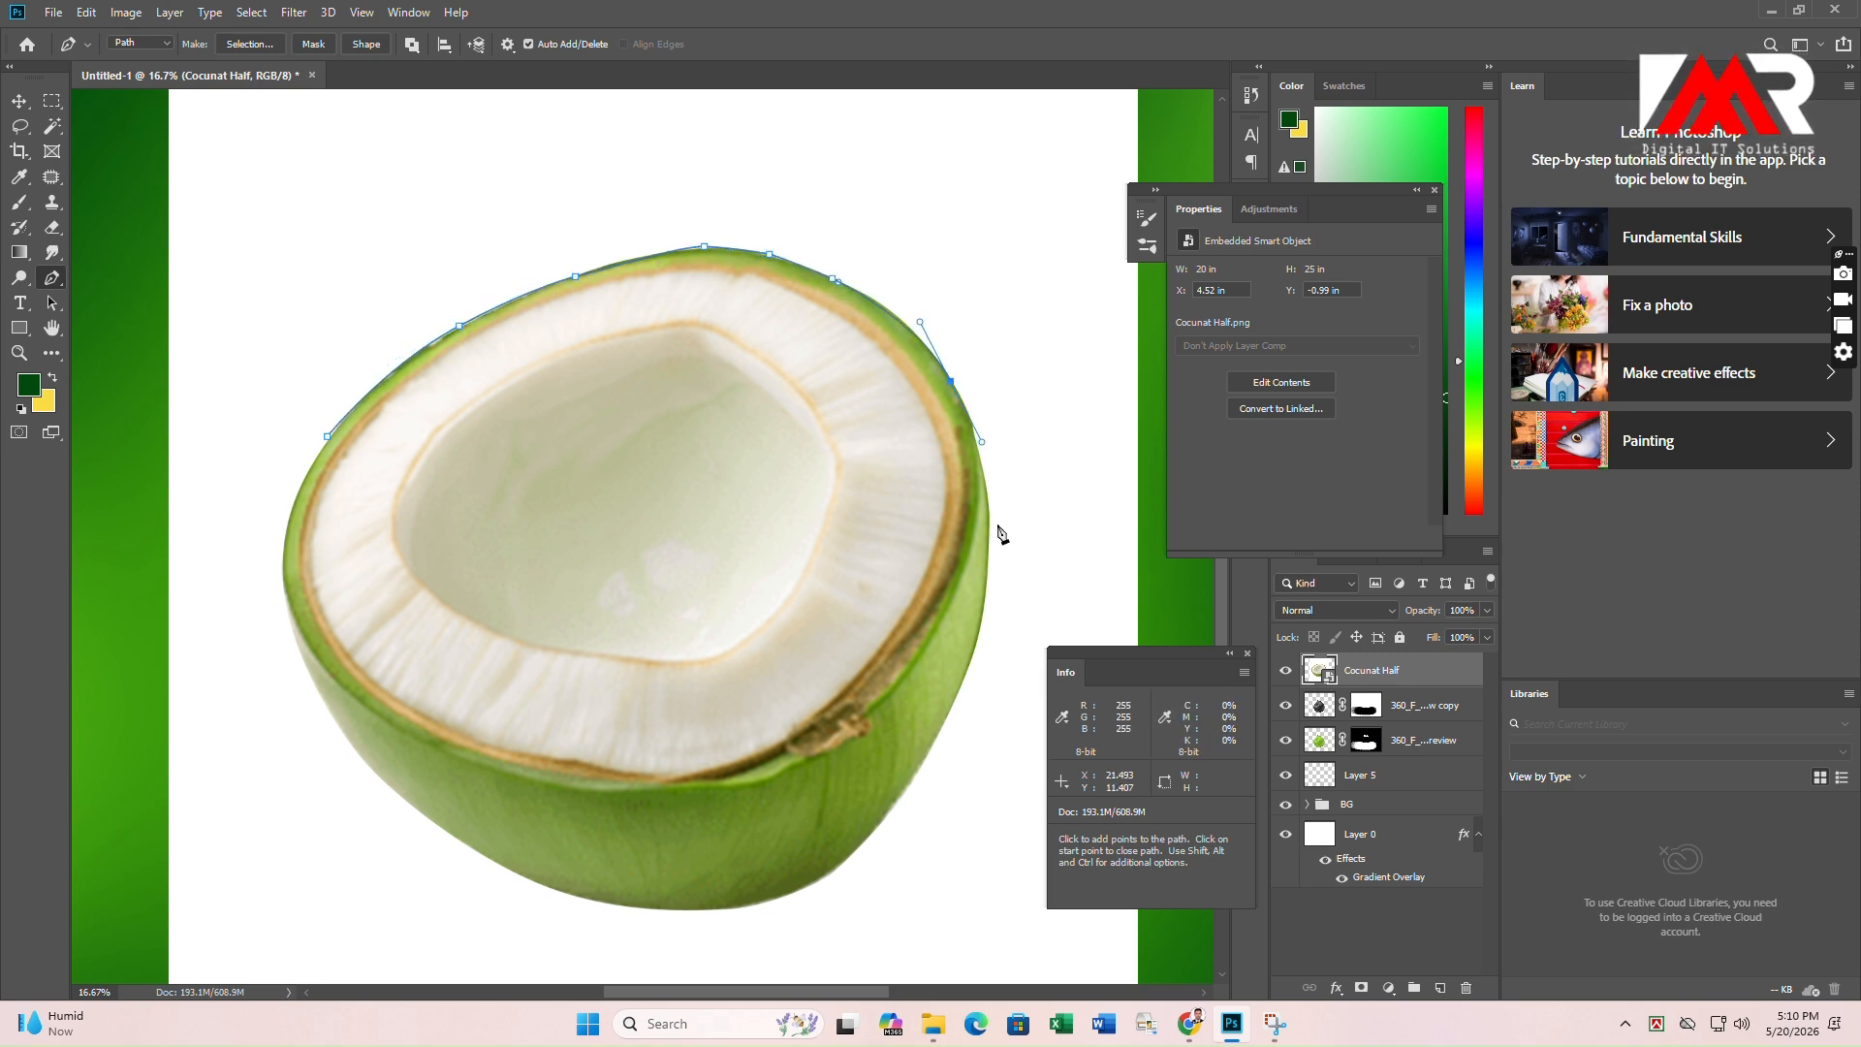
{"action": "left_click", "coordinate": [961, 581]}
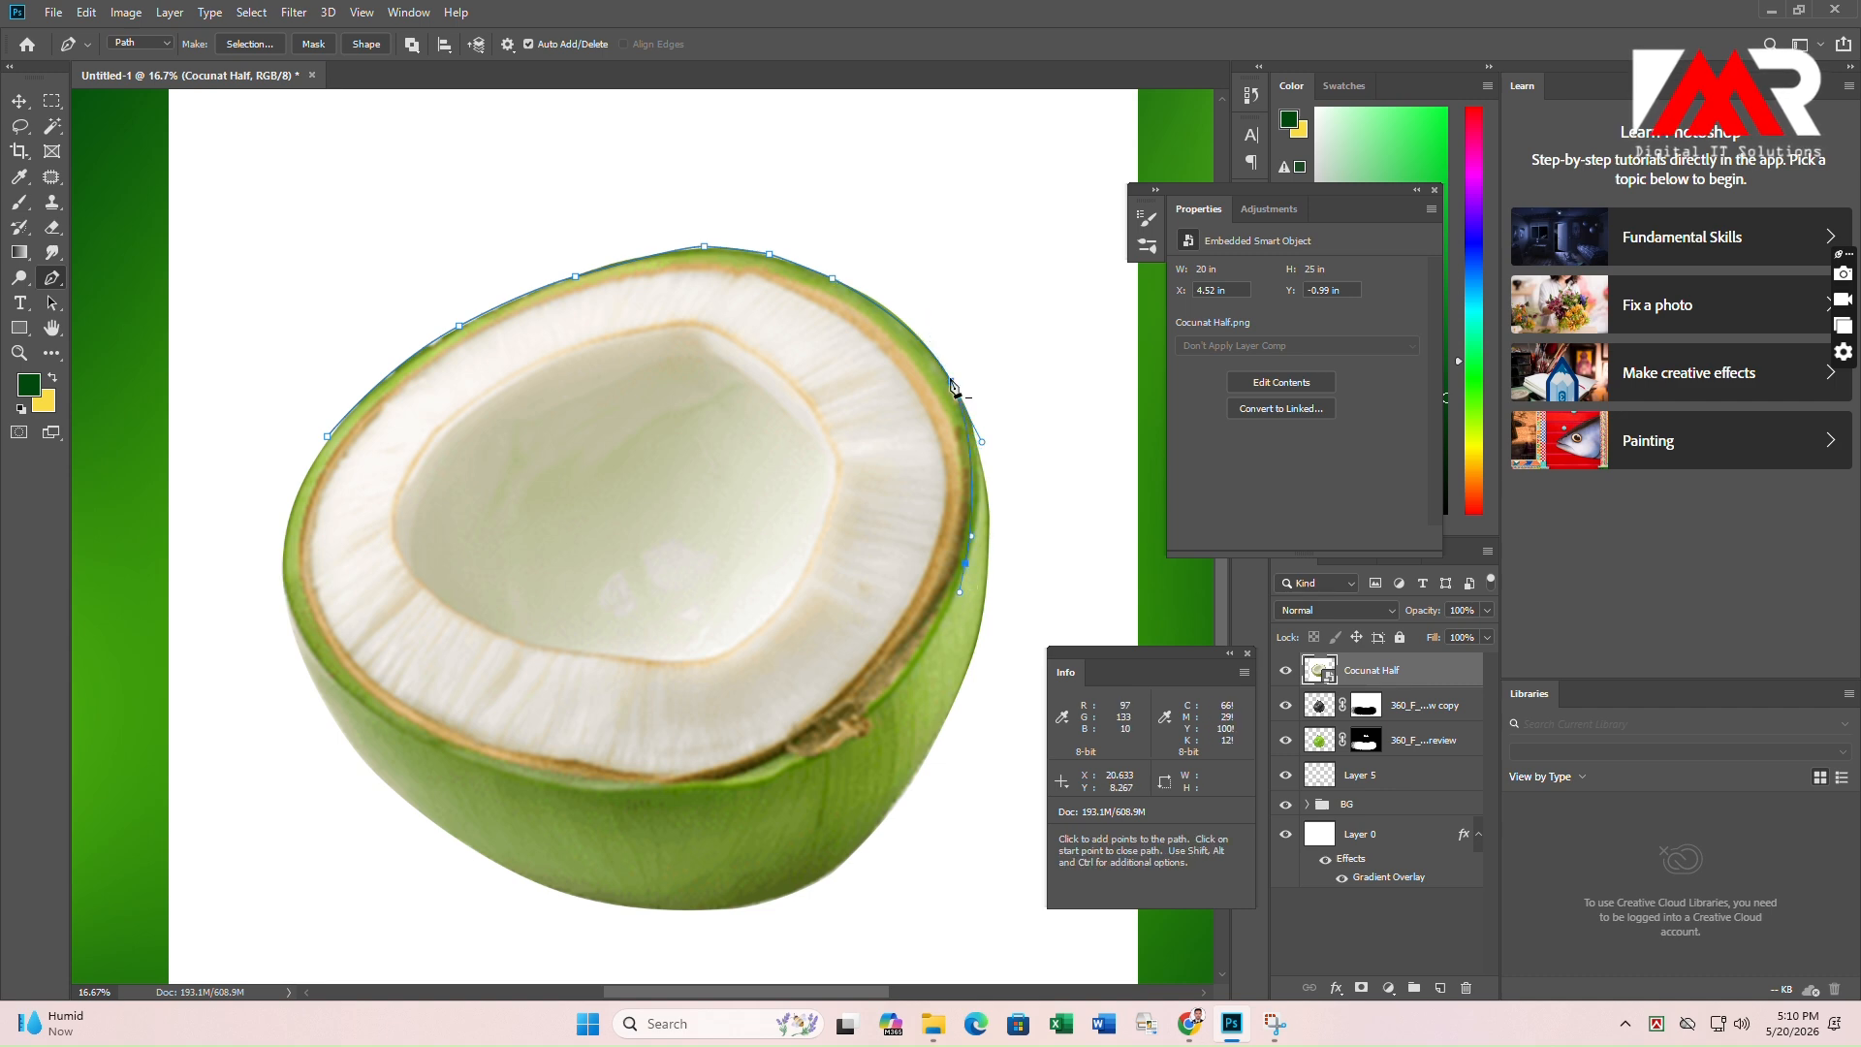
{"action": "left_click_drag", "start_coordinate": [807, 757], "coordinate": [785, 776]}
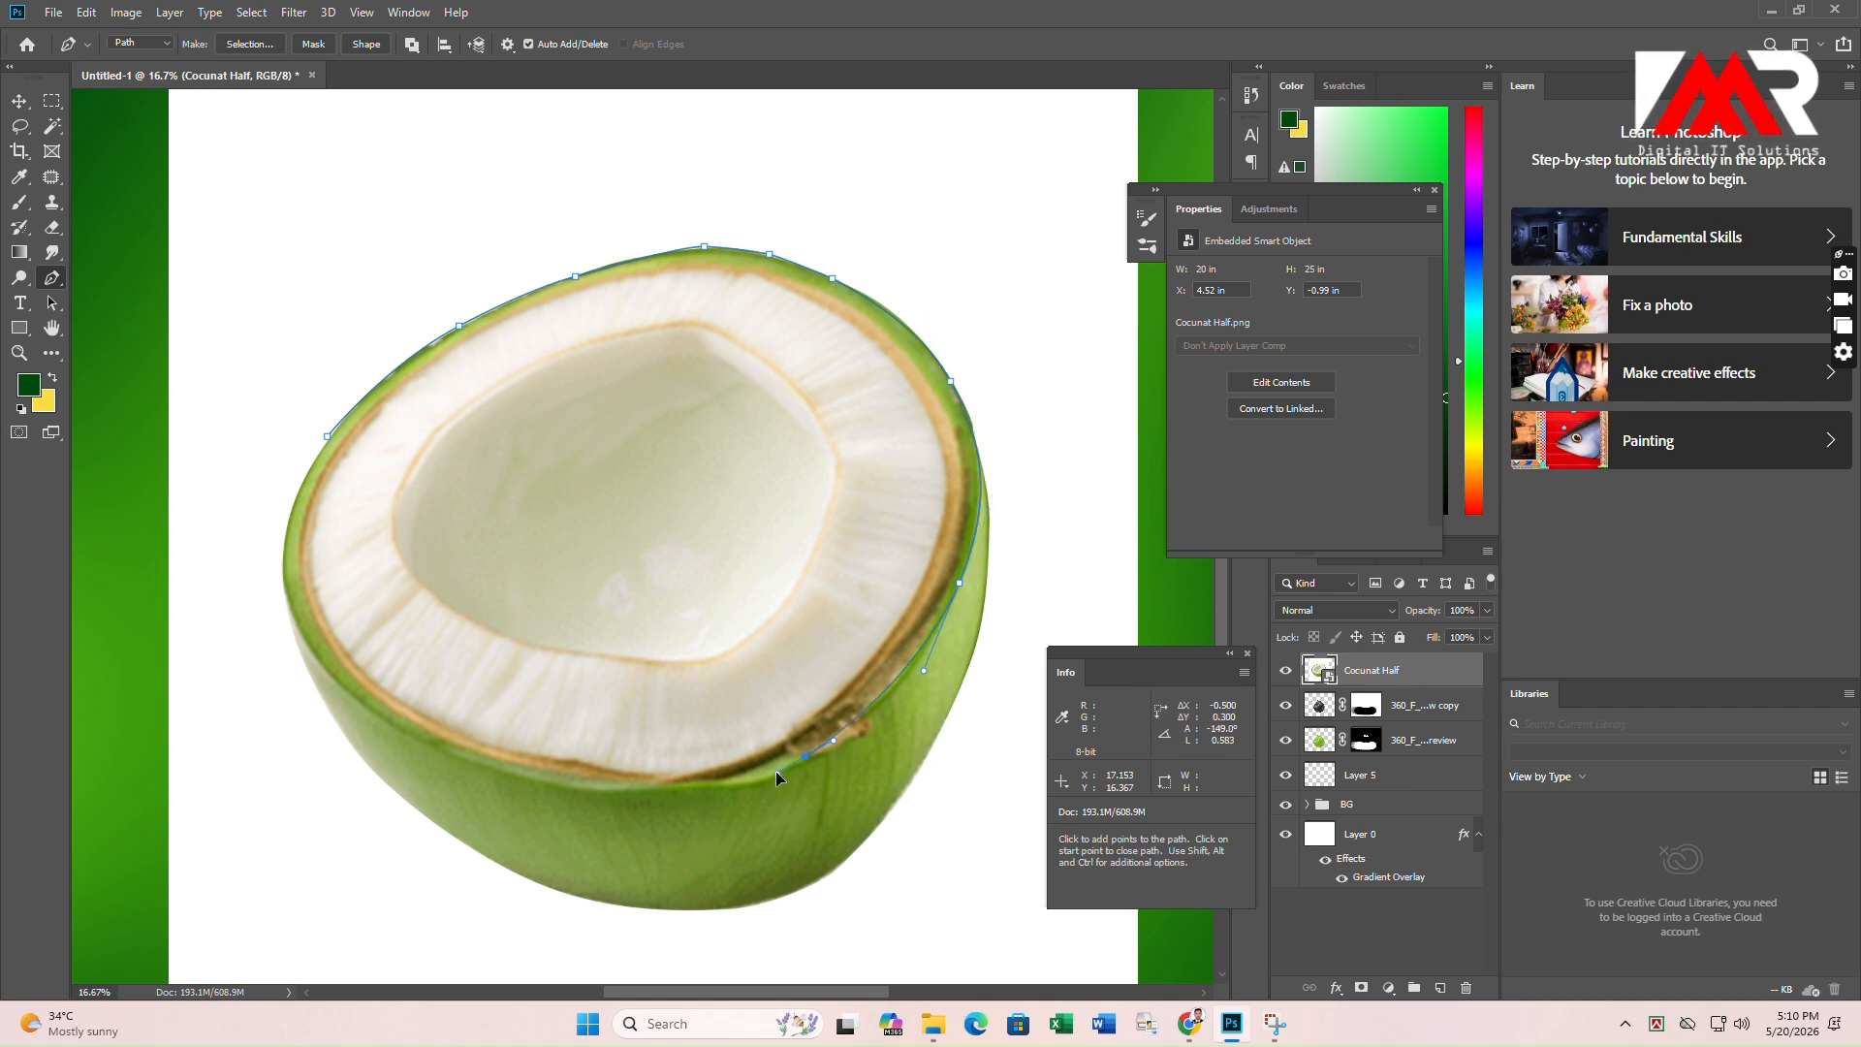
{"action": "left_click_drag", "start_coordinate": [556, 792], "coordinate": [507, 778]}
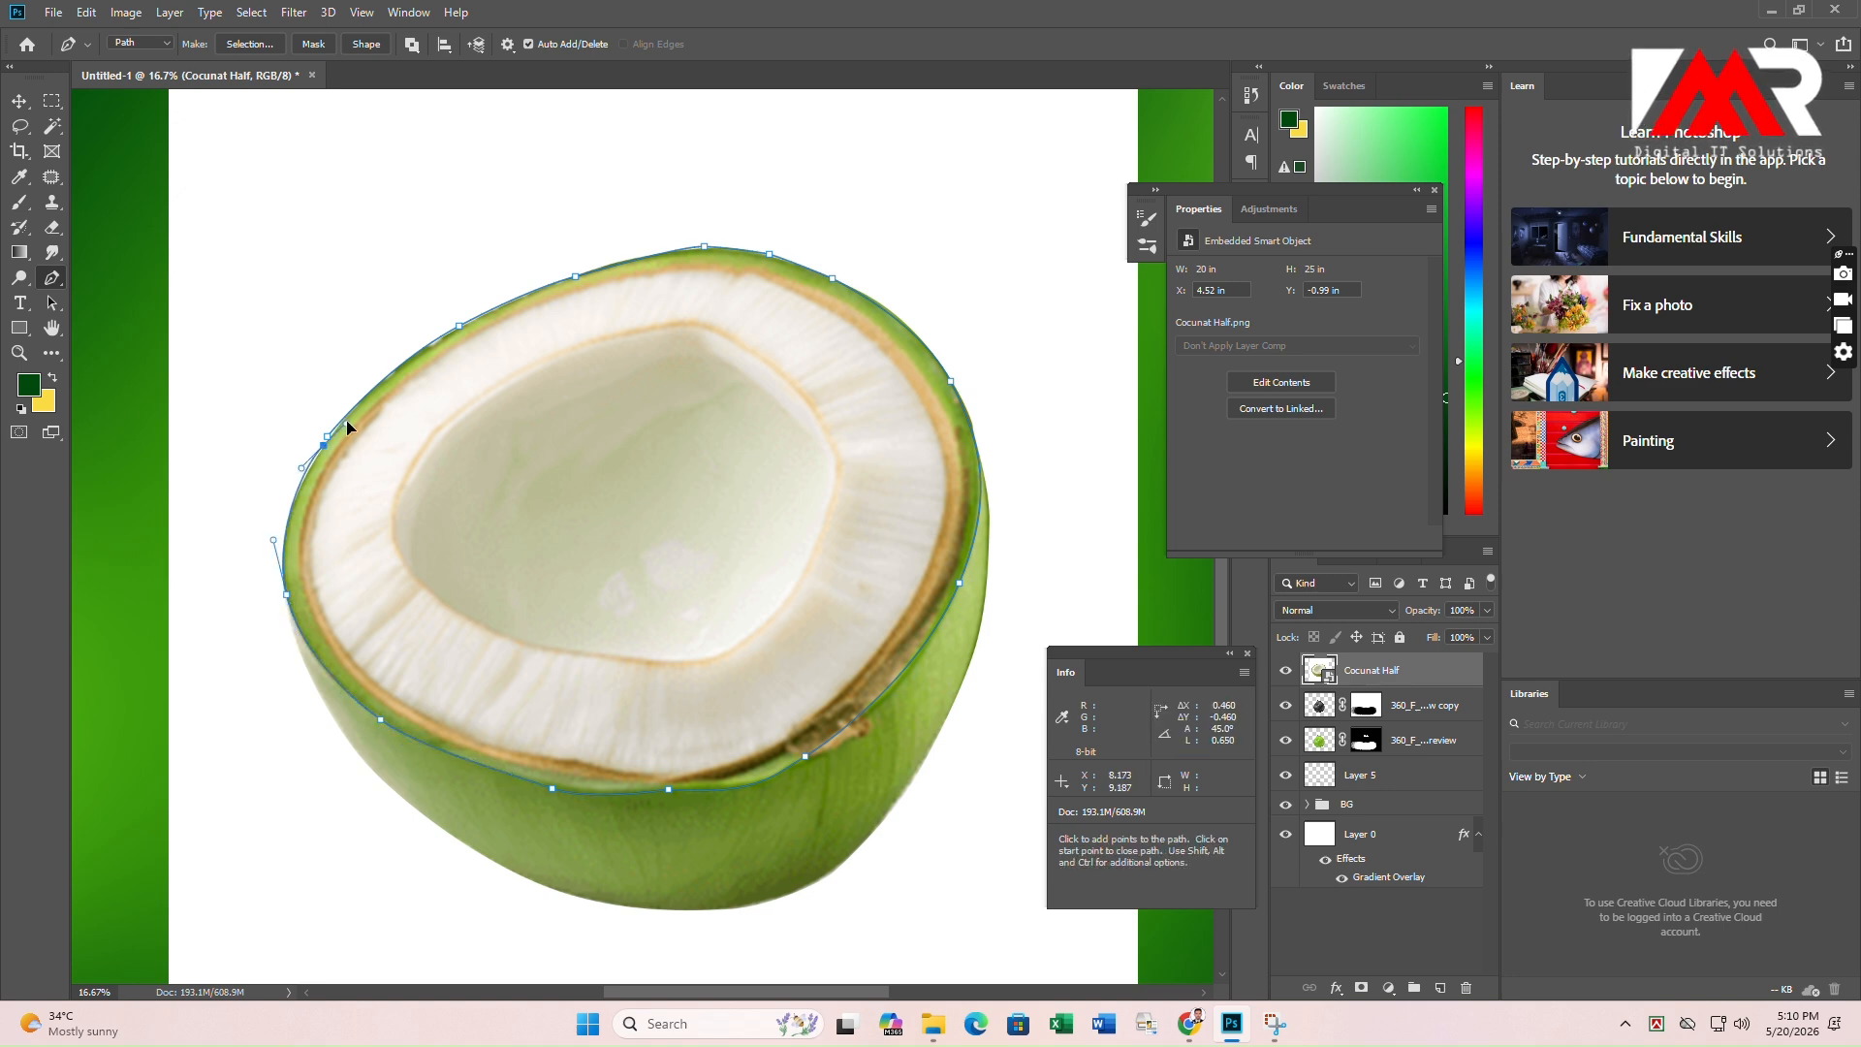
{"action": "left_click", "coordinate": [347, 416]}
Convert the path to a selection, copy the cut face to a new layer, and hide the placed half-coconut layer.
{"action": "key", "text": "ctrl+Return"}
{"action": "key", "text": "ctrl+minus"}
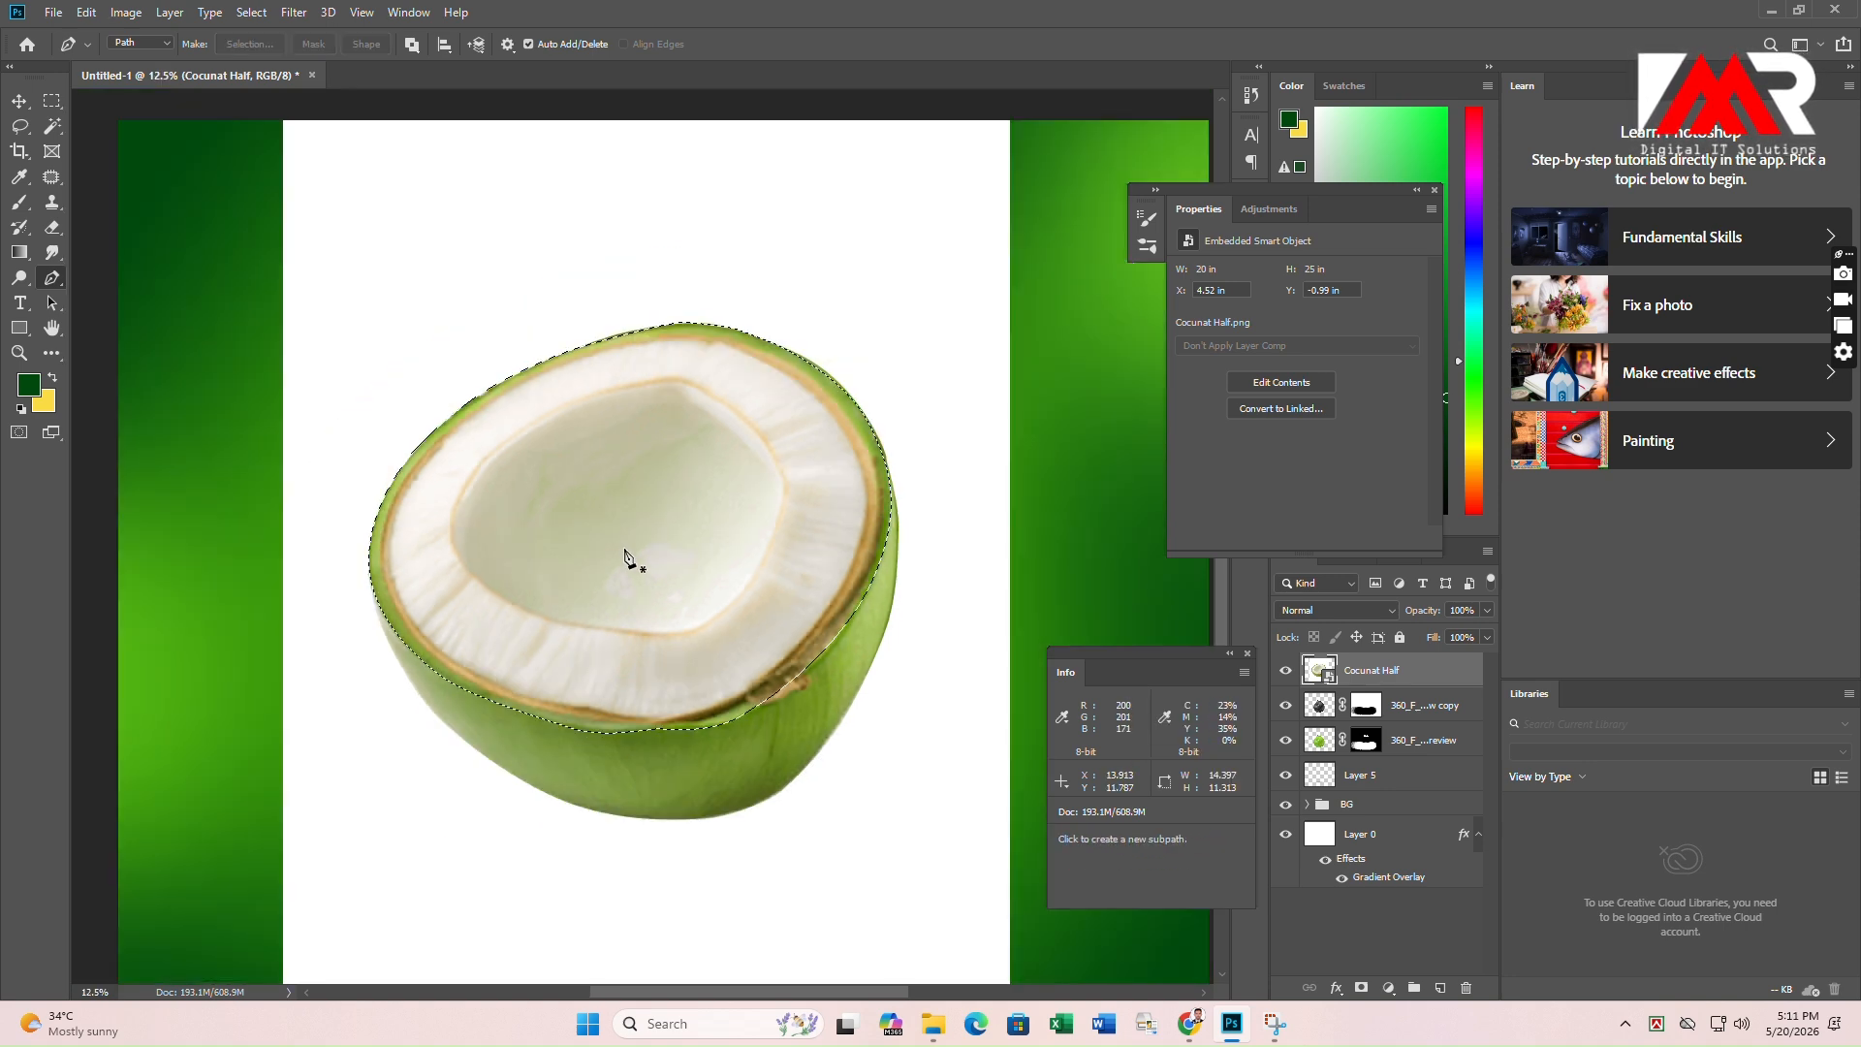
{"action": "key", "text": "ctrl+j"}
{"action": "left_click", "coordinate": [1285, 705]}
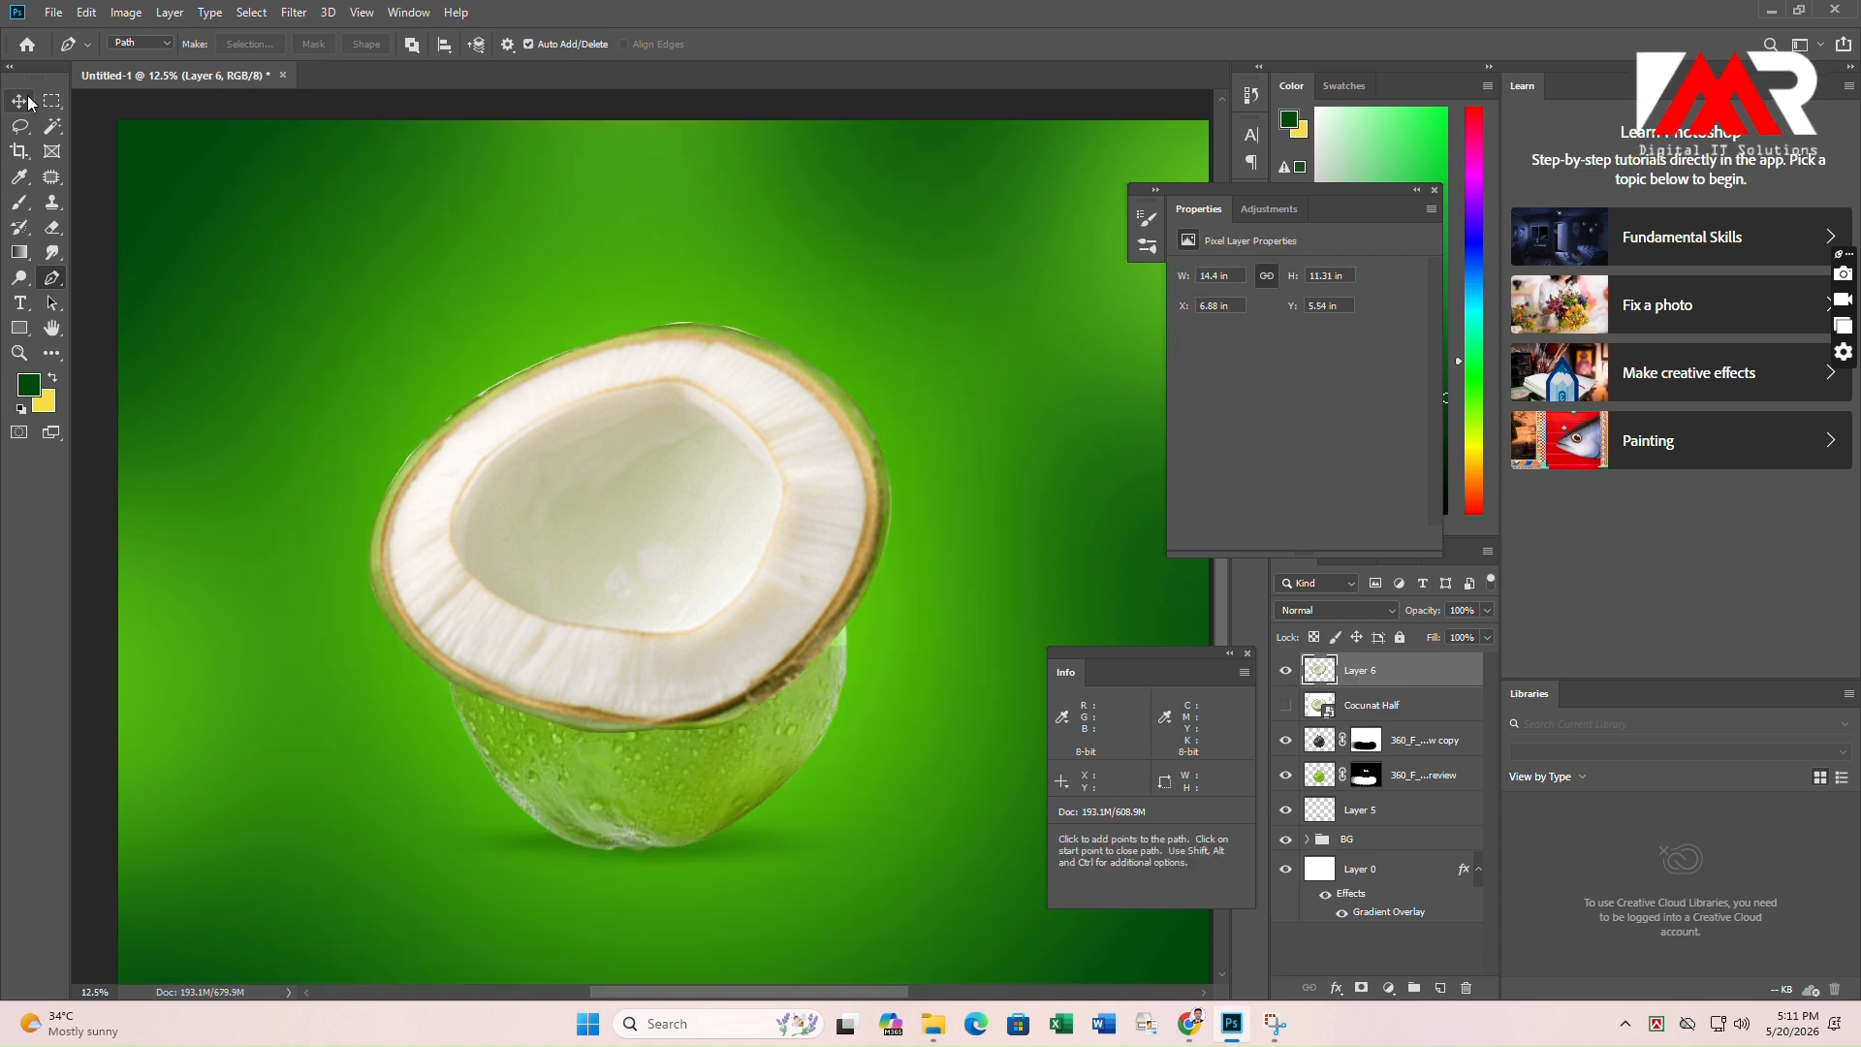
Scale the cut face to about 11.1 by 8.7 in and position it over the coconut's middle.
{"action": "key", "text": "ctrl+t"}
{"action": "left_click_drag", "start_coordinate": [683, 545], "coordinate": [757, 714]}
{"action": "left_click_drag", "start_coordinate": [818, 638], "coordinate": [848, 637]}
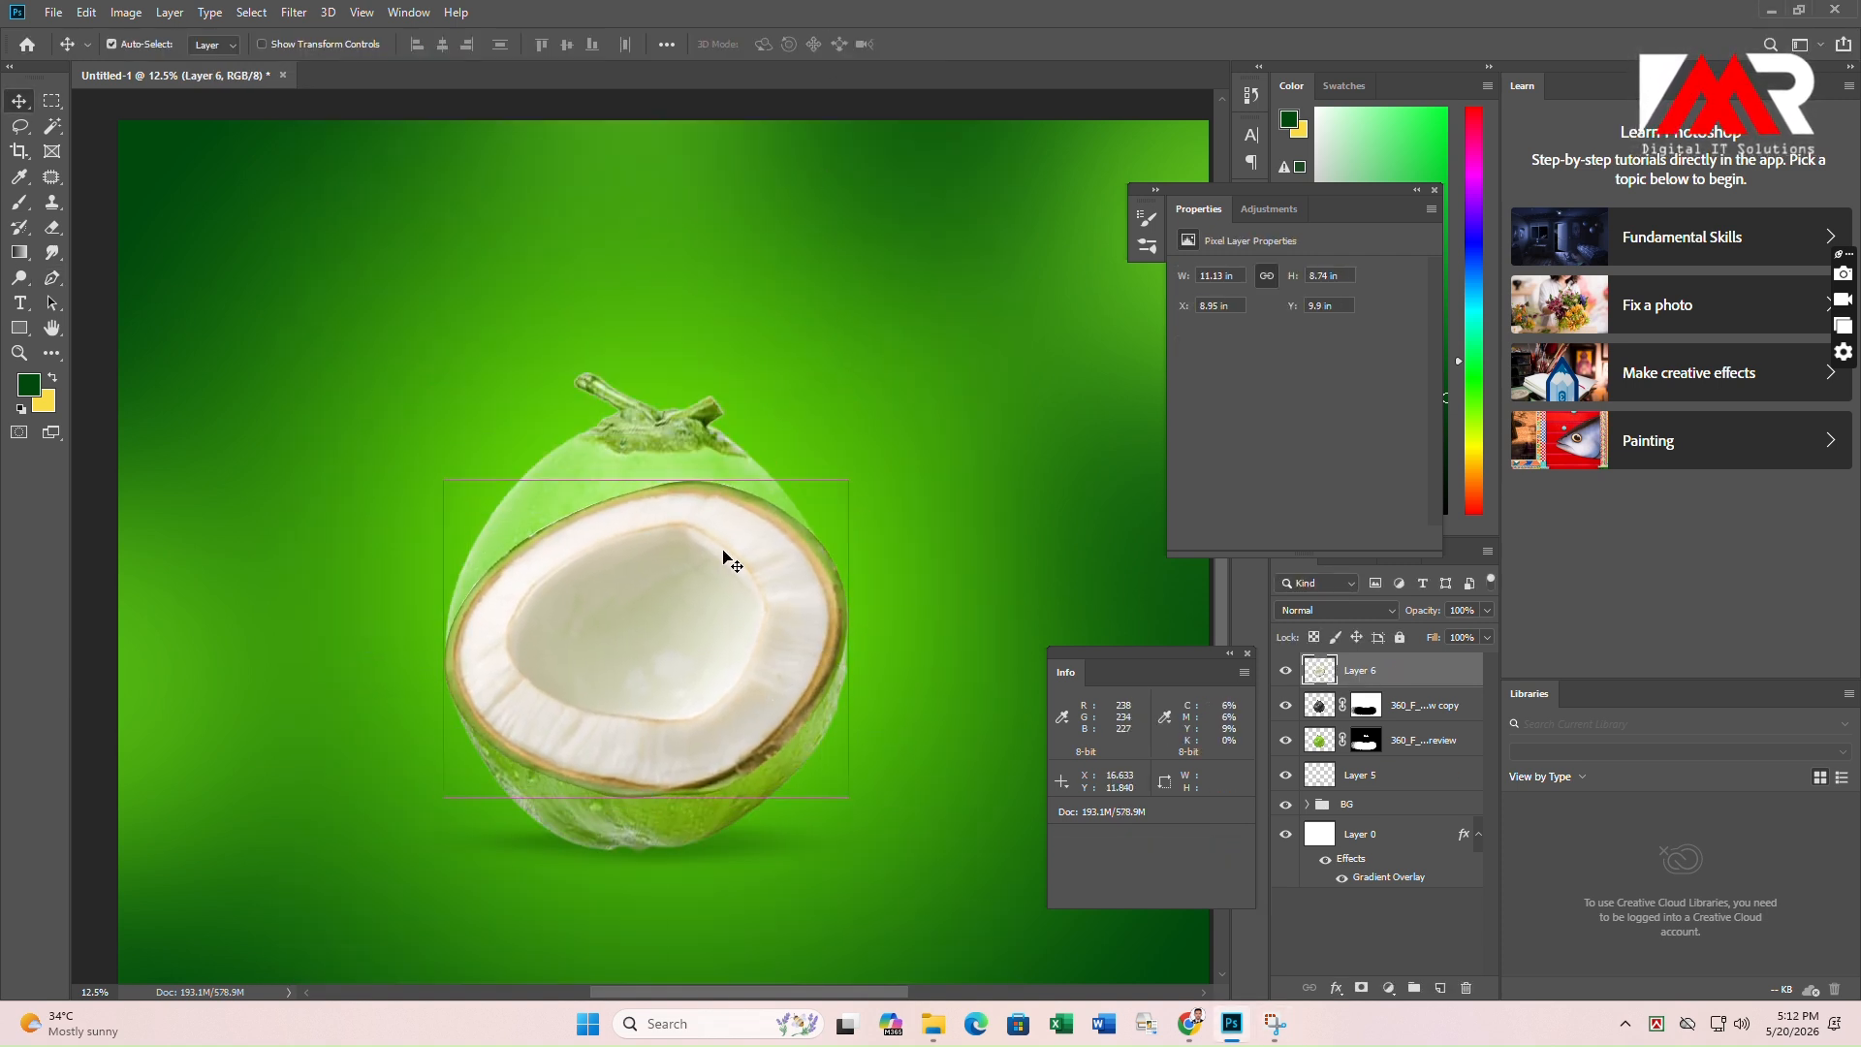
Squash and skew the cut face into a thin ellipse about 11.16 by 1.63 in, aligned with the coconut's dividing line.
{"action": "key", "text": "ctrl+t"}
{"action": "right_click", "coordinate": [791, 584]}
{"action": "left_click", "coordinate": [872, 663]}
{"action": "left_click_drag", "start_coordinate": [647, 454], "coordinate": [640, 558]}
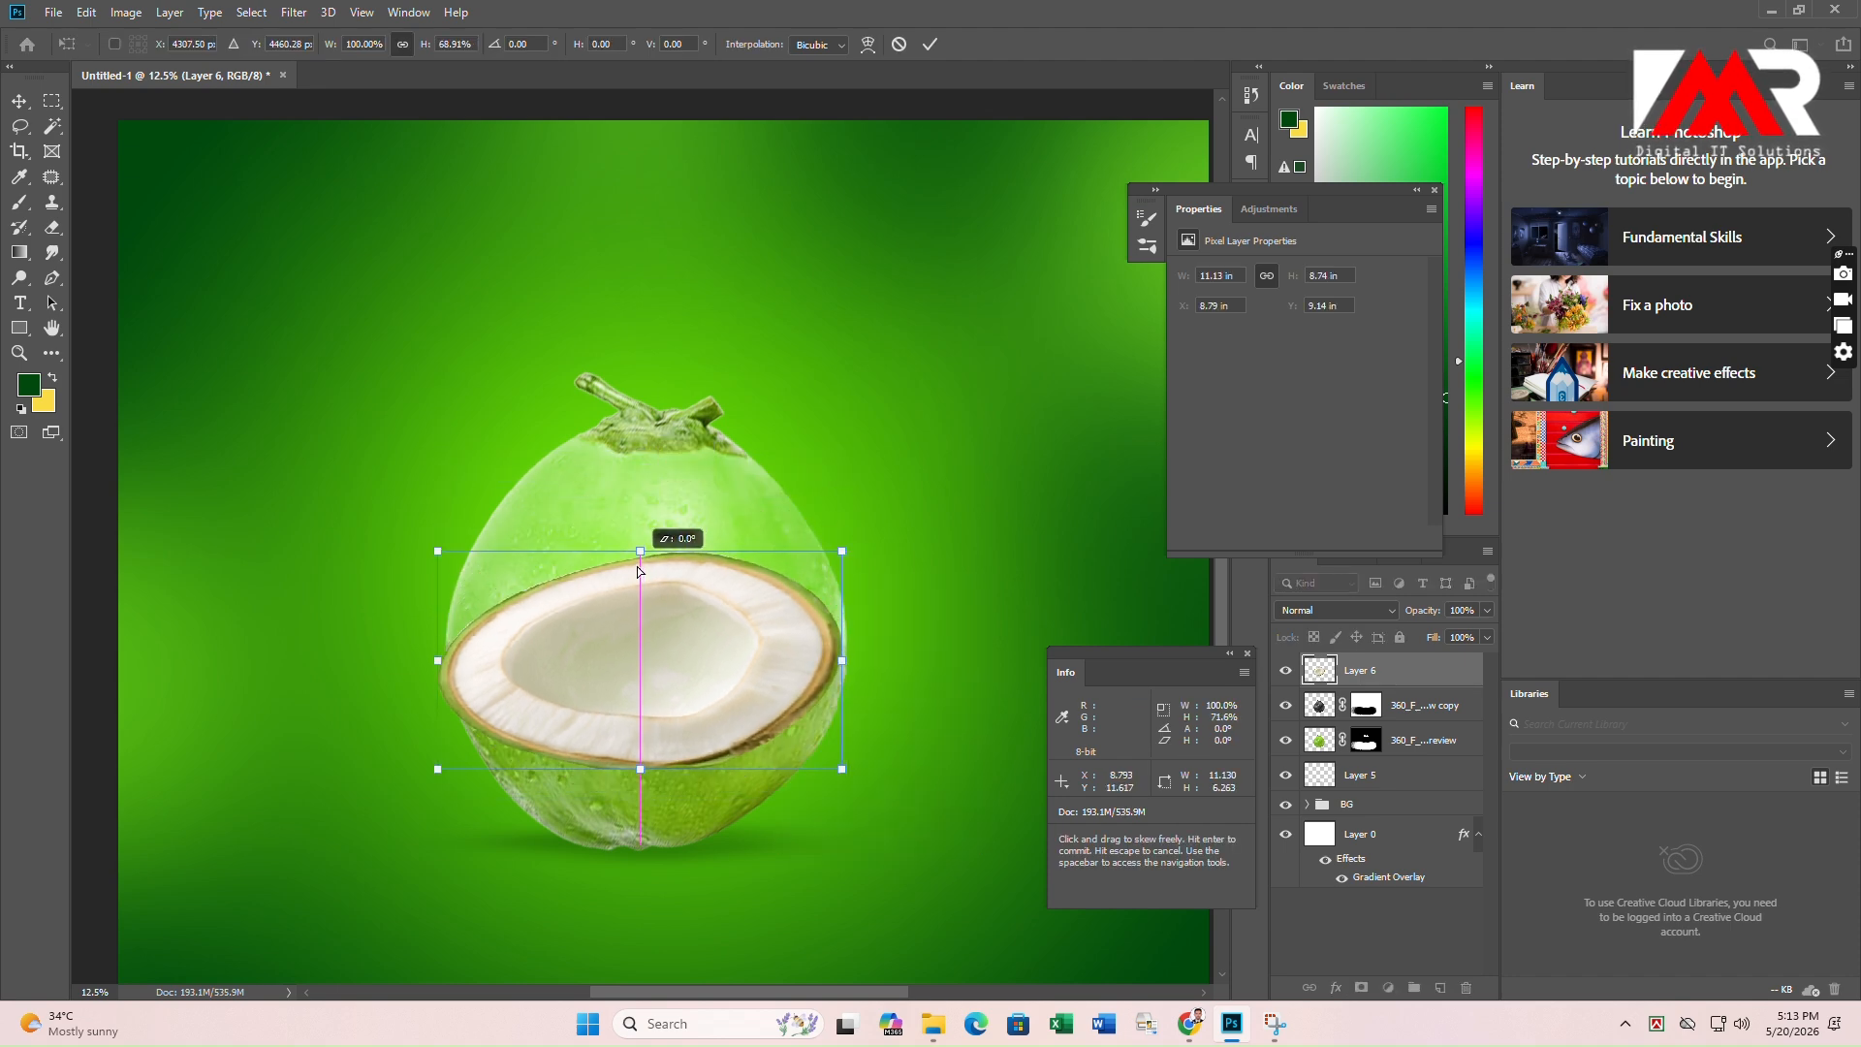
{"action": "left_click_drag", "start_coordinate": [639, 768], "coordinate": [646, 681]}
{"action": "left_click_drag", "start_coordinate": [651, 570], "coordinate": [669, 628]}
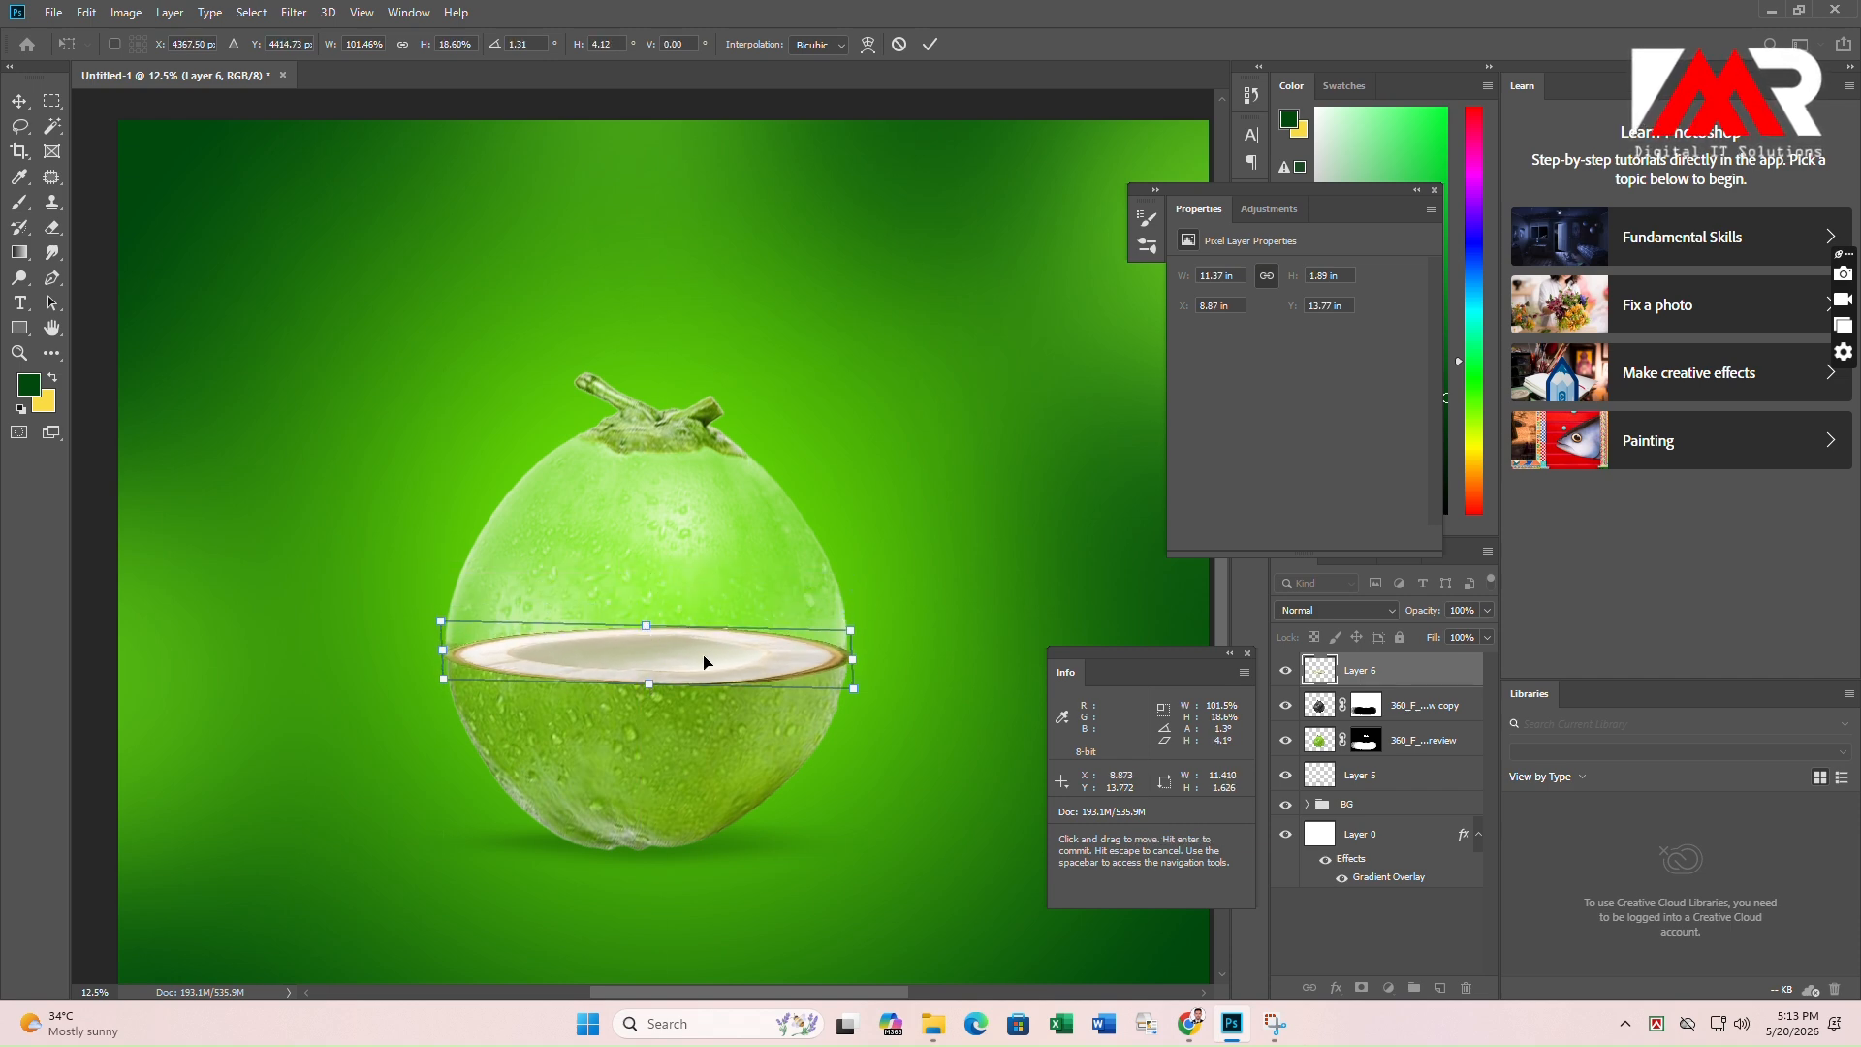
{"action": "scroll", "coordinate": [706, 653], "scroll_direction": "up", "scroll_amount": 2}
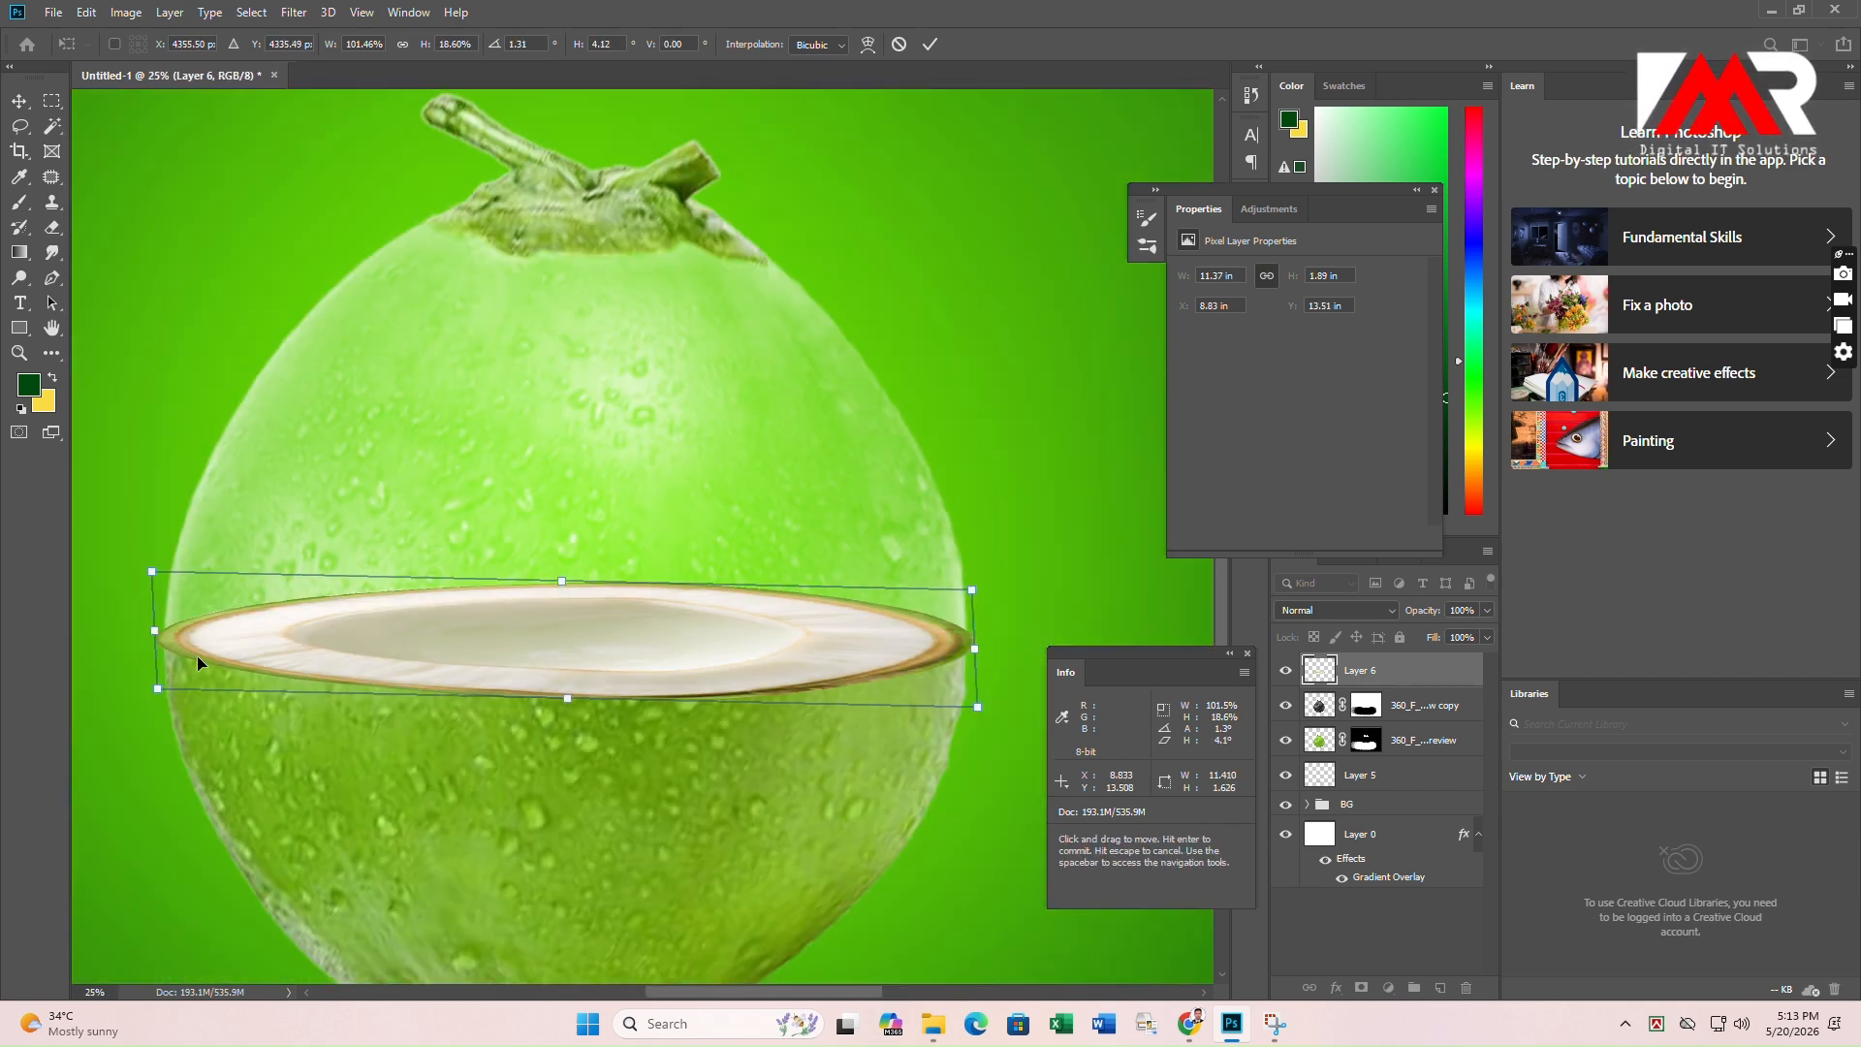
{"action": "left_click_drag", "start_coordinate": [977, 652], "coordinate": [975, 654]}
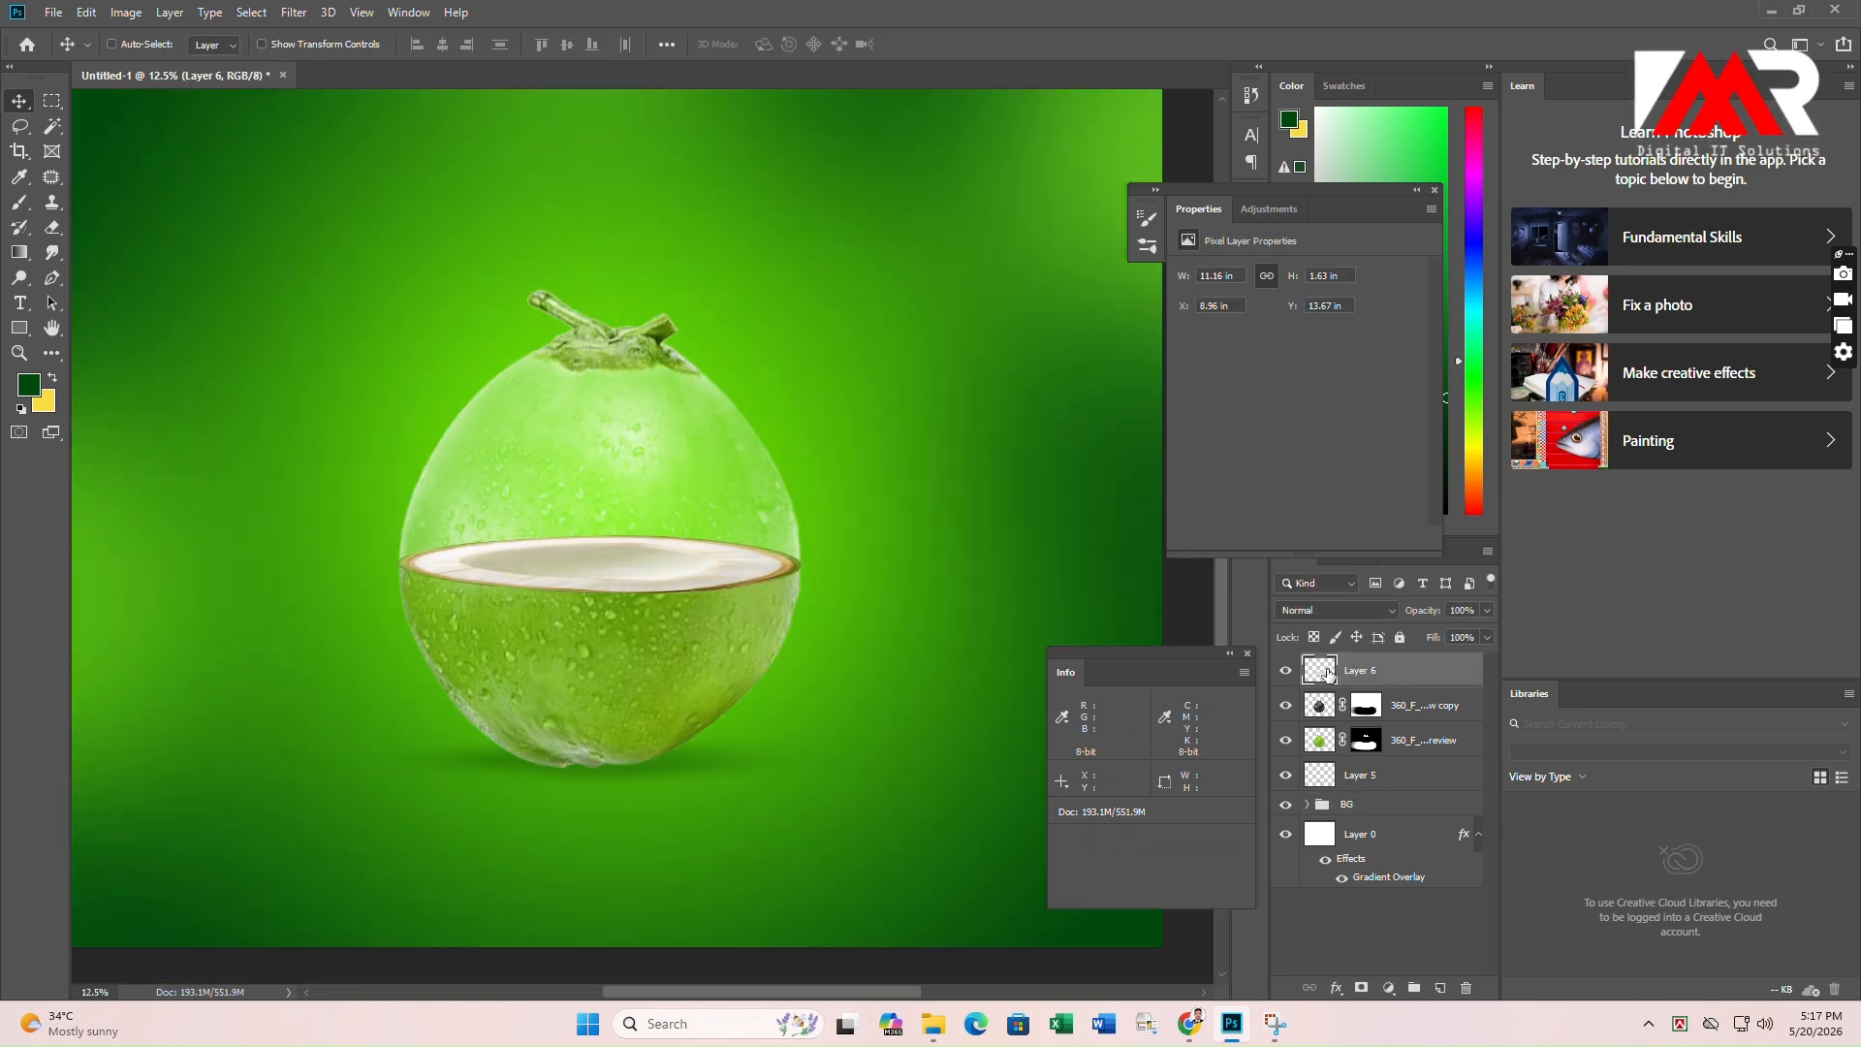
Warp the thin elliptical cut face by adjusting the inner handles of its upper and lower edges to fit the coconut's dividing line.
{"action": "key", "text": "ctrl+t"}
{"action": "right_click", "coordinate": [659, 587]}
{"action": "left_click", "coordinate": [693, 681]}
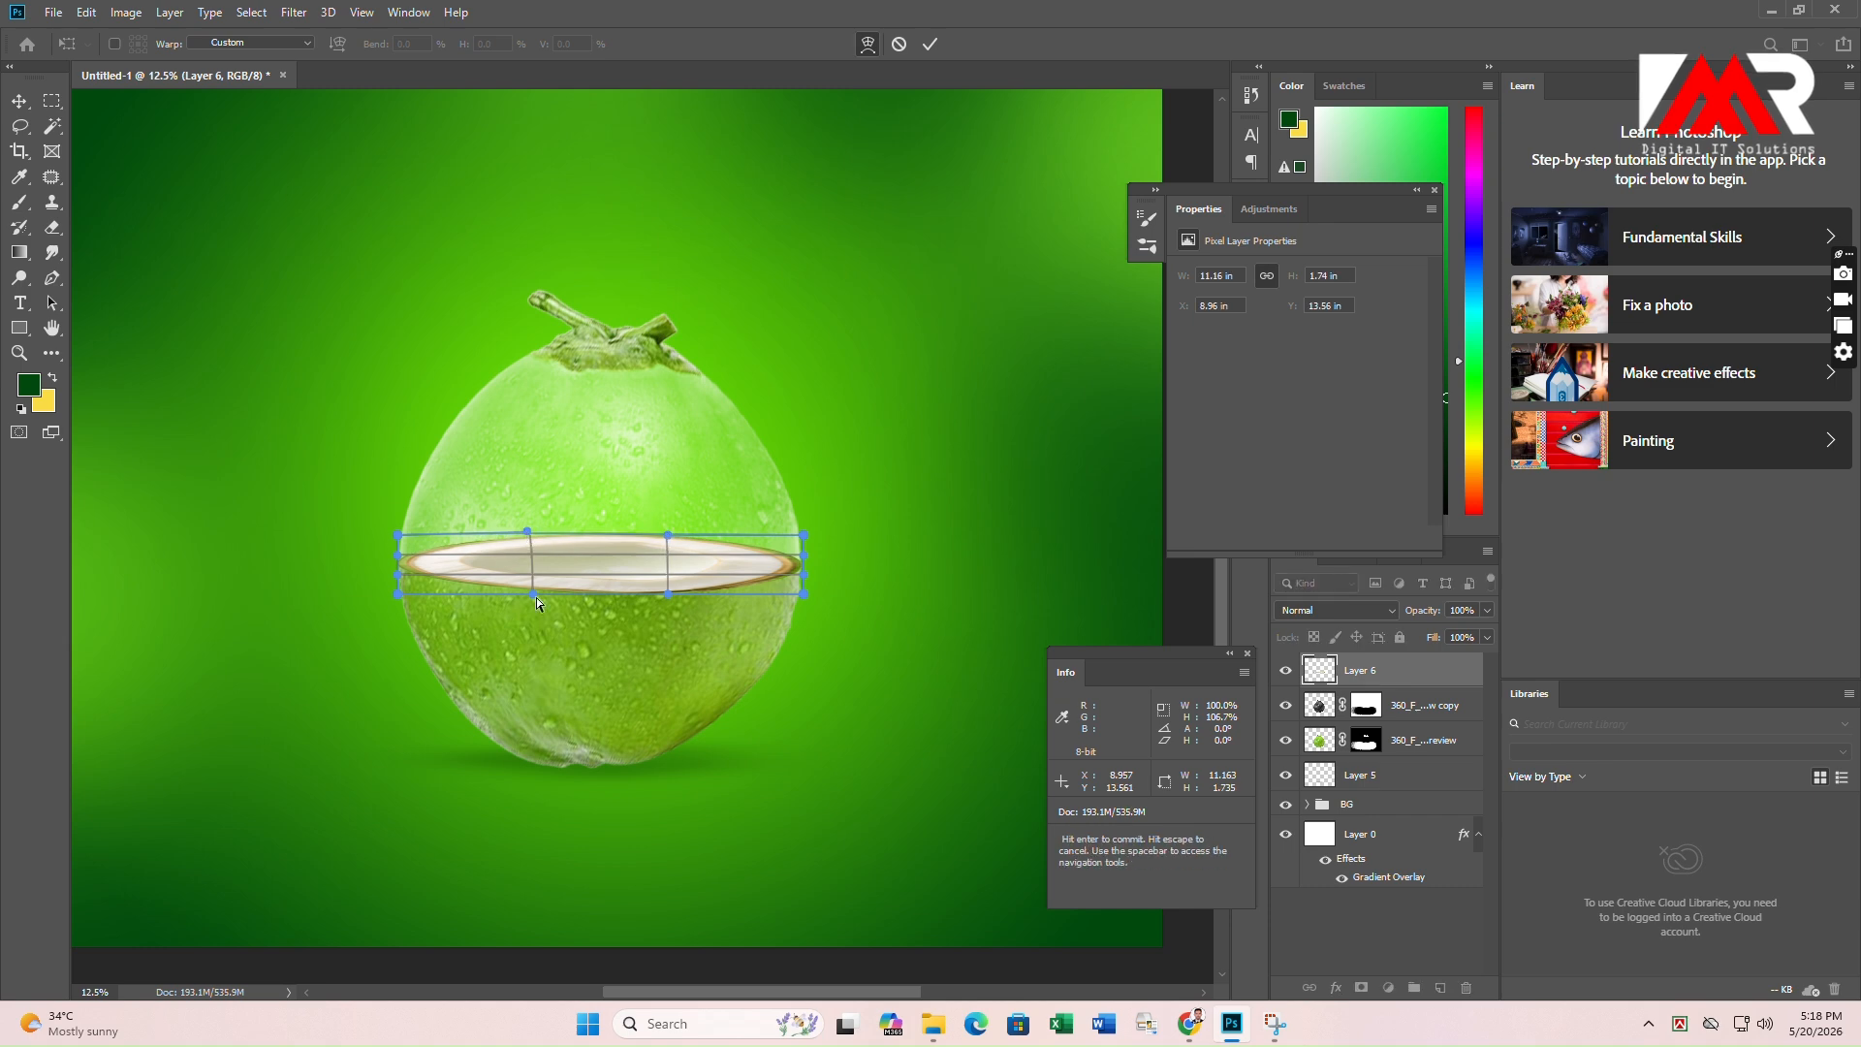
{"action": "left_click_drag", "start_coordinate": [522, 603], "coordinate": [520, 609]}
{"action": "left_click_drag", "start_coordinate": [667, 594], "coordinate": [670, 597]}
{"action": "left_click_drag", "start_coordinate": [526, 531], "coordinate": [530, 536]}
{"action": "left_click_drag", "start_coordinate": [667, 536], "coordinate": [667, 547]}
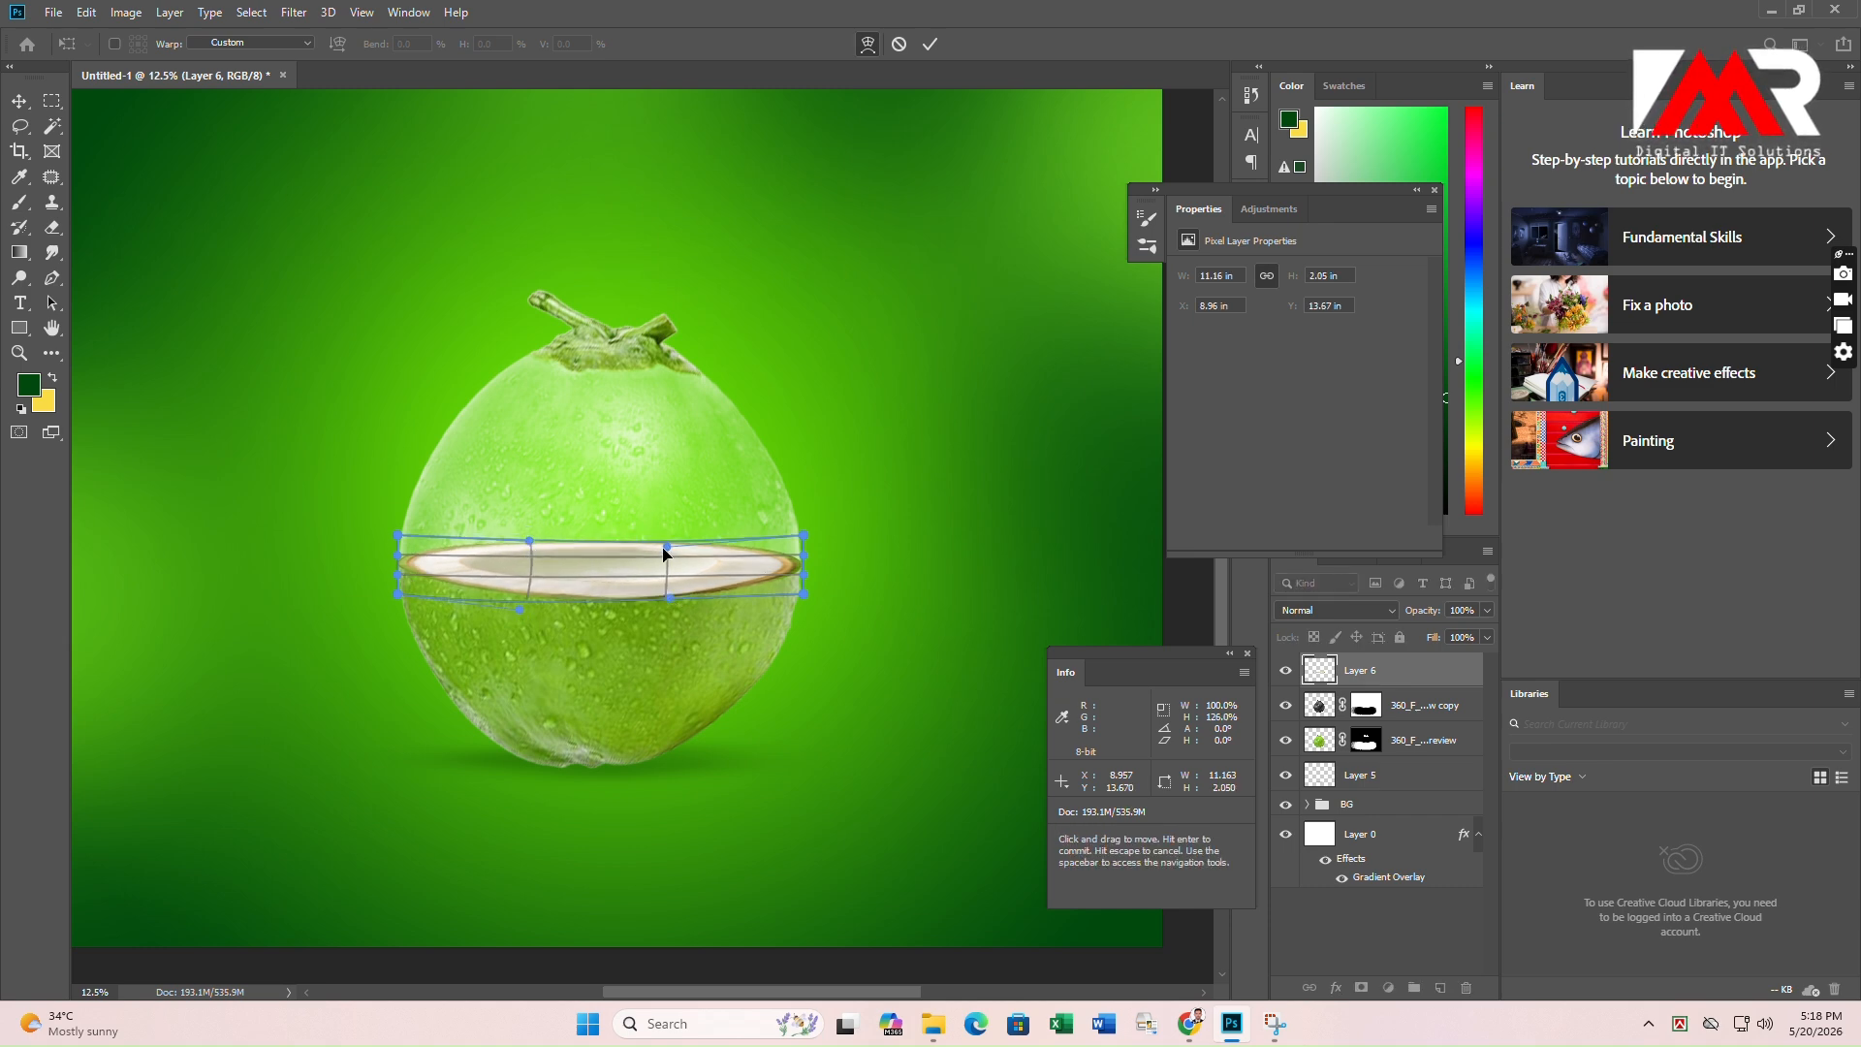
{"action": "scroll", "coordinate": [781, 570], "scroll_direction": "up", "scroll_amount": 1}
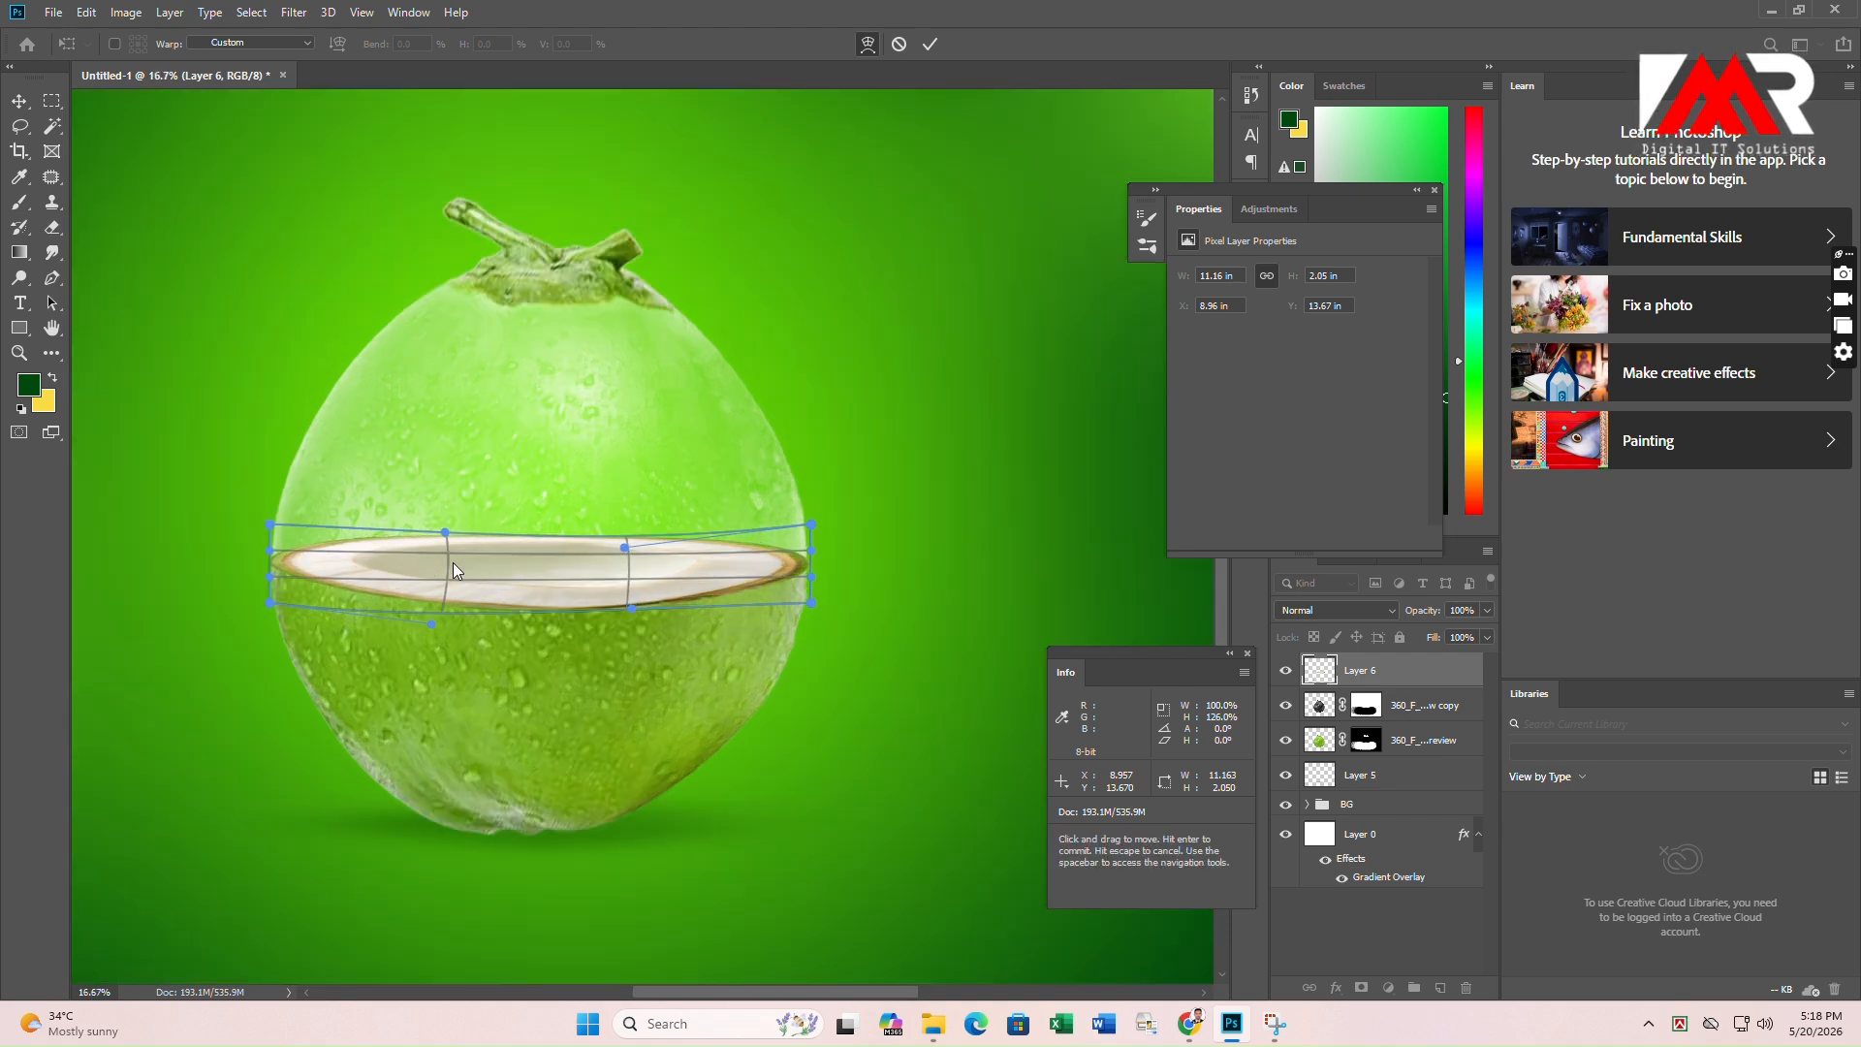
{"action": "key", "text": "Return"}
{"action": "scroll", "coordinate": [673, 601], "scroll_direction": "up", "scroll_amount": 1}
{"action": "scroll", "coordinate": [673, 601], "scroll_direction": "down", "scroll_amount": 1}
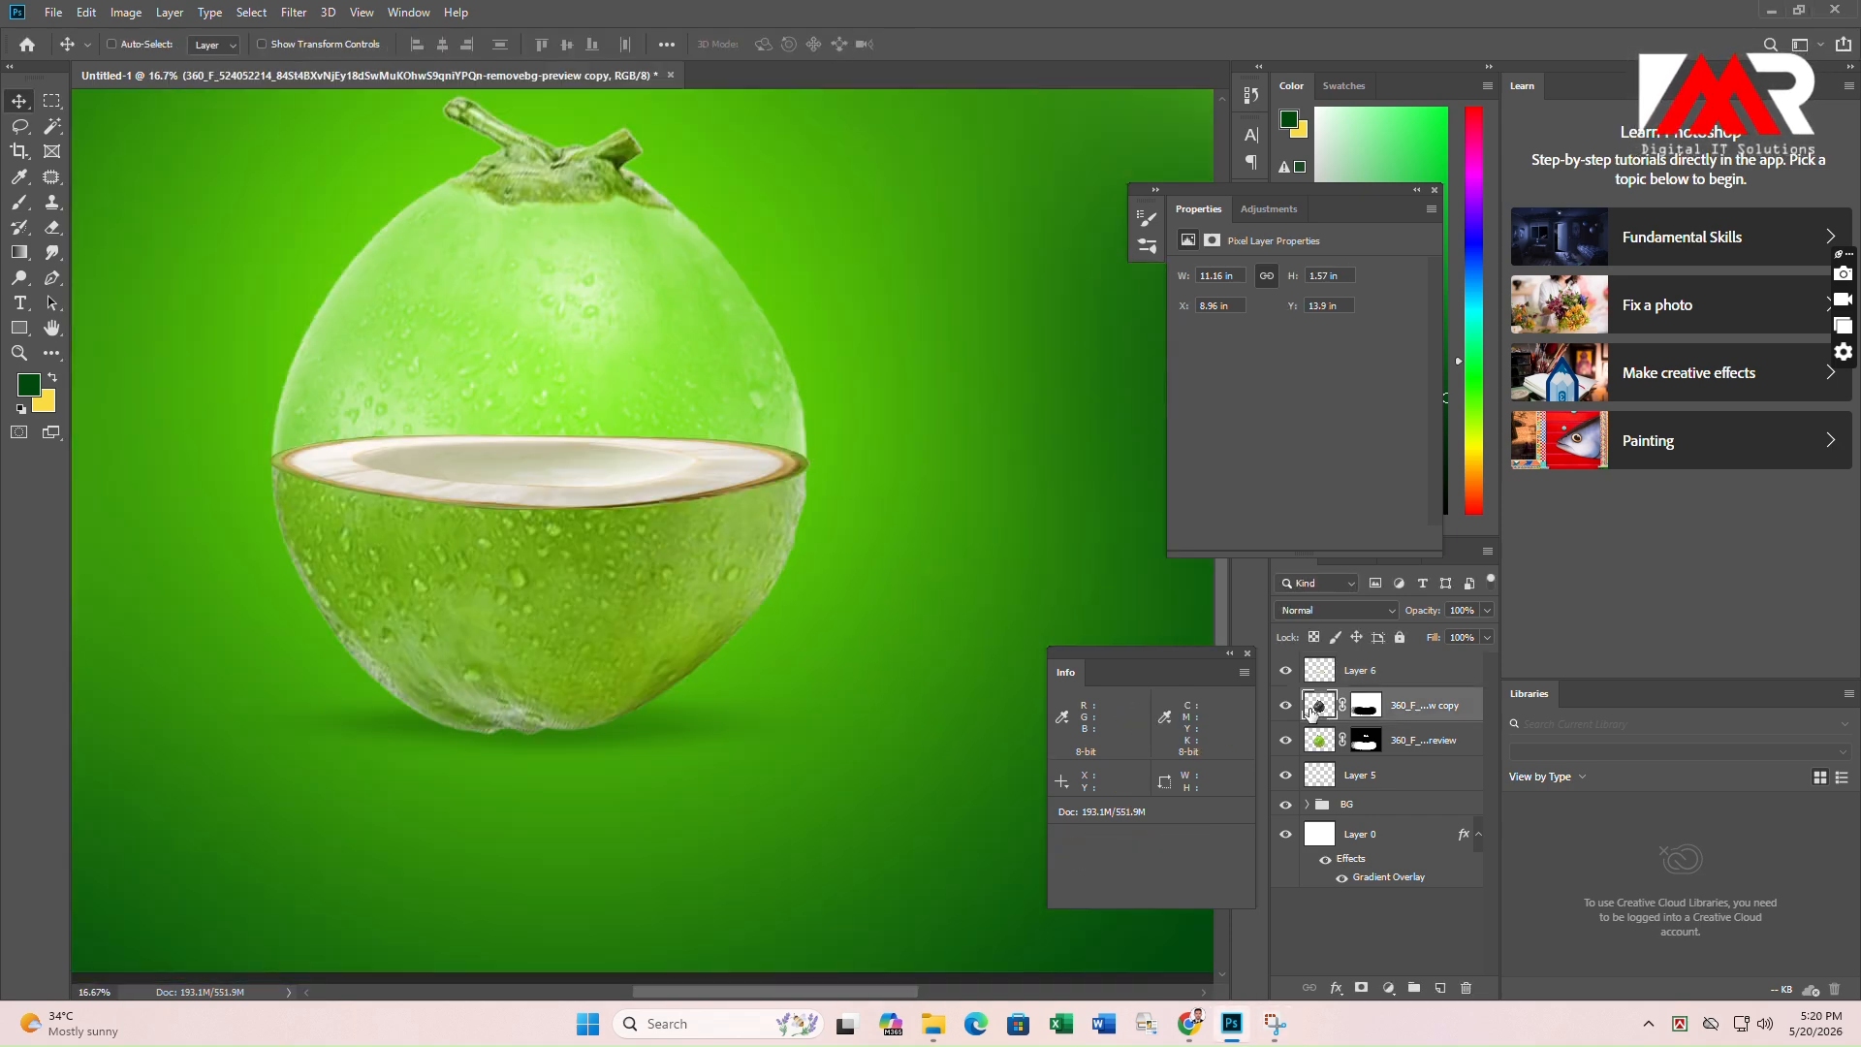
Move the Screen-blended coconut copy above the cut face layer and warp its grid downward so the bottom edge curves.
{"action": "left_click_drag", "start_coordinate": [1310, 712], "coordinate": [1311, 659]}
{"action": "left_click", "coordinate": [1315, 672]}
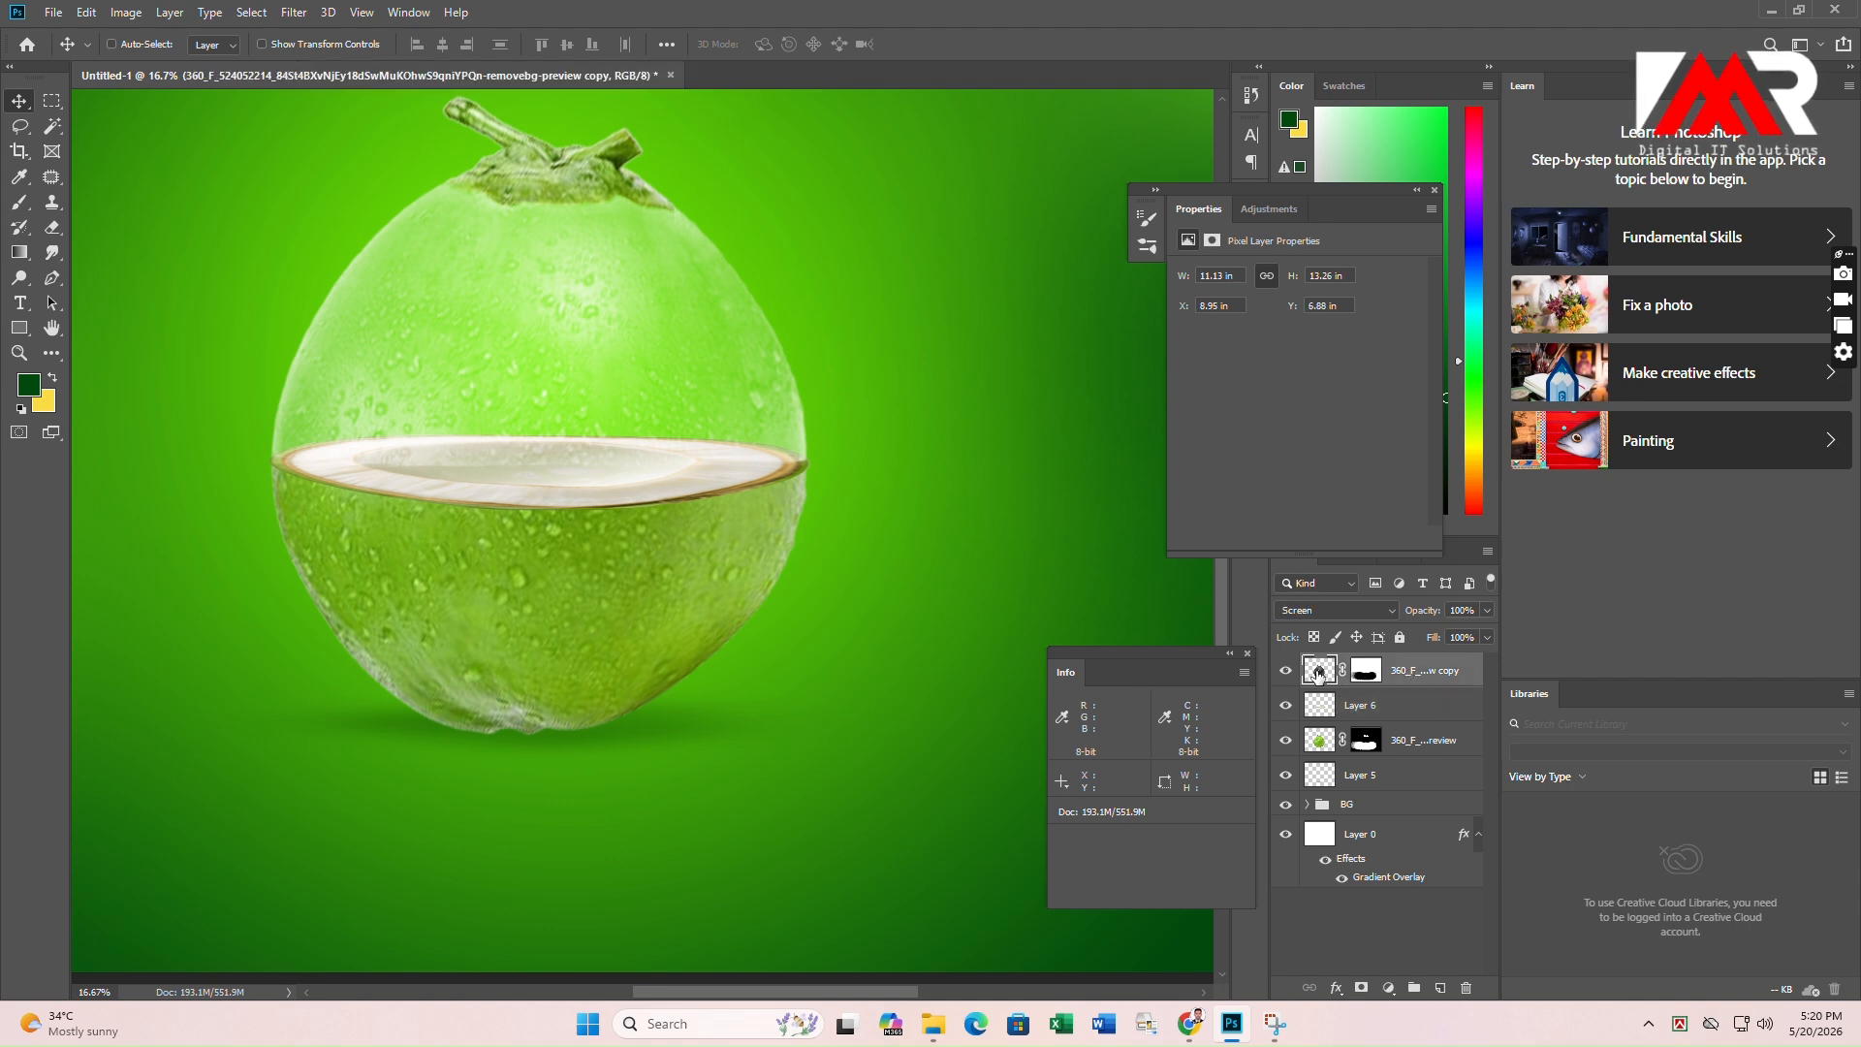
{"action": "key", "text": "ctrl+t"}
{"action": "right_click", "coordinate": [640, 396]}
{"action": "left_click", "coordinate": [678, 537]}
{"action": "mouse_move", "coordinate": [443, 363]}
{"action": "left_mouse_down"}
{"action": "mouse_move", "coordinate": [449, 340]}
{"action": "mouse_move", "coordinate": [464, 363]}
{"action": "left_mouse_up"}
{"action": "left_click_drag", "start_coordinate": [451, 521], "coordinate": [451, 539]}
{"action": "left_click_drag", "start_coordinate": [450, 737], "coordinate": [449, 779]}
{"action": "left_click_drag", "start_coordinate": [661, 736], "coordinate": [671, 862]}
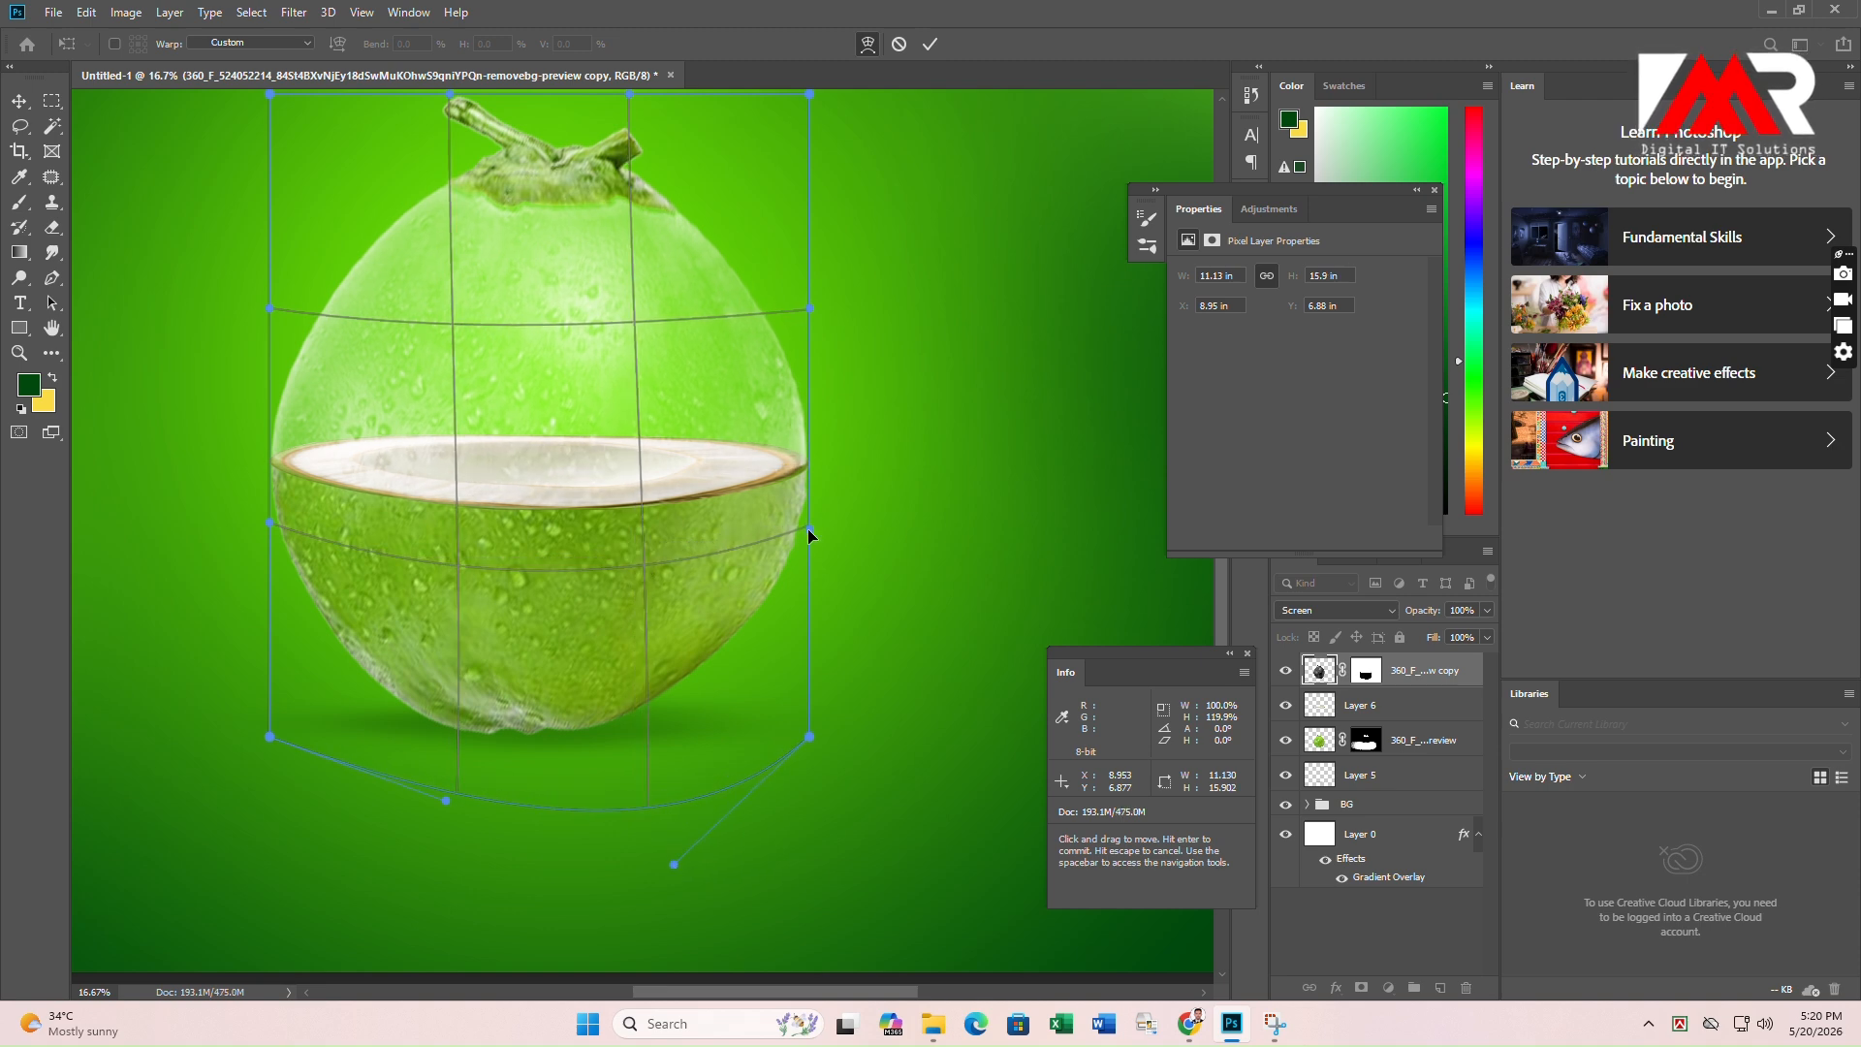
Refine the coconut copy's warp at its lower sides, raise the top edge above the stem, and apply the transform.
{"action": "left_click_drag", "start_coordinate": [678, 503], "coordinate": [653, 566]}
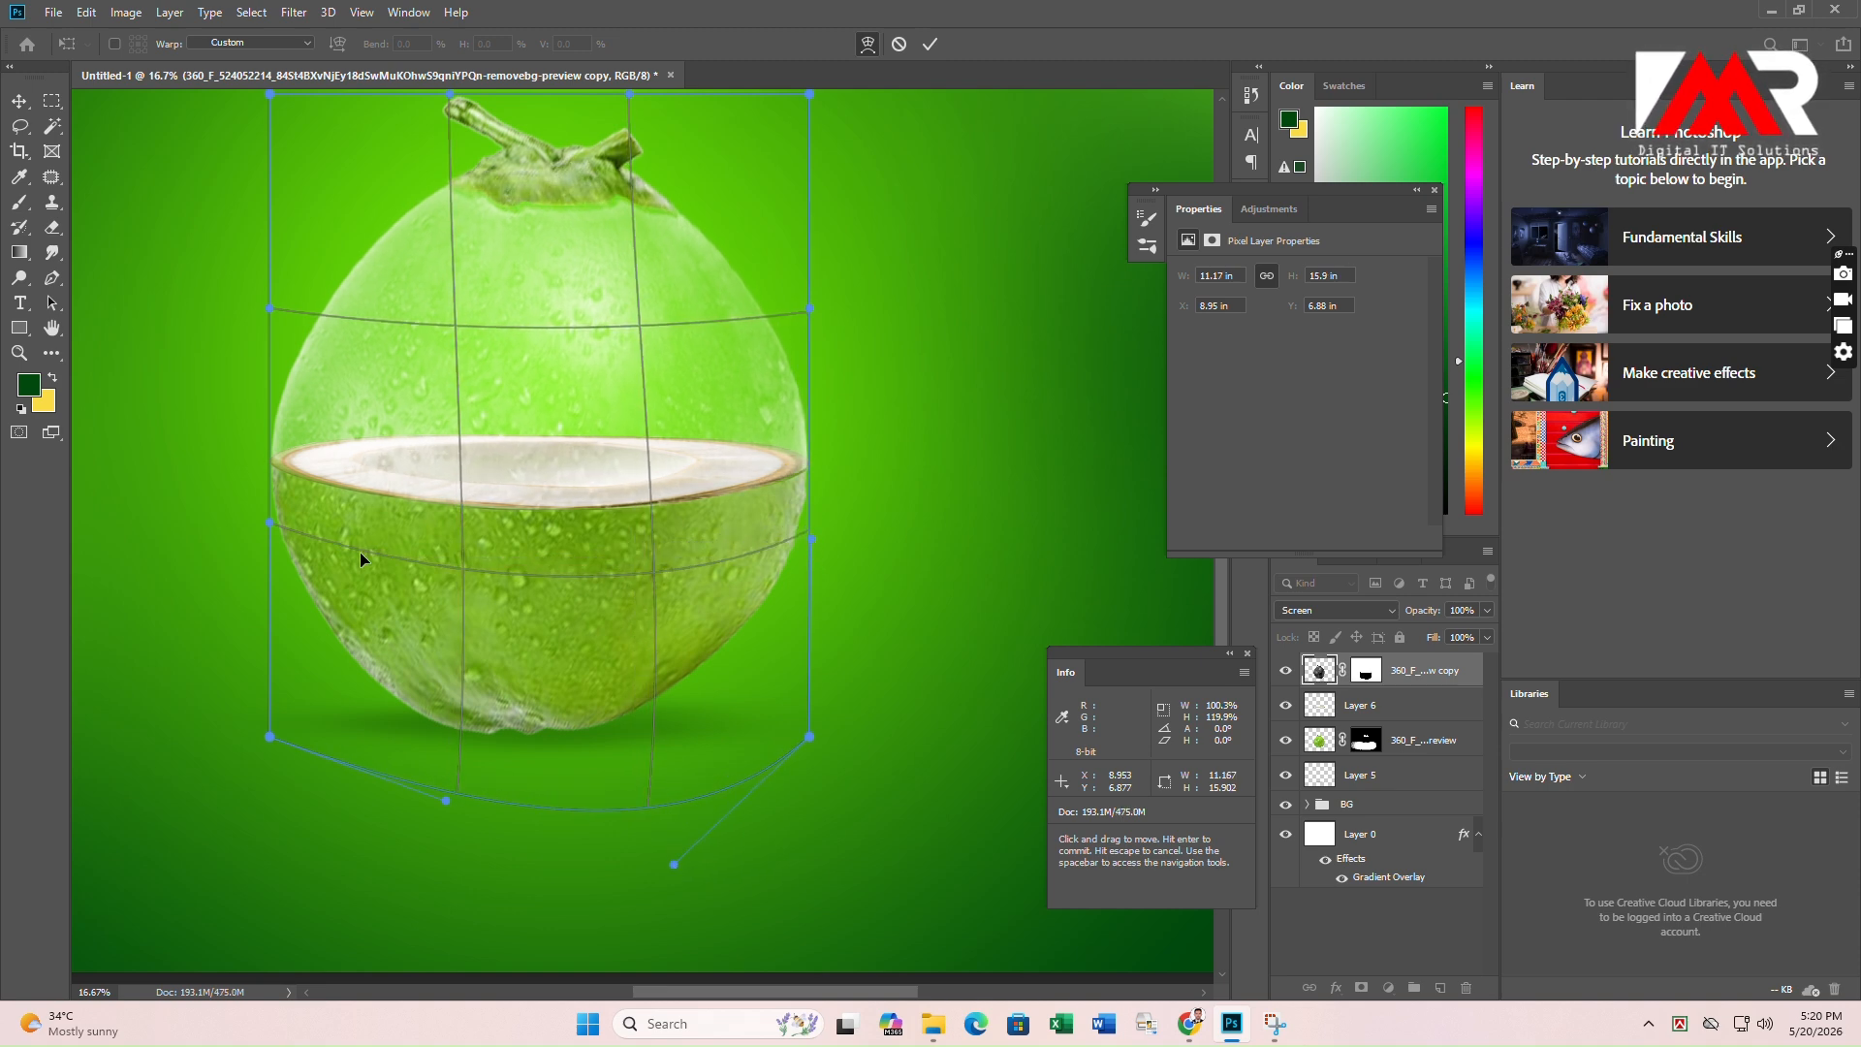
{"action": "left_click_drag", "start_coordinate": [270, 527], "coordinate": [223, 578]}
{"action": "scroll", "coordinate": [595, 509], "scroll_direction": "up", "scroll_amount": 1}
{"action": "left_click_drag", "start_coordinate": [683, 608], "coordinate": [708, 612]}
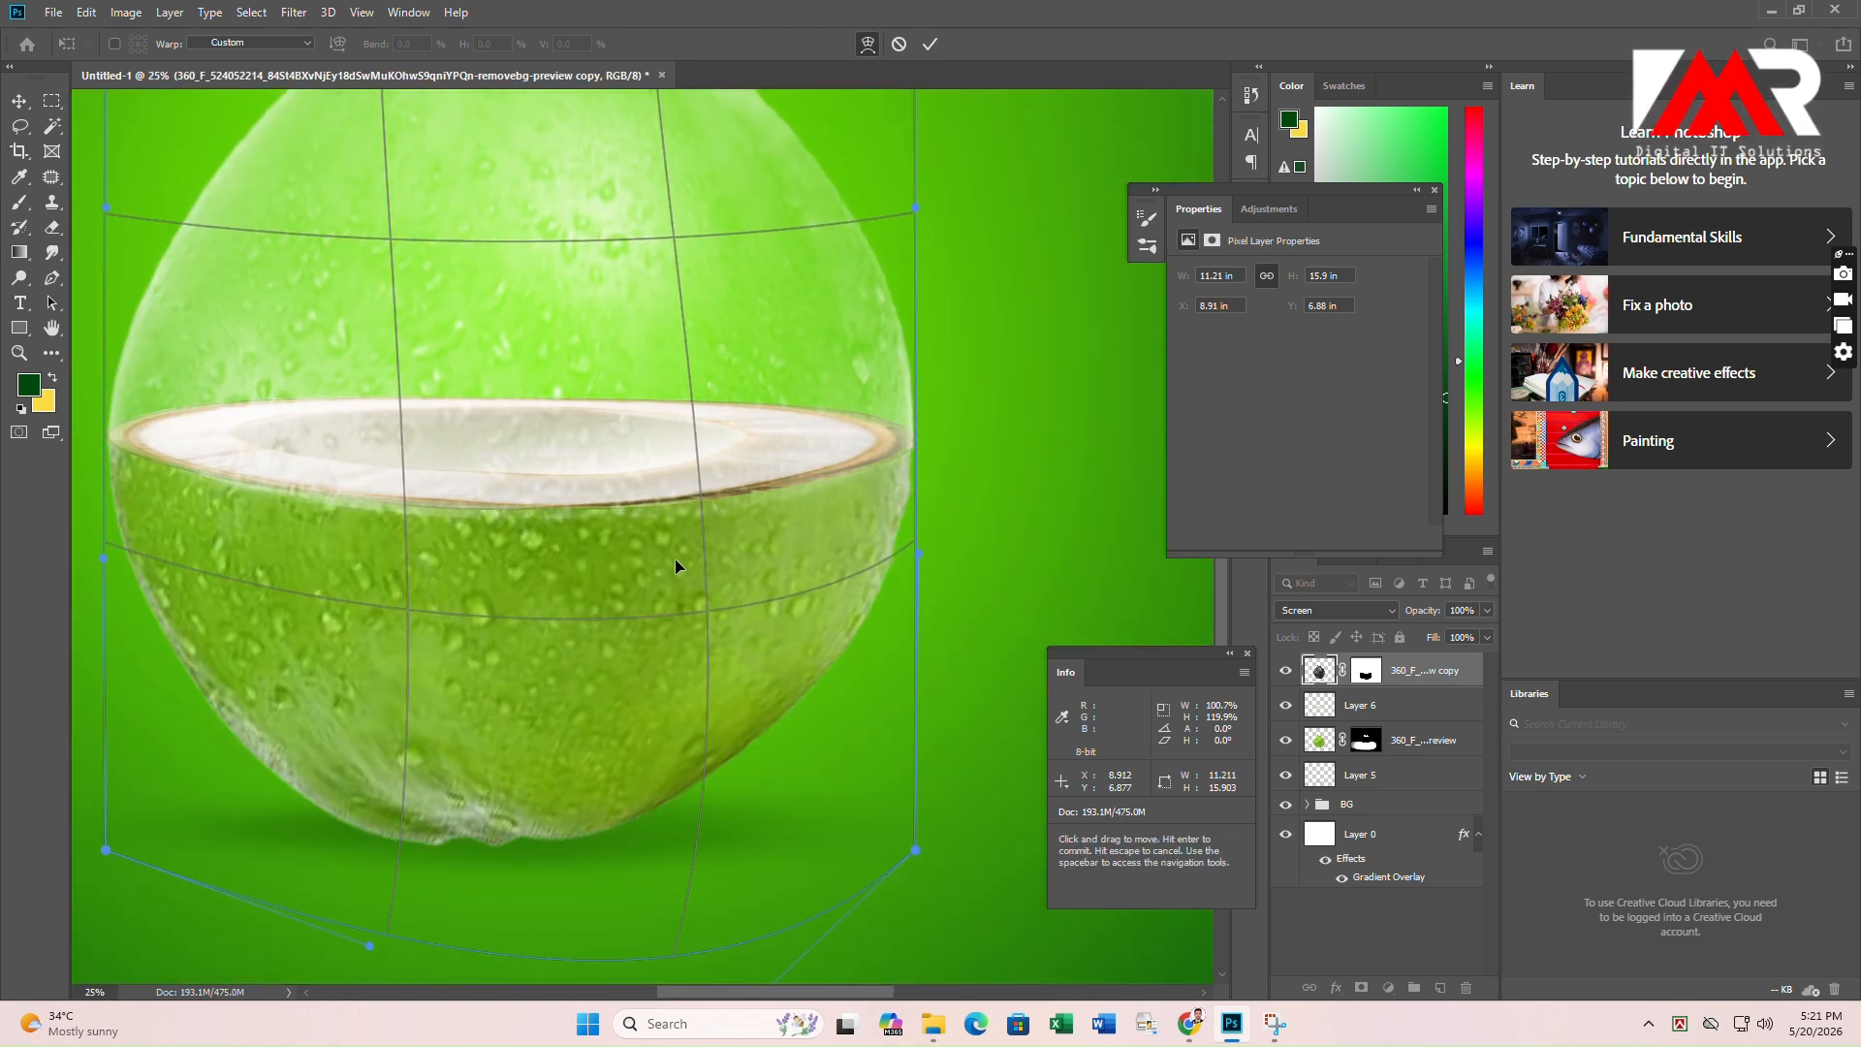
{"action": "scroll", "coordinate": [843, 512], "scroll_direction": "down", "scroll_amount": 1}
{"action": "scroll", "coordinate": [655, 202], "scroll_direction": "up", "scroll_amount": 2}
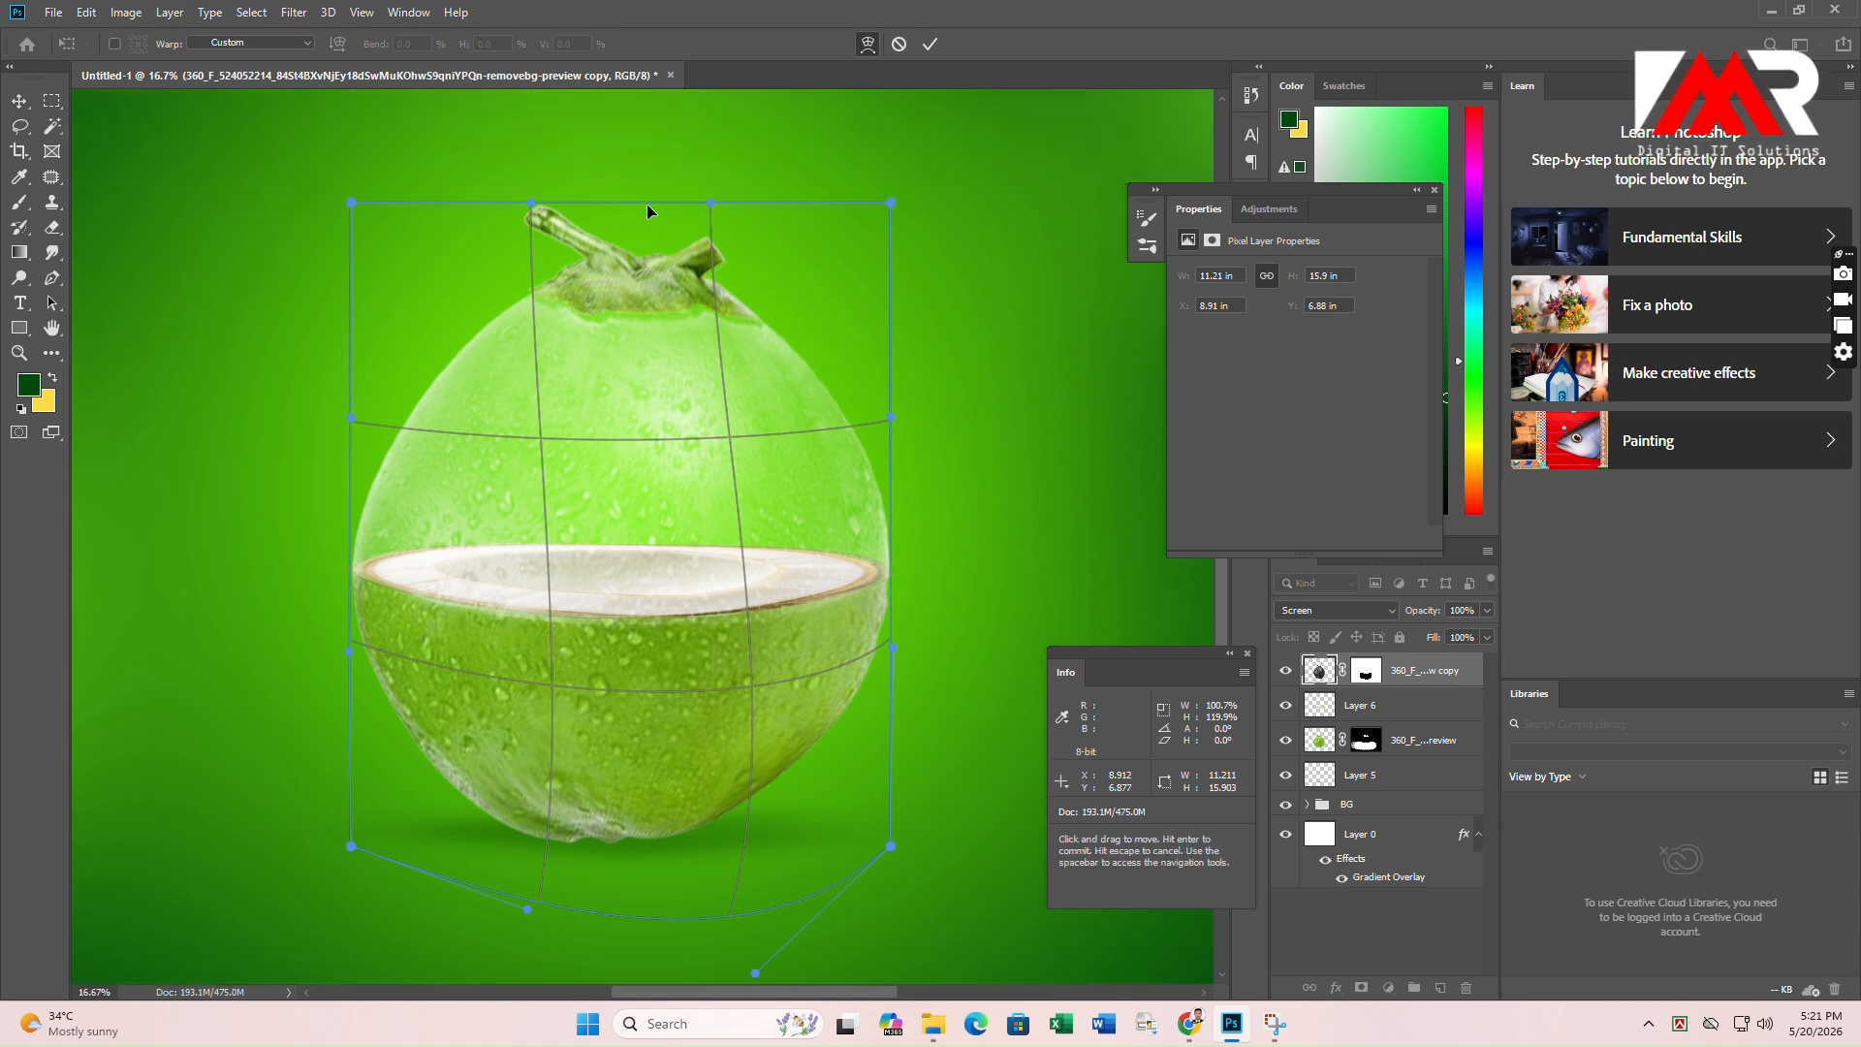
{"action": "left_click_drag", "start_coordinate": [711, 202], "coordinate": [710, 178]}
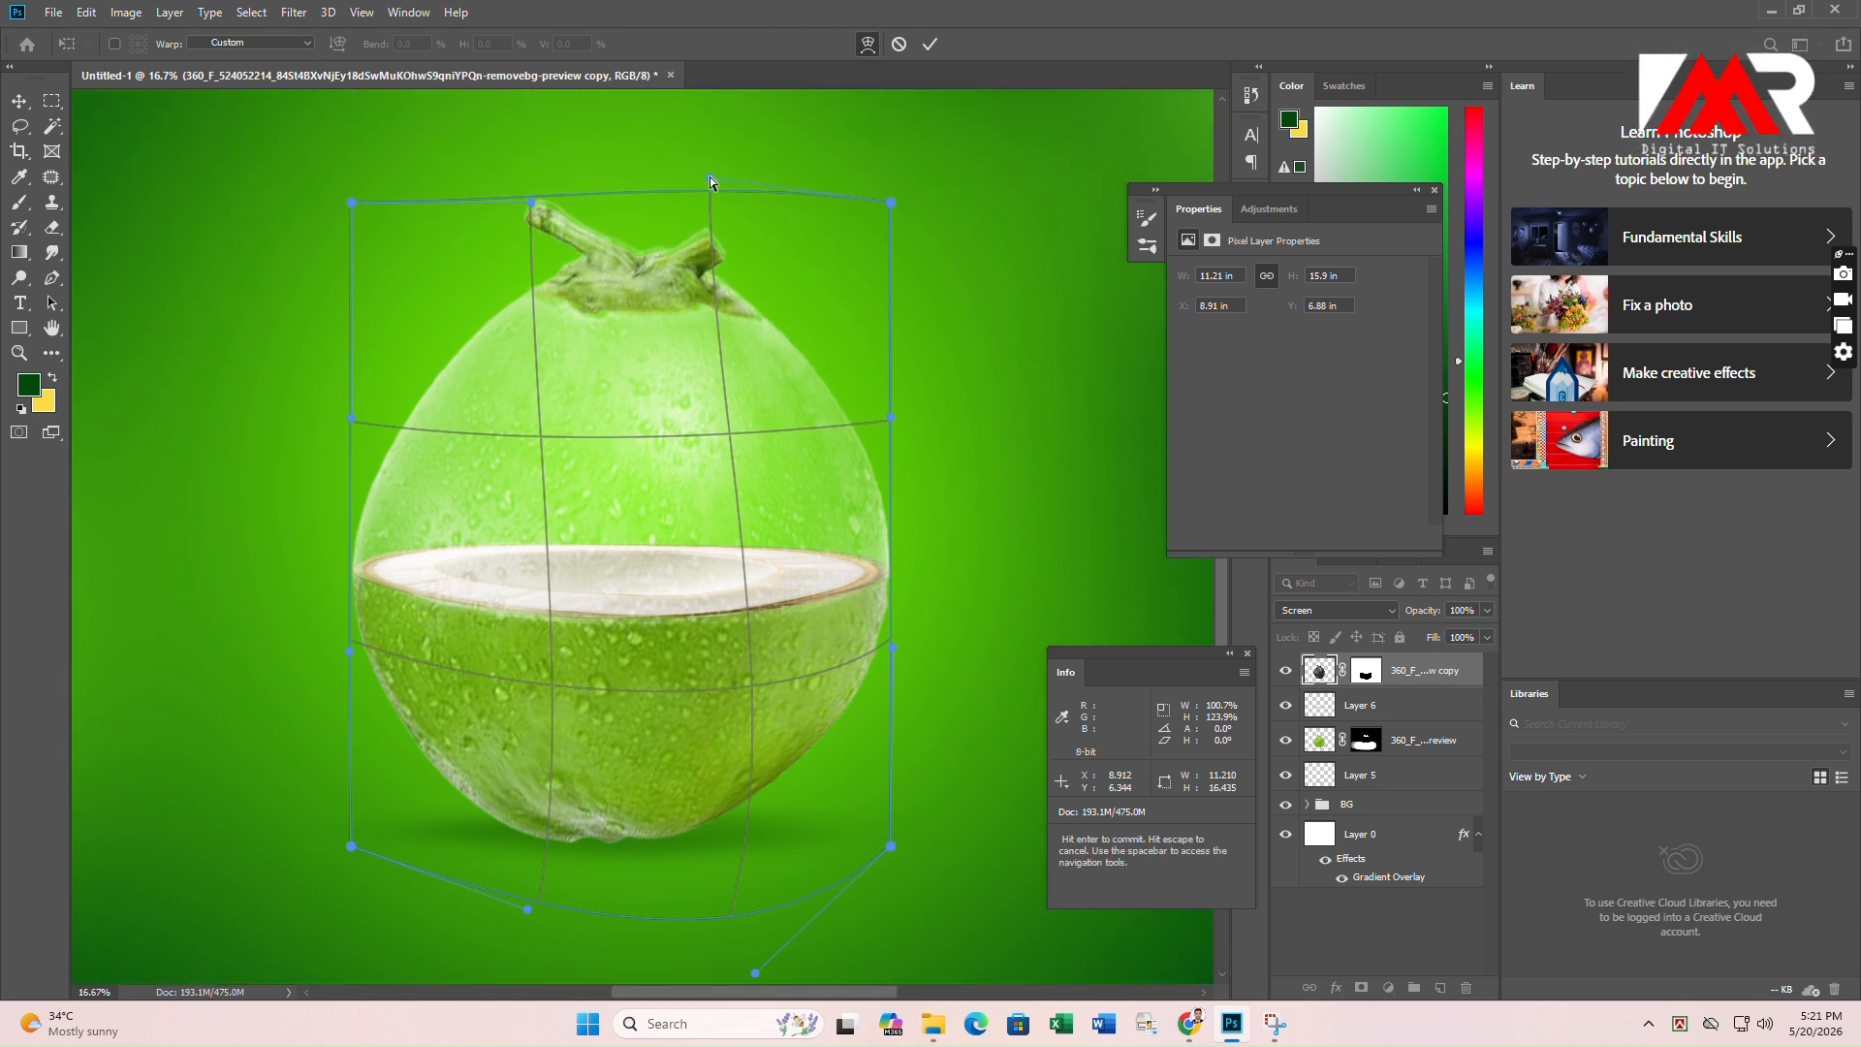
{"action": "key", "text": "Return"}
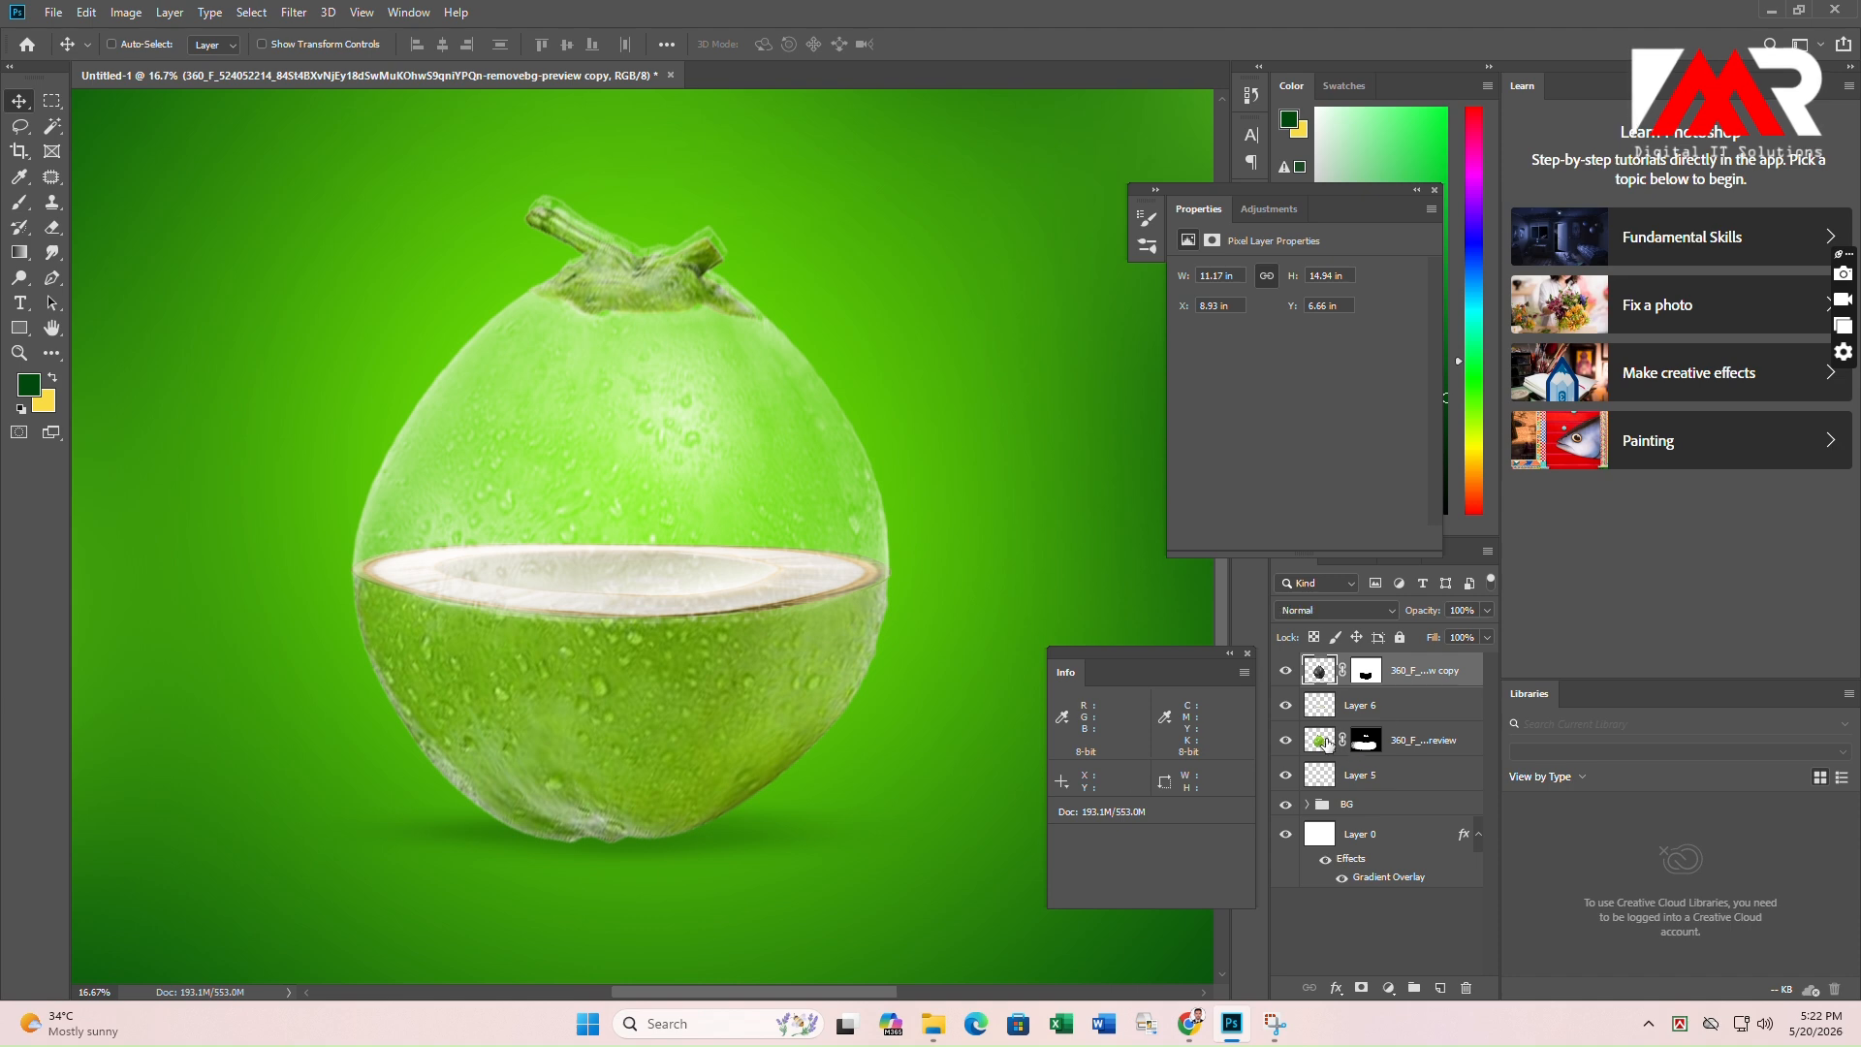
{"action": "left_click", "coordinate": [1326, 742]}
{"action": "key", "text": "ctrl+t"}
{"action": "key", "text": "Escape"}
Erase the doubled stem parts from the Screen-blended coconut copy with the Eraser, reducing the brush for the area beside the stem.
{"action": "key", "text": "e"}
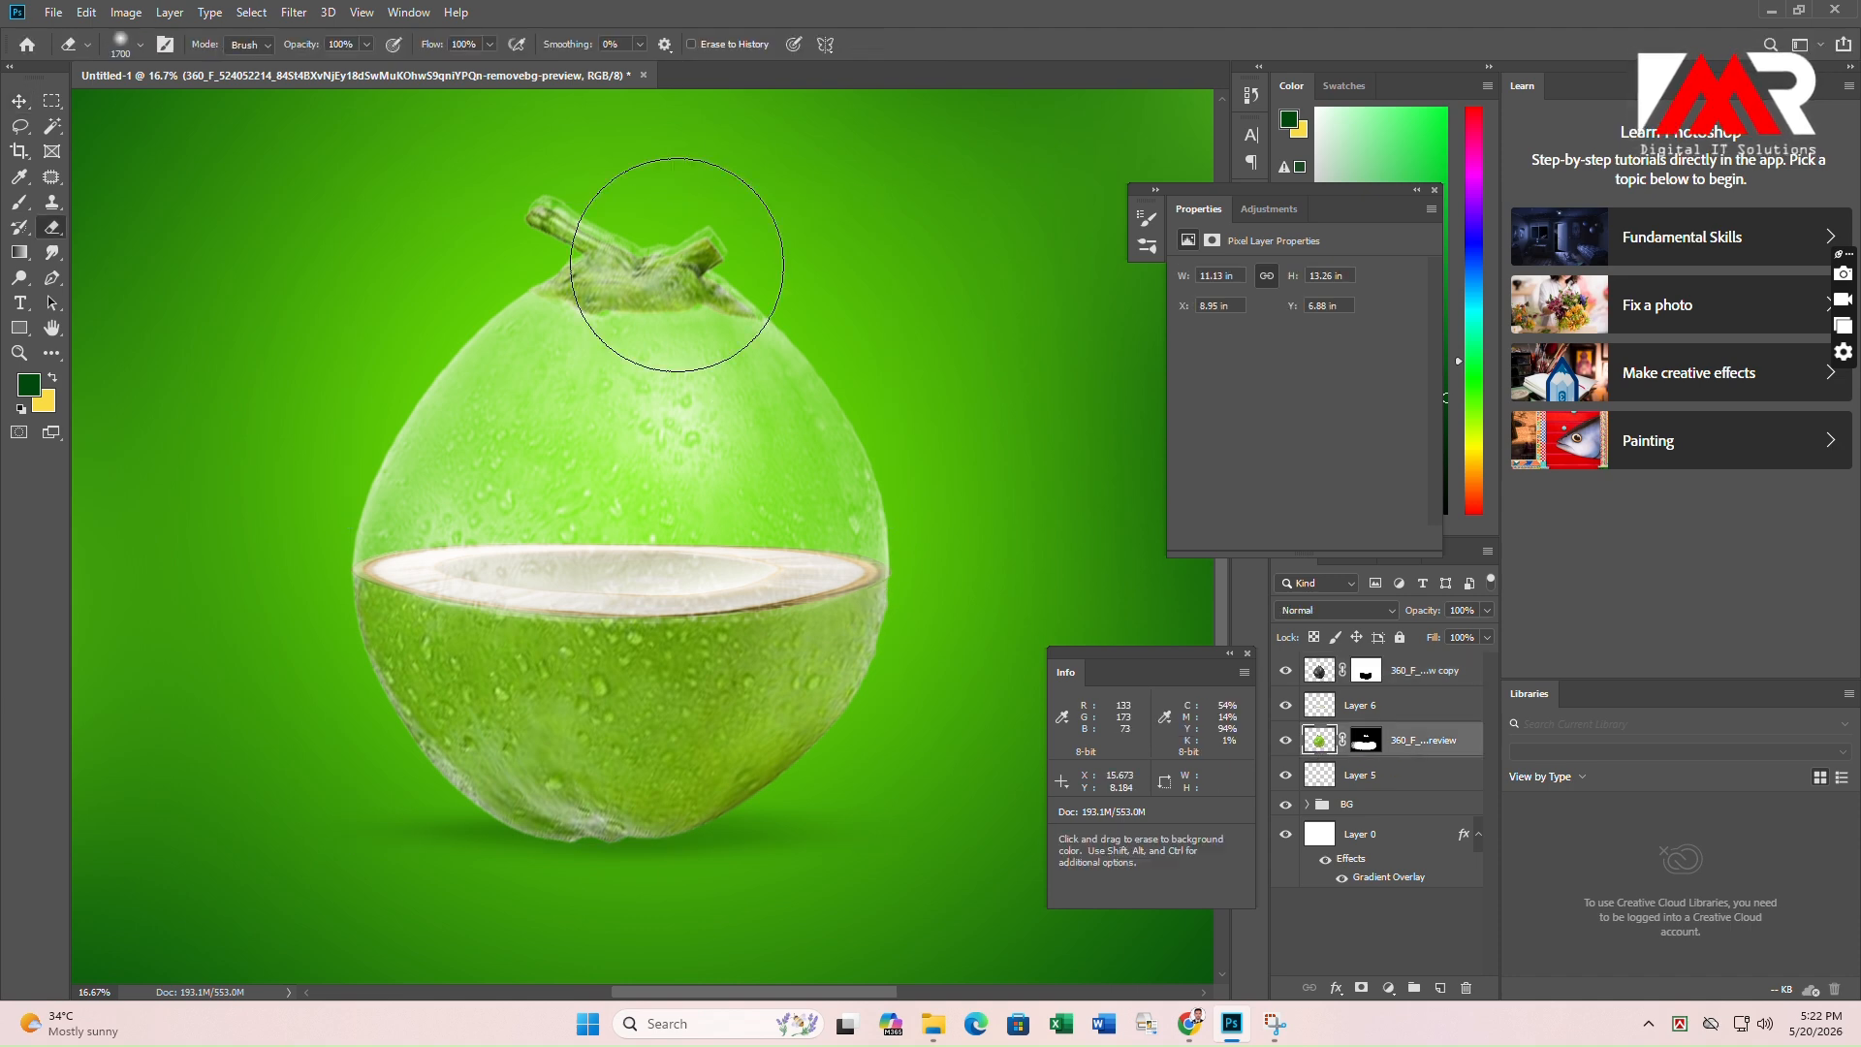
{"action": "left_click", "coordinate": [1319, 670]}
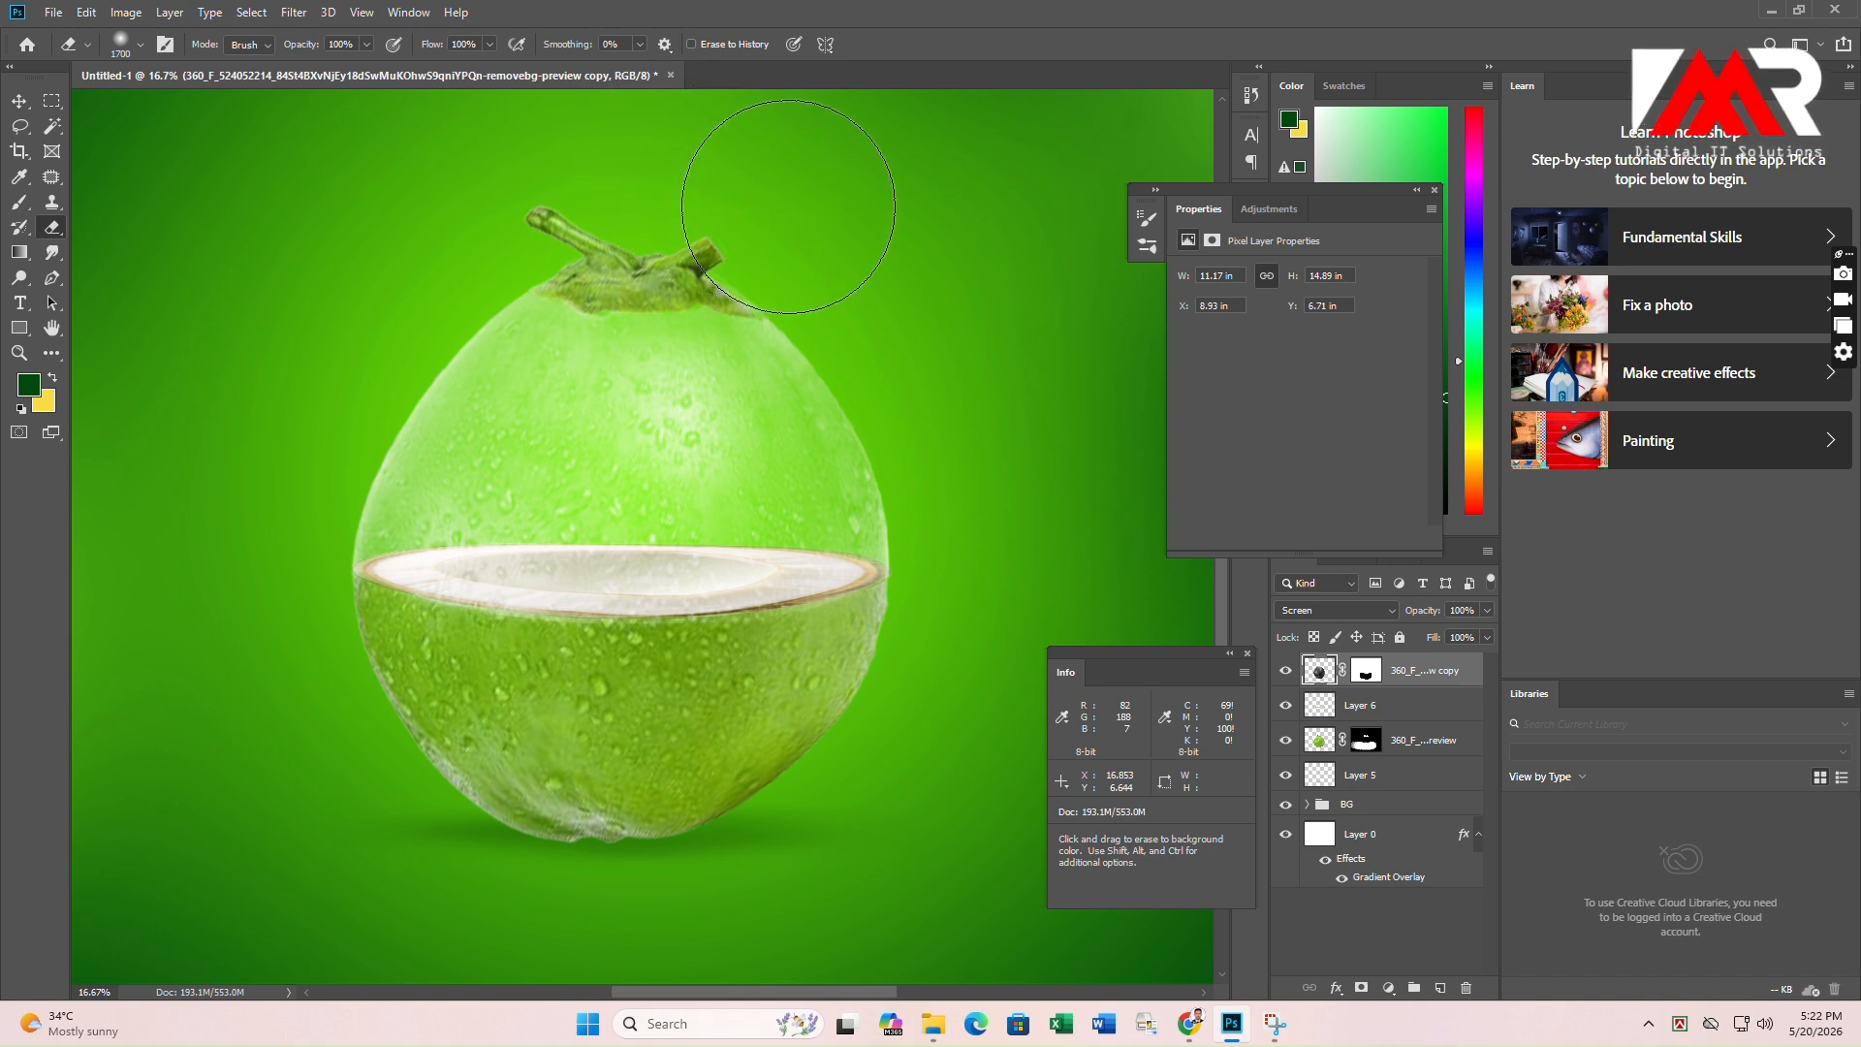
{"action": "key", "text": "bracketleft"}
{"action": "key", "text": "bracketleft"}
{"action": "key", "text": "bracketleft"}
{"action": "key", "text": "bracketleft"}
{"action": "key", "text": "bracketleft"}
{"action": "key", "text": "bracketleft"}
{"action": "key", "text": "bracketleft"}
{"action": "key", "text": "bracketleft"}
{"action": "key", "text": "bracketleft"}
{"action": "key", "text": "bracketleft"}
{"action": "key", "text": "bracketleft"}
{"action": "key", "text": "bracketleft"}
{"action": "key", "text": "bracketleft"}
{"action": "key", "text": "bracketleft"}
{"action": "key", "text": "bracketleft"}
{"action": "scroll", "coordinate": [759, 281], "scroll_direction": "up", "scroll_amount": 2}
{"action": "left_click_drag", "start_coordinate": [733, 299], "coordinate": [778, 331]}
{"action": "key", "text": "v"}
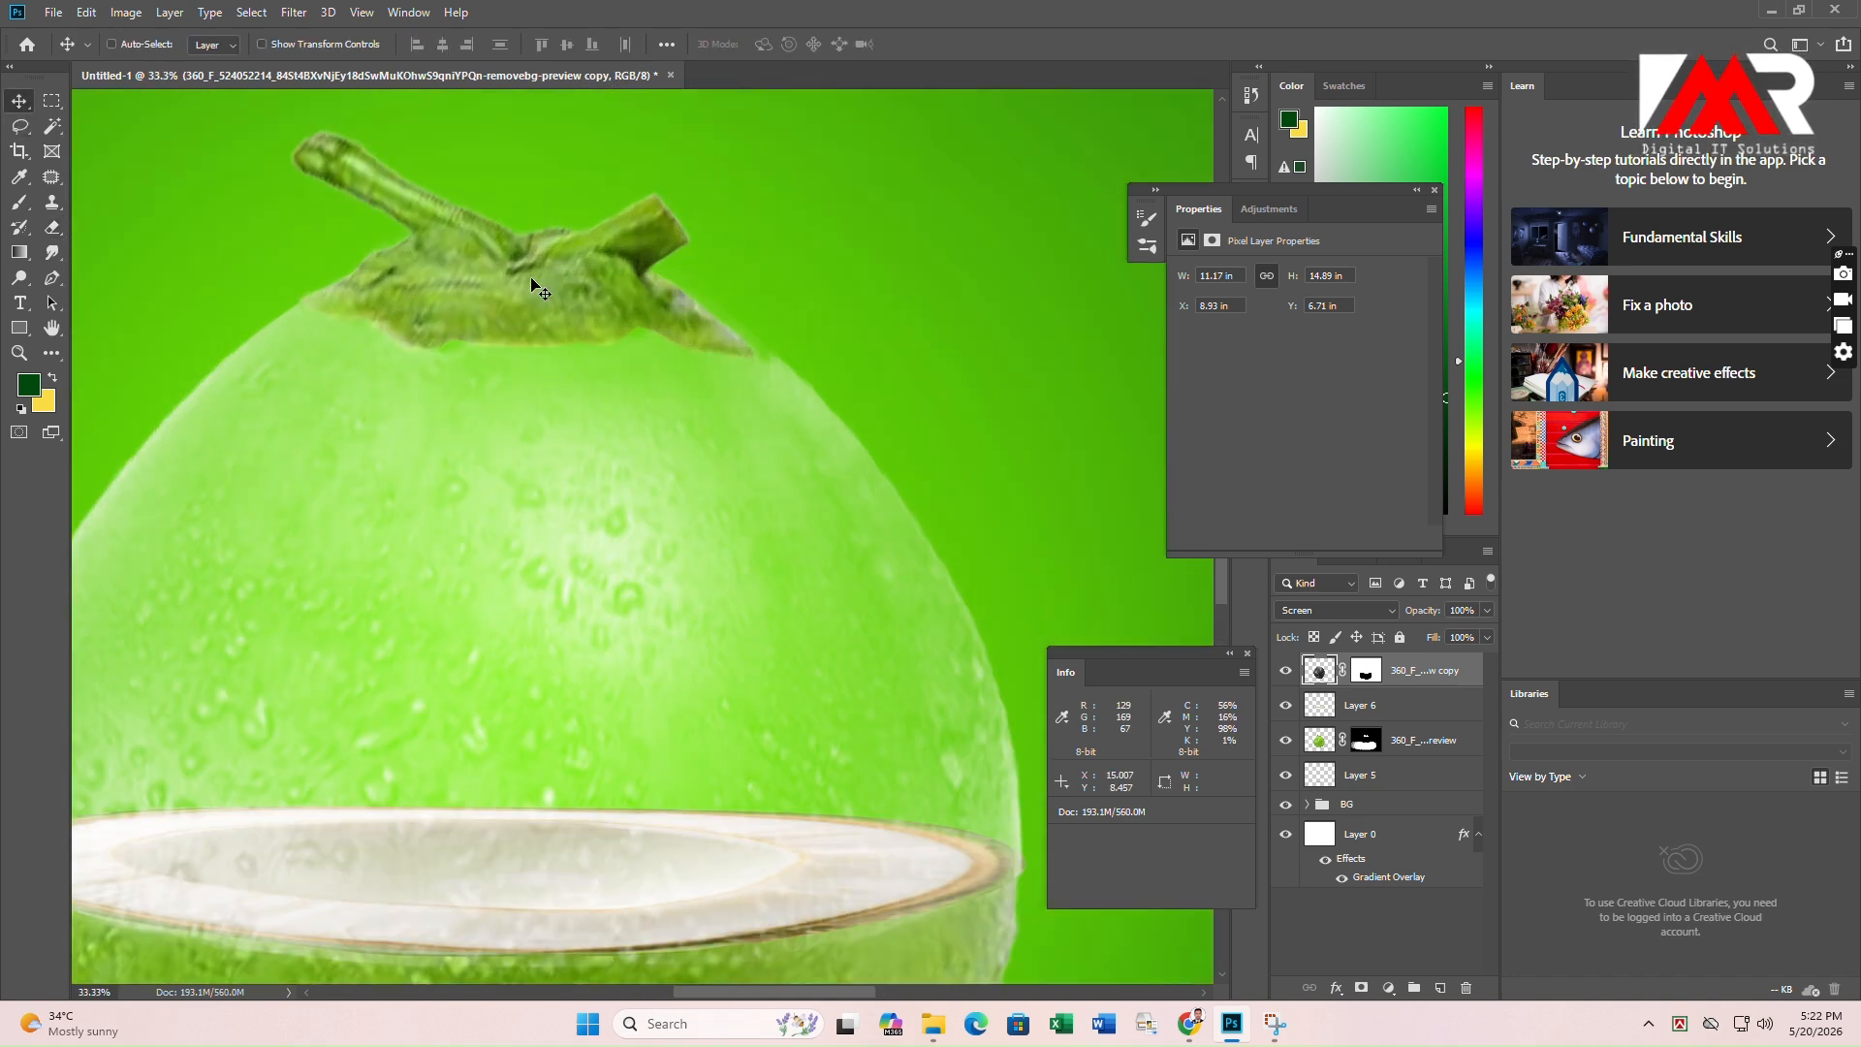
Warp the original coconut layer by pulling its upper right corner slightly outward, and apply the transform.
{"action": "left_click", "coordinate": [1319, 740]}
{"action": "key", "text": "ctrl+t"}
{"action": "right_click", "coordinate": [492, 268]}
{"action": "left_click", "coordinate": [538, 392]}
{"action": "left_click_drag", "start_coordinate": [1026, 126], "coordinate": [1069, 120]}
{"action": "scroll", "coordinate": [795, 291], "scroll_direction": "down", "scroll_amount": 1}
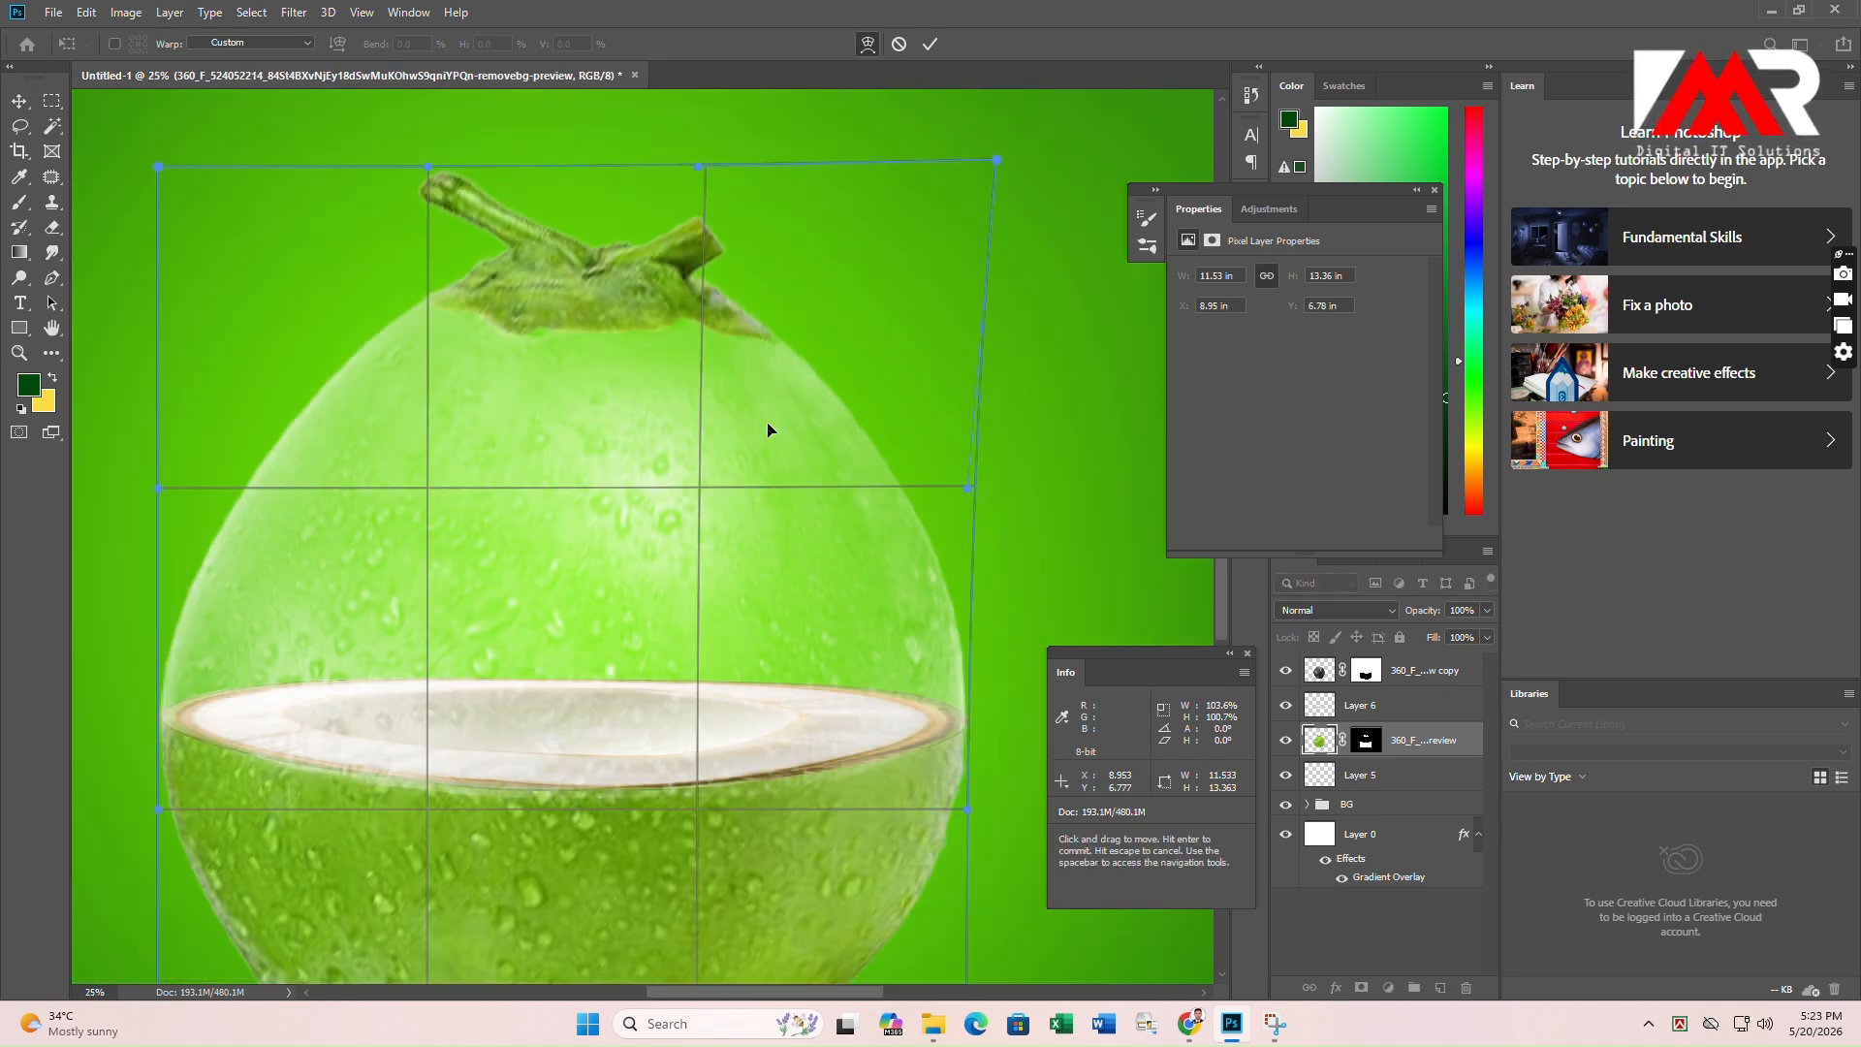
{"action": "scroll", "coordinate": [768, 419], "scroll_direction": "down", "scroll_amount": 1}
{"action": "key", "text": "Return"}
Place the 22423-9-real-fish-photos goldfish above the cut face layer, scale it down, and position it in the right side of the glass half.
{"action": "left_click", "coordinate": [1378, 774]}
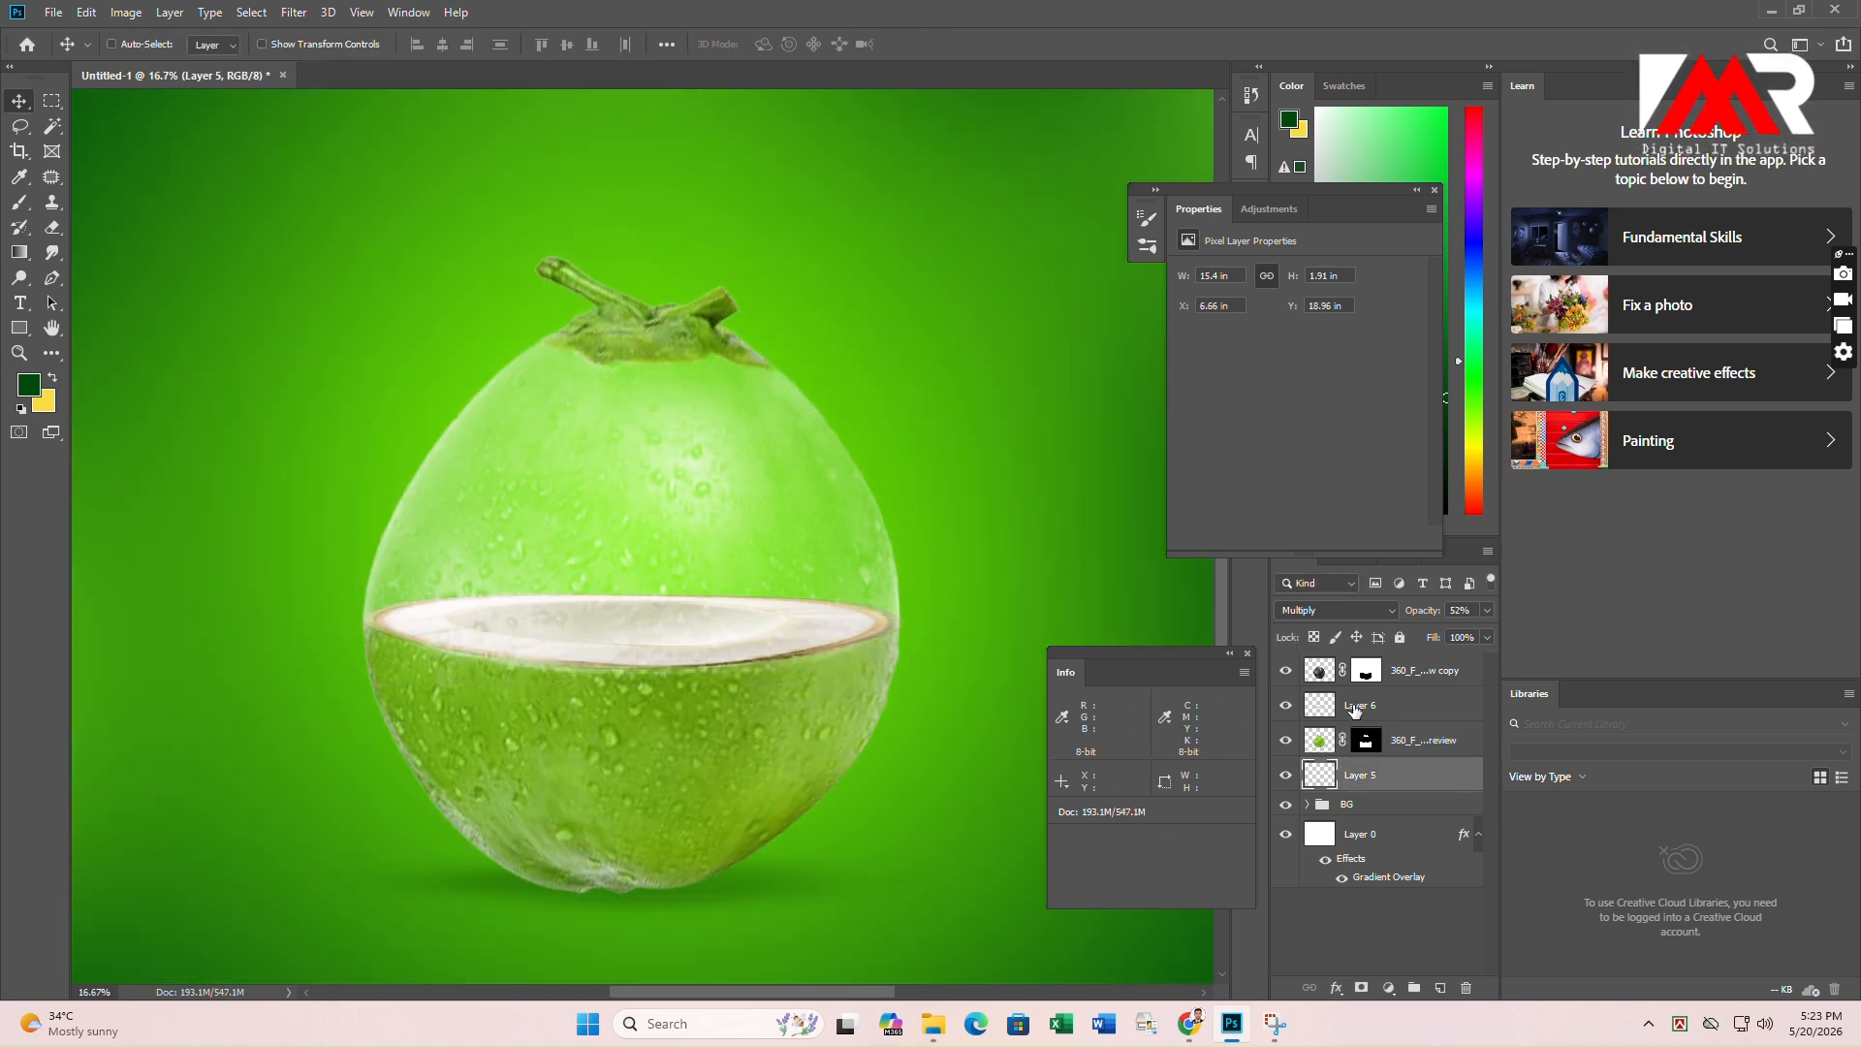
{"action": "left_click", "coordinate": [1352, 707]}
{"action": "left_click", "coordinate": [933, 1023]}
{"action": "left_click", "coordinate": [122, 54]}
{"action": "double_click", "coordinate": [640, 192]}
{"action": "left_click", "coordinate": [226, 205]}
{"action": "double_click", "coordinate": [226, 206]}
{"action": "left_click_drag", "start_coordinate": [432, 199], "coordinate": [731, 526]}
{"action": "left_click_drag", "start_coordinate": [840, 627], "coordinate": [735, 563]}
{"action": "left_click", "coordinate": [744, 43]}
{"action": "left_click_drag", "start_coordinate": [628, 498], "coordinate": [729, 521]}
Place the second goldfish image, scale it to 43.68%, flip it horizontally, and position it in the upper left of the glass half.
{"action": "left_click", "coordinate": [932, 1024]}
{"action": "left_click_drag", "start_coordinate": [548, 204], "coordinate": [676, 527]}
{"action": "left_click_drag", "start_coordinate": [675, 527], "coordinate": [580, 475]}
{"action": "left_click_drag", "start_coordinate": [715, 645], "coordinate": [601, 530]}
{"action": "left_click_drag", "start_coordinate": [516, 478], "coordinate": [618, 578]}
{"action": "right_click", "coordinate": [619, 527]}
{"action": "left_click", "coordinate": [667, 753]}
{"action": "left_click_drag", "start_coordinate": [698, 631], "coordinate": [623, 548]}
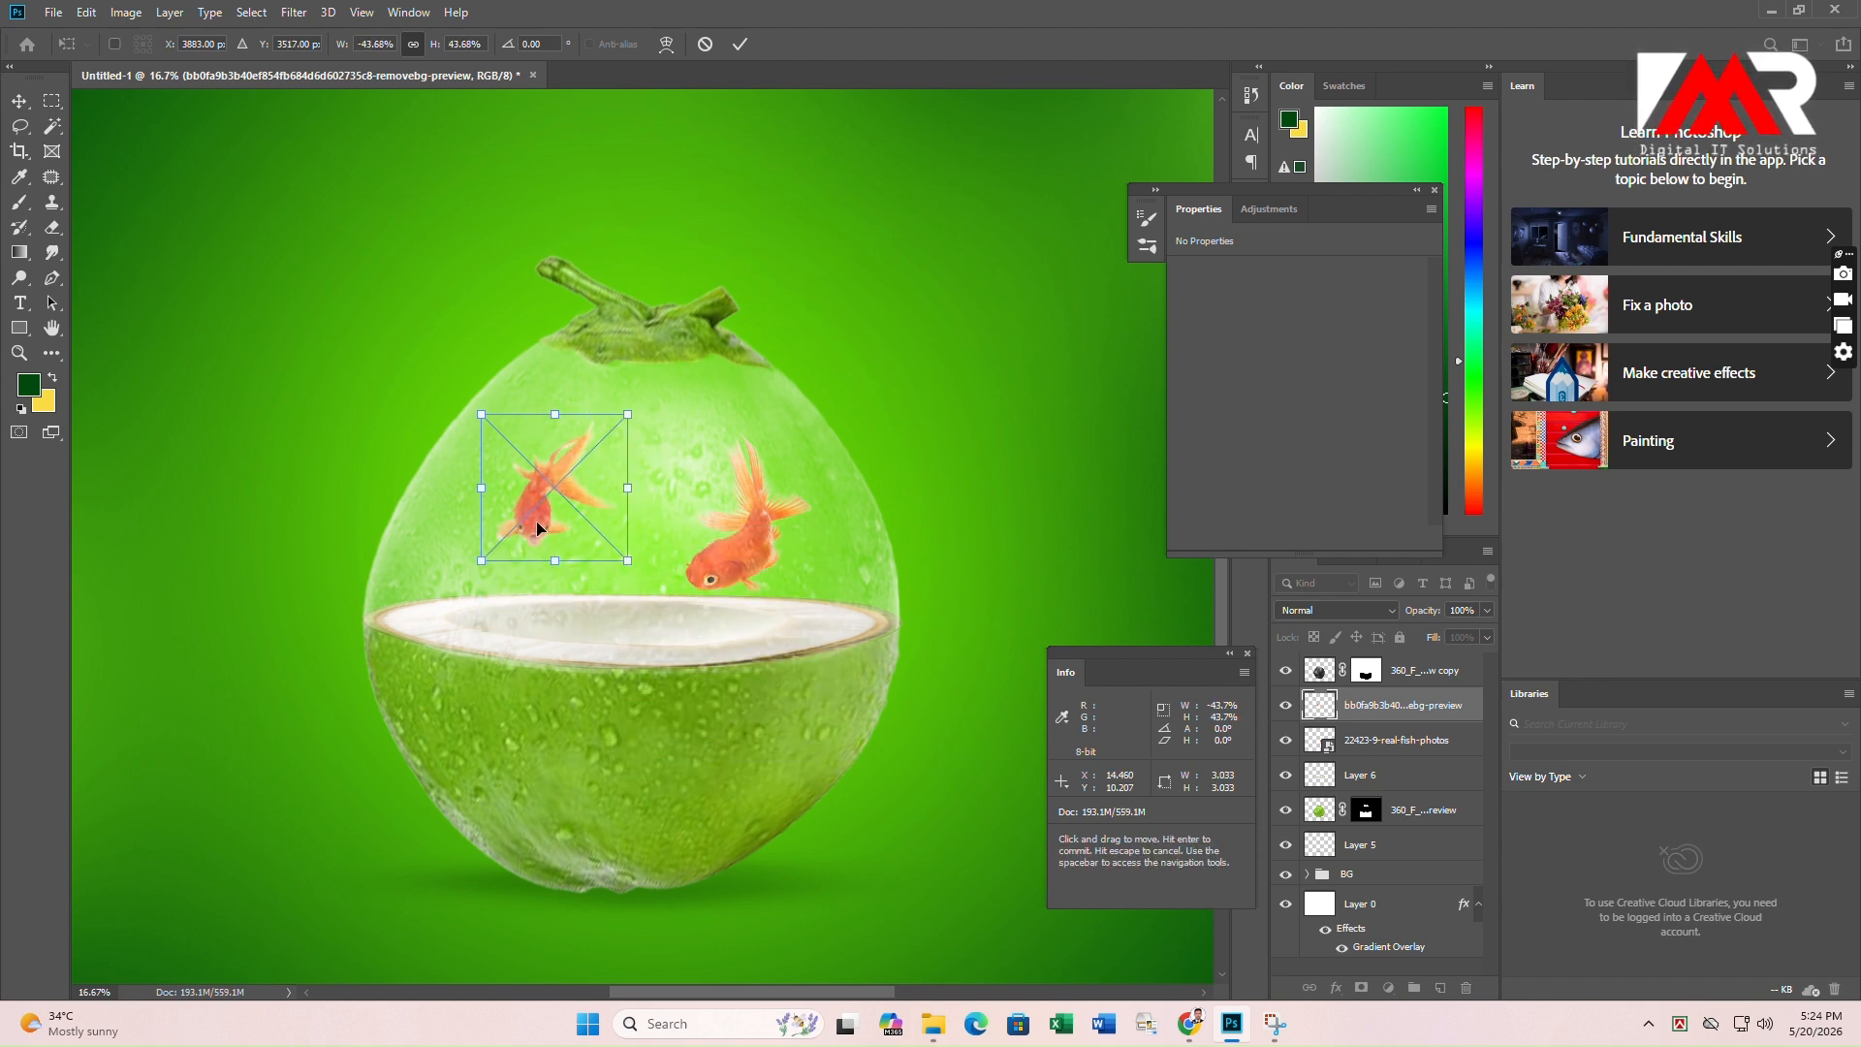
{"action": "left_click", "coordinate": [739, 44]}
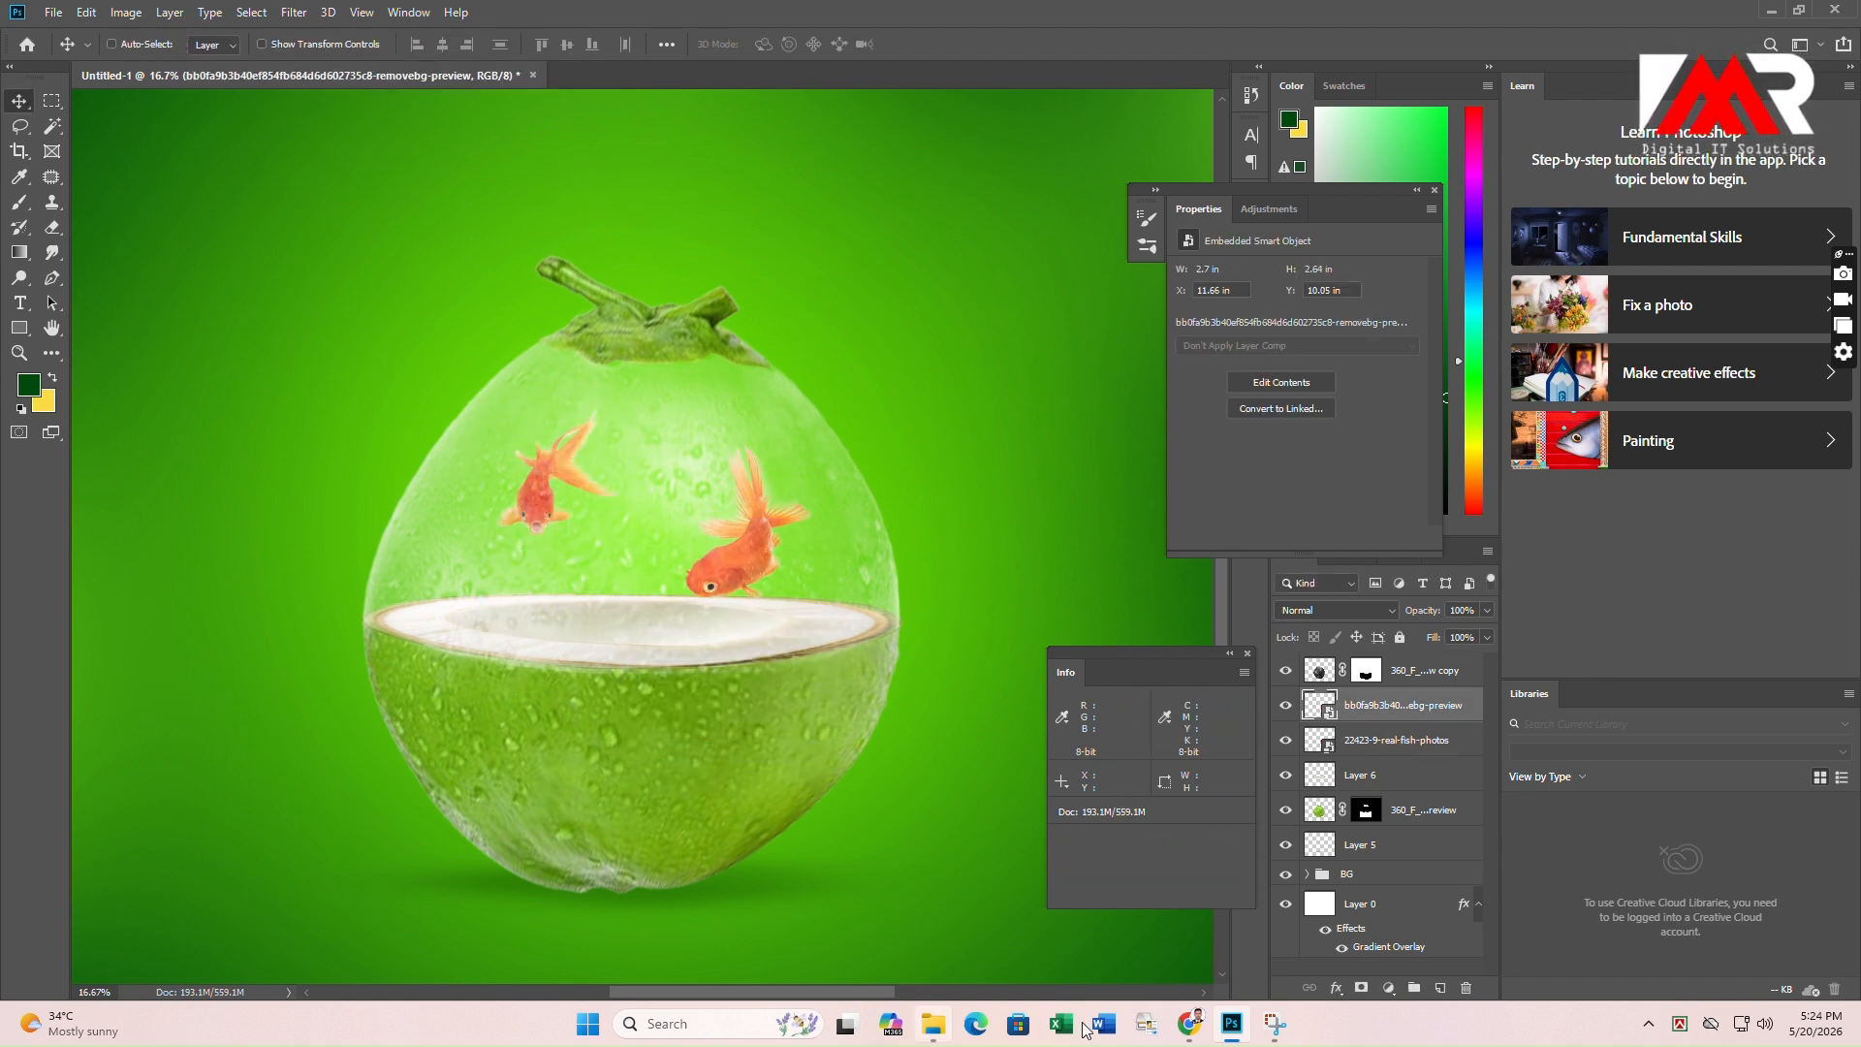
Place the vecteezy_goldfish-swimming-gracefully_57347861 image, scale it to 5.69%, and position it just above the left part of the cut face.
{"action": "left_click", "coordinate": [933, 1022]}
{"action": "left_click_drag", "start_coordinate": [852, 208], "coordinate": [685, 582]}
{"action": "scroll", "coordinate": [684, 582], "scroll_direction": "down", "scroll_amount": 3}
{"action": "left_click_drag", "start_coordinate": [862, 764], "coordinate": [637, 573]}
{"action": "scroll", "coordinate": [662, 555], "scroll_direction": "up", "scroll_amount": 3}
{"action": "left_click_drag", "start_coordinate": [731, 681], "coordinate": [621, 574]}
{"action": "left_click_drag", "start_coordinate": [585, 511], "coordinate": [607, 561]}
{"action": "left_click_drag", "start_coordinate": [643, 624], "coordinate": [591, 570]}
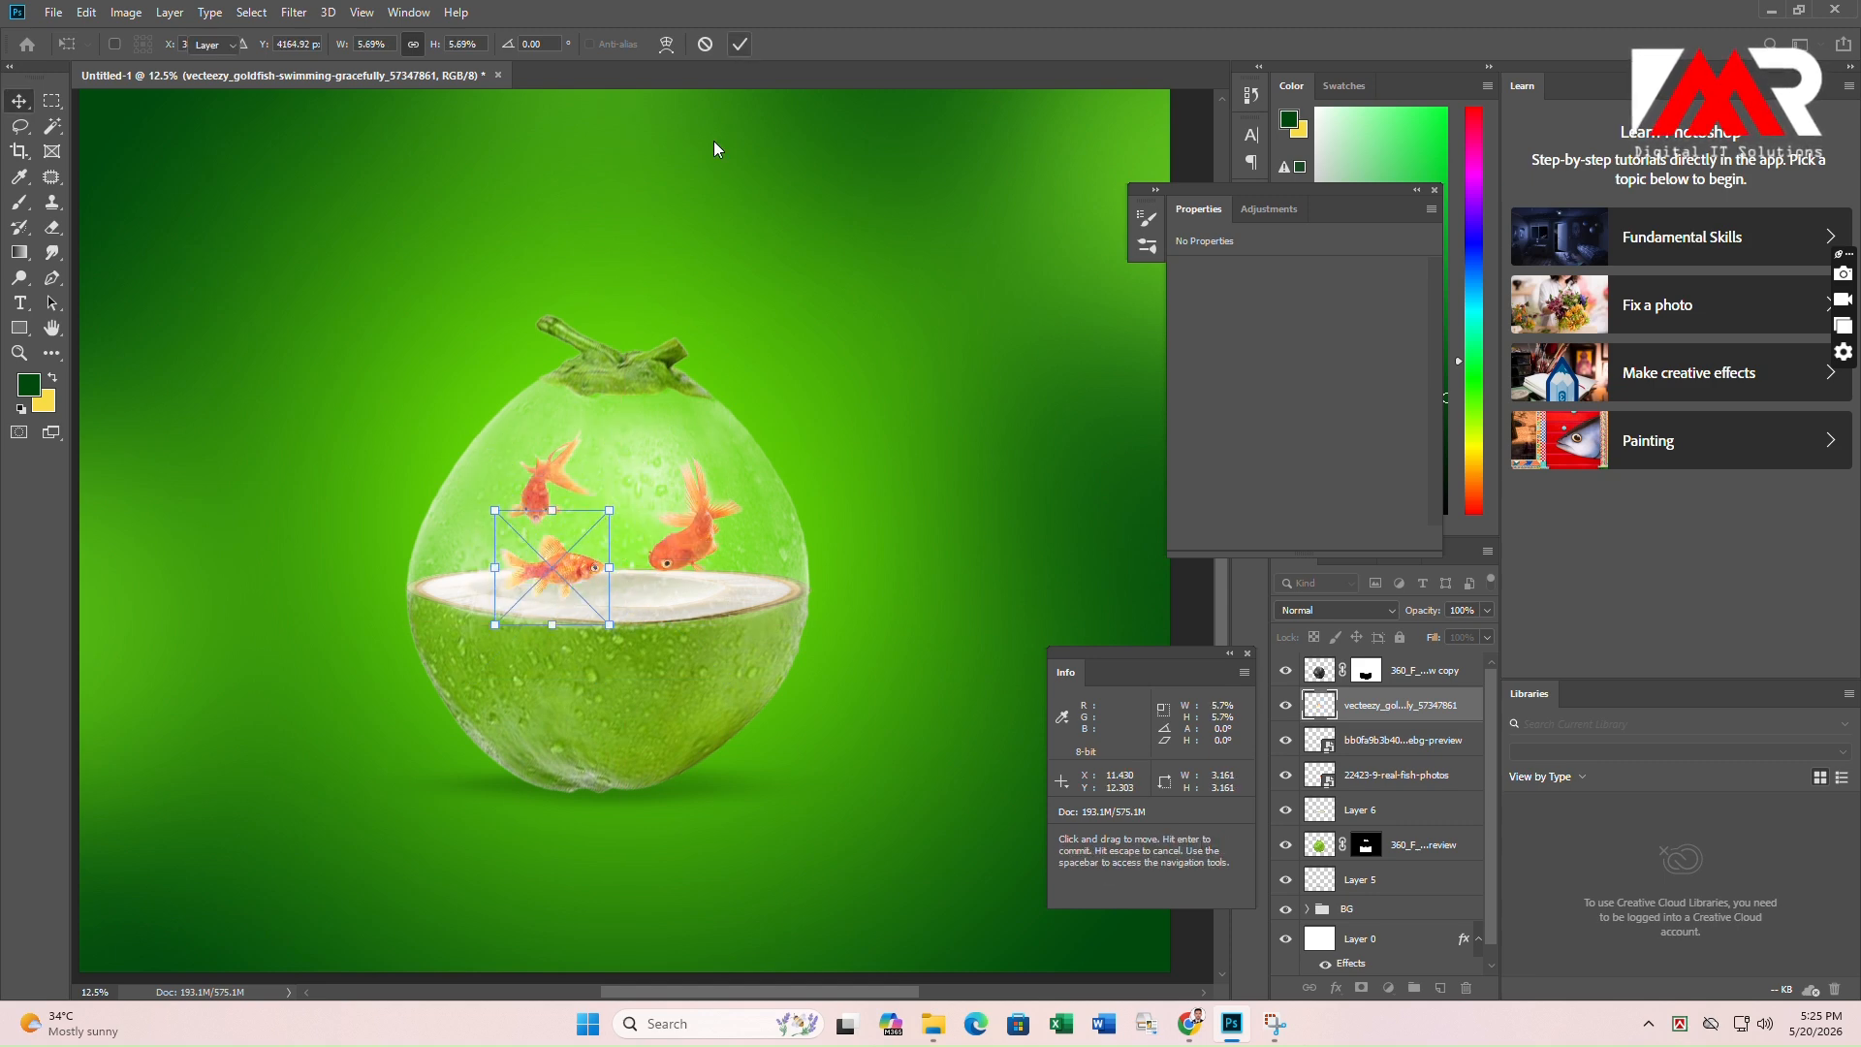
{"action": "left_click", "coordinate": [740, 45]}
{"action": "scroll", "coordinate": [670, 435], "scroll_direction": "down", "scroll_amount": 1}
{"action": "scroll", "coordinate": [670, 436], "scroll_direction": "down", "scroll_amount": 1}
{"action": "scroll", "coordinate": [632, 525], "scroll_direction": "up", "scroll_amount": 1}
Place the pngtree realistic water splash image from the water folder and scale it to about 9.16 by 9.33 in over the cut face.
{"action": "key", "text": "alt+Tab"}
{"action": "key", "text": "alt+Up"}
{"action": "key", "text": "alt+Up"}
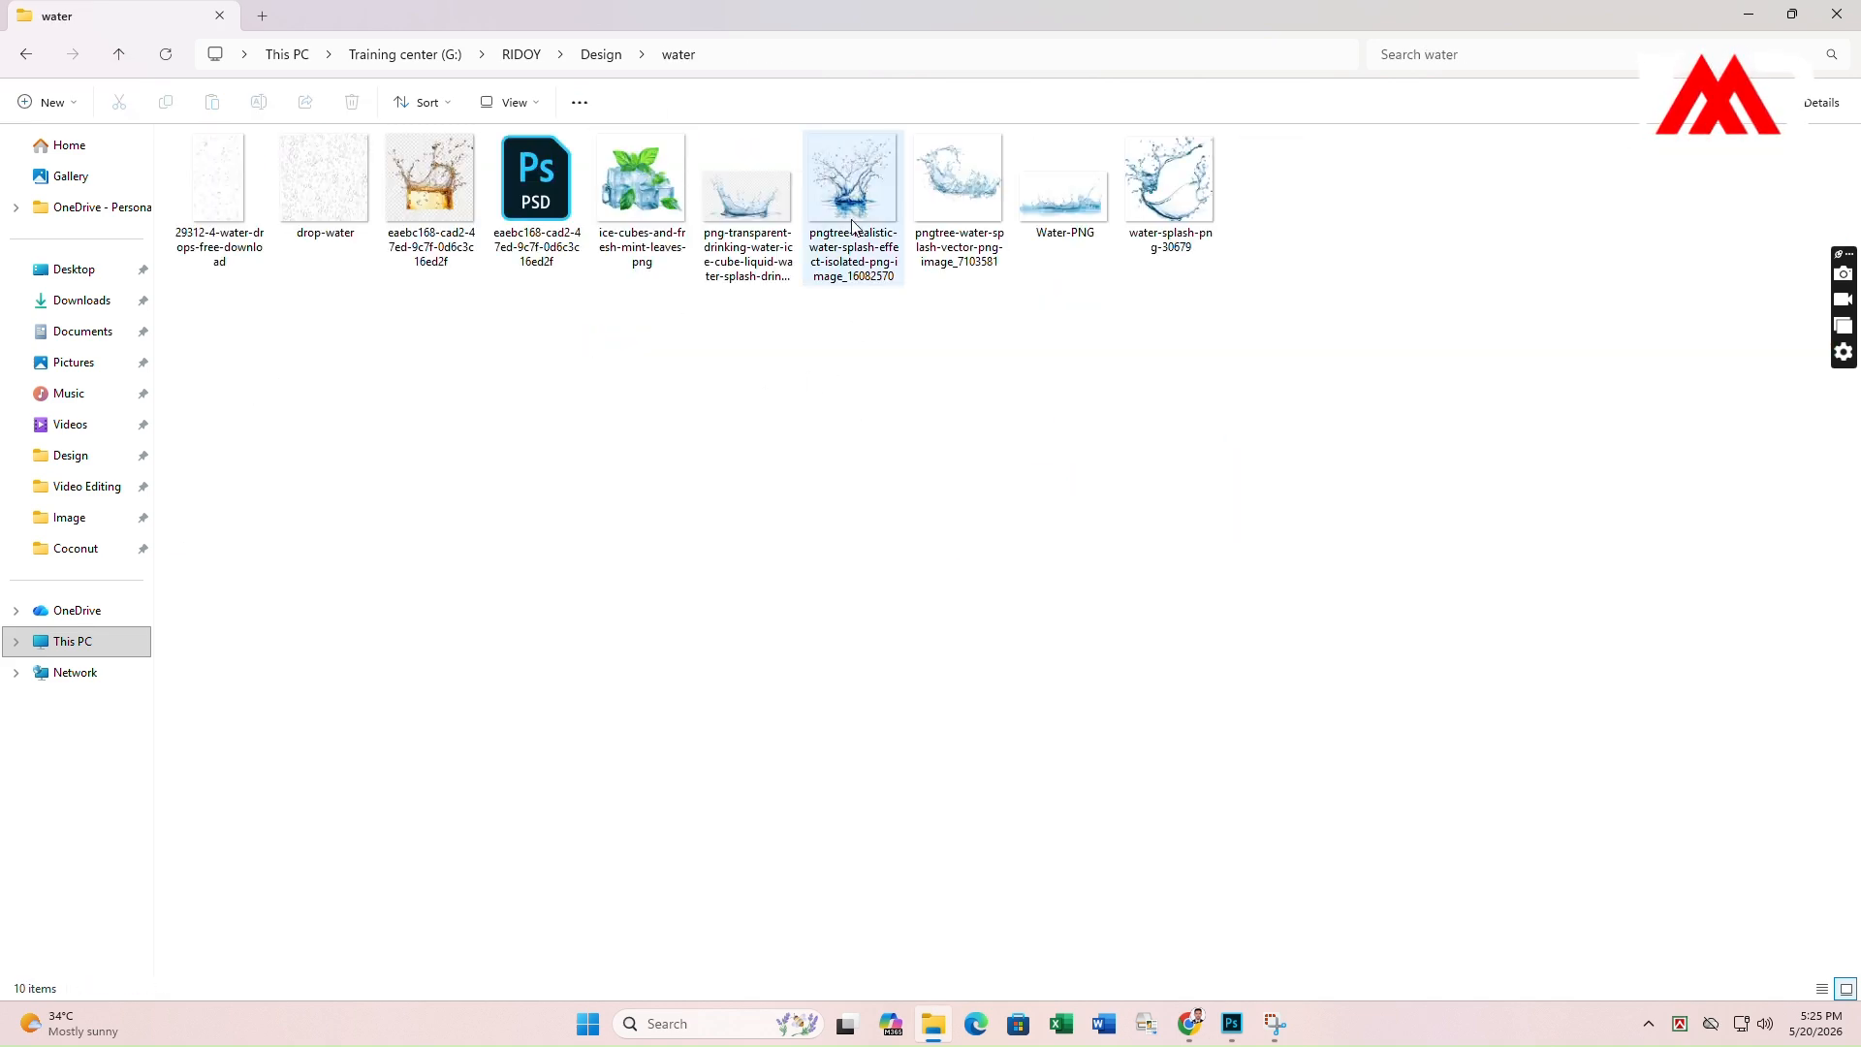
{"action": "left_click", "coordinate": [852, 189]}
{"action": "left_click_drag", "start_coordinate": [851, 189], "coordinate": [1207, 641]}
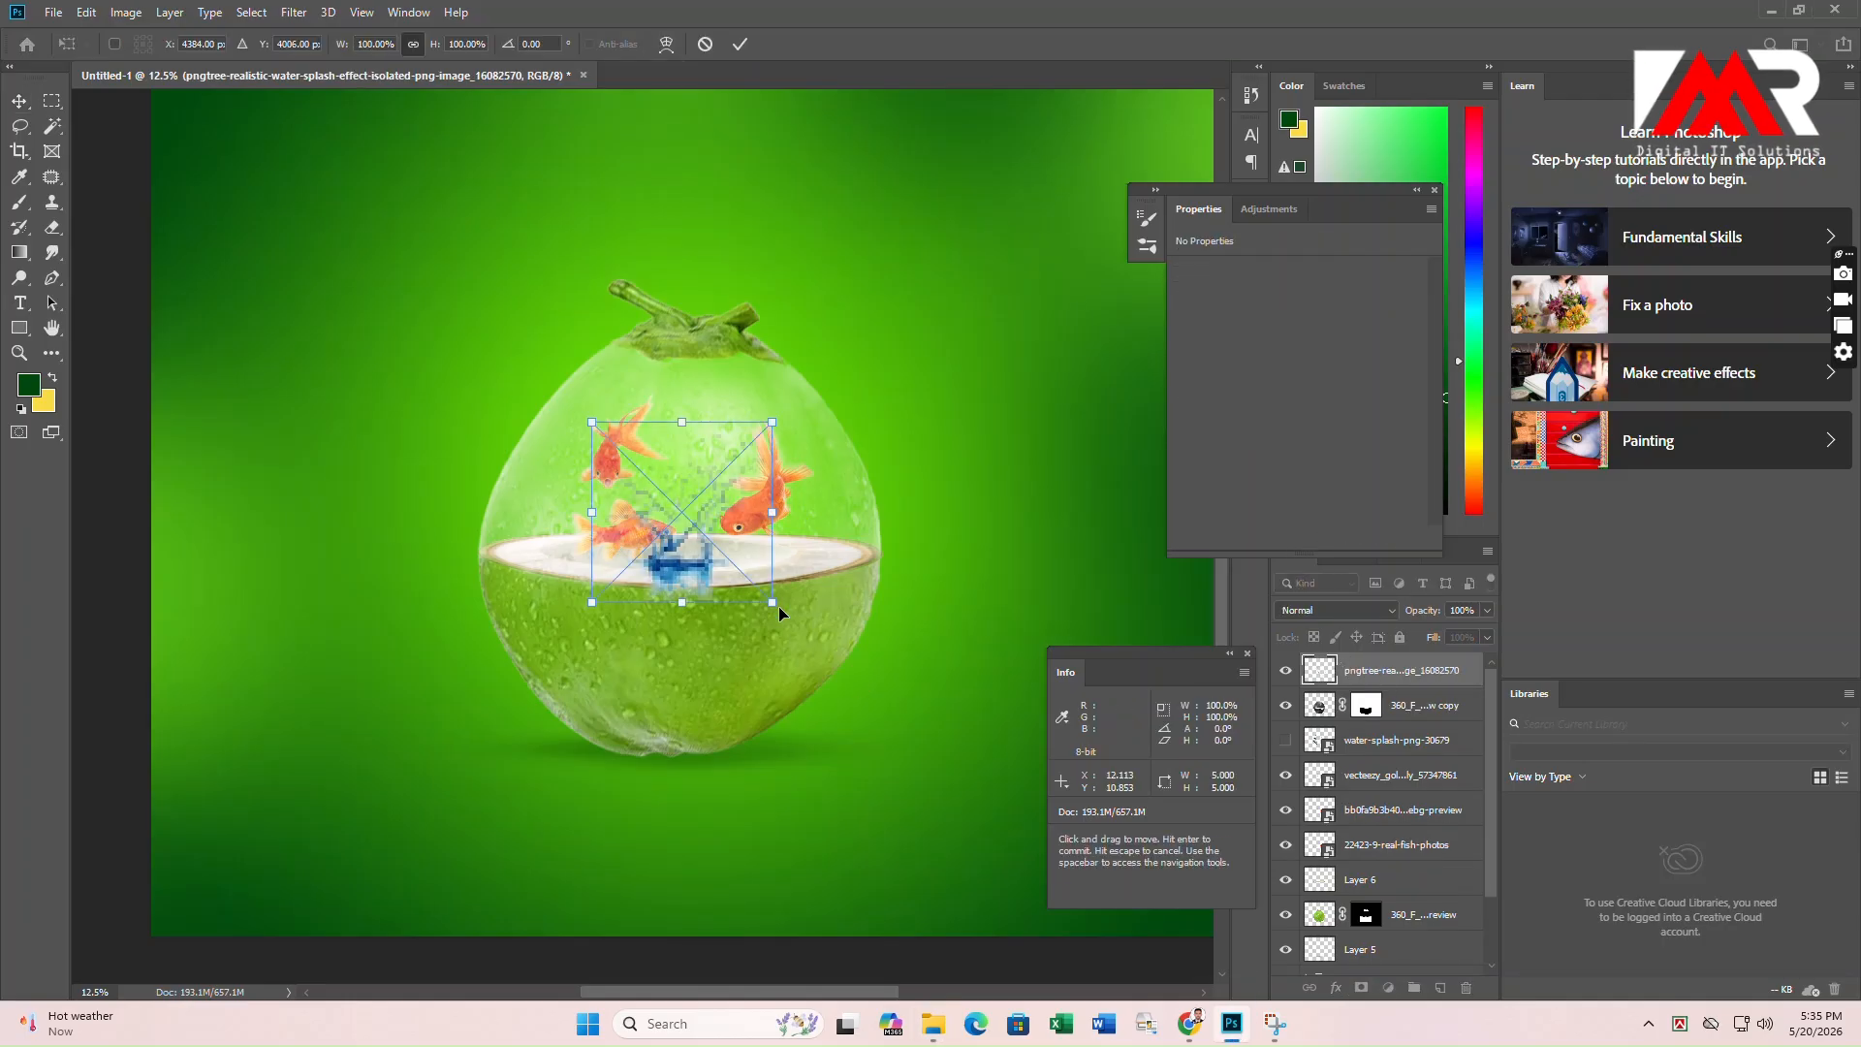
{"action": "left_click_drag", "start_coordinate": [777, 607], "coordinate": [874, 692]}
{"action": "left_click_drag", "start_coordinate": [747, 657], "coordinate": [665, 573]}
{"action": "left_click_drag", "start_coordinate": [790, 614], "coordinate": [887, 669]}
{"action": "left_click_drag", "start_coordinate": [670, 604], "coordinate": [699, 519]}
{"action": "left_click", "coordinate": [739, 44]}
Move the water splash layer below the Screen-blended coconut copy and rasterize it.
{"action": "left_click_drag", "start_coordinate": [1400, 679], "coordinate": [1394, 722]}
{"action": "left_click", "coordinate": [1286, 741]}
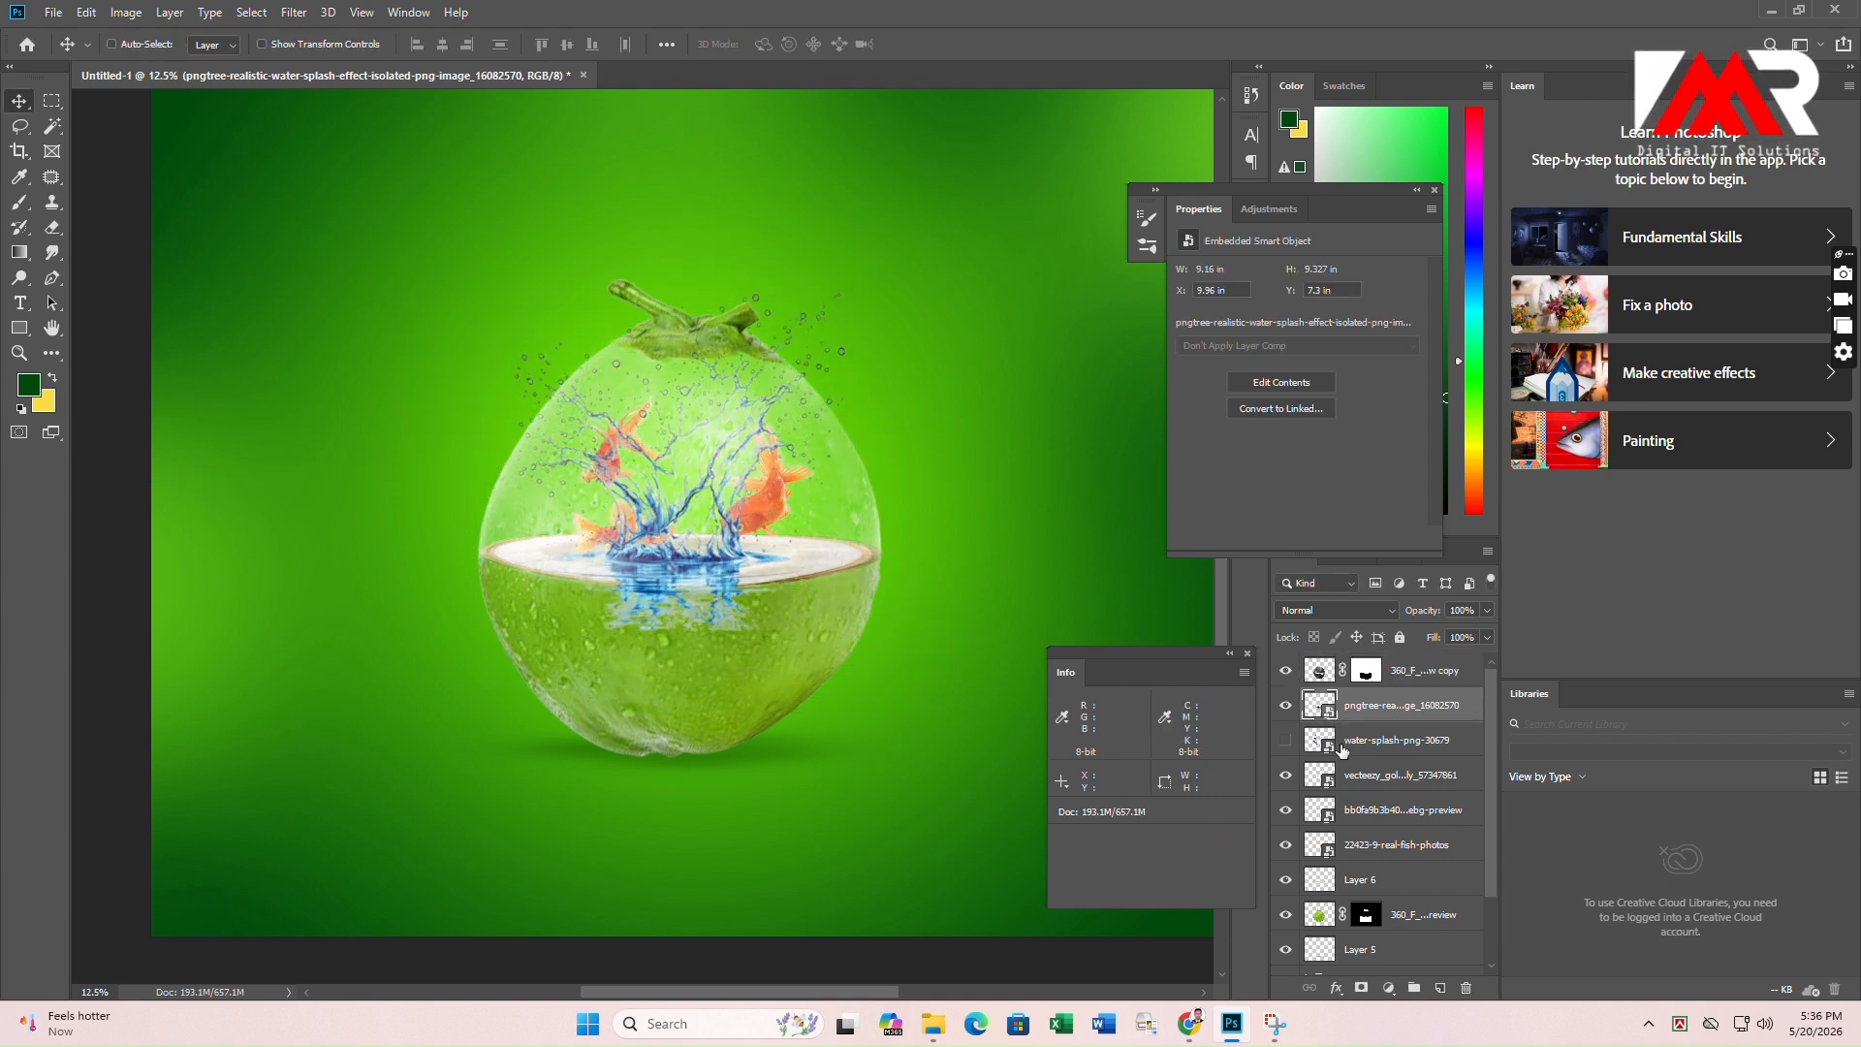
{"action": "right_click", "coordinate": [1368, 710]}
{"action": "left_click", "coordinate": [1416, 710]}
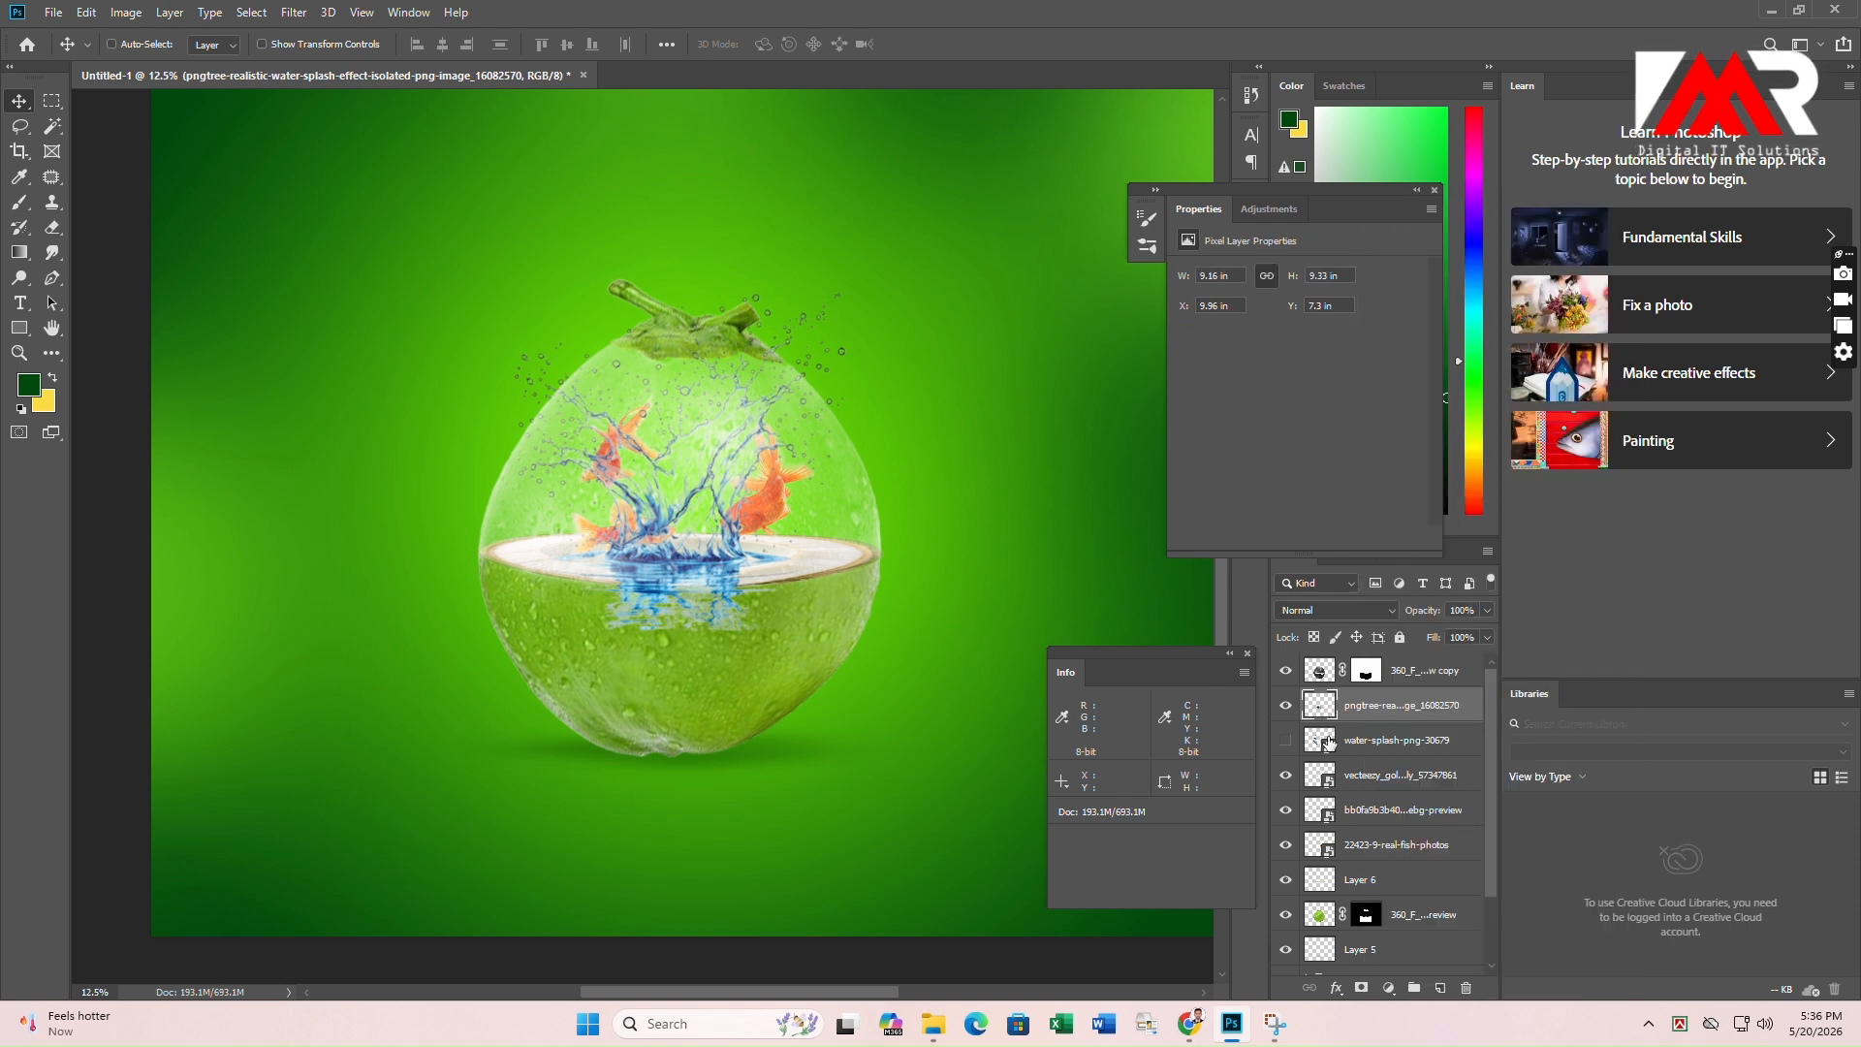
Add a layer mask to the water splash and paint out the droplets outside the coconut and the water below the cut face.
{"action": "left_click", "coordinate": [1362, 989]}
{"action": "key", "text": "b"}
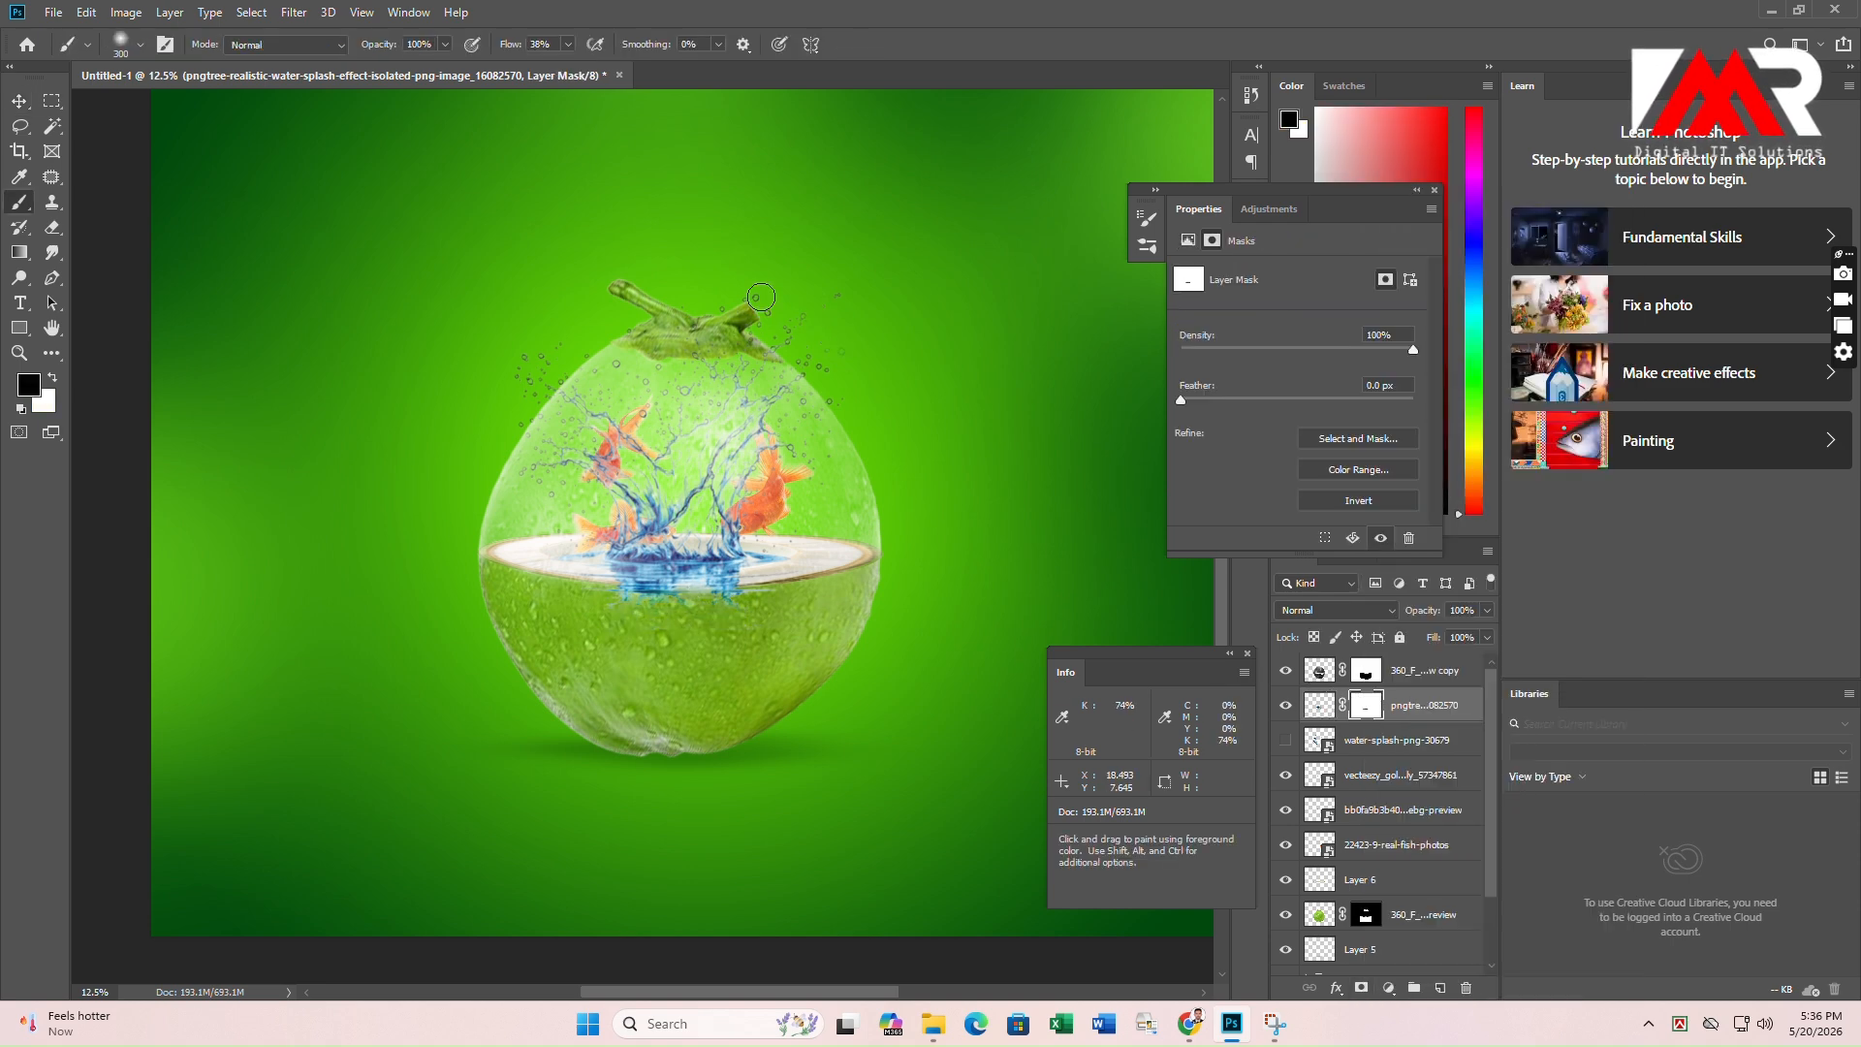
{"action": "scroll", "coordinate": [749, 332], "scroll_direction": "up", "scroll_amount": 1}
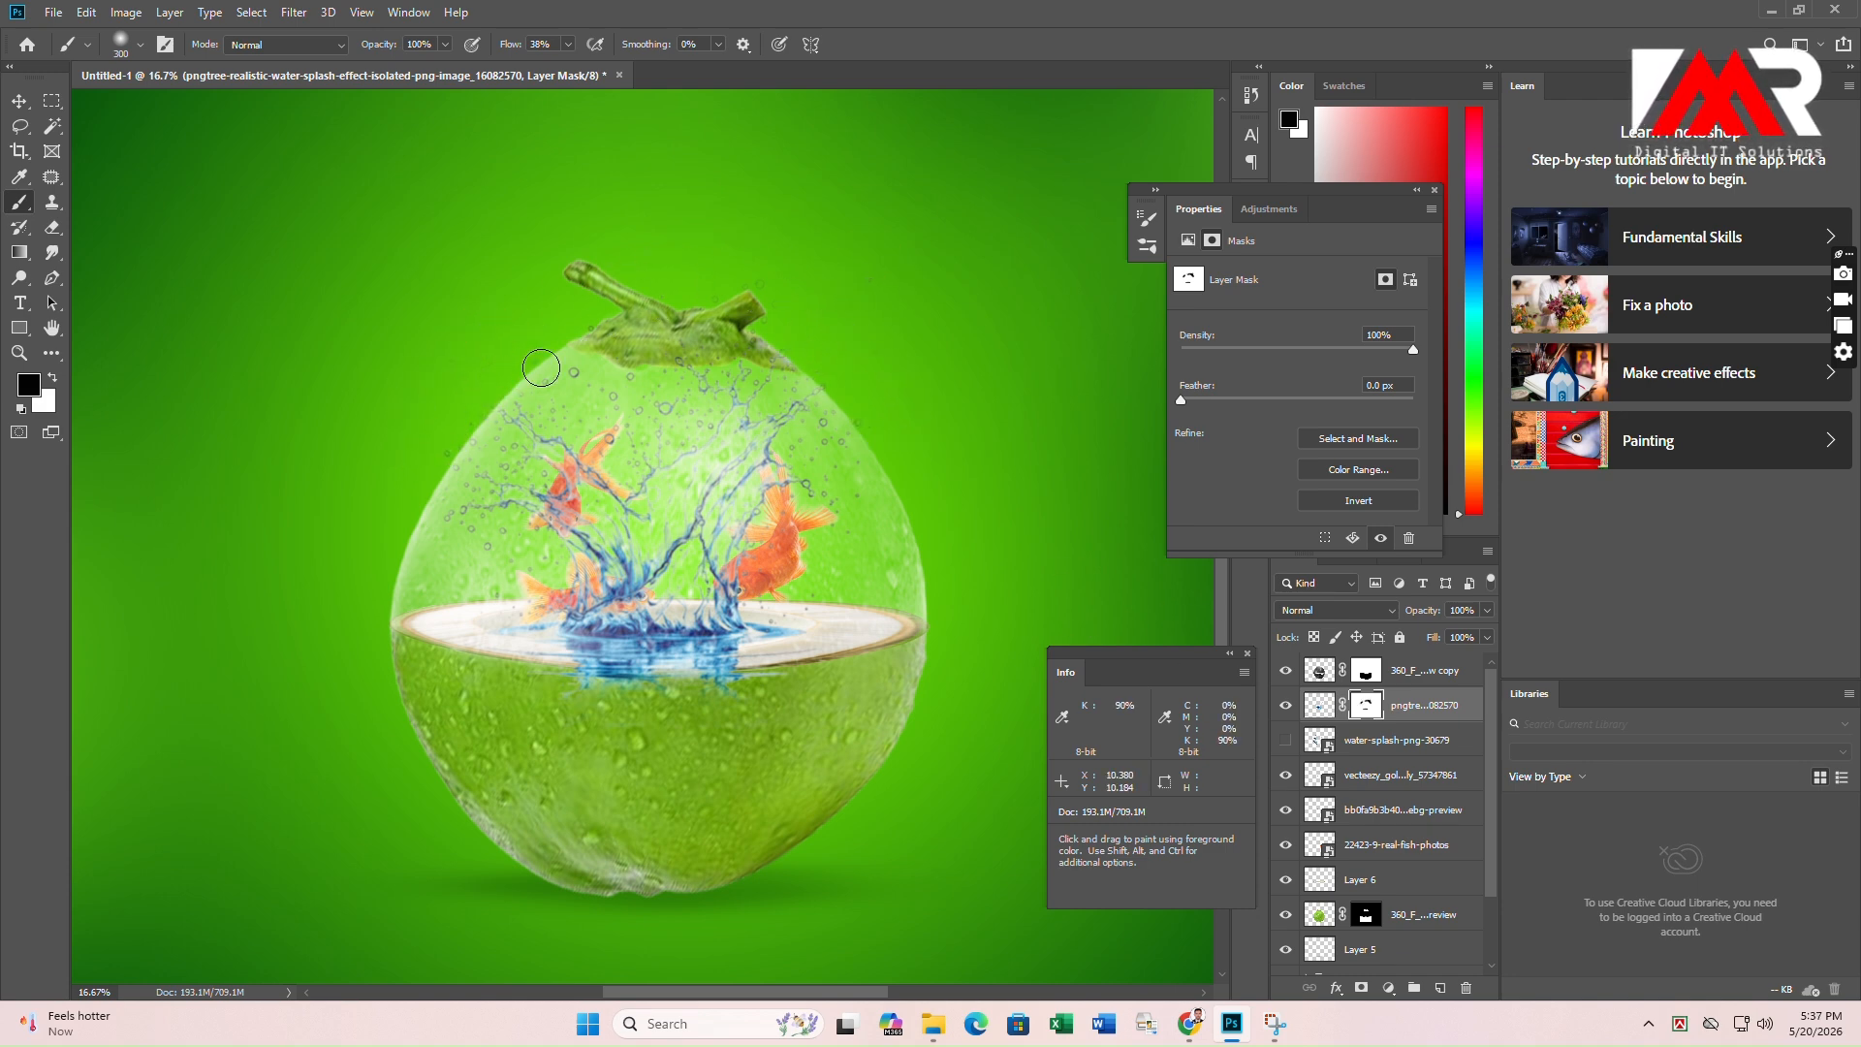
{"action": "left_click_drag", "start_coordinate": [691, 666], "coordinate": [550, 681]}
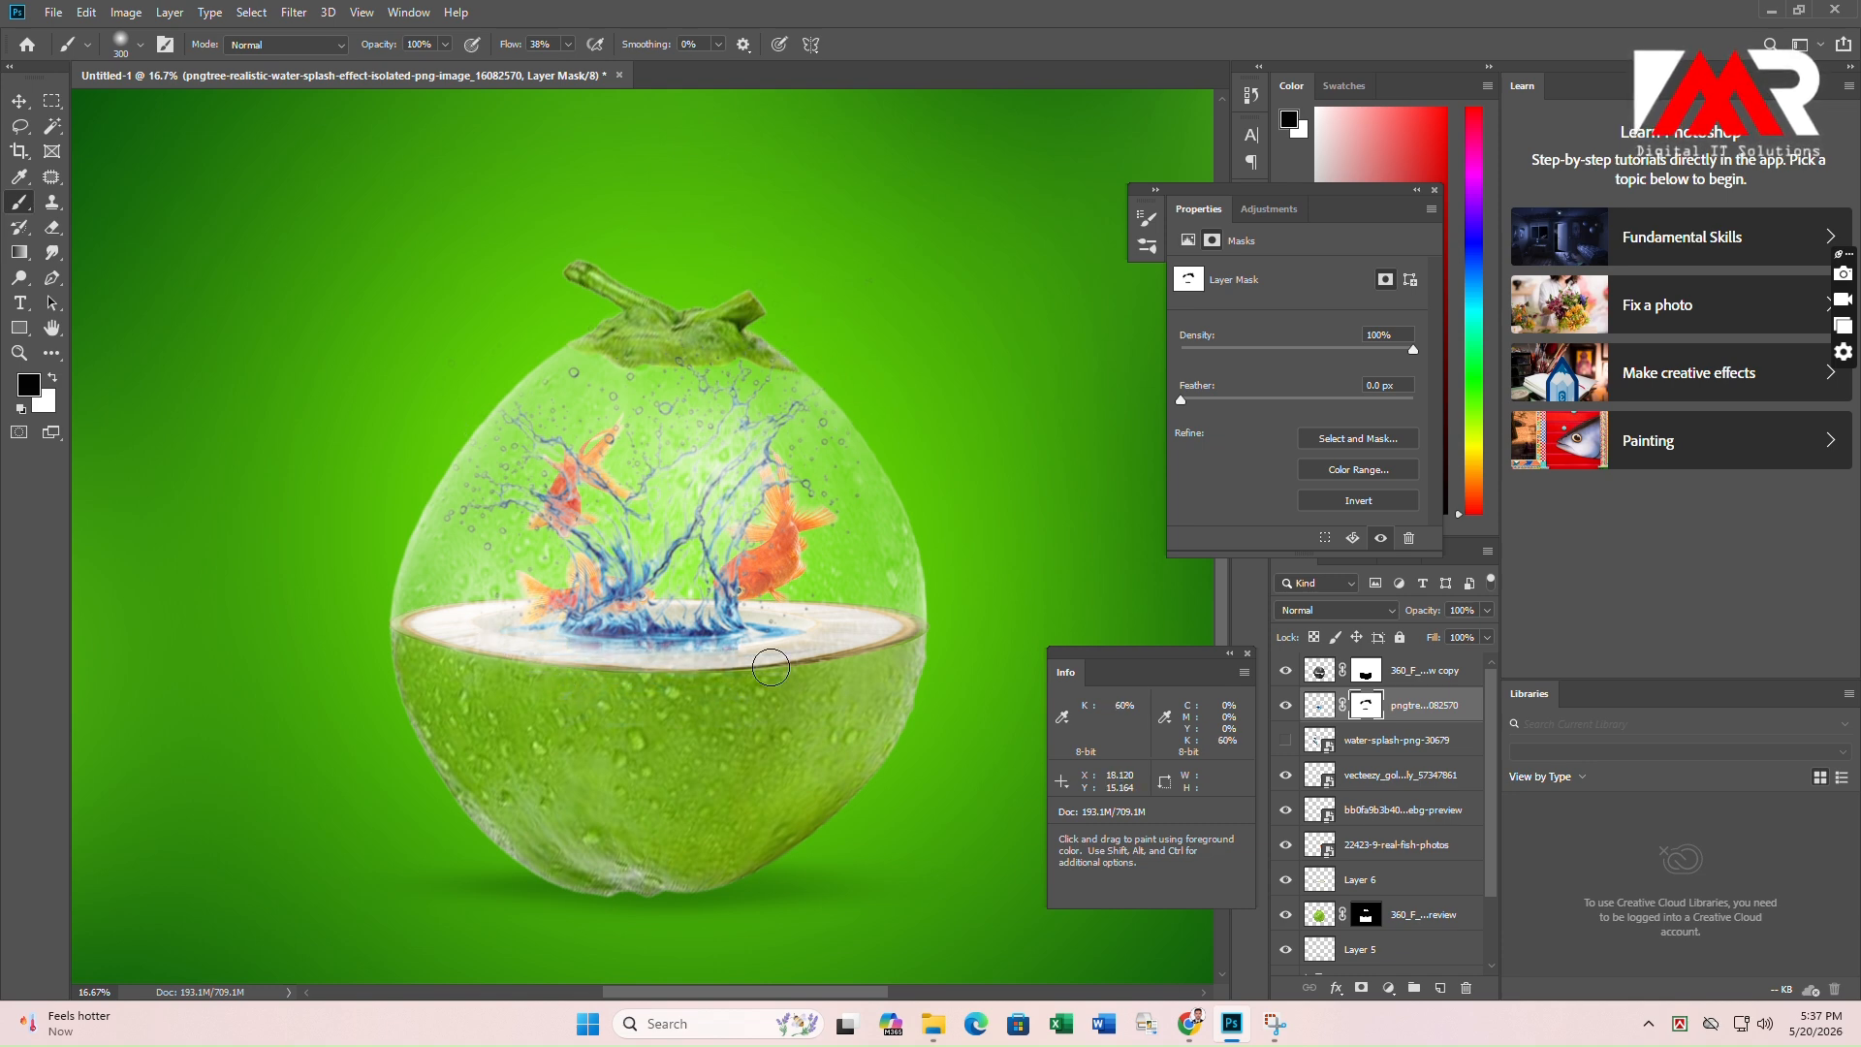
Move the water splash layer beneath the three goldfish layers and set its blend mode to Overlay.
{"action": "key", "text": "v"}
{"action": "left_click_drag", "start_coordinate": [1402, 713], "coordinate": [1394, 862]}
{"action": "left_click", "coordinate": [1286, 846]}
{"action": "left_click", "coordinate": [1286, 845]}
{"action": "left_click", "coordinate": [1333, 610]}
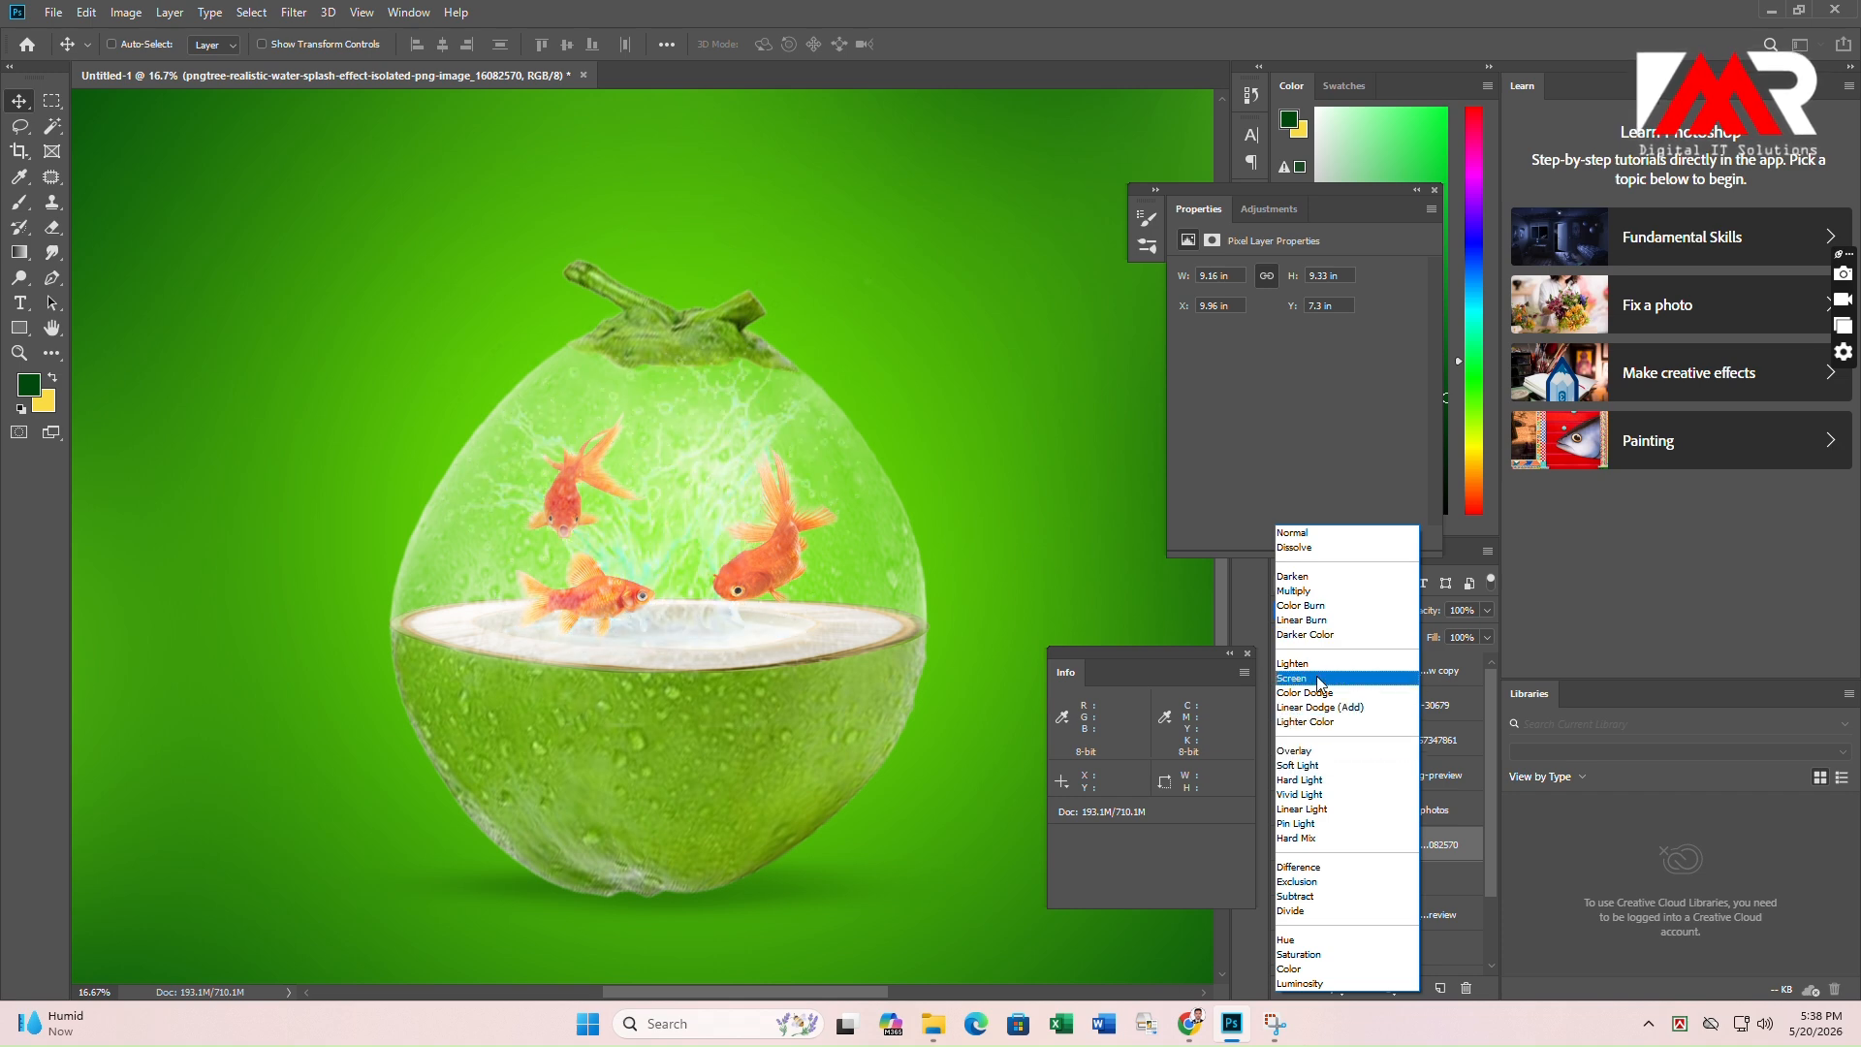
{"action": "left_click", "coordinate": [1297, 752]}
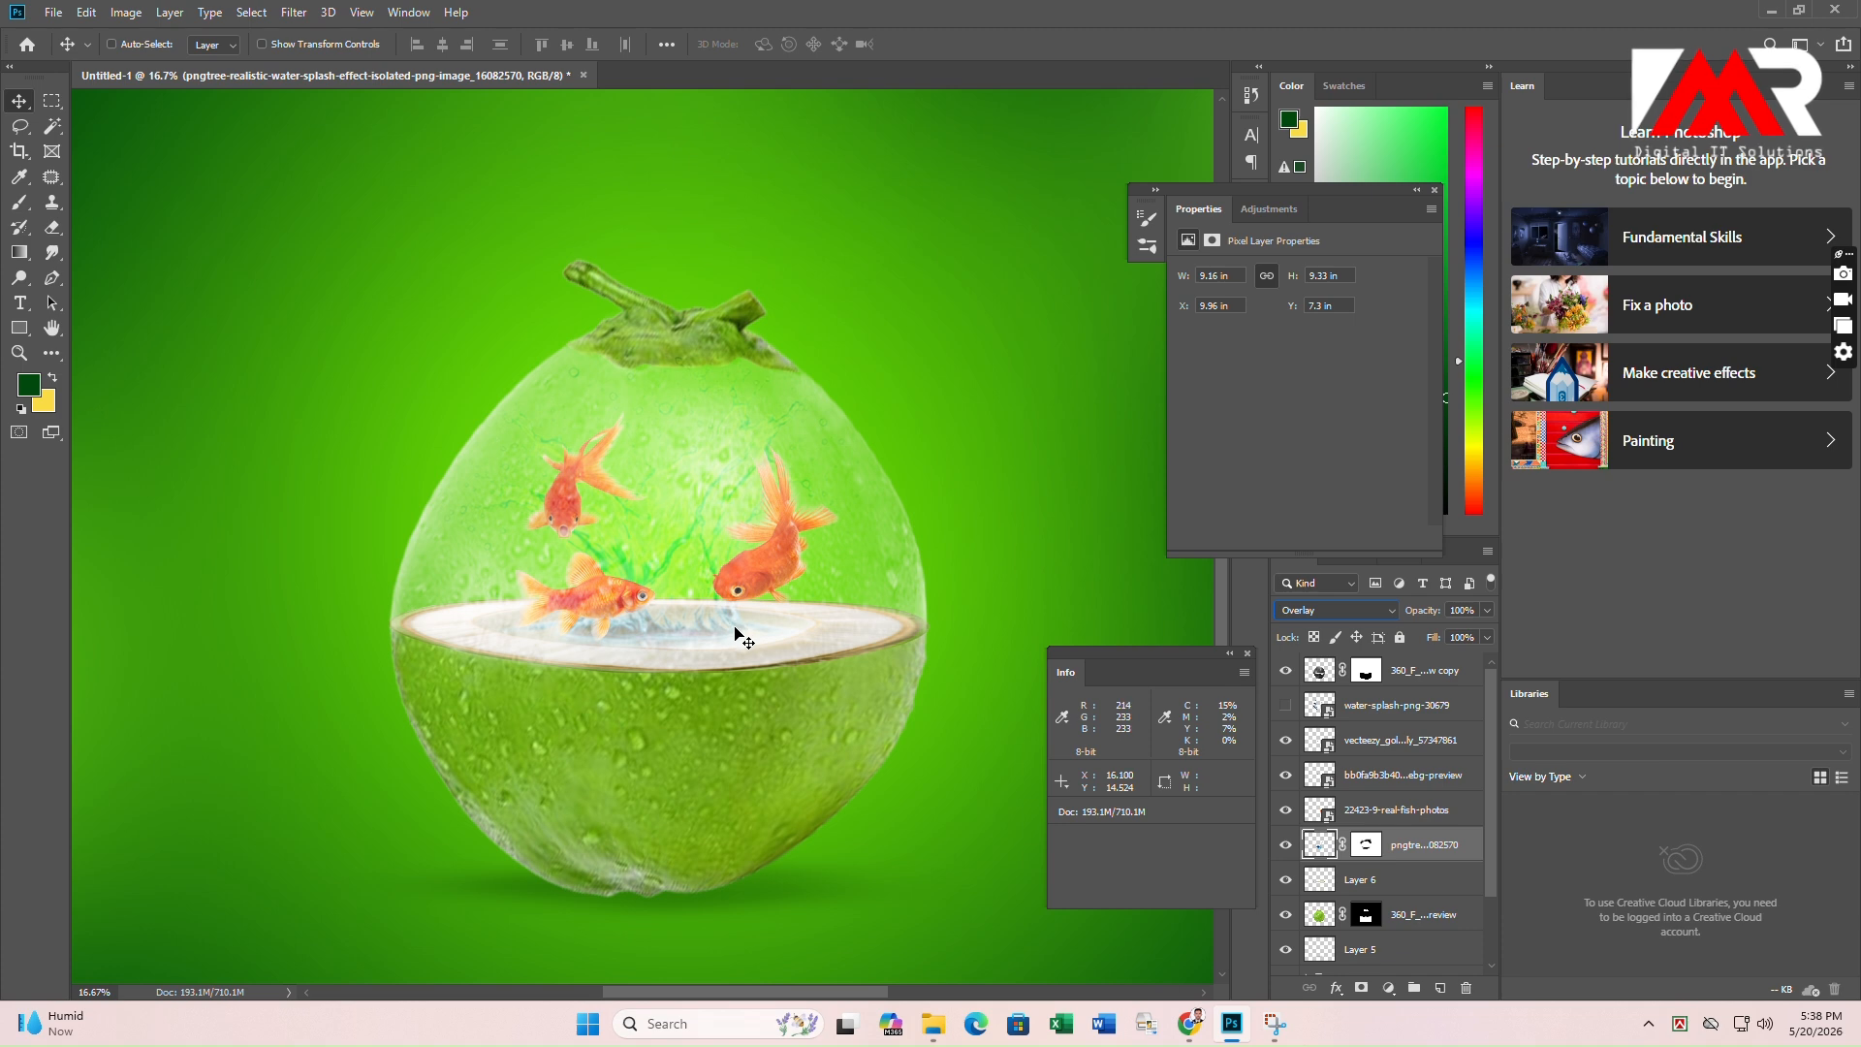
Group the selected coconut, goldfish, water and cut face layers.
{"action": "key", "text": "ctrl+minus"}
{"action": "key", "text": "ctrl+minus"}
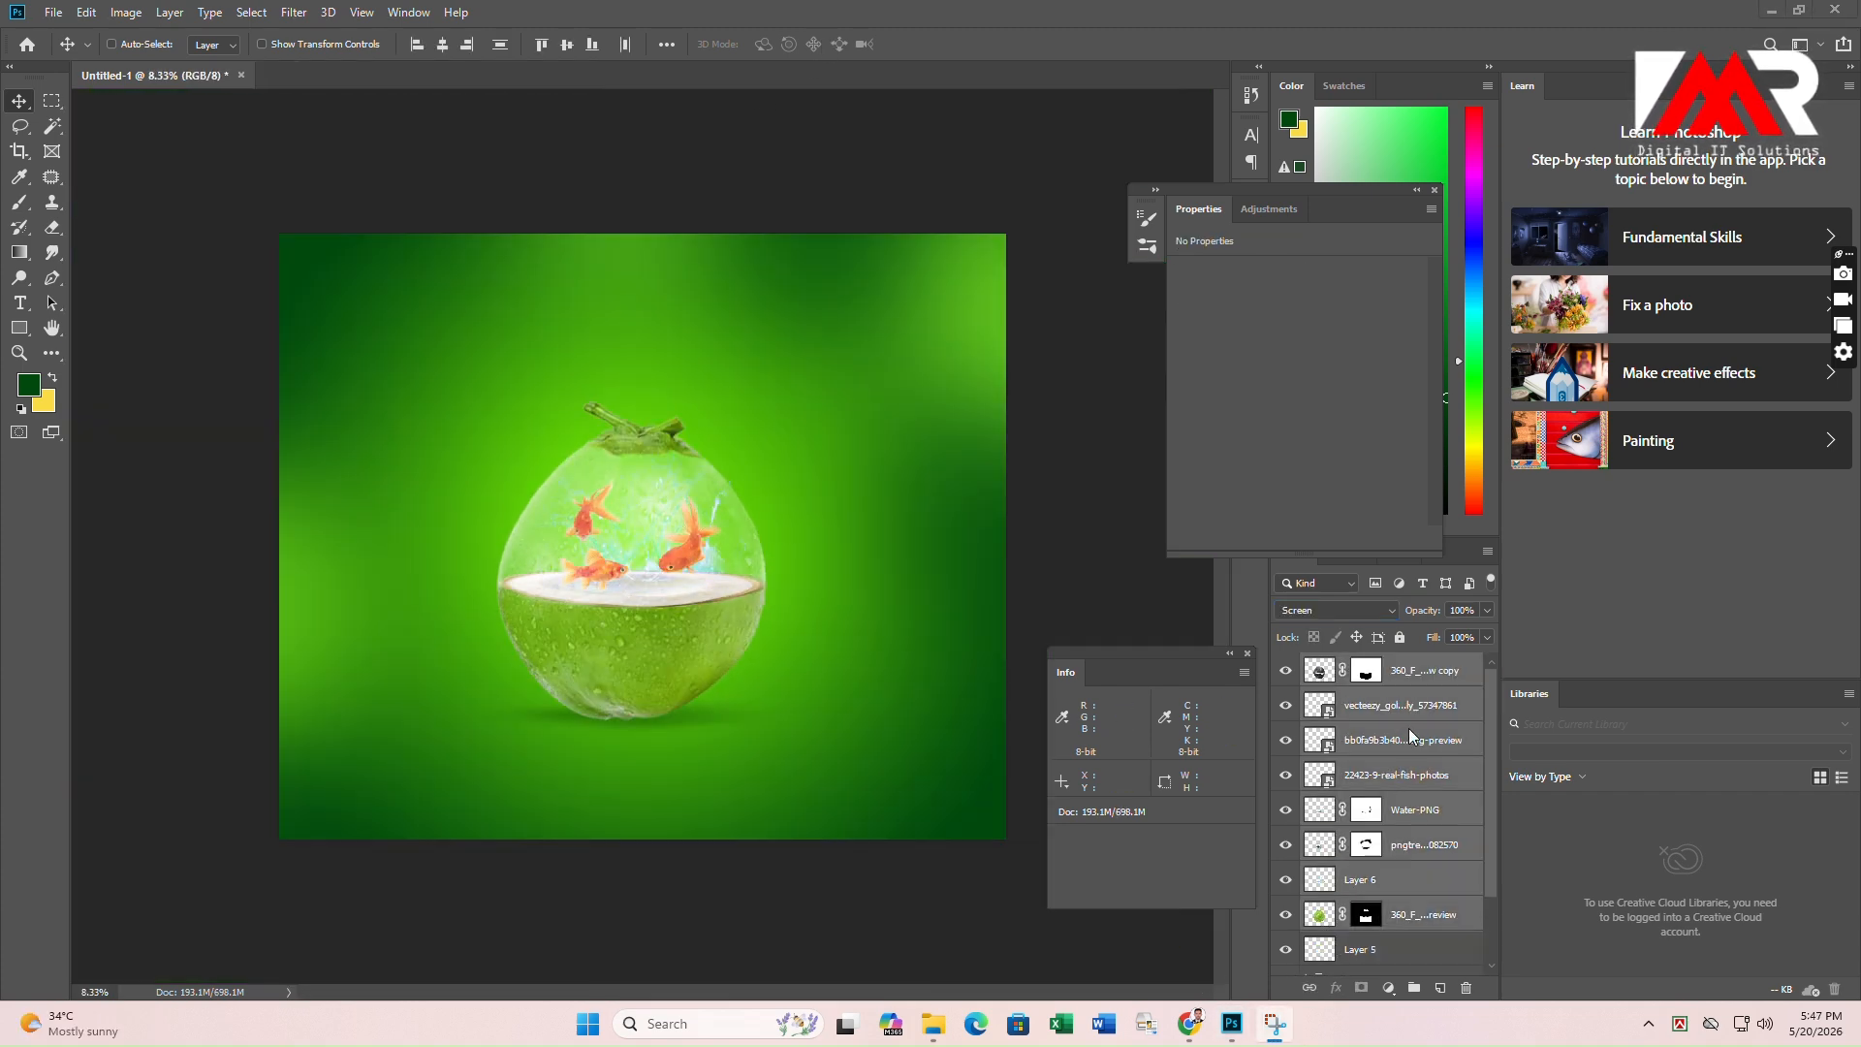
{"action": "key", "text": "ctrl+g"}
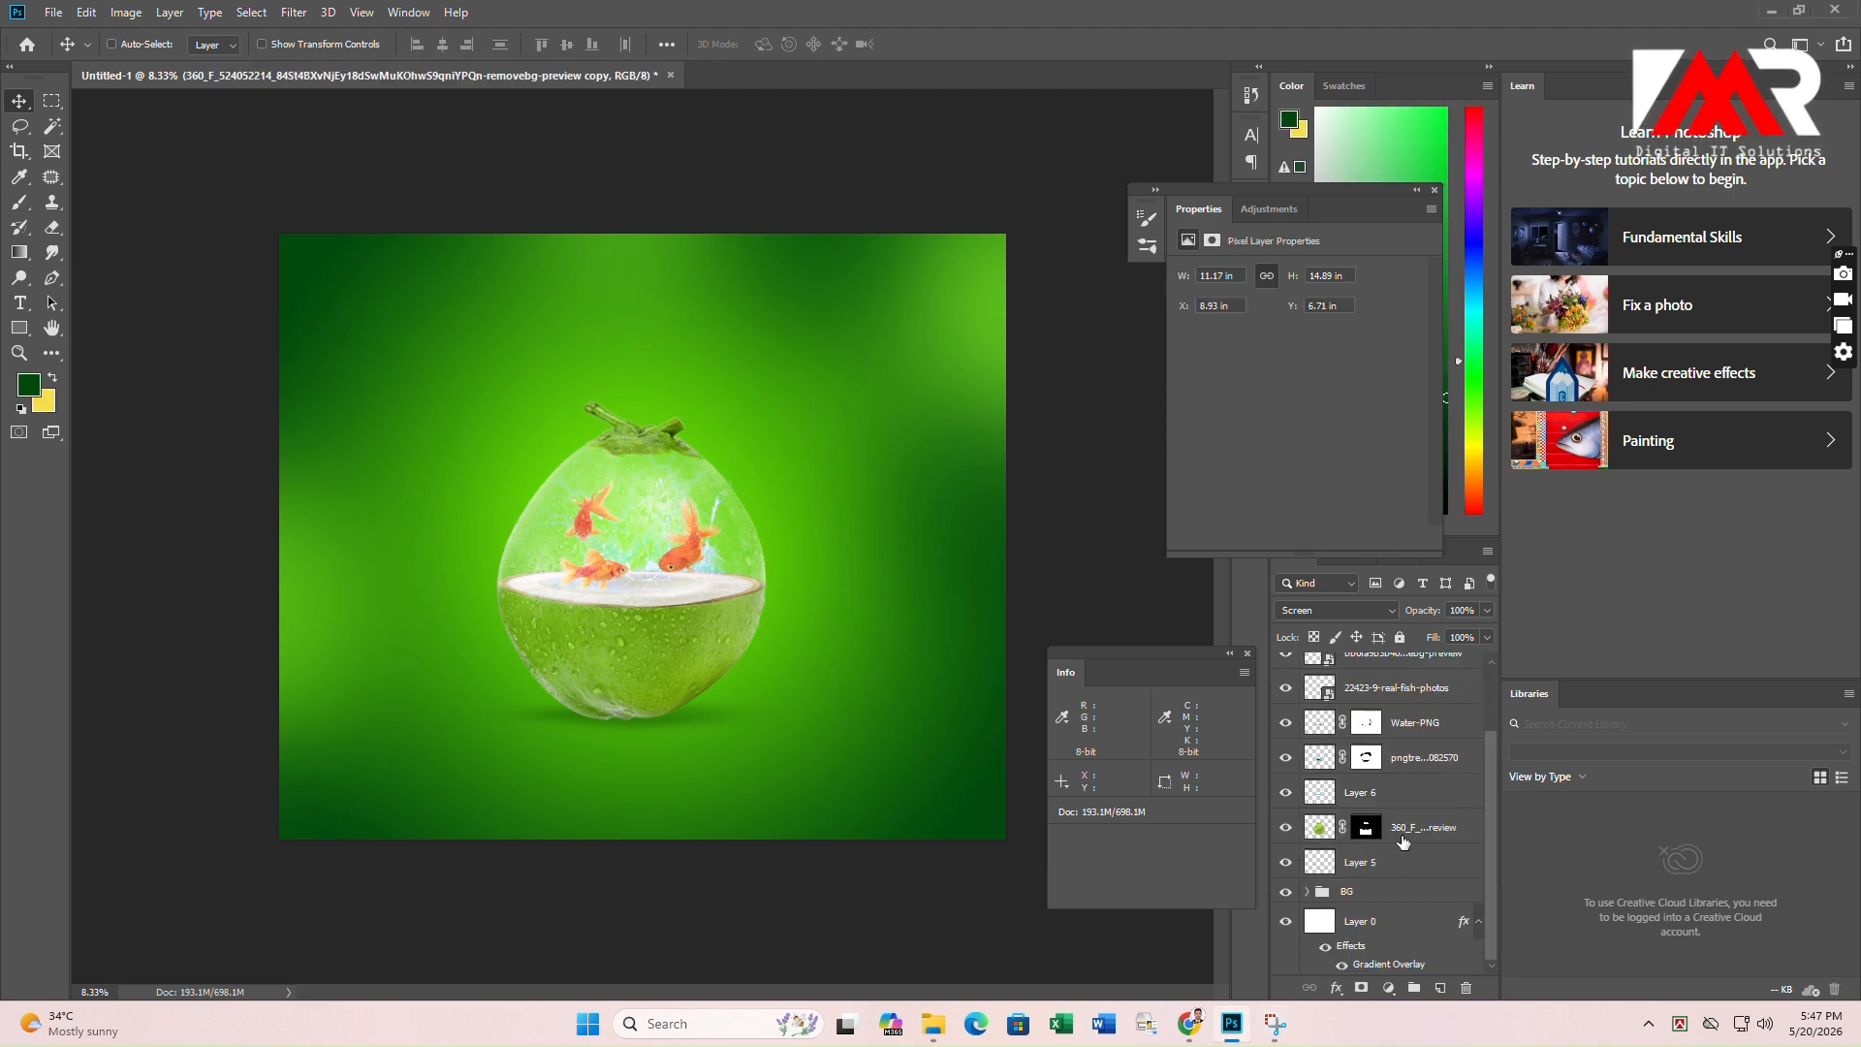
Create a merged copy of the two coconut layers and move it below the group, above the shadow layer.
{"action": "left_click", "coordinate": [1308, 665]}
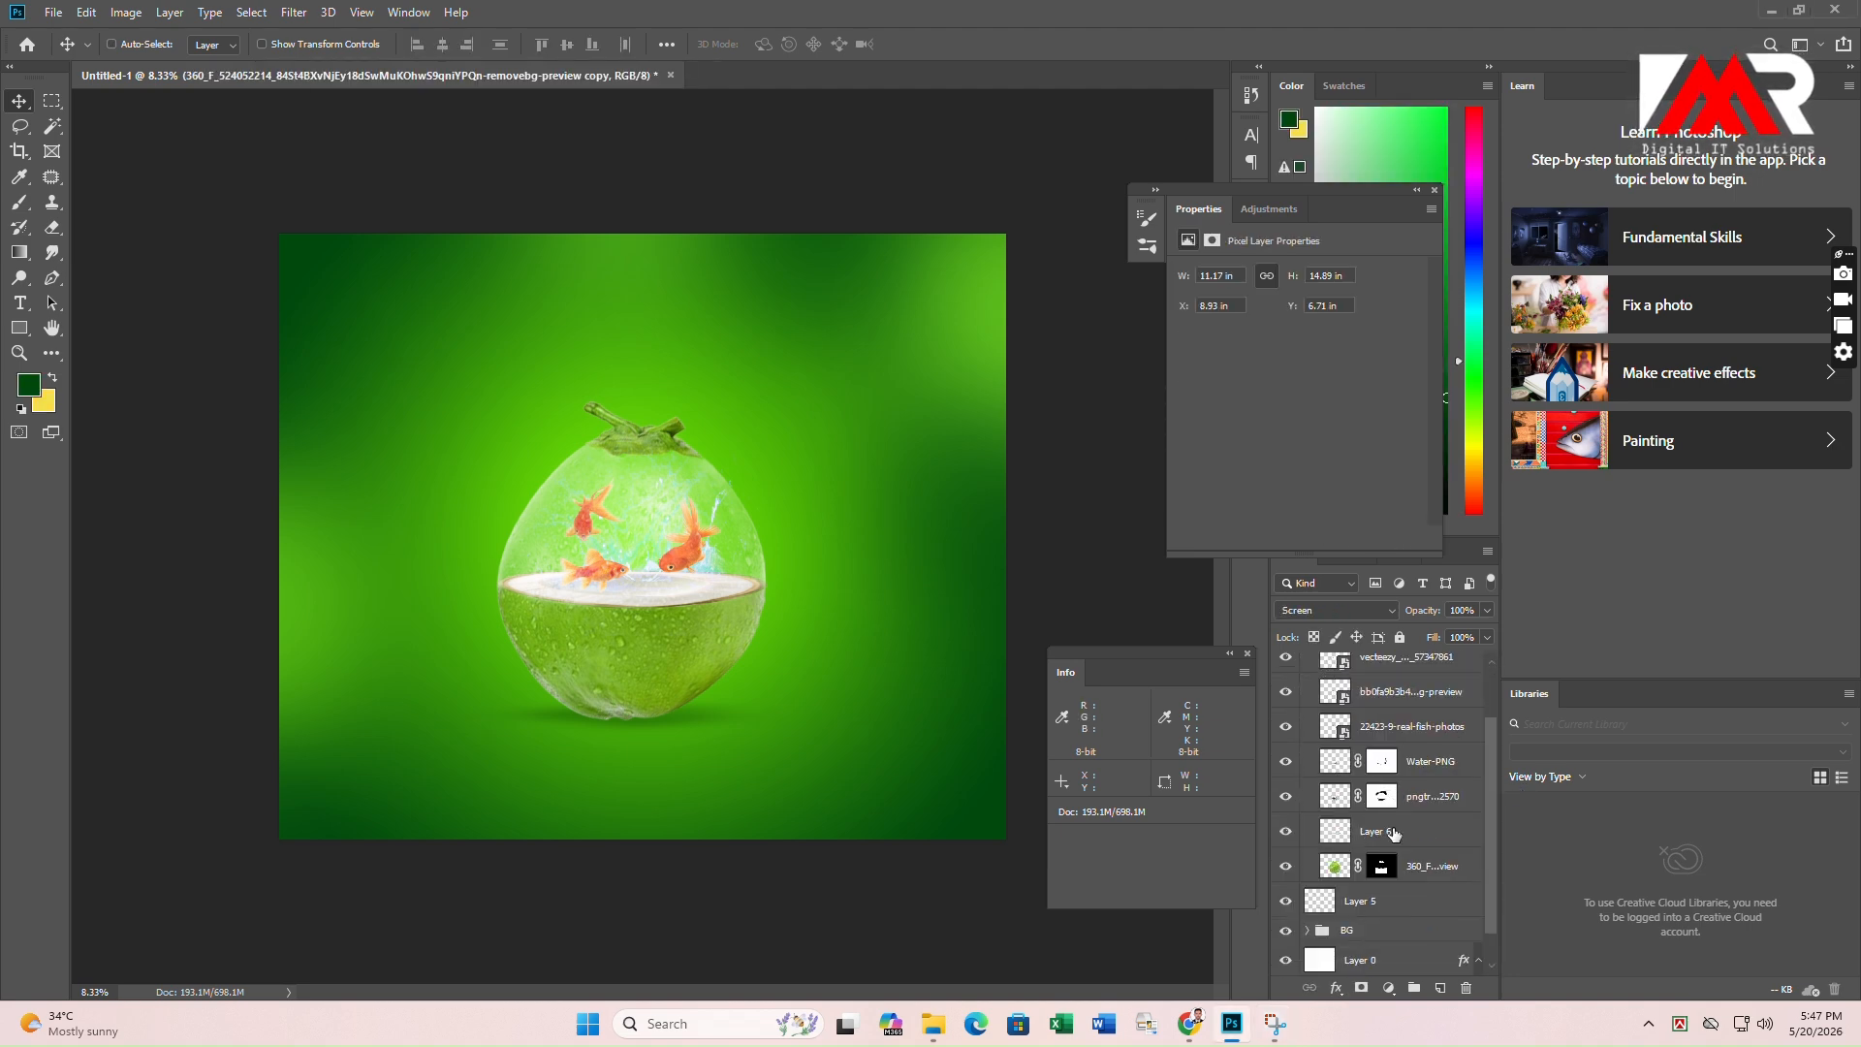
{"action": "right_click", "coordinate": [1406, 865]}
{"action": "left_click", "coordinate": [1444, 613]}
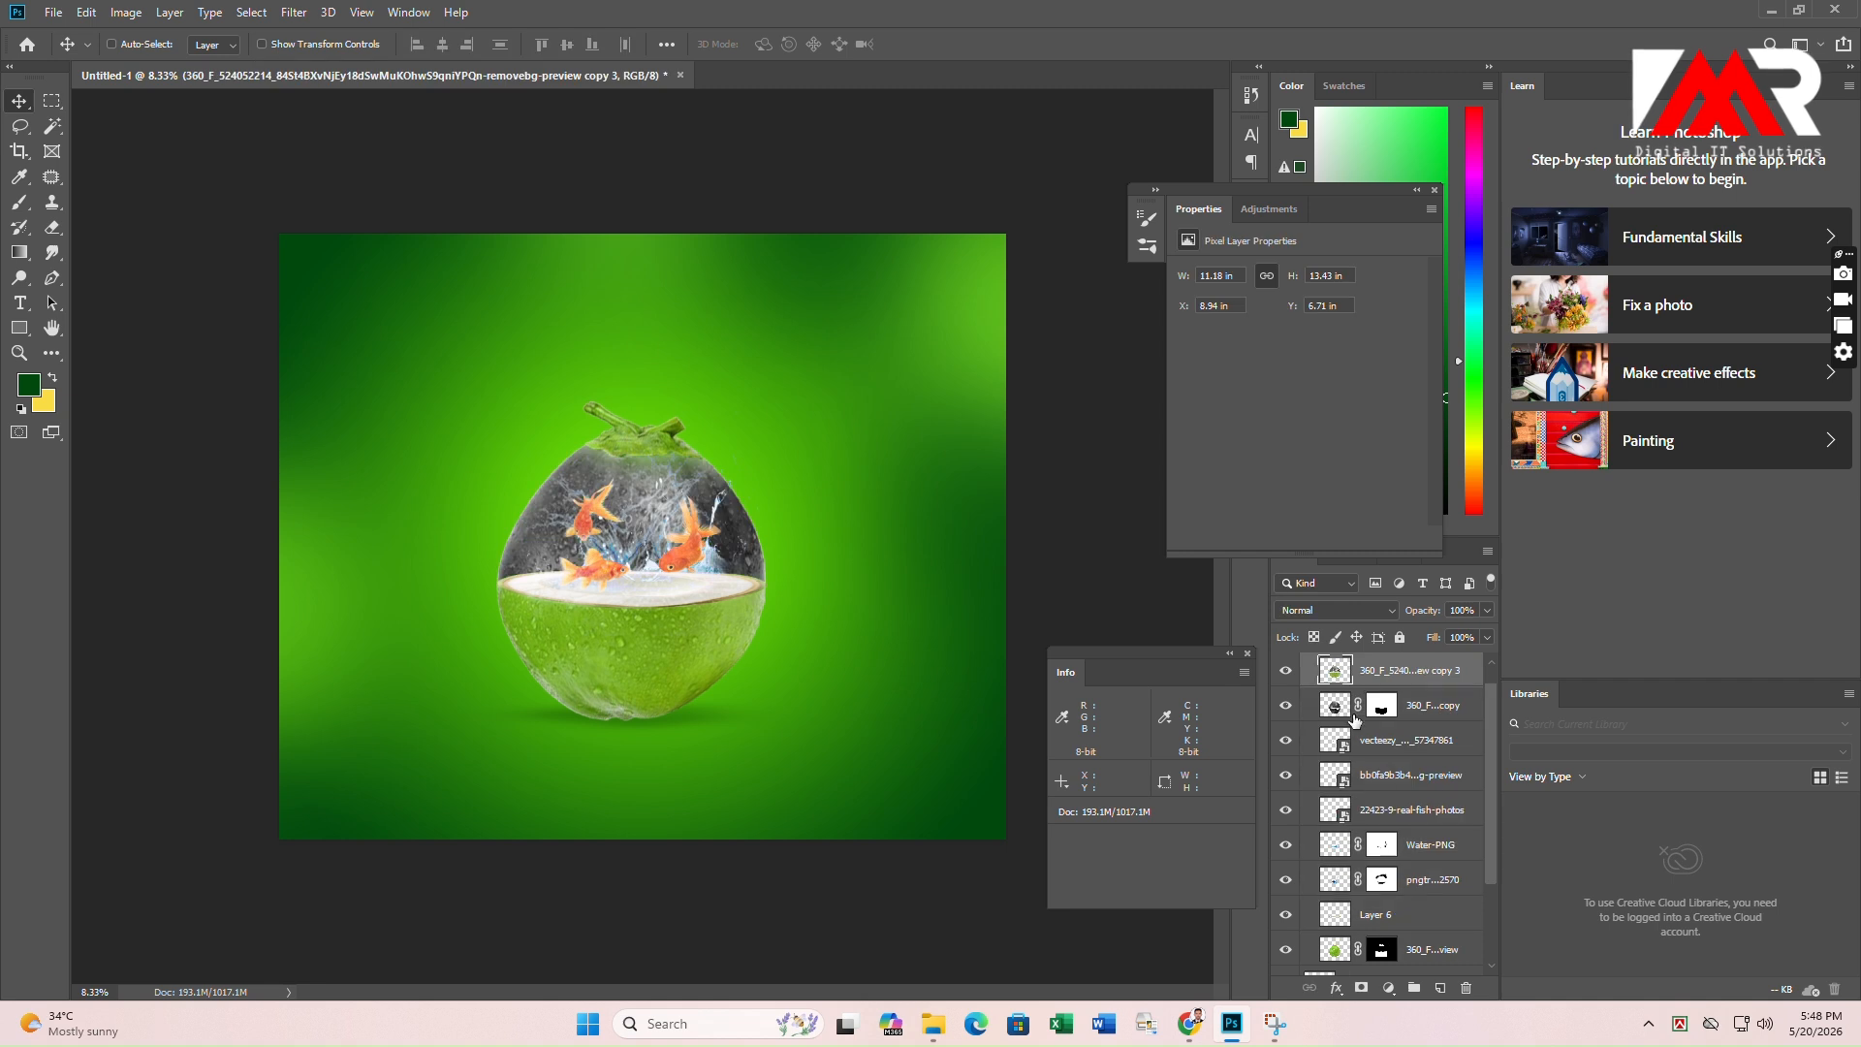
{"action": "left_click_drag", "start_coordinate": [1380, 858], "coordinate": [1383, 876]}
Flip the merged coconut copy vertically and position it directly beneath the coconut as a reflection.
{"action": "key", "text": "ctrl+t"}
{"action": "left_click_drag", "start_coordinate": [787, 434], "coordinate": [480, 683]}
{"action": "left_click_drag", "start_coordinate": [642, 466], "coordinate": [636, 754]}
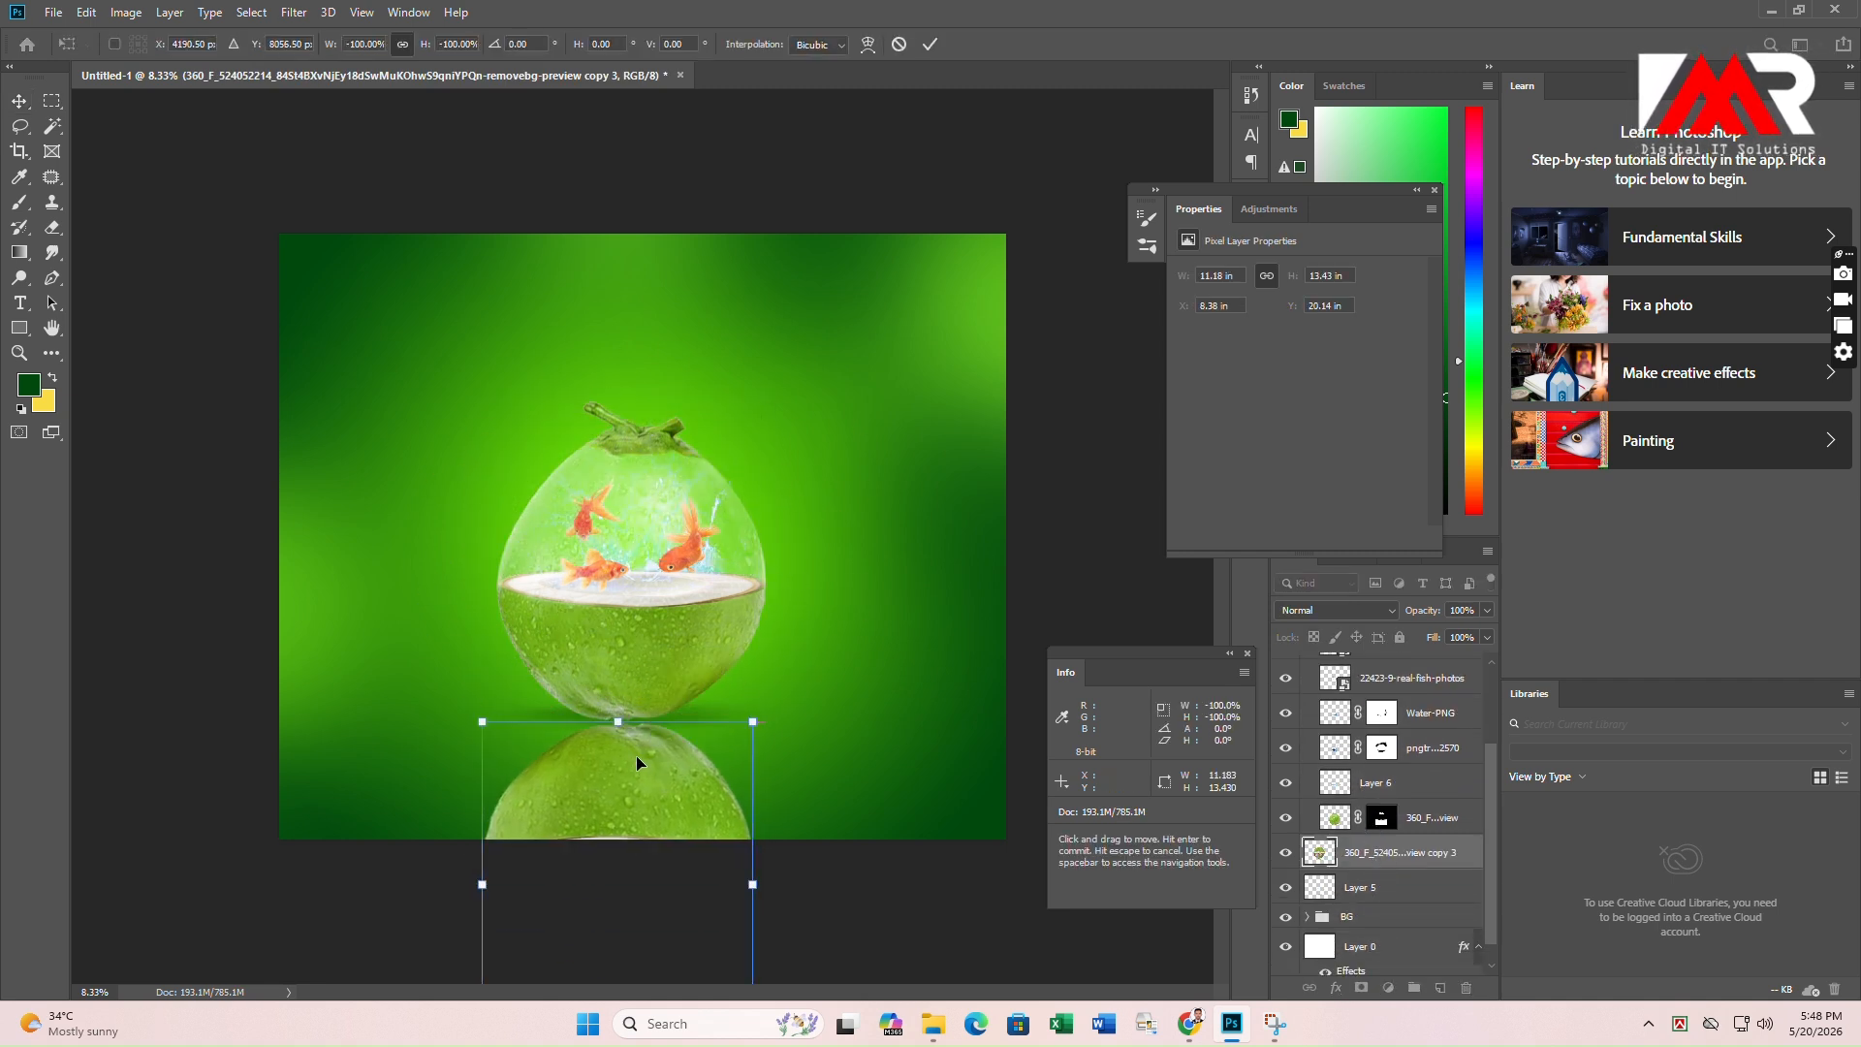
{"action": "right_click", "coordinate": [661, 777]}
{"action": "left_click", "coordinate": [718, 751]}
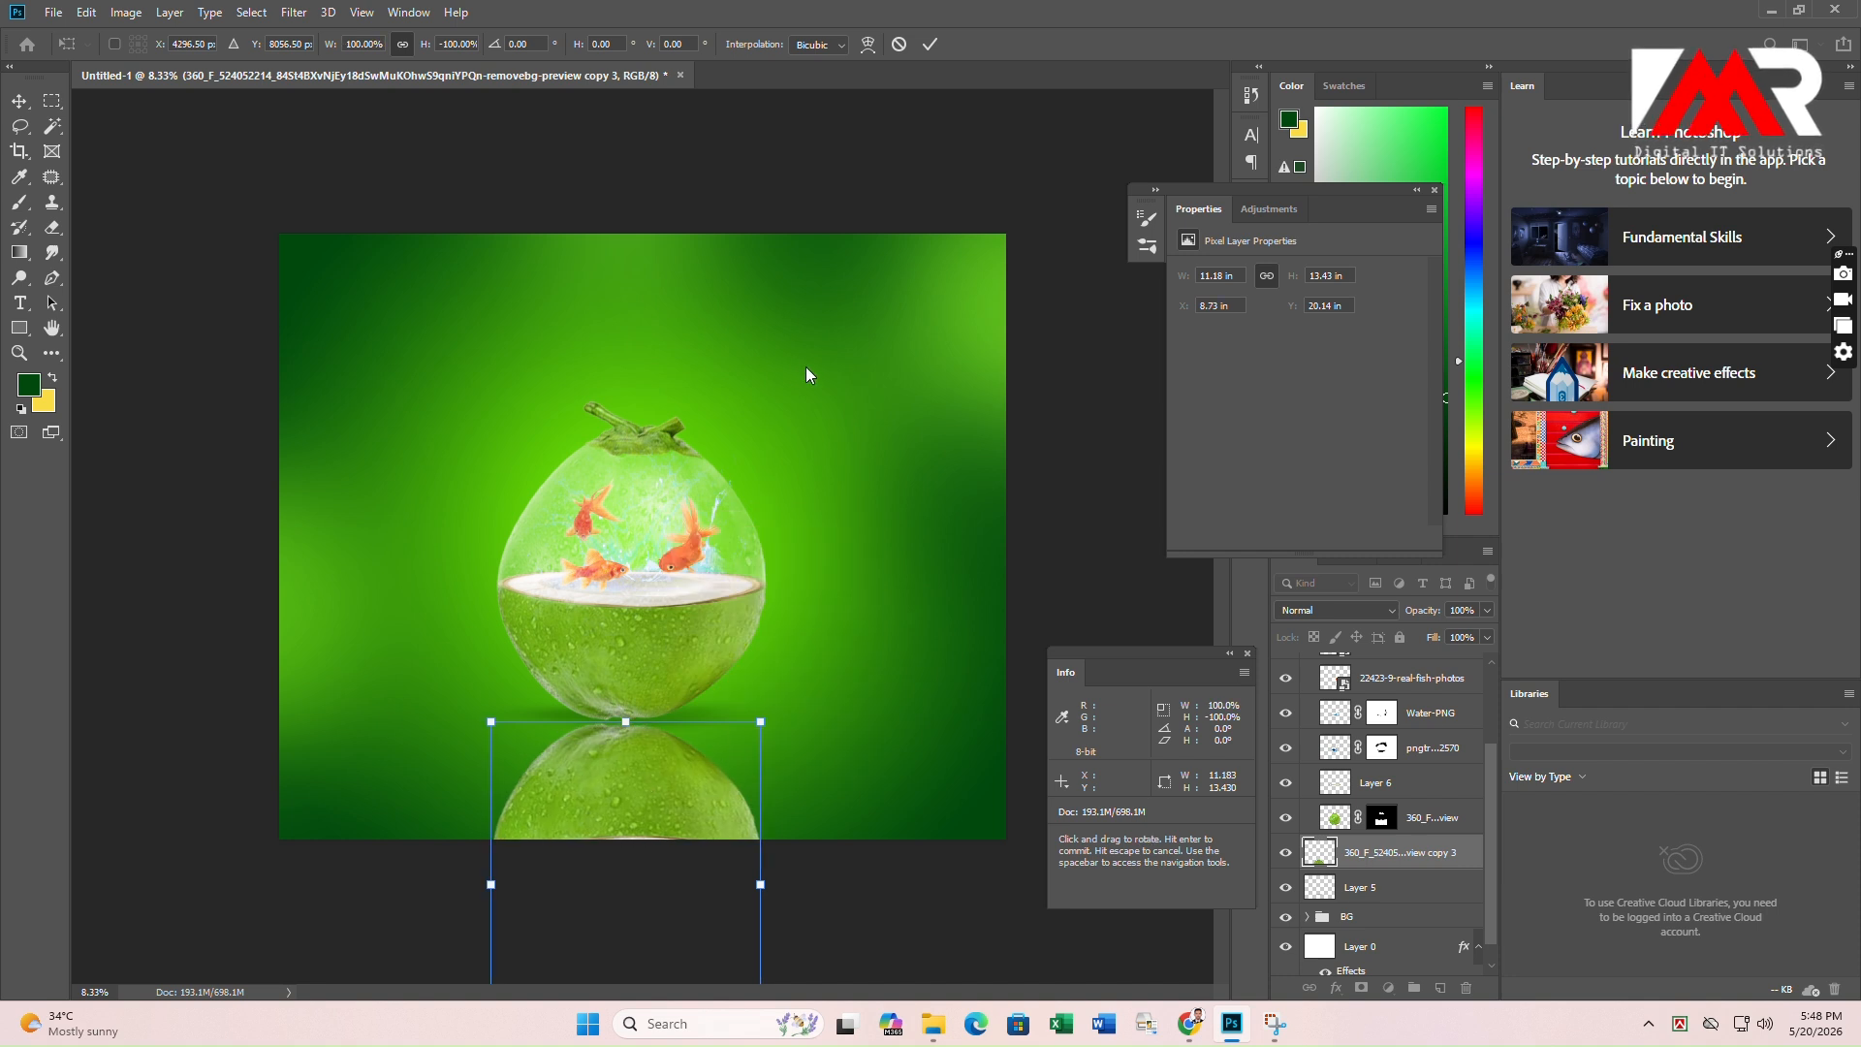
{"action": "key", "text": "Return"}
Move the shadow layer above the reflection layer and add a new empty layer above it for the Brush tool.
{"action": "left_click_drag", "start_coordinate": [1372, 888], "coordinate": [1371, 854]}
{"action": "key", "text": "b"}
{"action": "key", "text": "ctrl+shift+alt+n"}
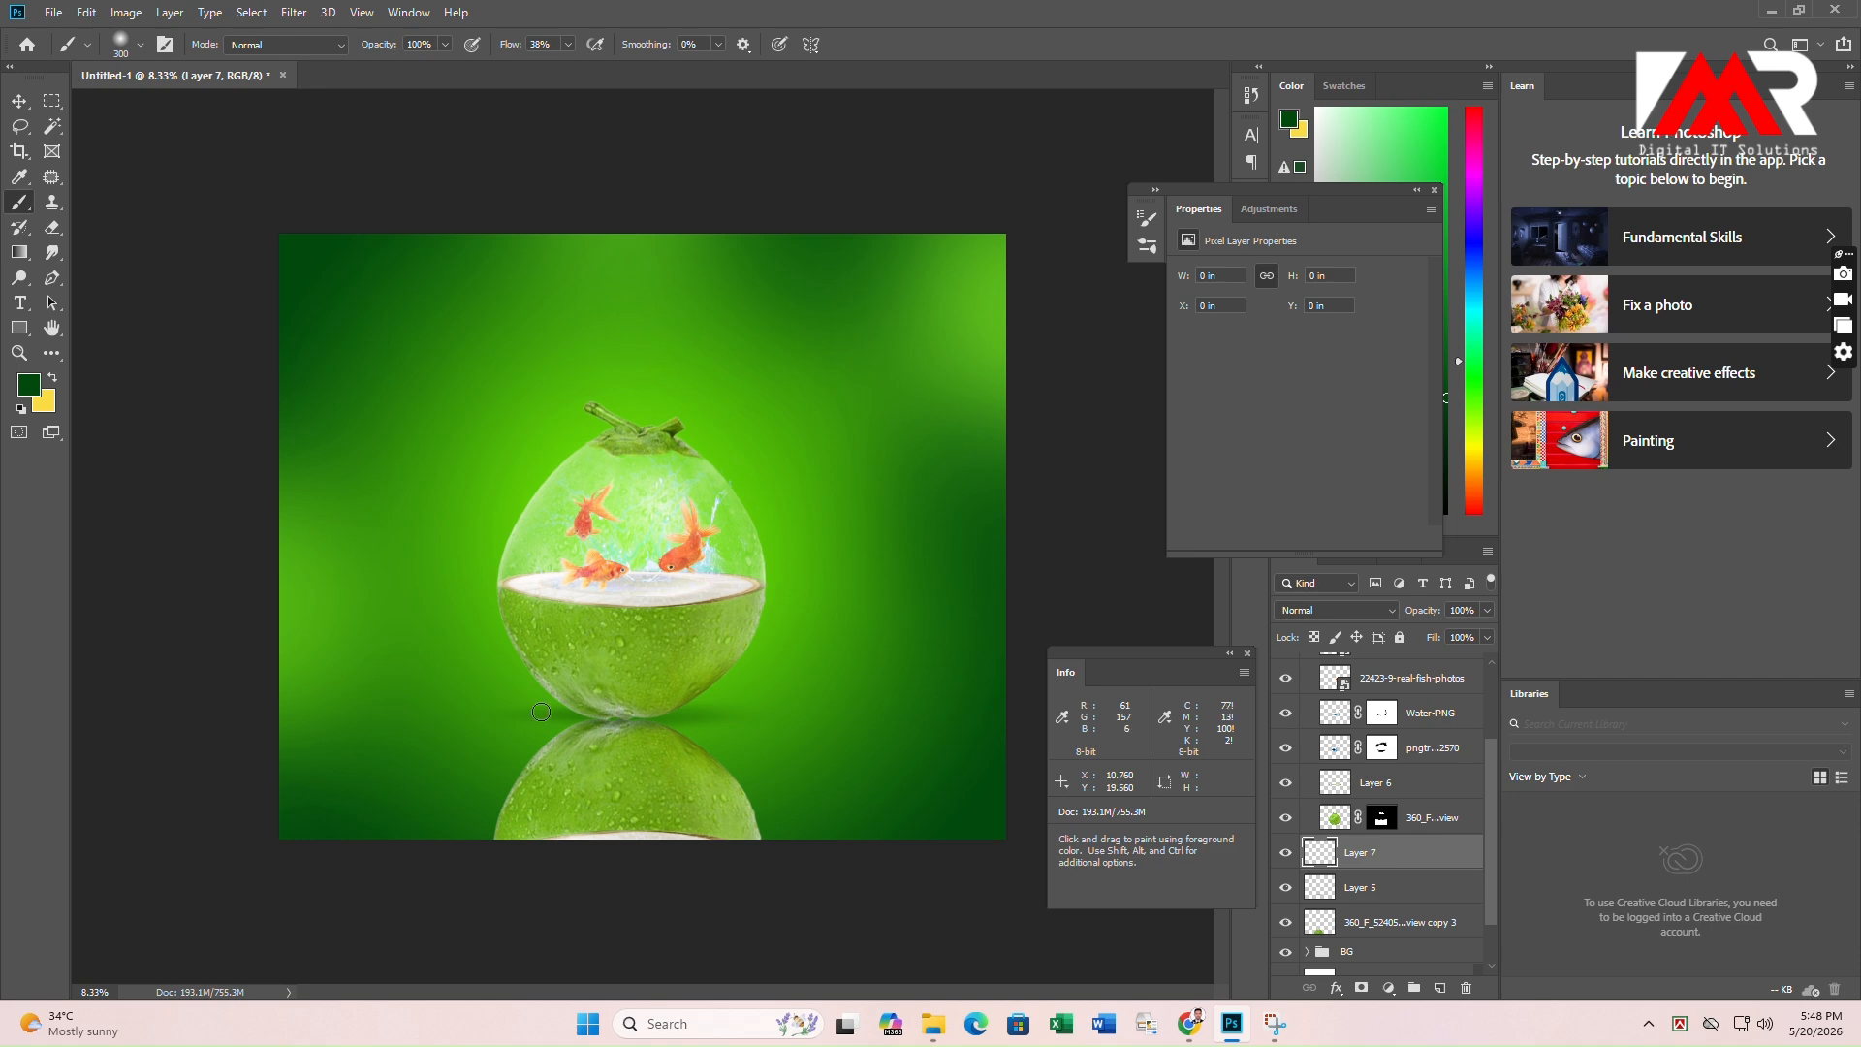
Fade out the lower part of the coconut reflection layer with a very large soft Eraser.
{"action": "key", "text": "e"}
{"action": "key", "text": "bracketright"}
{"action": "key", "text": "bracketright"}
{"action": "key", "text": "bracketright"}
{"action": "key", "text": "bracketright"}
{"action": "key", "text": "bracketright"}
{"action": "key", "text": "bracketright"}
{"action": "key", "text": "bracketright"}
{"action": "key", "text": "bracketright"}
{"action": "key", "text": "bracketright"}
{"action": "key", "text": "bracketright"}
{"action": "key", "text": "bracketright"}
{"action": "key", "text": "bracketright"}
{"action": "key", "text": "bracketright"}
{"action": "key", "text": "bracketright"}
{"action": "key", "text": "bracketright"}
{"action": "key", "text": "bracketright"}
{"action": "key", "text": "bracketright"}
{"action": "key", "text": "bracketright"}
{"action": "key", "text": "bracketright"}
{"action": "key", "text": "bracketright"}
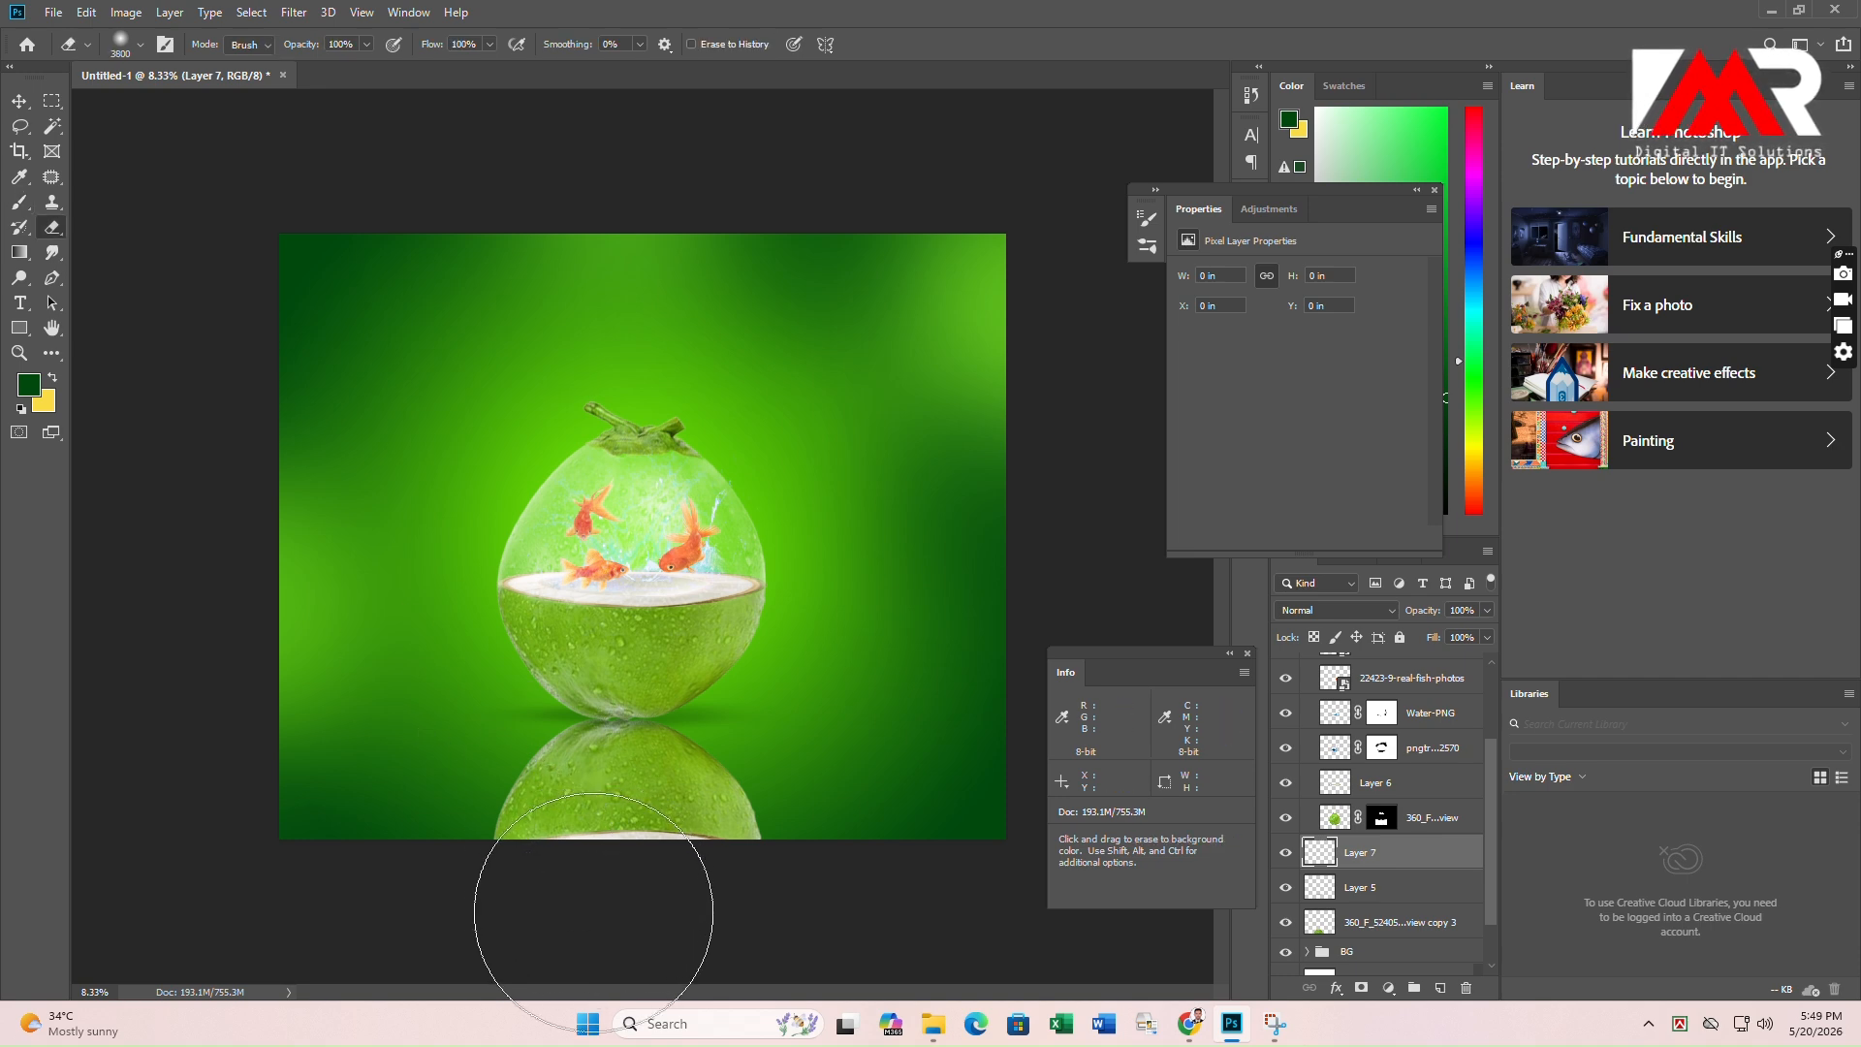
{"action": "left_click", "coordinate": [1356, 922]}
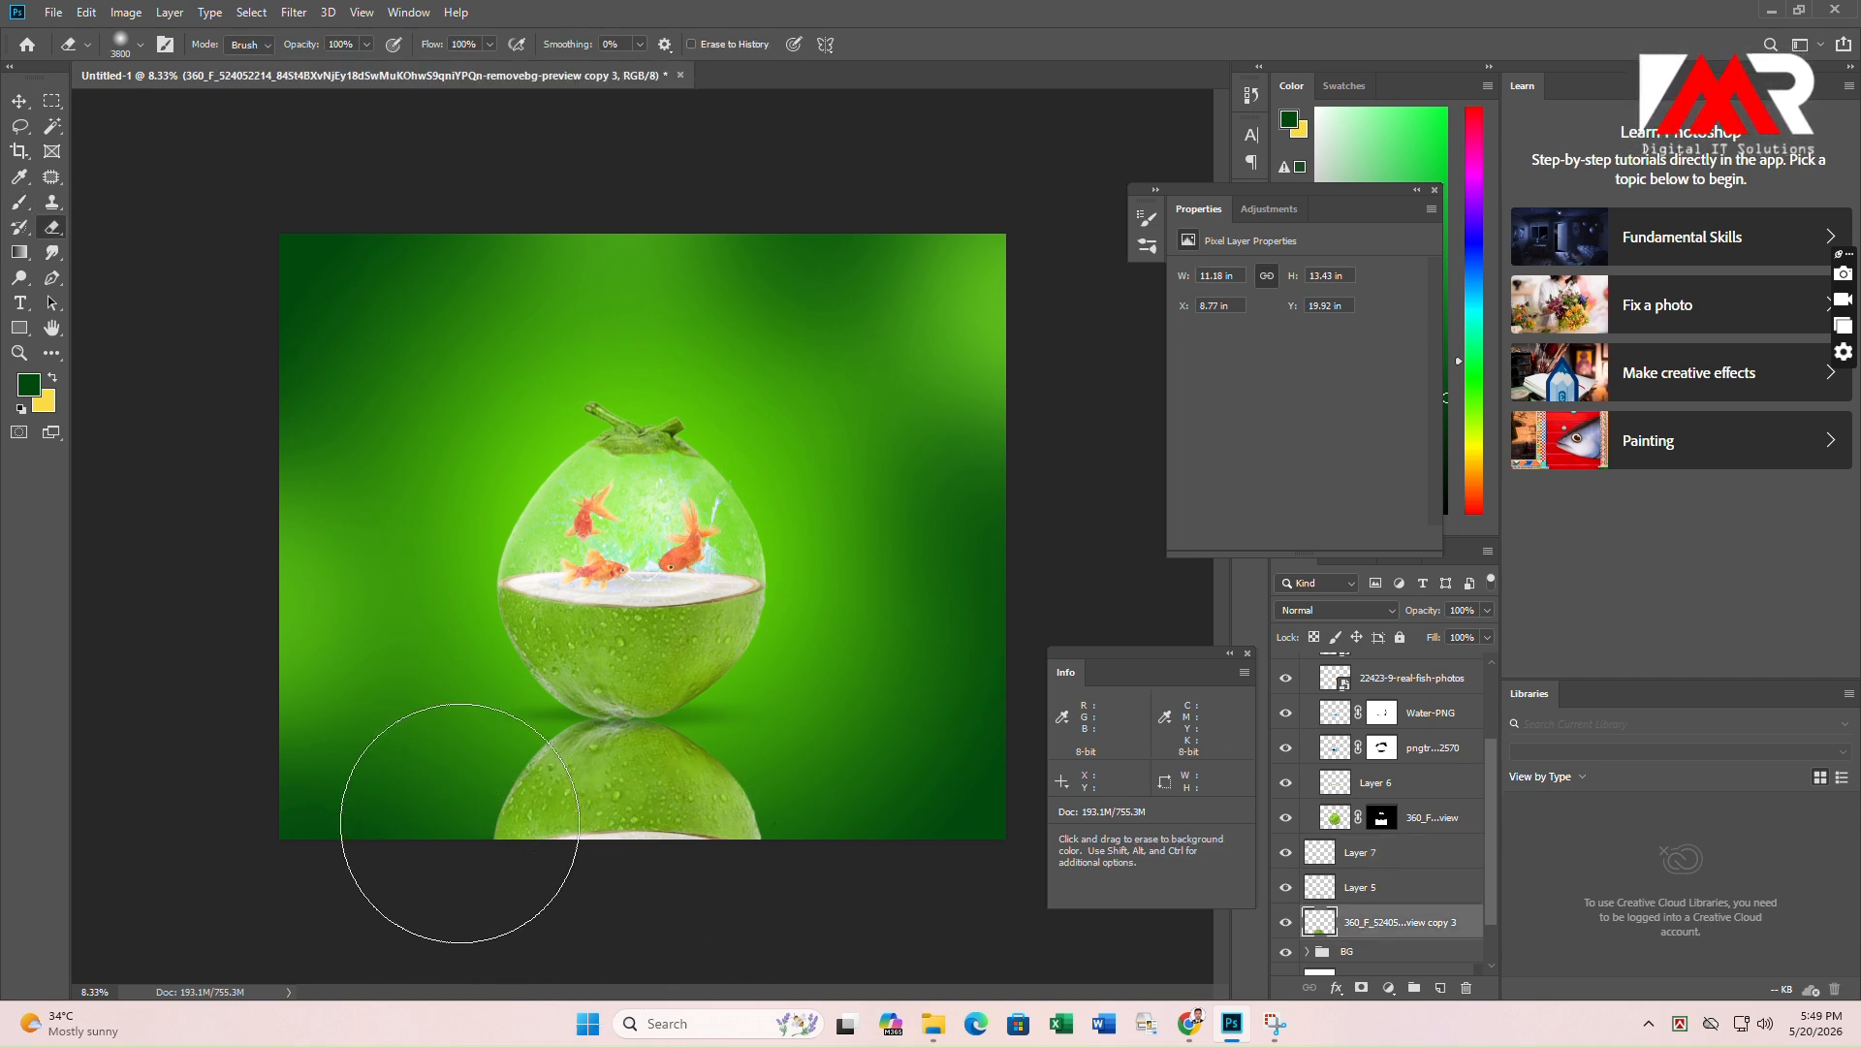
{"action": "left_click_drag", "start_coordinate": [460, 823], "coordinate": [1039, 953]}
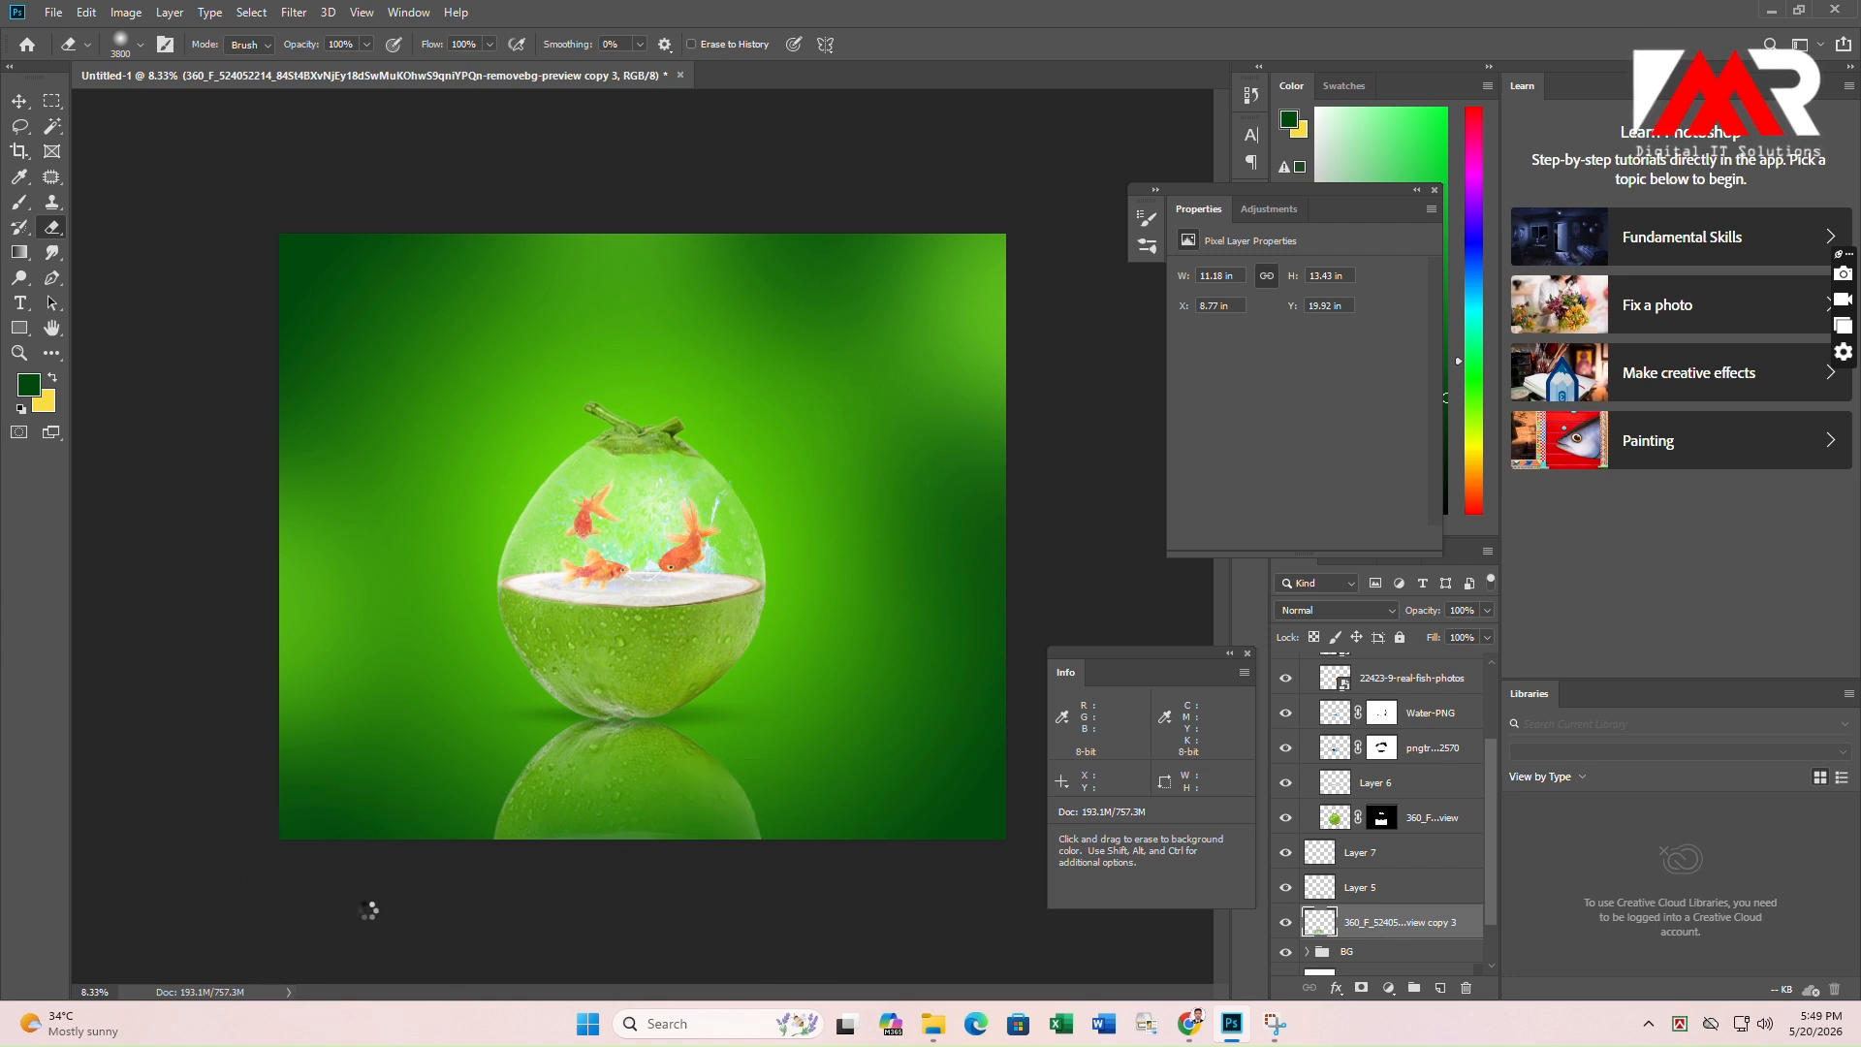
{"action": "left_click_drag", "start_coordinate": [366, 902], "coordinate": [527, 843]}
{"action": "mouse_move", "coordinate": [653, 845]}
{"action": "left_mouse_down"}
{"action": "mouse_move", "coordinate": [649, 958]}
{"action": "mouse_move", "coordinate": [630, 926]}
{"action": "mouse_move", "coordinate": [911, 944]}
{"action": "mouse_move", "coordinate": [791, 894]}
{"action": "mouse_move", "coordinate": [846, 899]}
{"action": "left_mouse_up"}
Add the title text "Coconut Manipulation" above the coconut and place it roughly centred over the stem.
{"action": "left_click", "coordinate": [20, 100]}
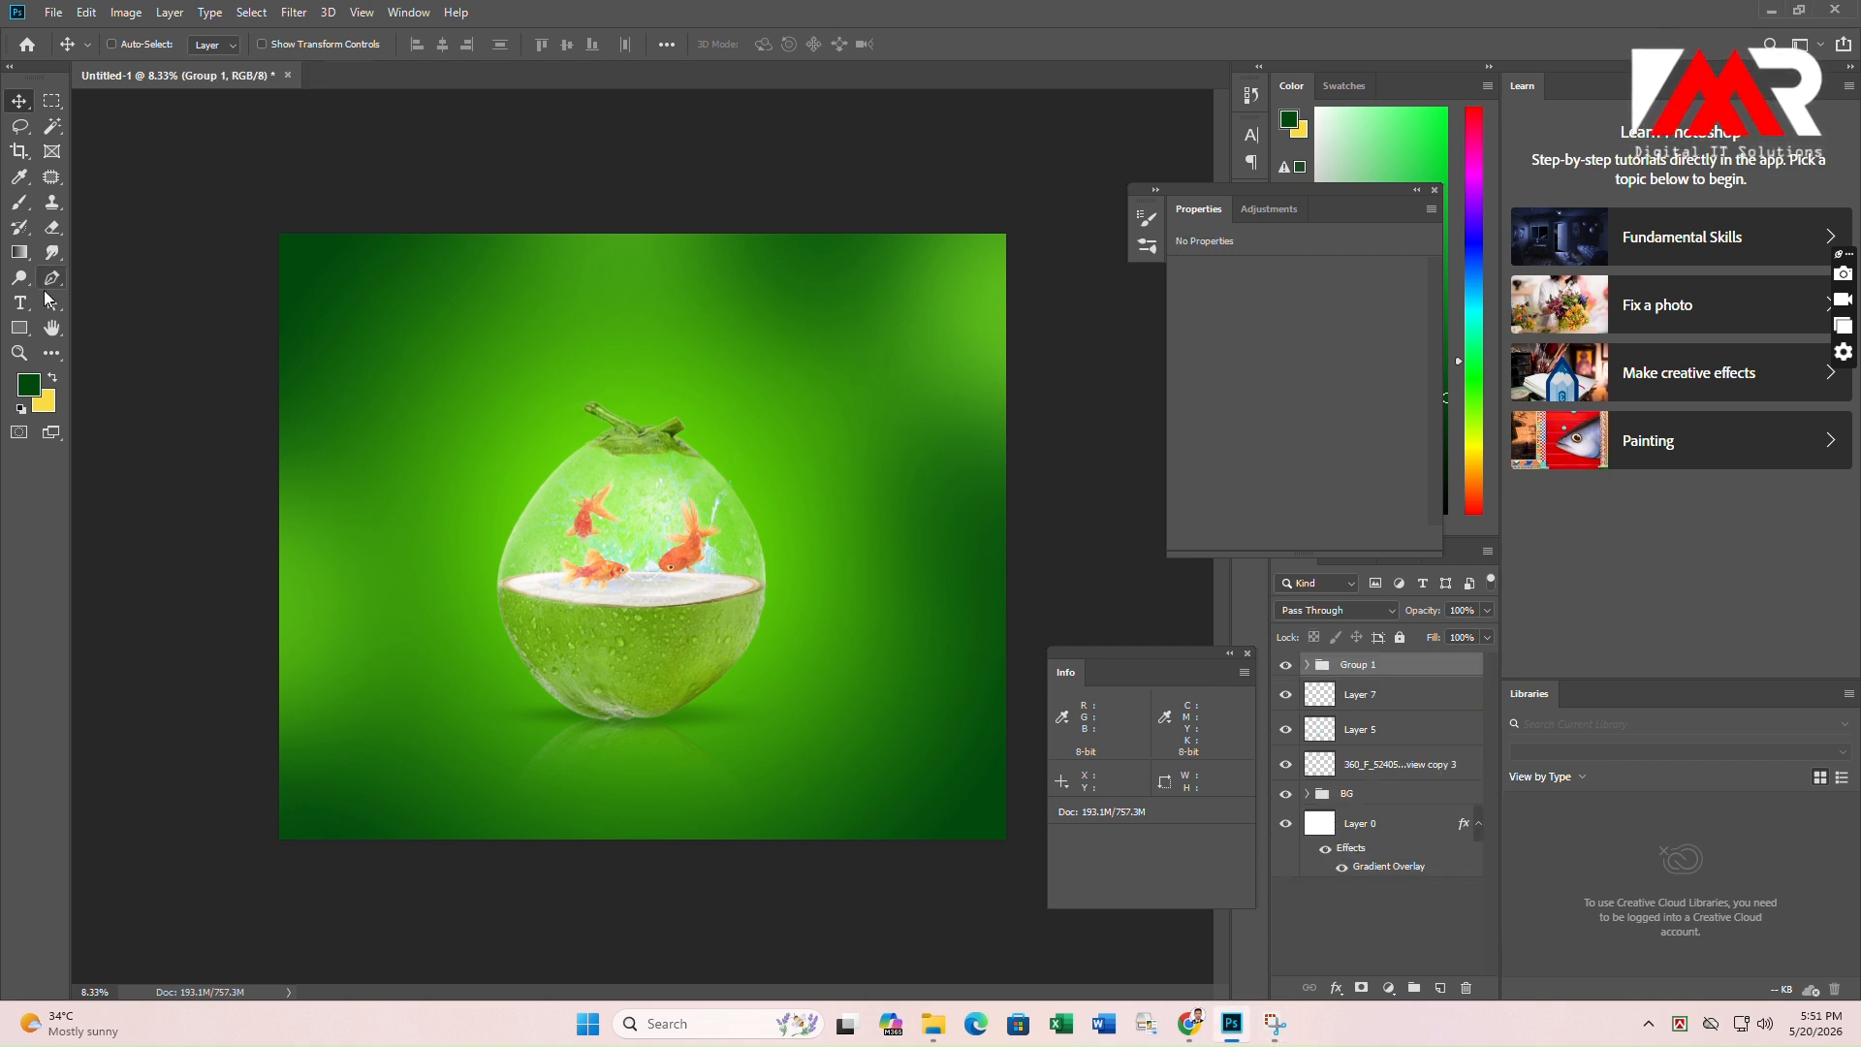
{"action": "left_click", "coordinate": [549, 345]}
{"action": "type", "text": "Coconut manipulation"}
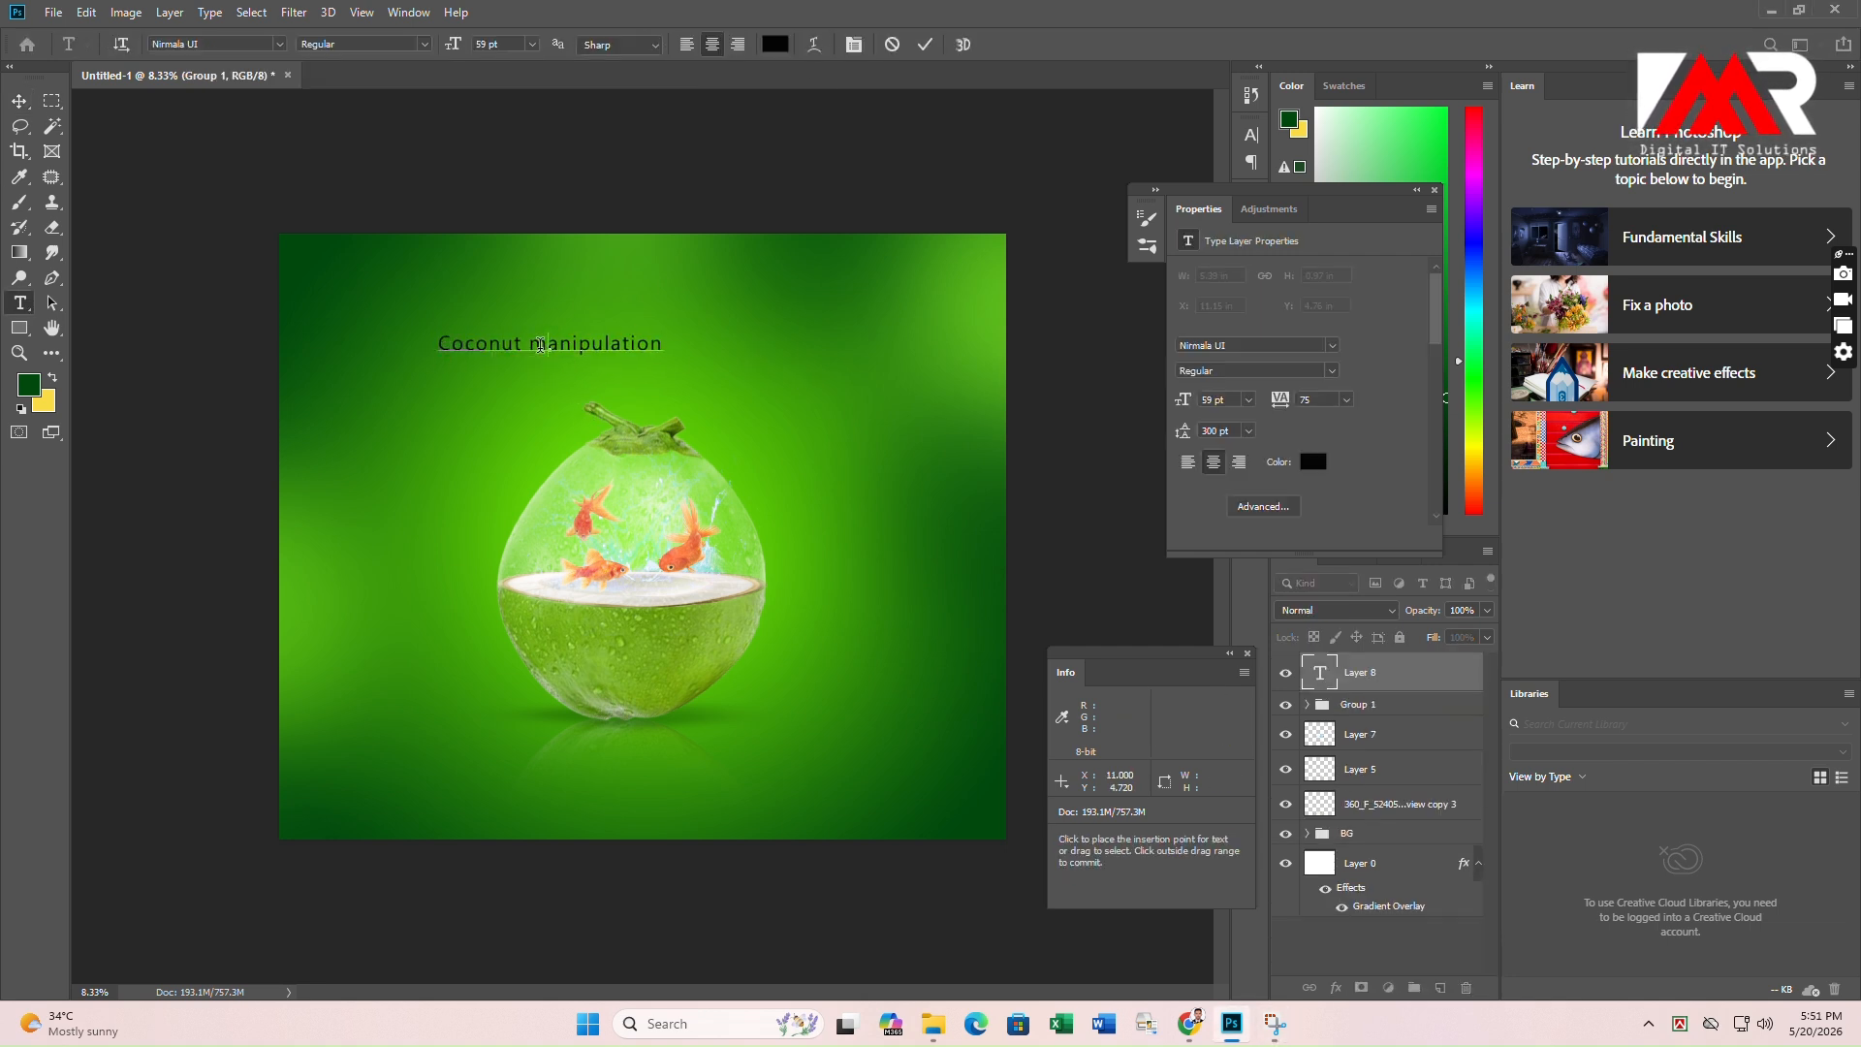
{"action": "left_click_drag", "start_coordinate": [614, 340], "coordinate": [692, 336]}
Color the whole title white and set its font to Impact Regular.
{"action": "key", "text": "ctrl+a"}
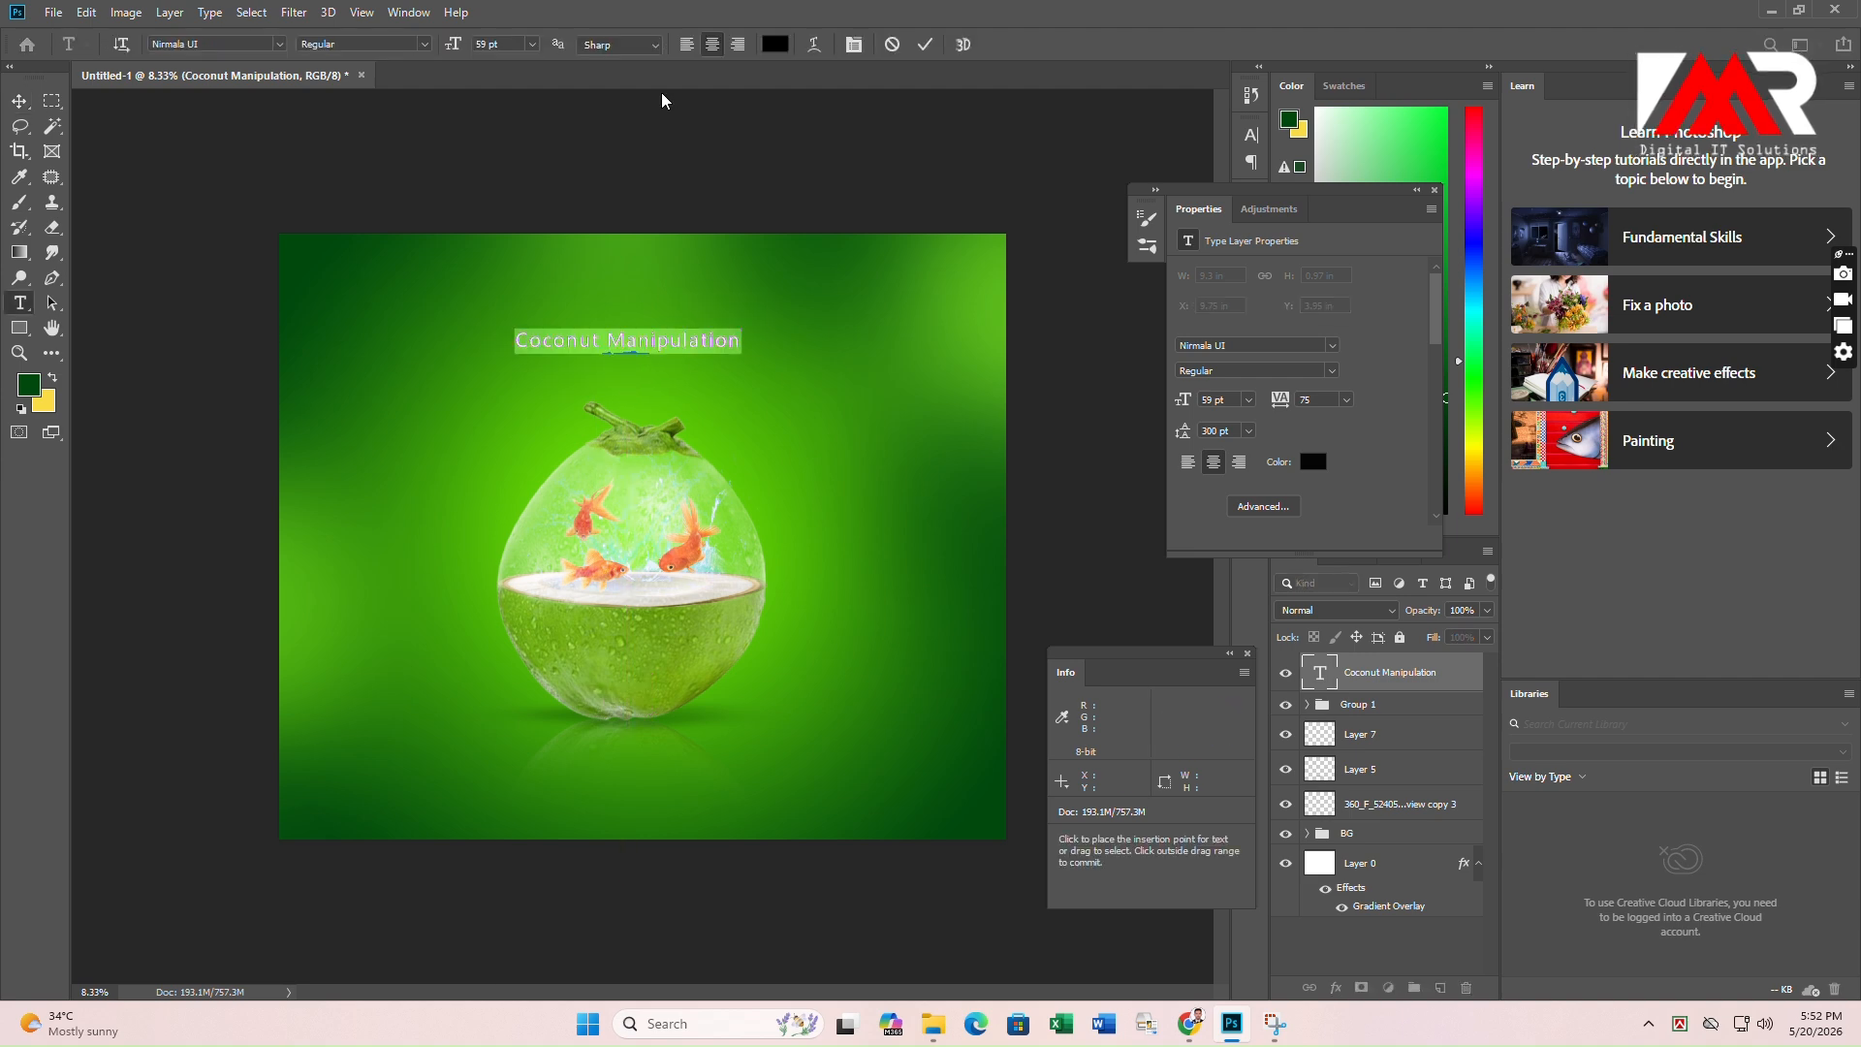
{"action": "left_click", "coordinate": [775, 44]}
{"action": "left_click_drag", "start_coordinate": [1102, 280], "coordinate": [1025, 236]}
{"action": "left_click", "coordinate": [1464, 226]}
{"action": "left_click", "coordinate": [278, 45]}
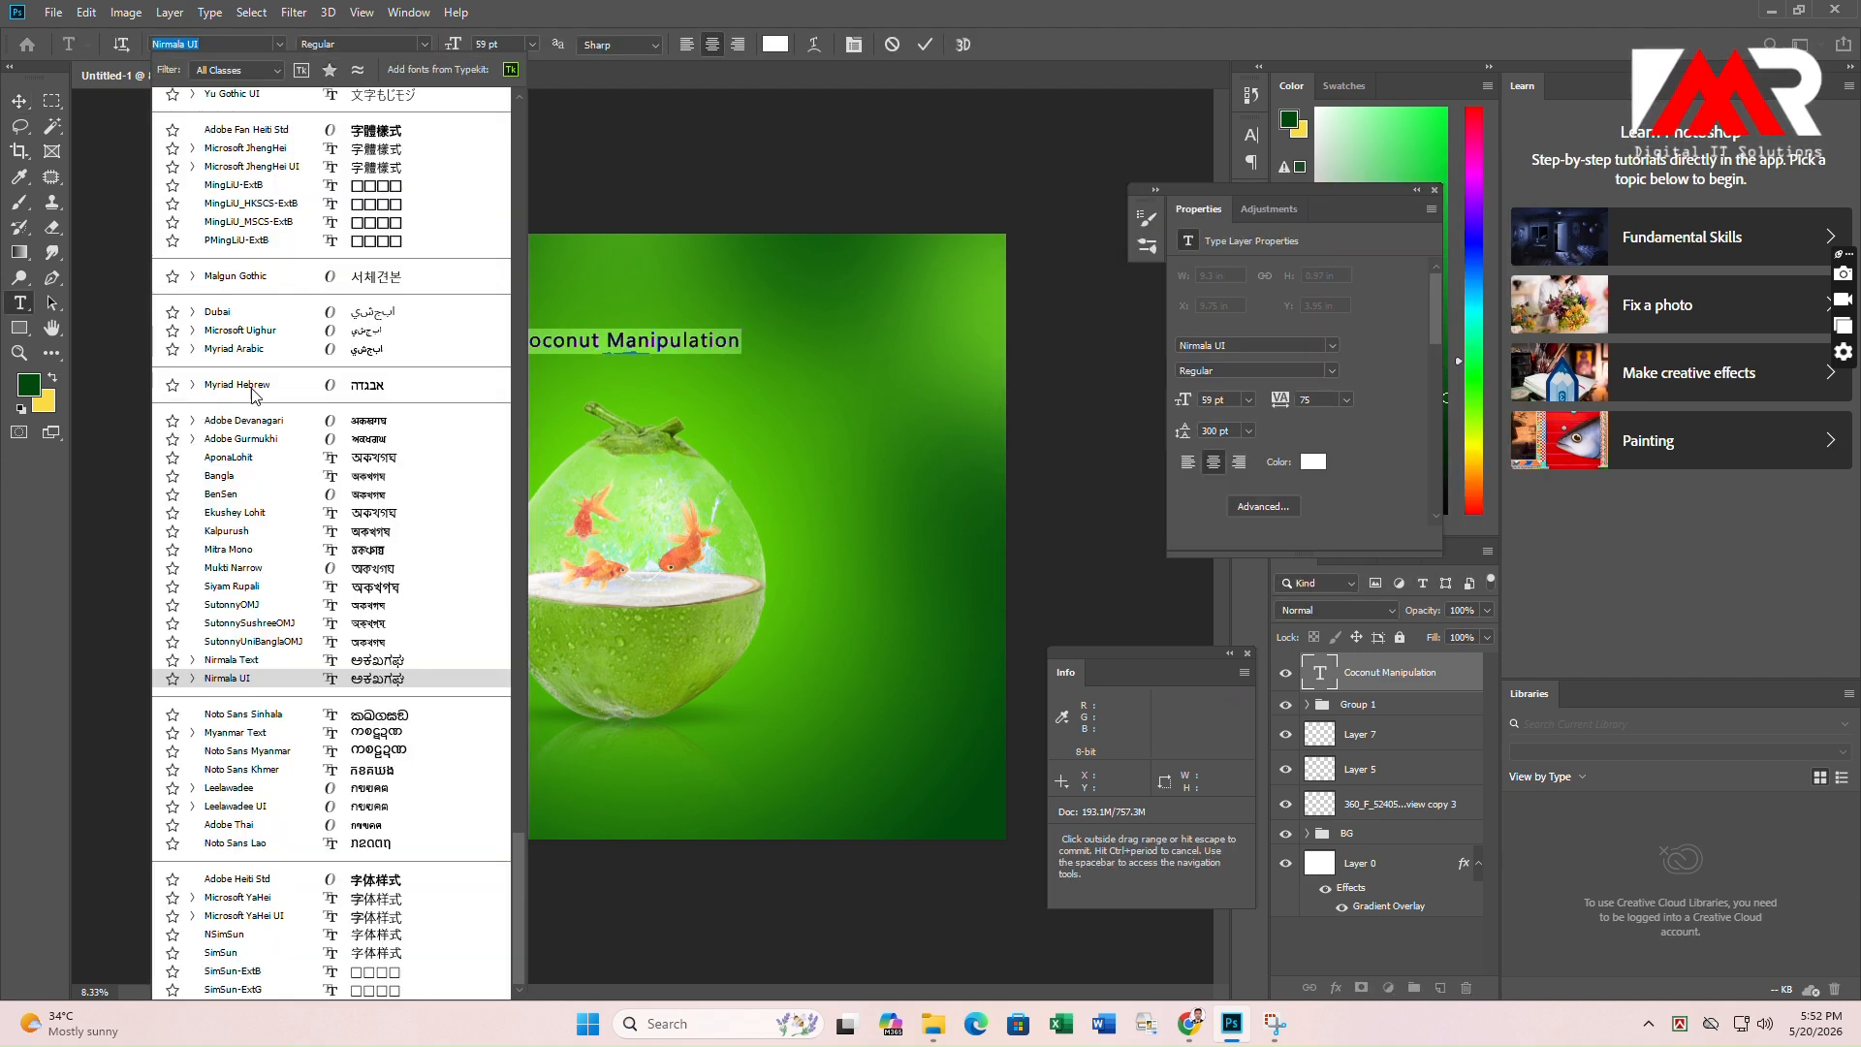
{"action": "type", "text": "impa"}
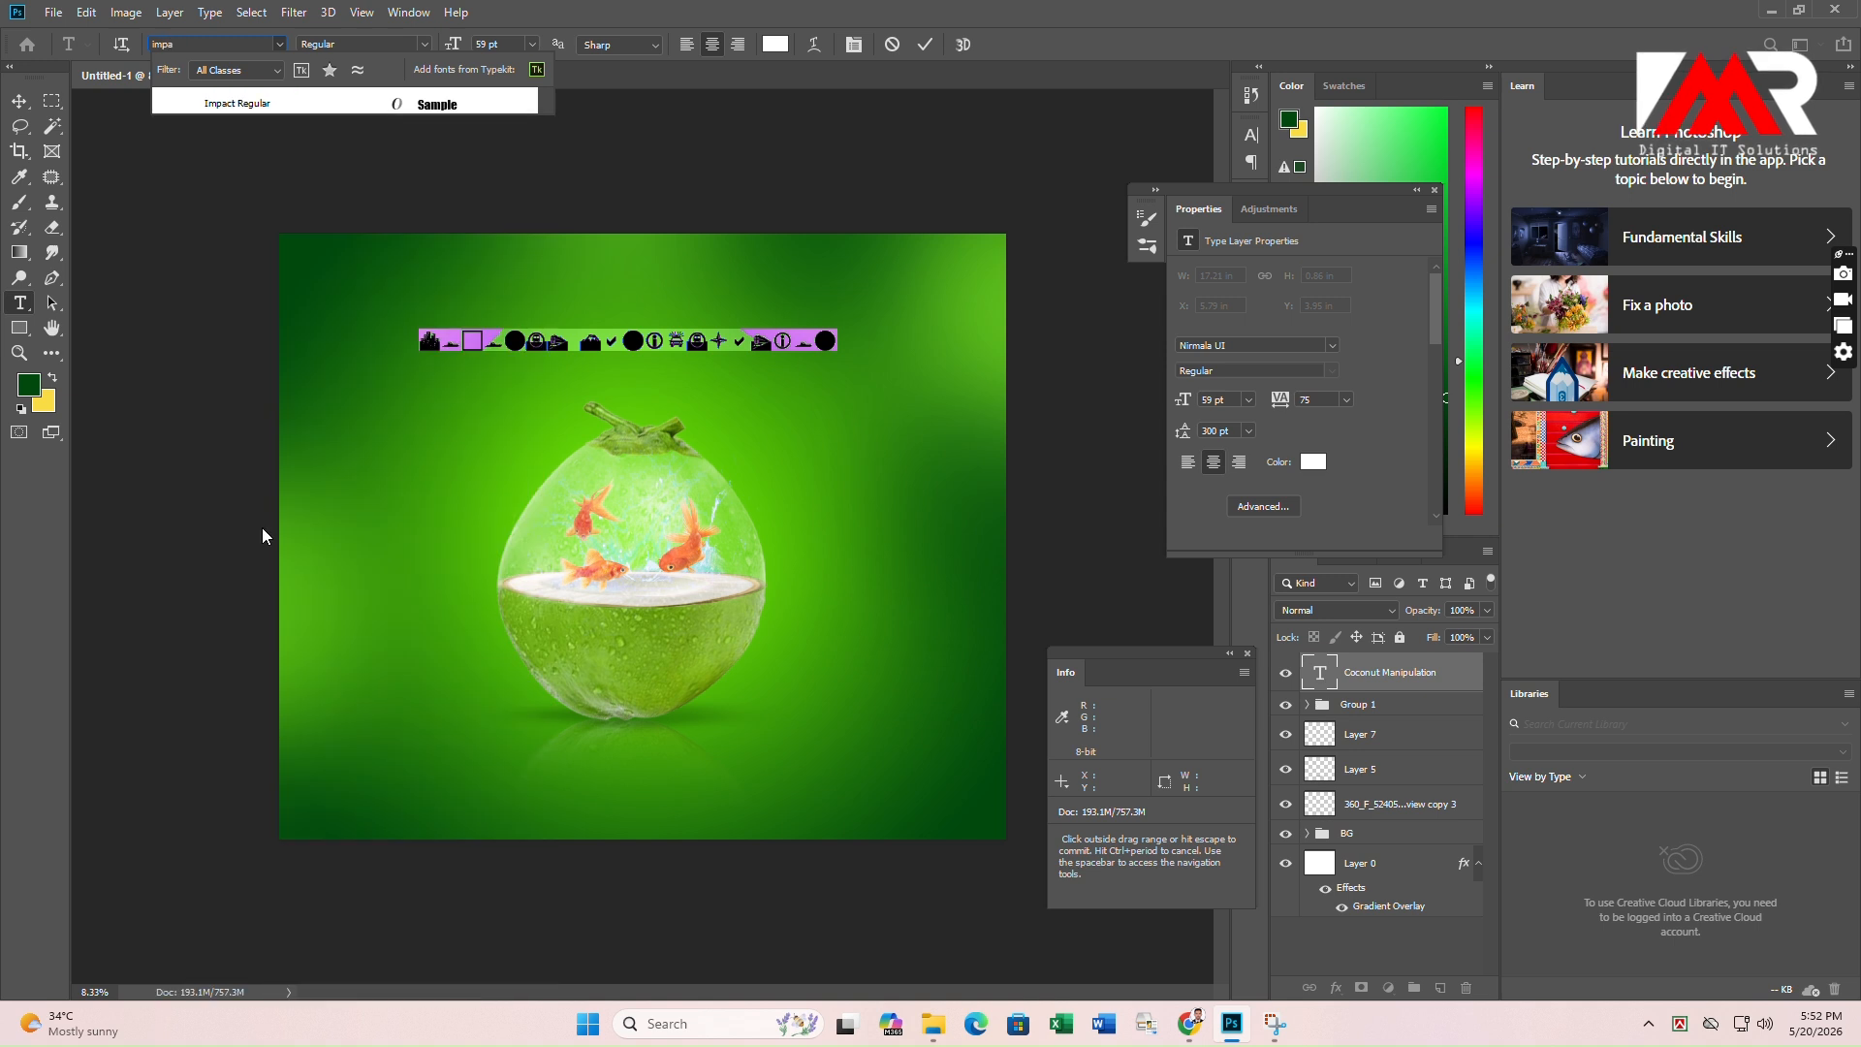
{"action": "left_click", "coordinate": [368, 104]}
{"action": "key", "text": "Escape"}
{"action": "key", "text": "v"}
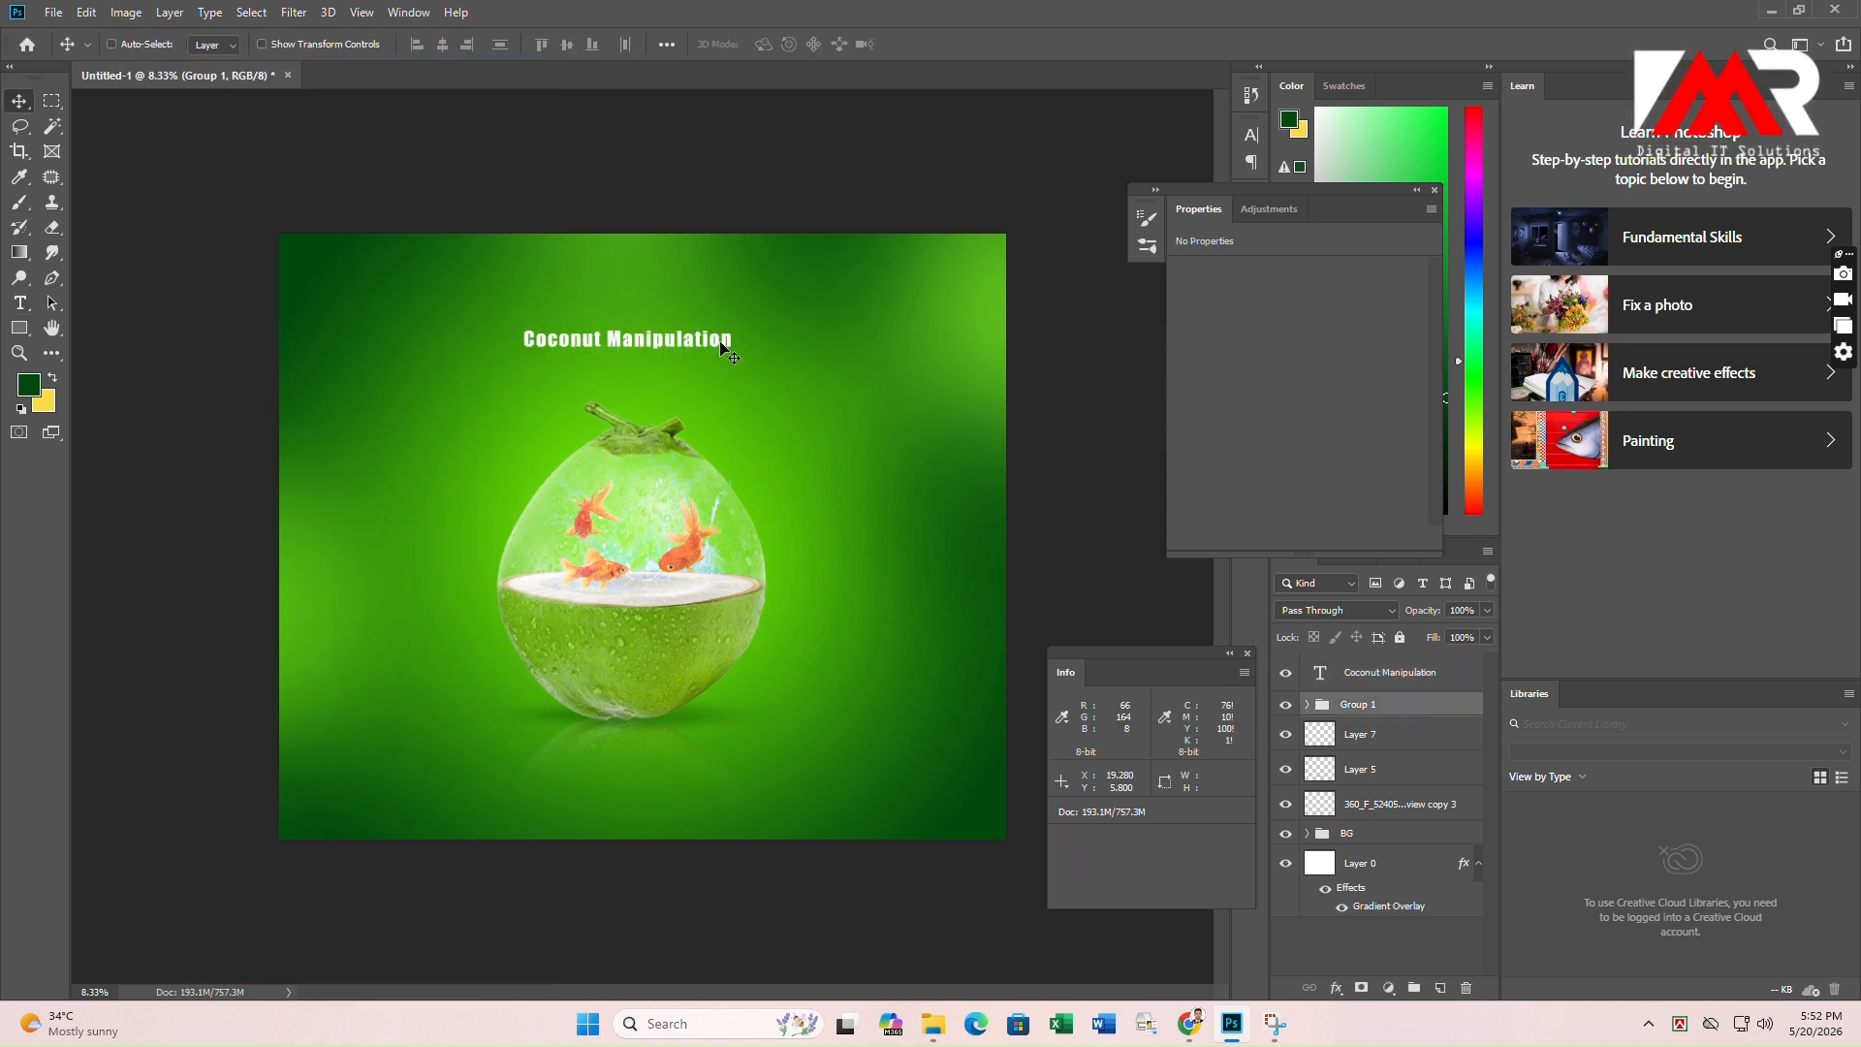
Enlarge the title text and position it centred above the coconut.
{"action": "key", "text": "ctrl+t"}
{"action": "left_click_drag", "start_coordinate": [841, 414], "coordinate": [898, 436]}
{"action": "left_click_drag", "start_coordinate": [823, 368], "coordinate": [741, 340]}
Add a new layer clipped to the lower coconut layer and brush black shading along the coconut's lower-right edge.
{"action": "left_click", "coordinate": [1384, 709]}
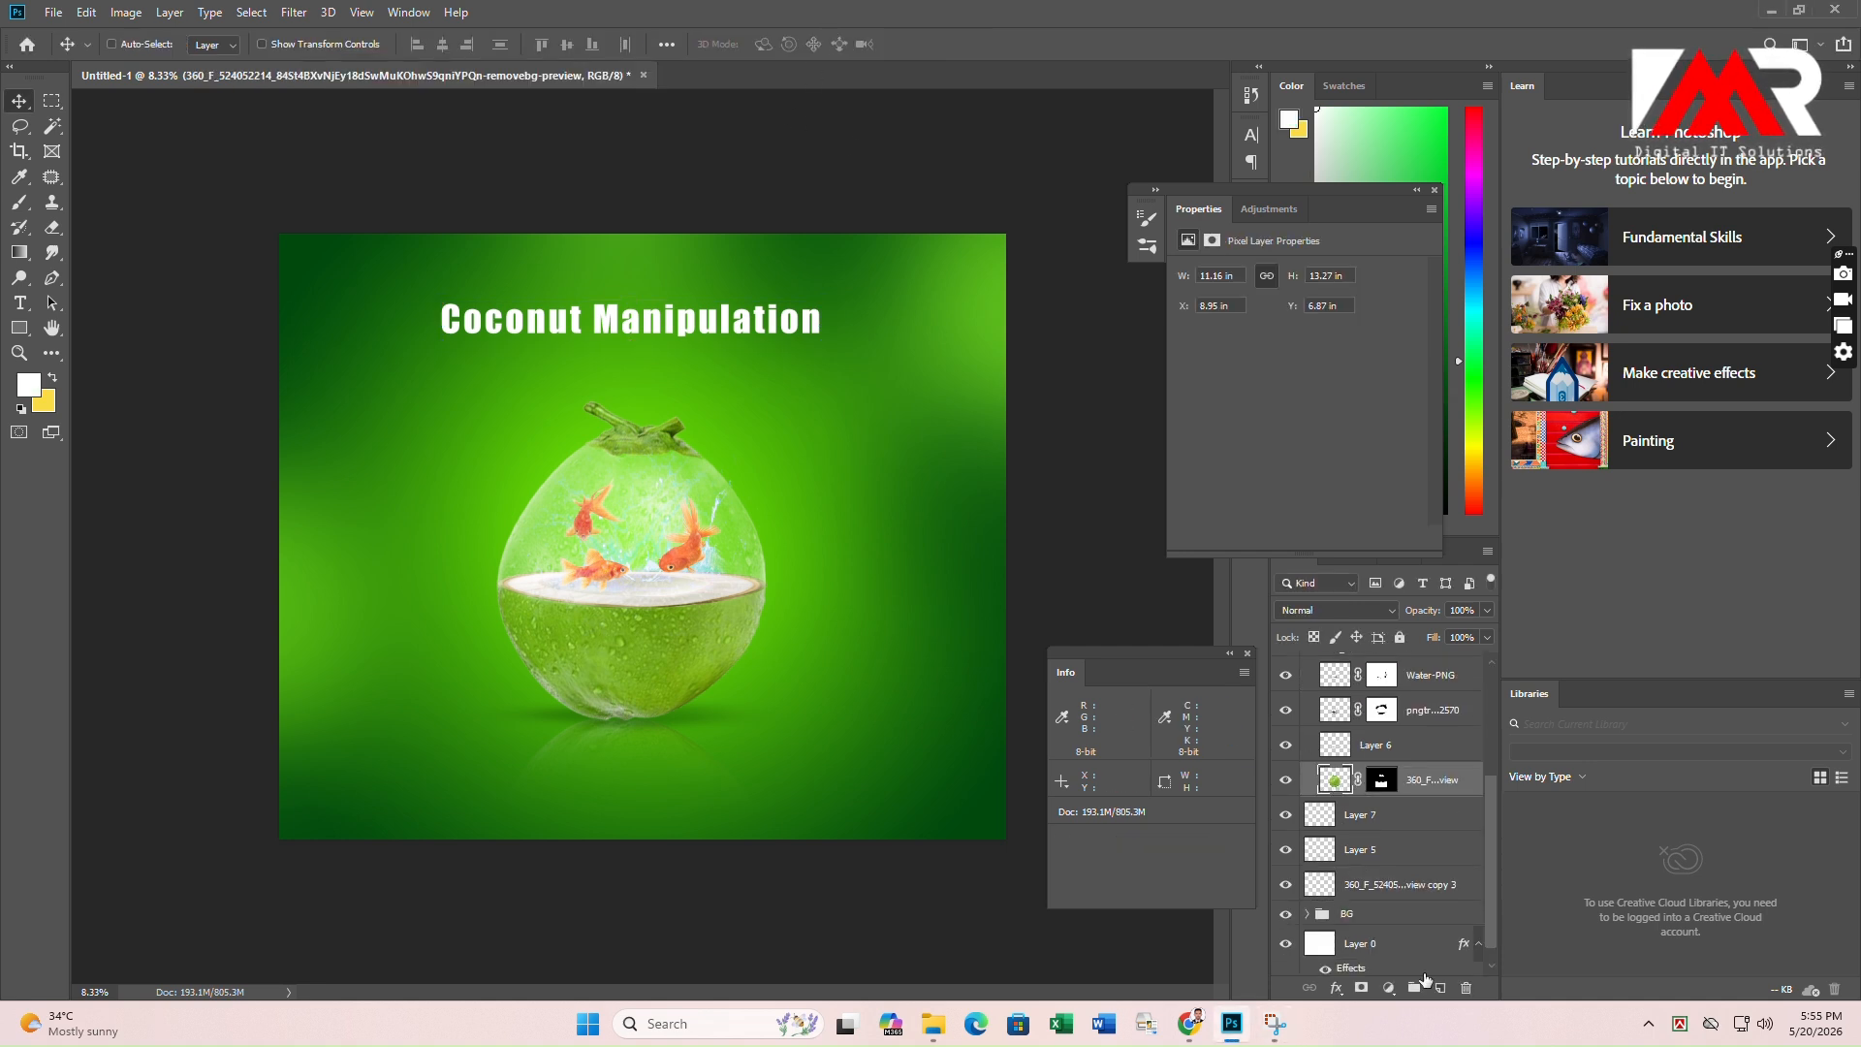
{"action": "left_click", "coordinate": [1441, 987]}
{"action": "key", "text": "ctrl+alt+g"}
{"action": "key", "text": "b"}
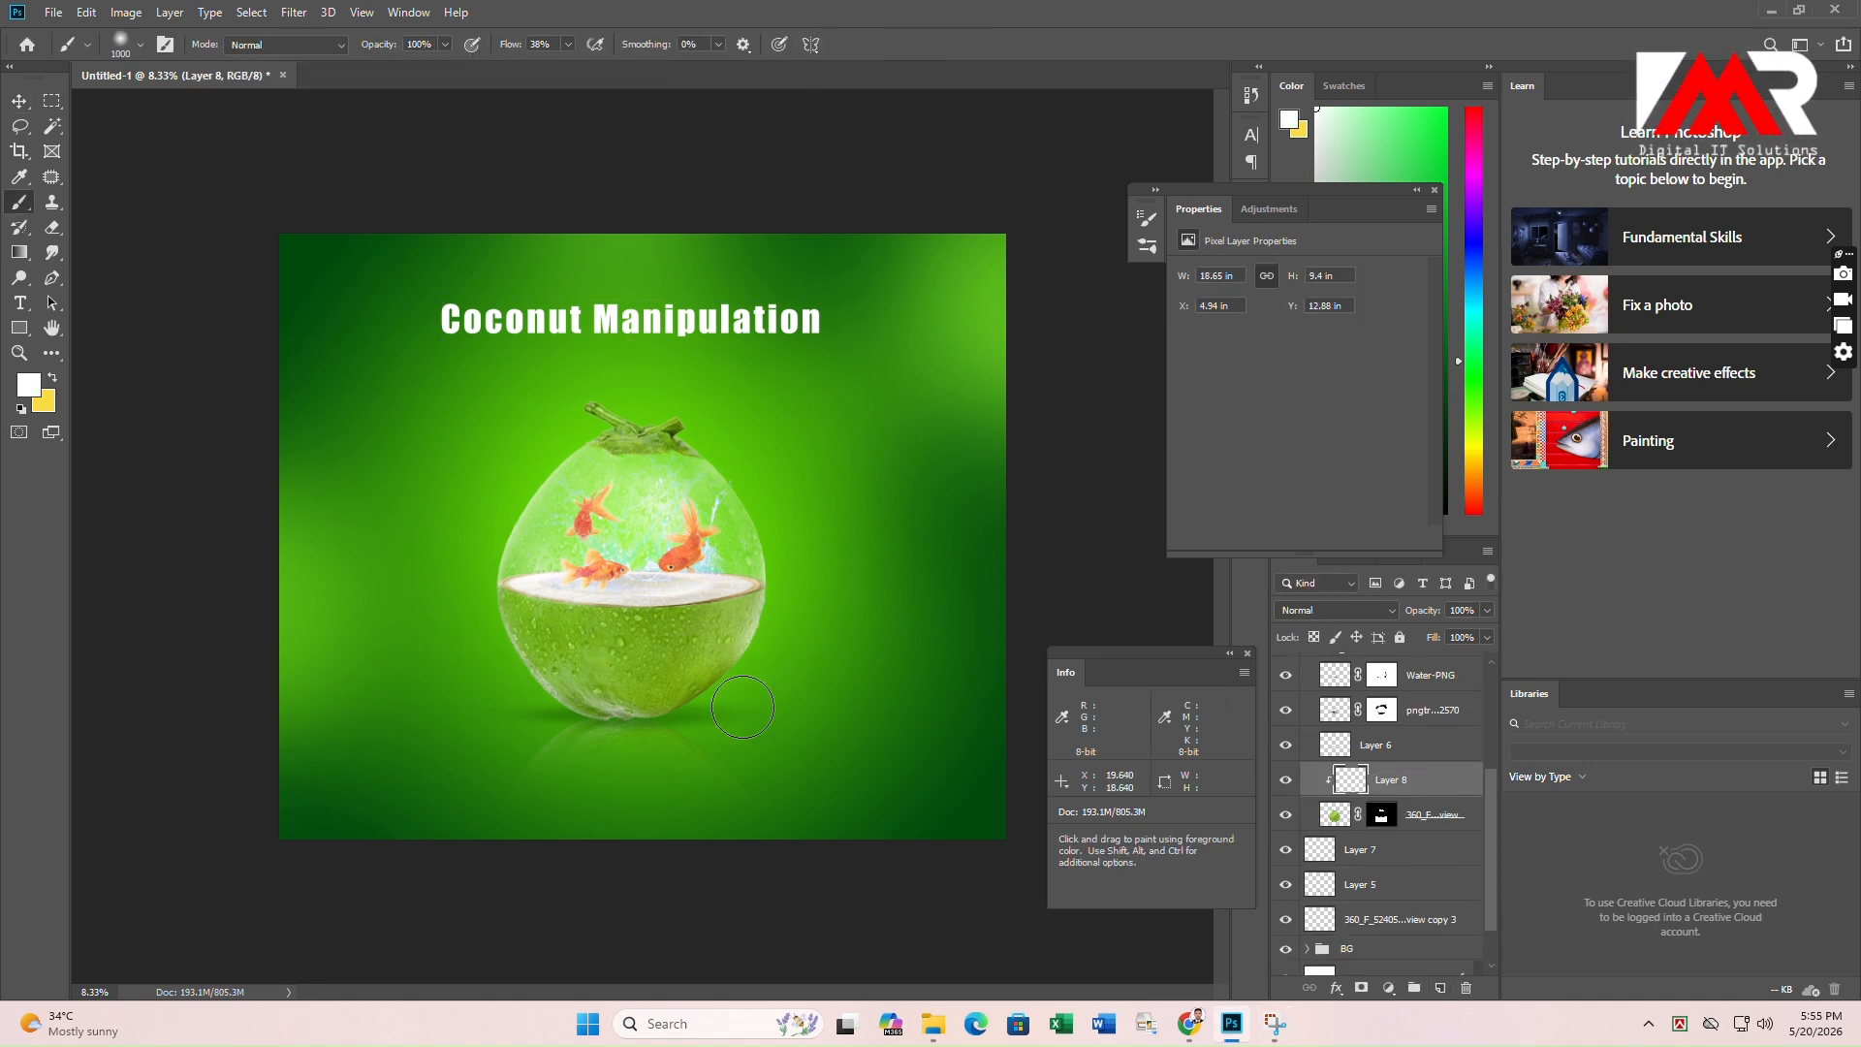
{"action": "left_click", "coordinate": [28, 385]}
{"action": "left_click", "coordinate": [1028, 485]}
{"action": "left_click", "coordinate": [1475, 233]}
{"action": "left_click_drag", "start_coordinate": [725, 707], "coordinate": [705, 739]}
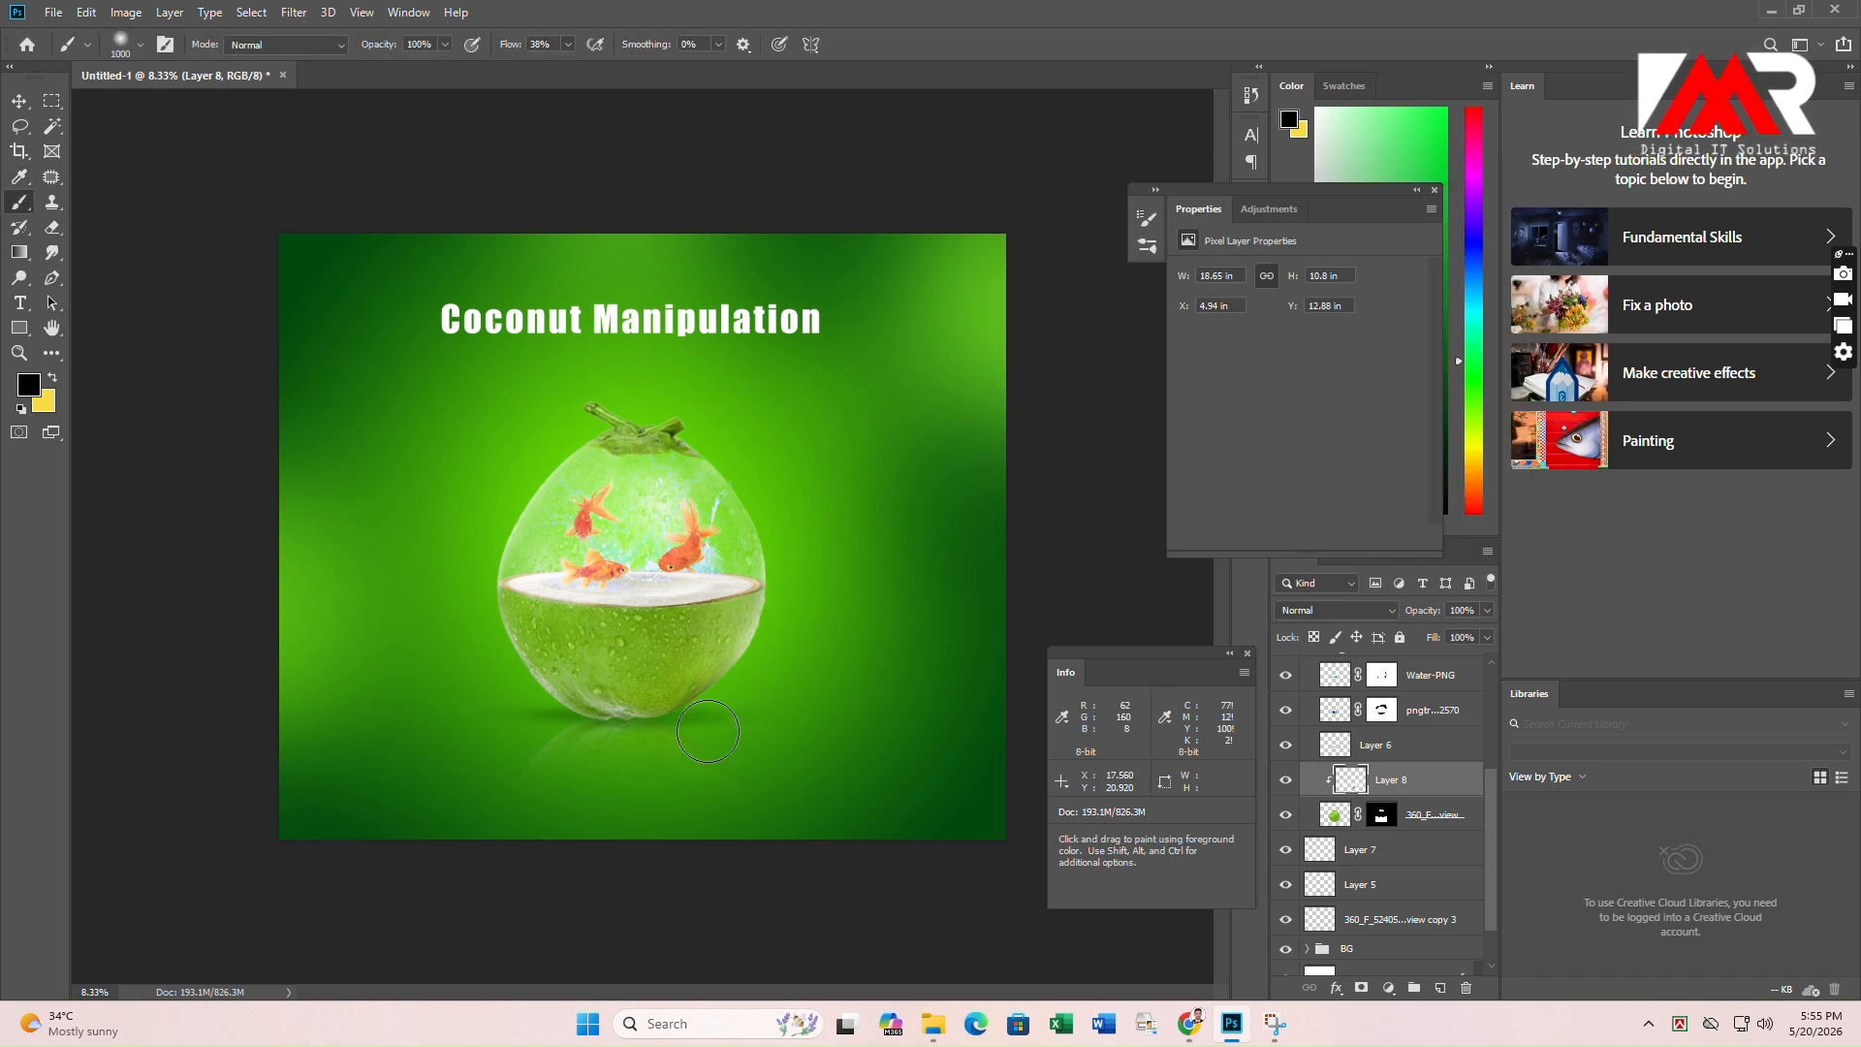
Switch the brush to white and paint a highlight along the glass half's right edge on a new layer clipped to the upper coconut.
{"action": "left_click", "coordinate": [28, 385]}
{"action": "left_click", "coordinate": [1032, 233]}
{"action": "left_click", "coordinate": [1475, 234]}
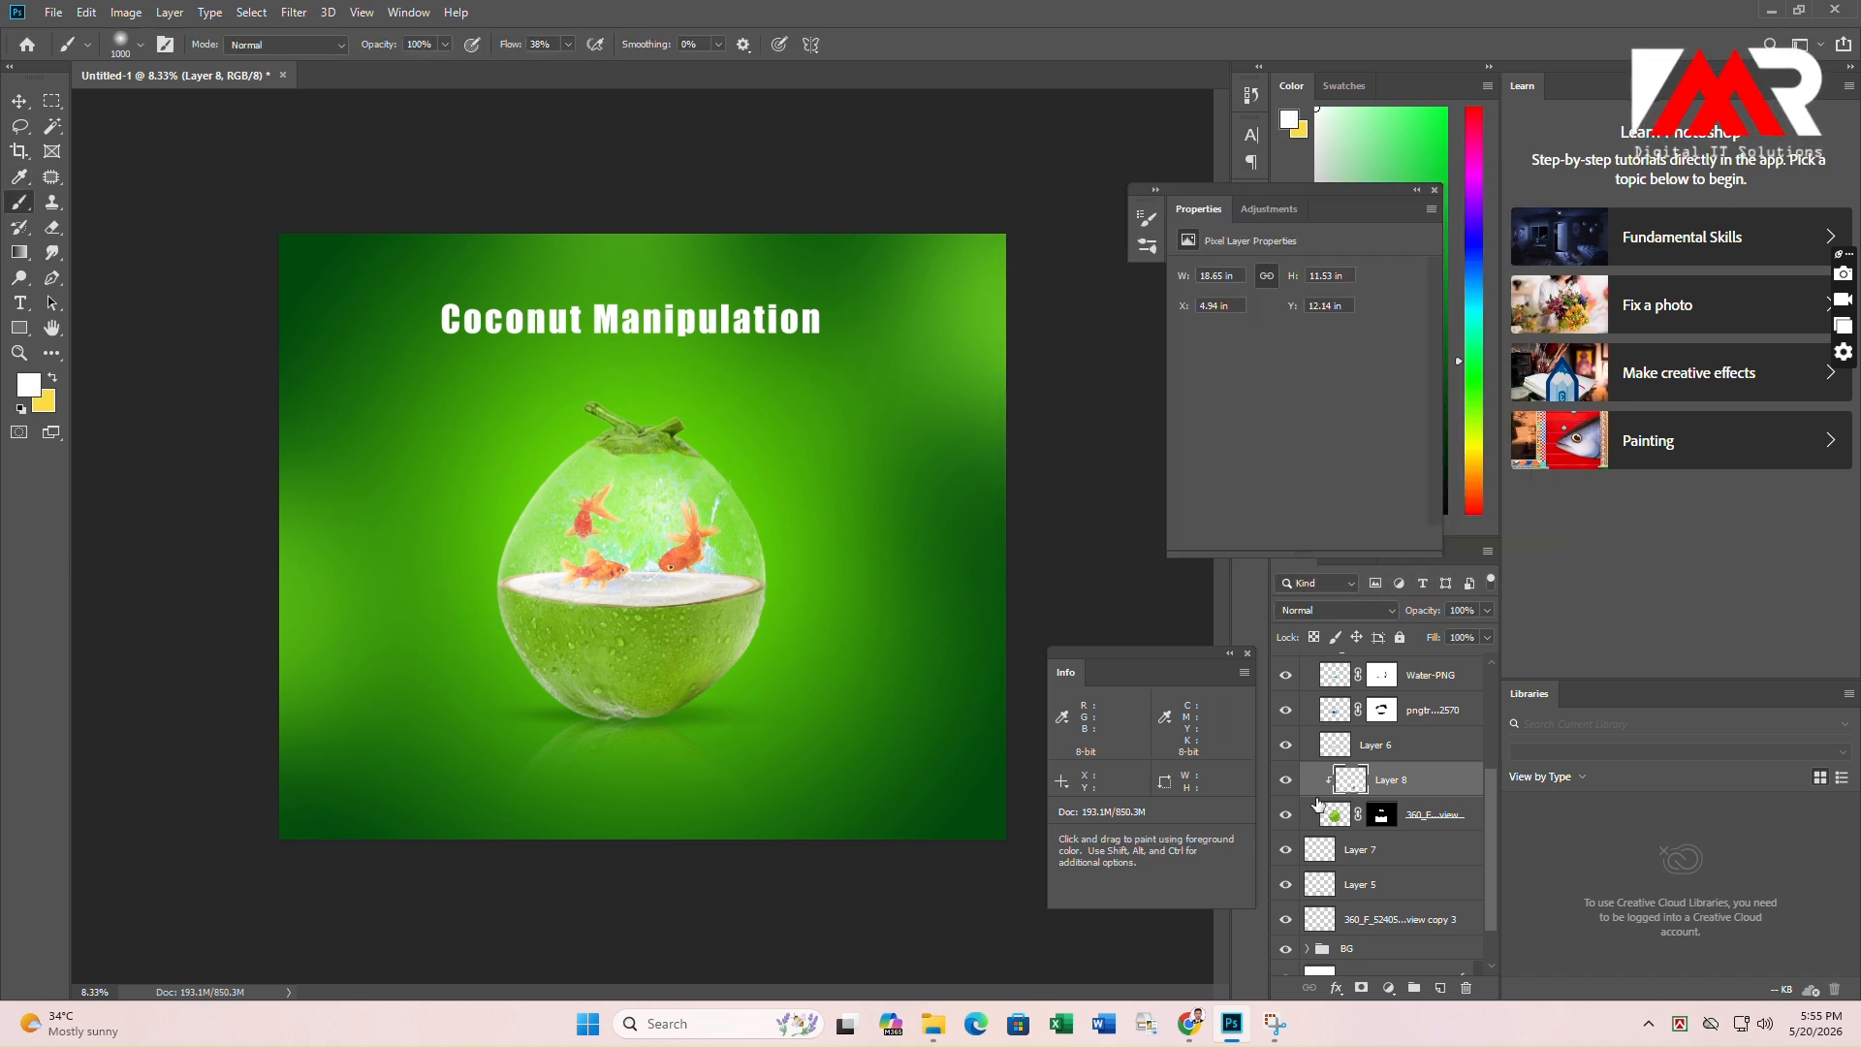
{"action": "scroll", "coordinate": [1356, 752], "scroll_direction": "up", "scroll_amount": 3}
{"action": "left_click", "coordinate": [1355, 747]}
{"action": "key", "text": "ctrl+shift+alt+n"}
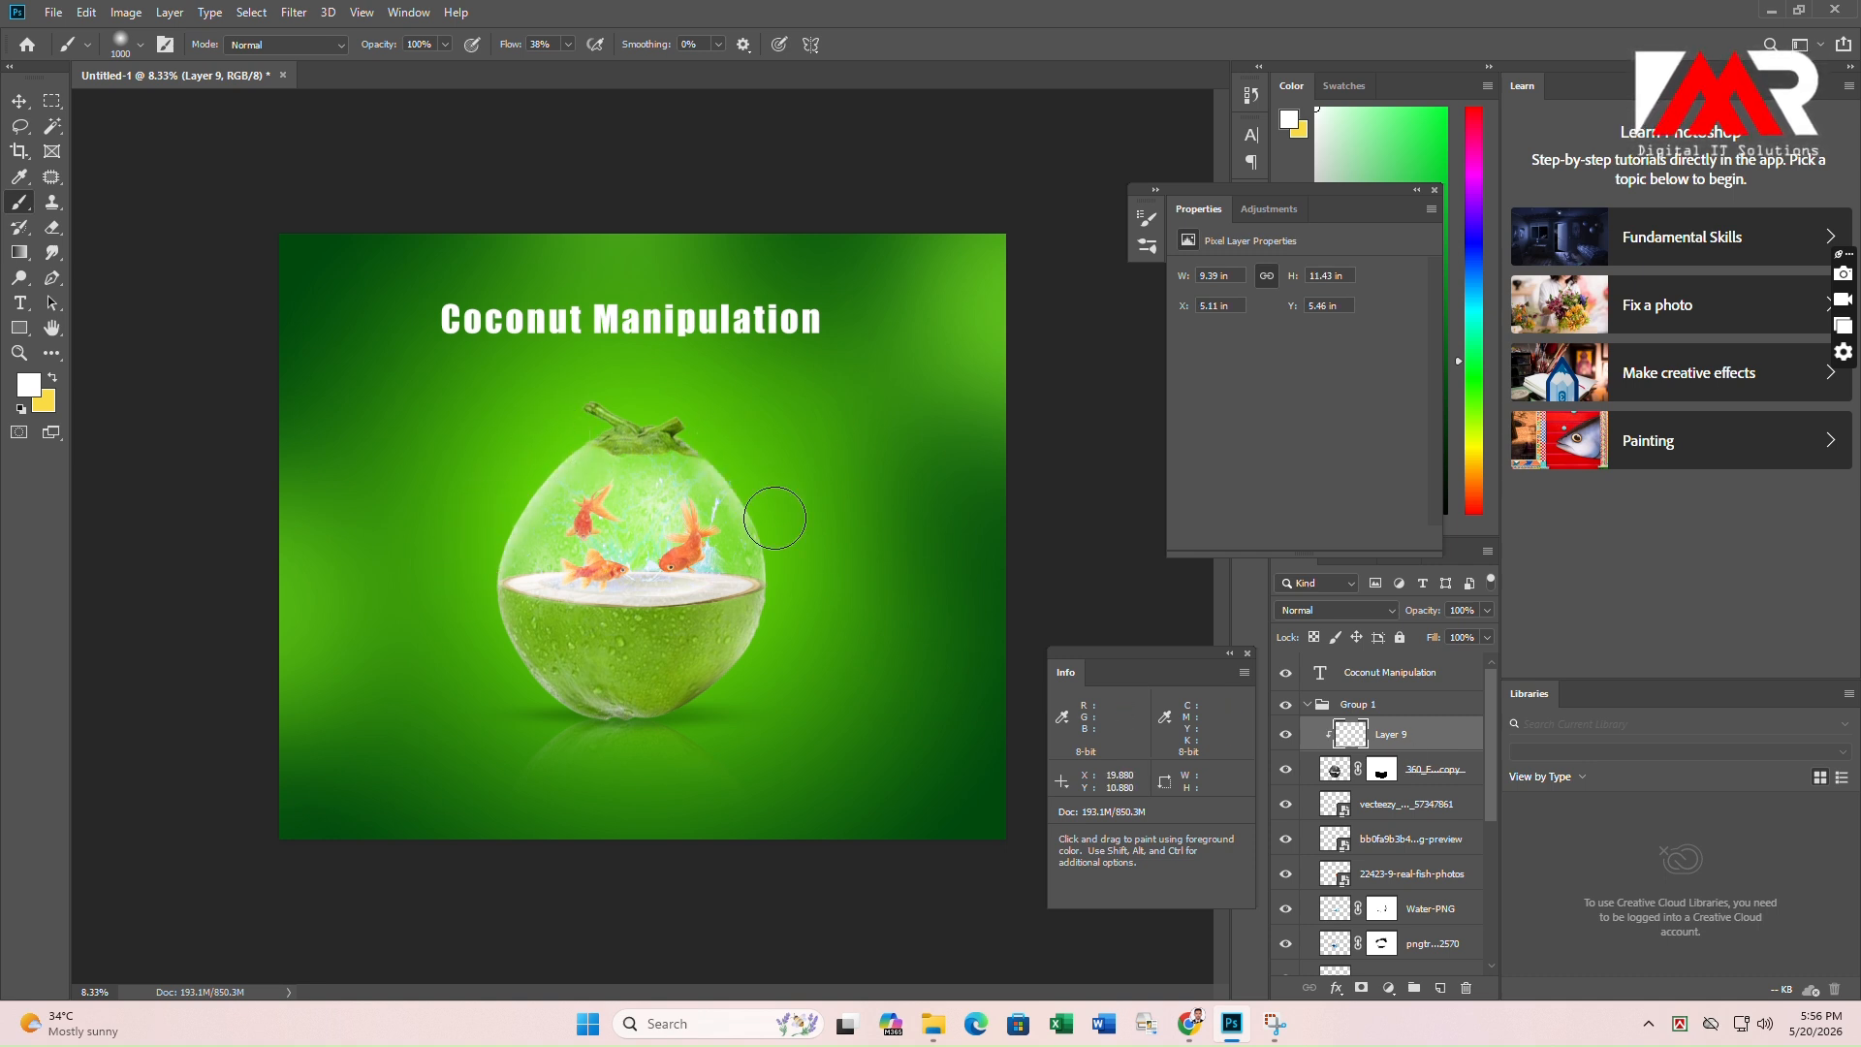
{"action": "left_click_drag", "start_coordinate": [735, 535], "coordinate": [734, 498]}
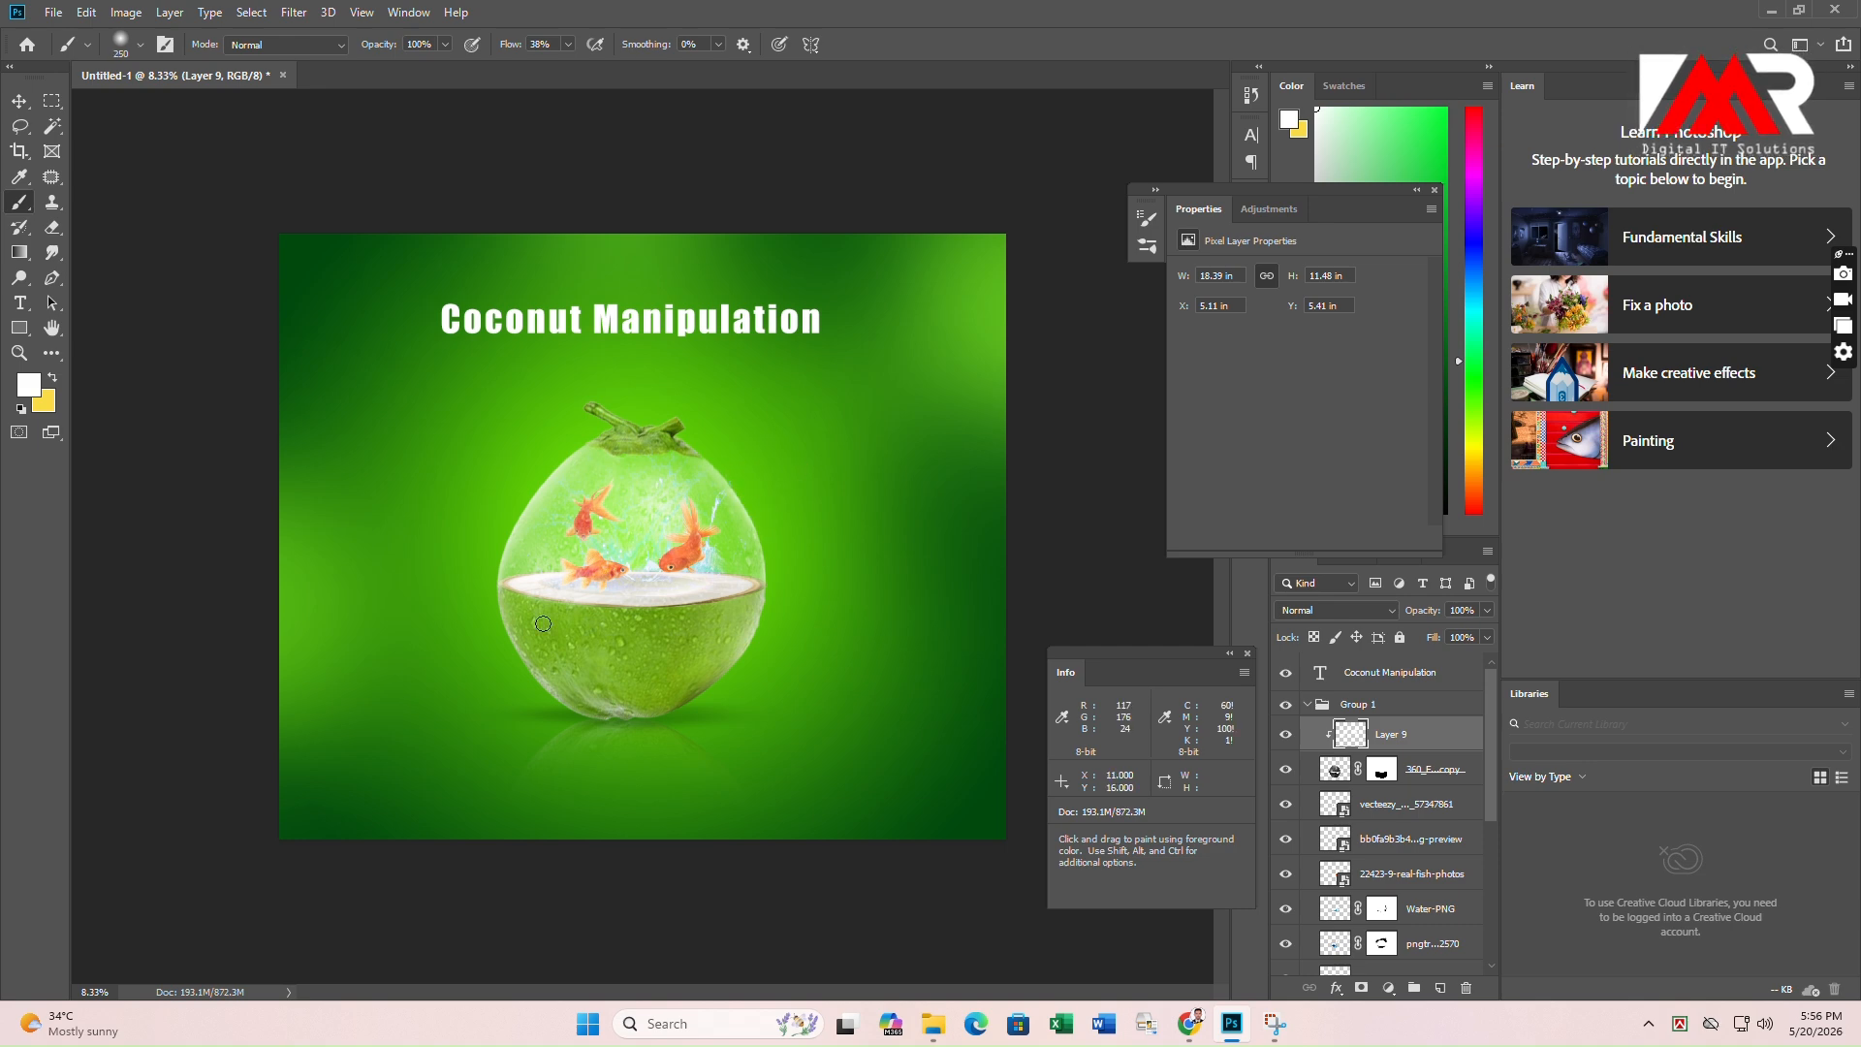
Place the pngtree green coconut and halved coconut image as an embedded object above the title layer.
{"action": "key", "text": "v"}
{"action": "key", "text": "alt+Tab"}
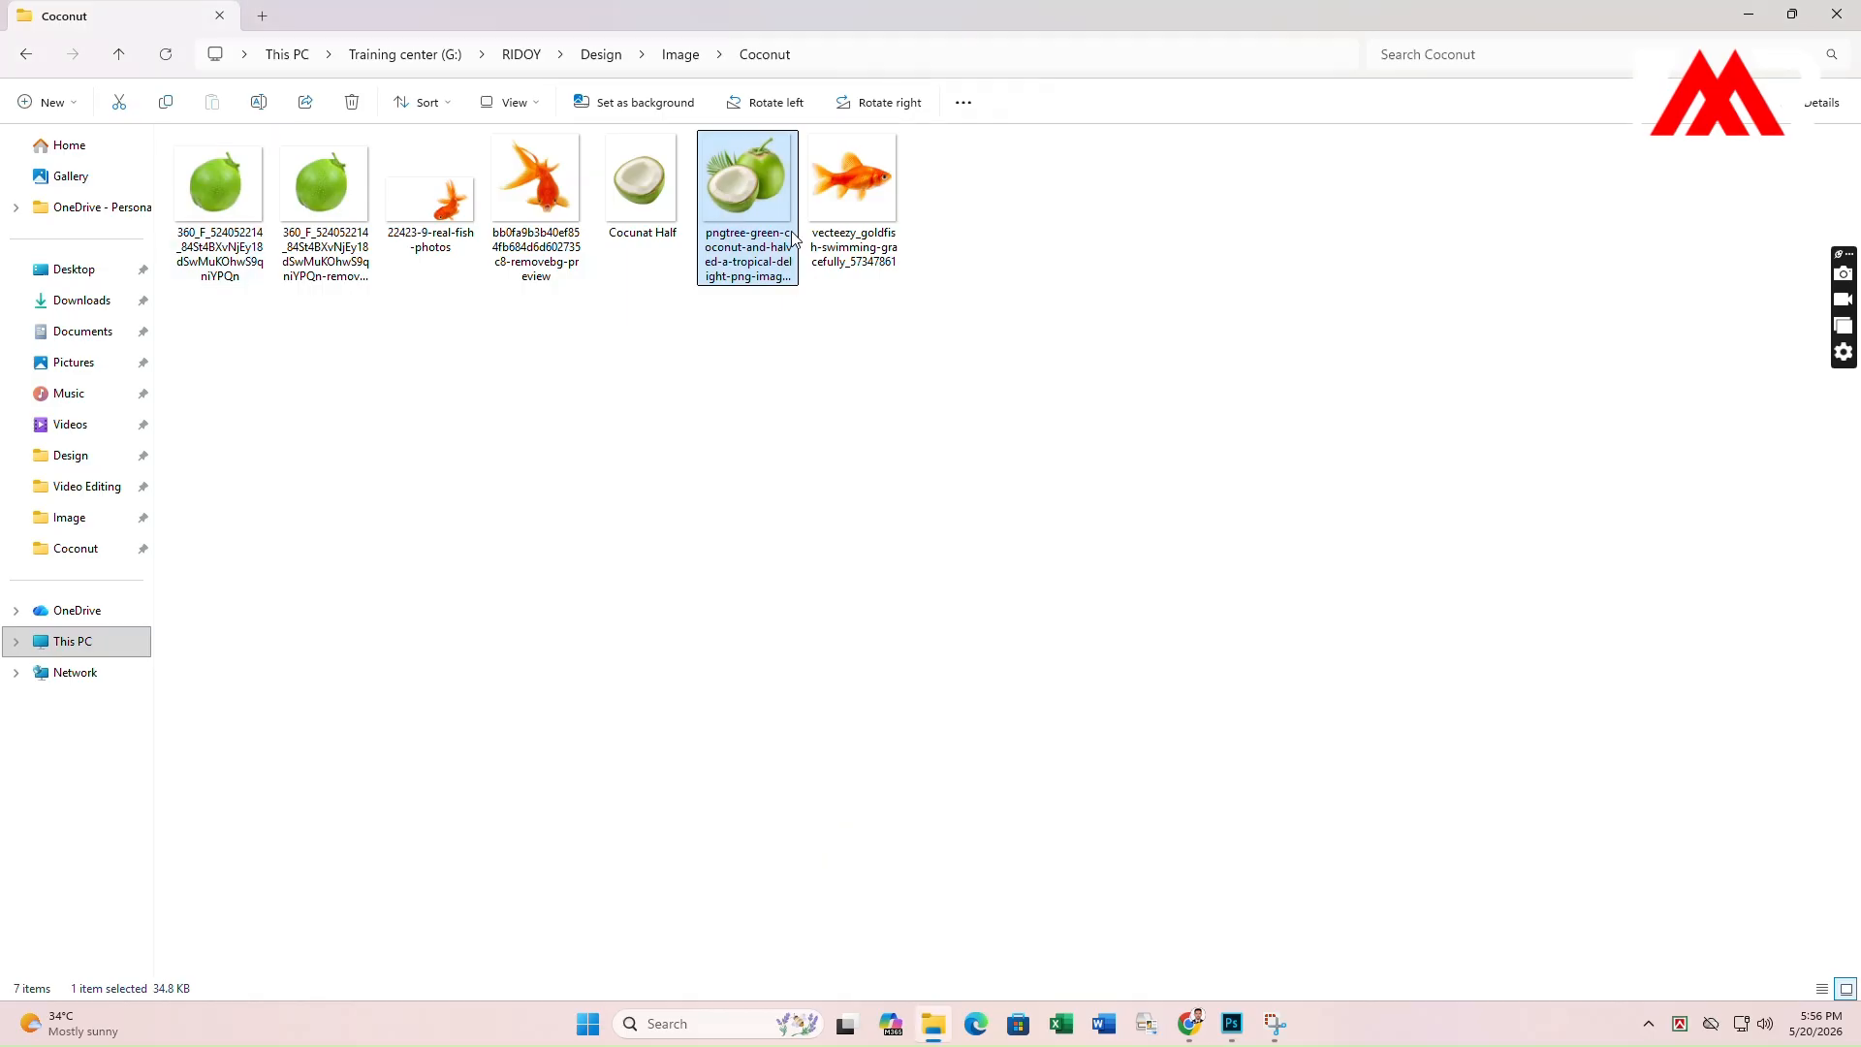
{"action": "left_click_drag", "start_coordinate": [1177, 976], "coordinate": [1232, 1021]}
{"action": "left_click", "coordinate": [52, 13]}
{"action": "key", "text": "Escape"}
{"action": "left_click", "coordinate": [1388, 679]}
{"action": "left_click", "coordinate": [52, 12]}
{"action": "left_click", "coordinate": [125, 382]}
{"action": "left_click", "coordinate": [789, 204]}
{"action": "left_click", "coordinate": [749, 486]}
Enlarge the placed coconuts and position them in the lower-right corner, partly running off the canvas.
{"action": "left_click_drag", "start_coordinate": [634, 533], "coordinate": [534, 600]}
{"action": "left_click_drag", "start_coordinate": [489, 682], "coordinate": [894, 723]}
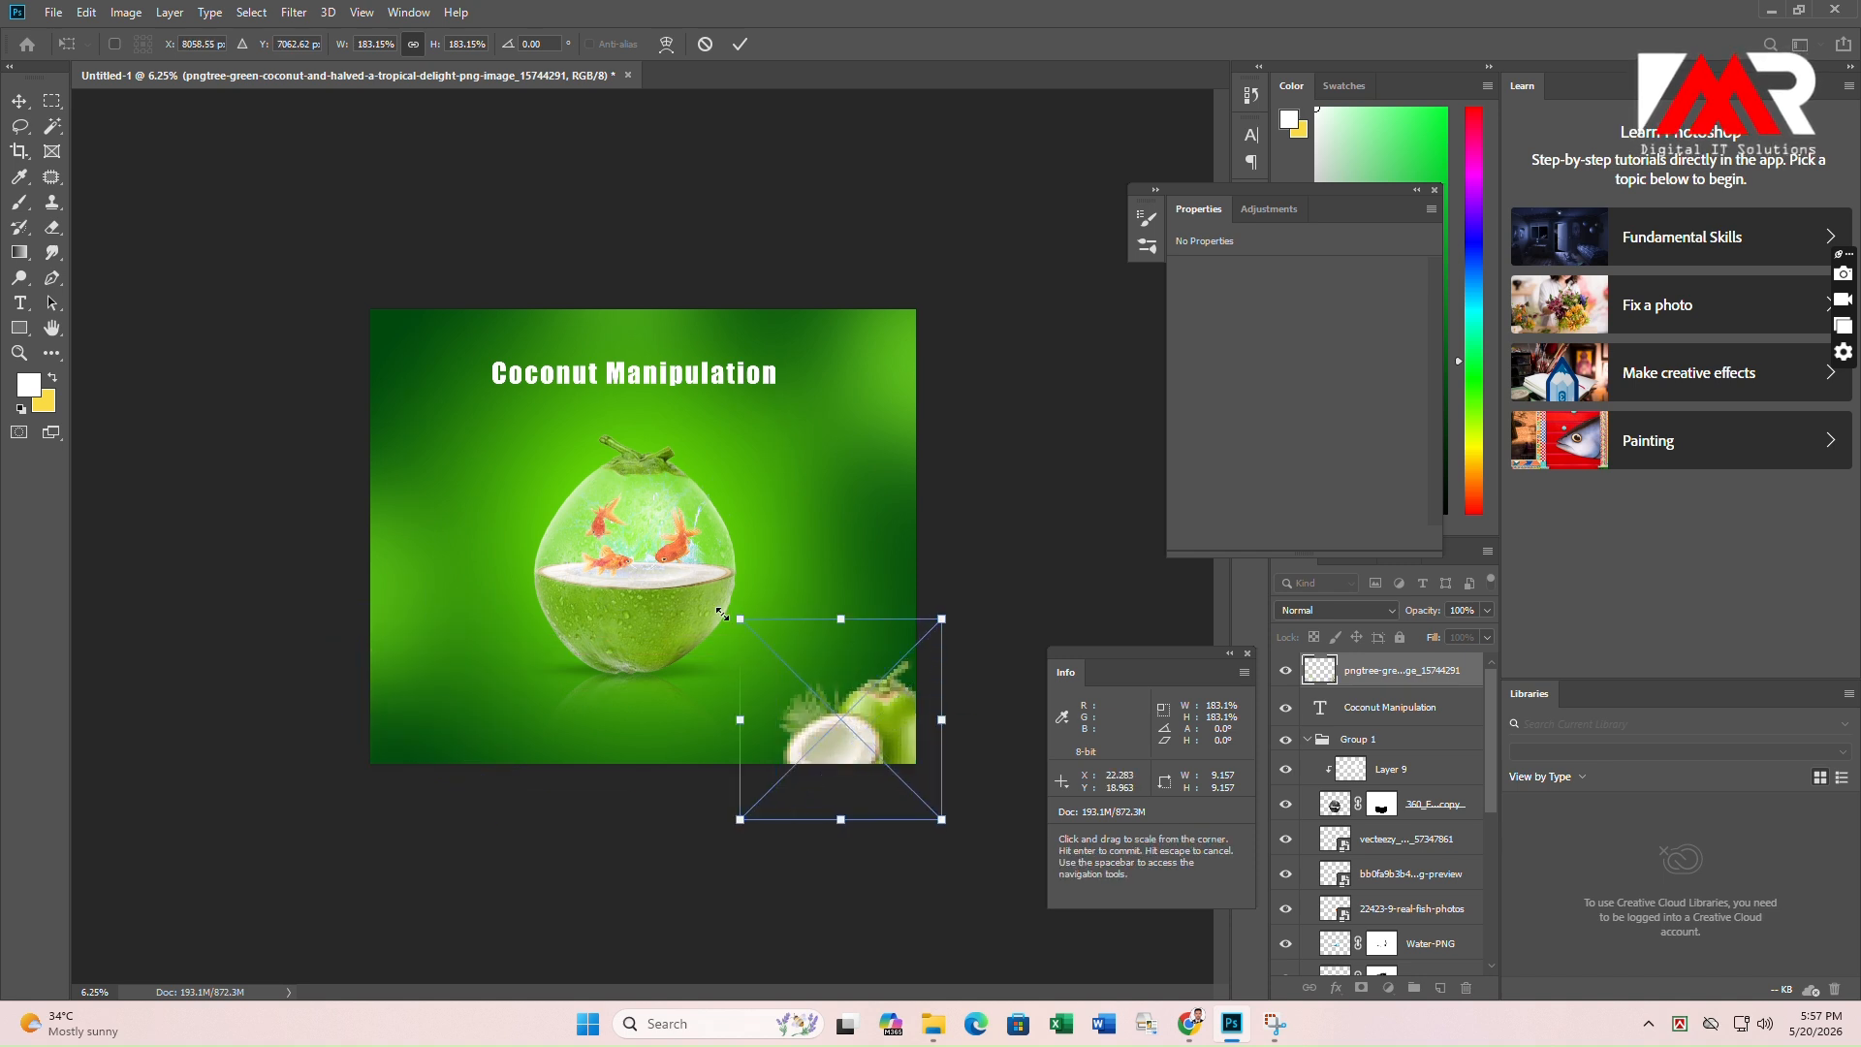
{"action": "left_click_drag", "start_coordinate": [776, 653], "coordinate": [720, 597]}
{"action": "left_click_drag", "start_coordinate": [856, 694], "coordinate": [877, 709]}
{"action": "key", "text": "Return"}
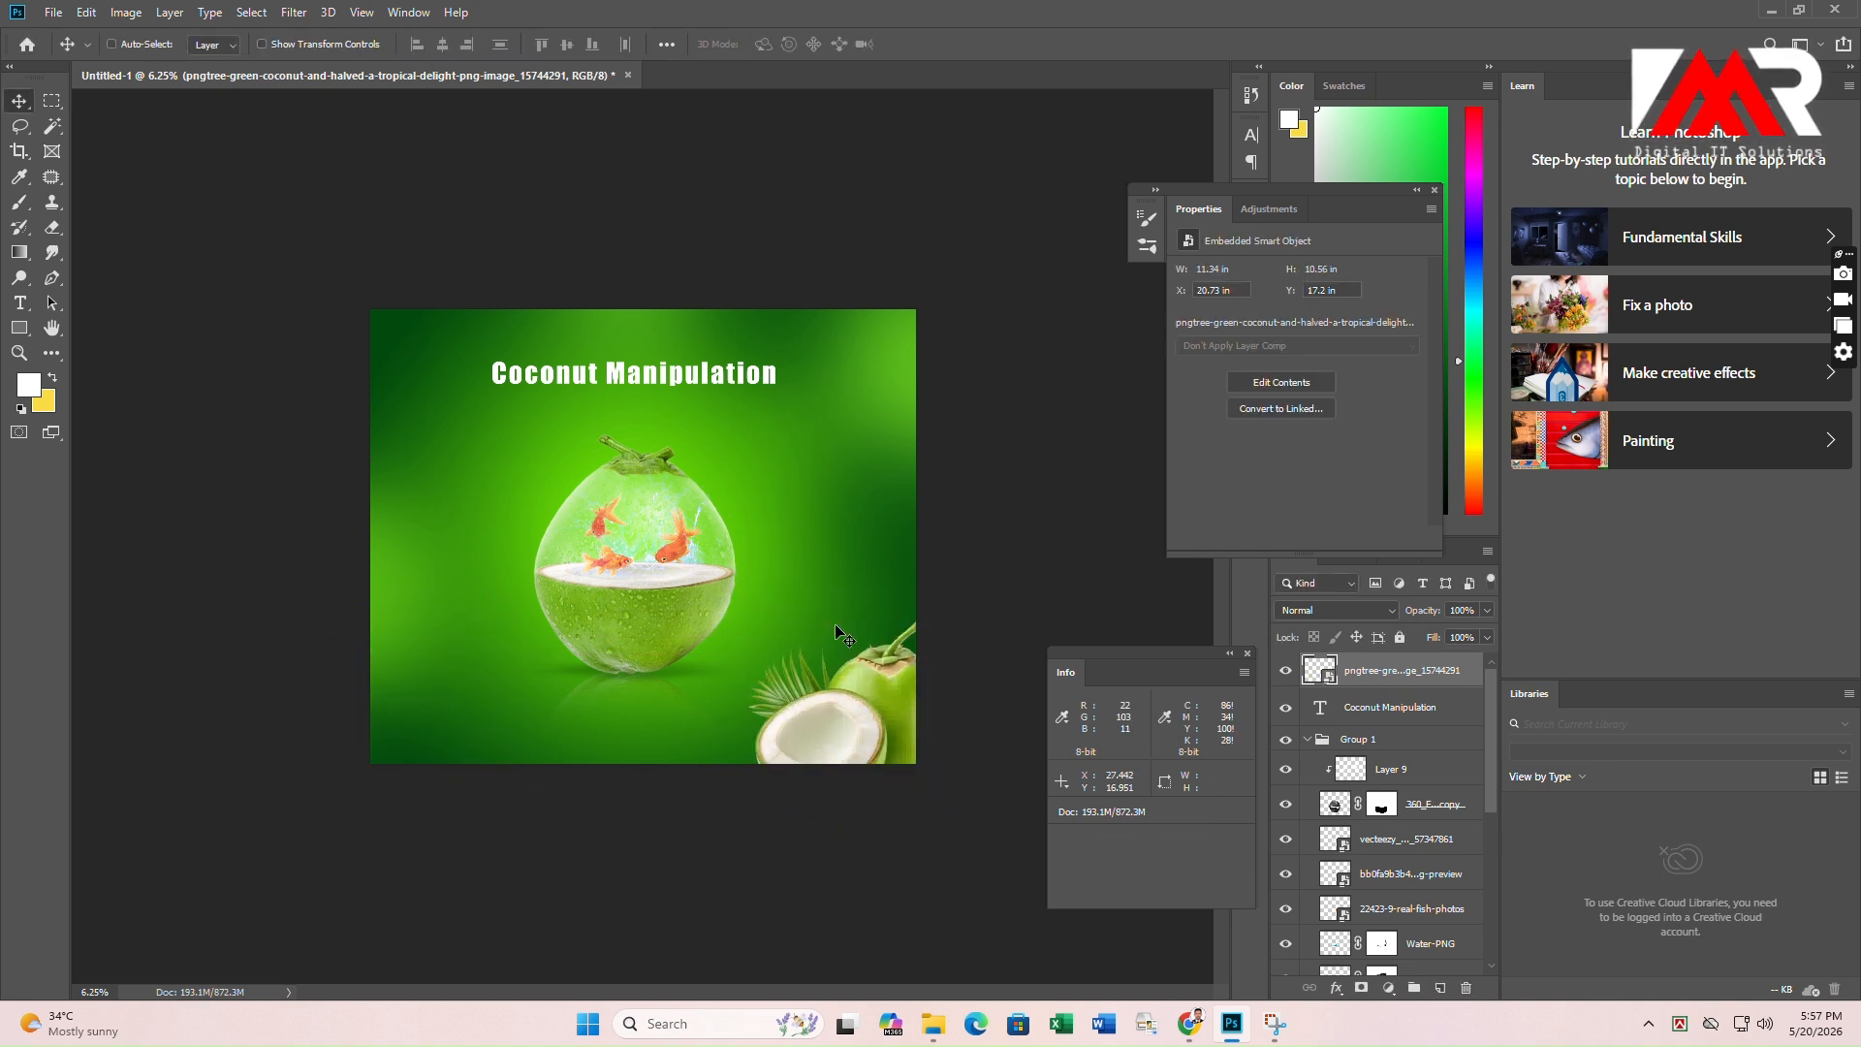
Apply a Gaussian Blur with a 23.5 pixel radius to the corner coconuts.
{"action": "left_click", "coordinate": [292, 12]}
{"action": "mouse_move", "coordinate": [355, 235]}
{"action": "left_click", "coordinate": [589, 308]}
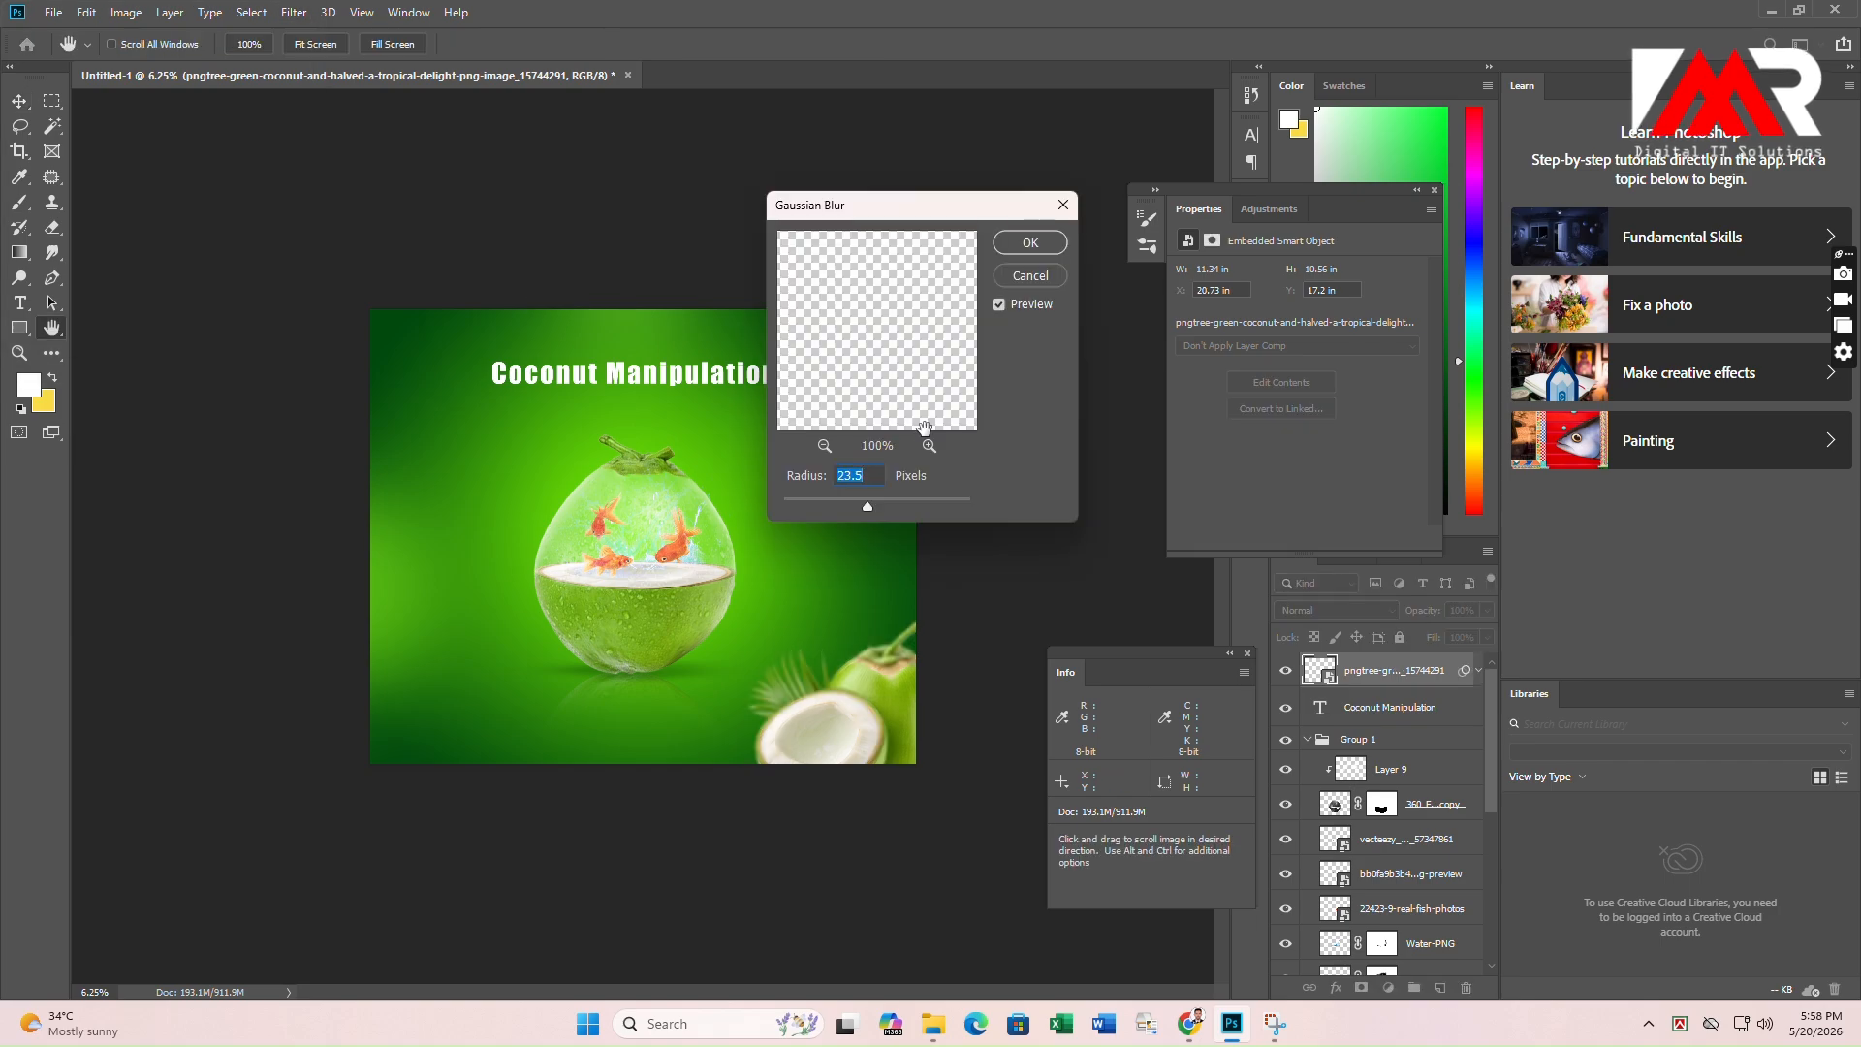
{"action": "left_click", "coordinate": [1025, 248]}
Bring the background-removed whole green coconut image from the Coconut folder into the document.
{"action": "left_click", "coordinate": [933, 1023]}
{"action": "left_click", "coordinate": [635, 197]}
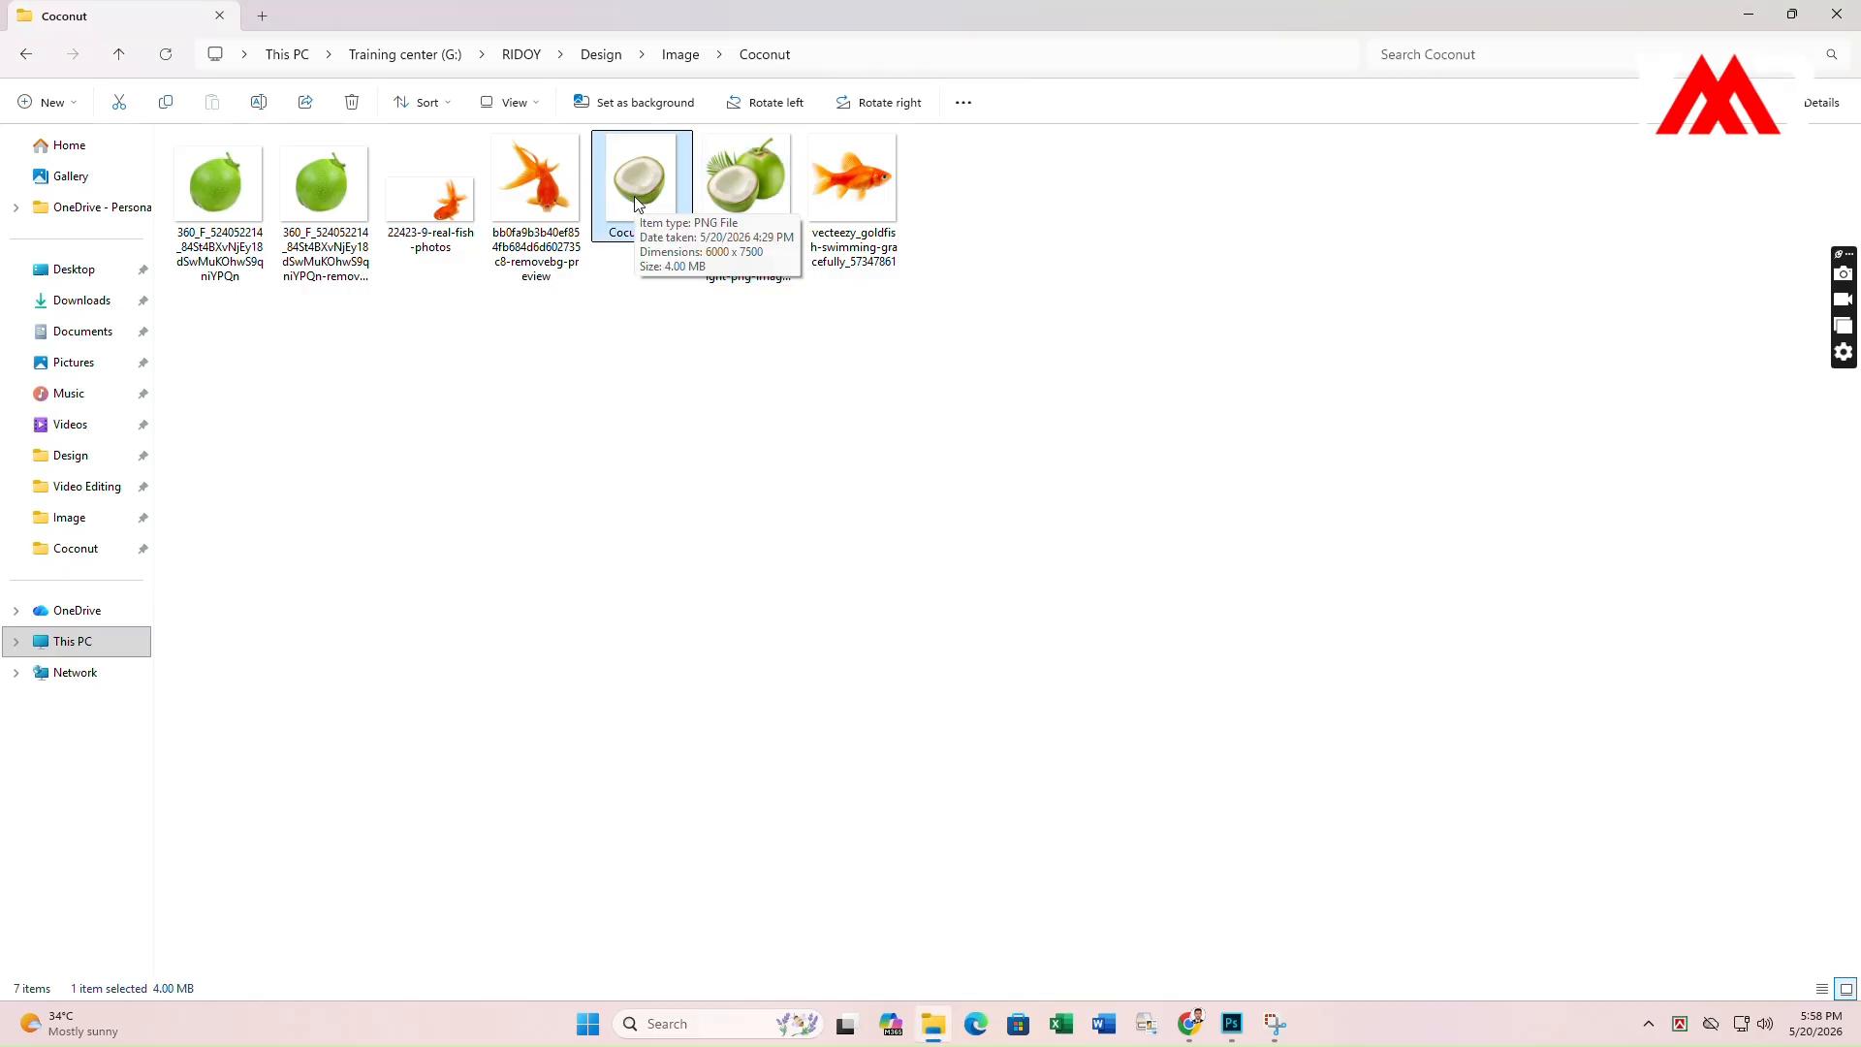
{"action": "left_click", "coordinate": [324, 184]}
{"action": "left_click", "coordinate": [1232, 1024]}
{"action": "left_click", "coordinate": [932, 1024]}
{"action": "left_click_drag", "start_coordinate": [329, 196], "coordinate": [715, 424]}
{"action": "key", "text": "Return"}
Arrange three small copies of the whole coconut around the upper canvas and move the one overlapping the title beneath the title layer.
{"action": "key", "text": "ctrl+t"}
{"action": "key", "text": "Return"}
{"action": "key", "text": "ctrl+t"}
{"action": "left_click_drag", "start_coordinate": [653, 358], "coordinate": [632, 339]}
{"action": "key", "text": "Return"}
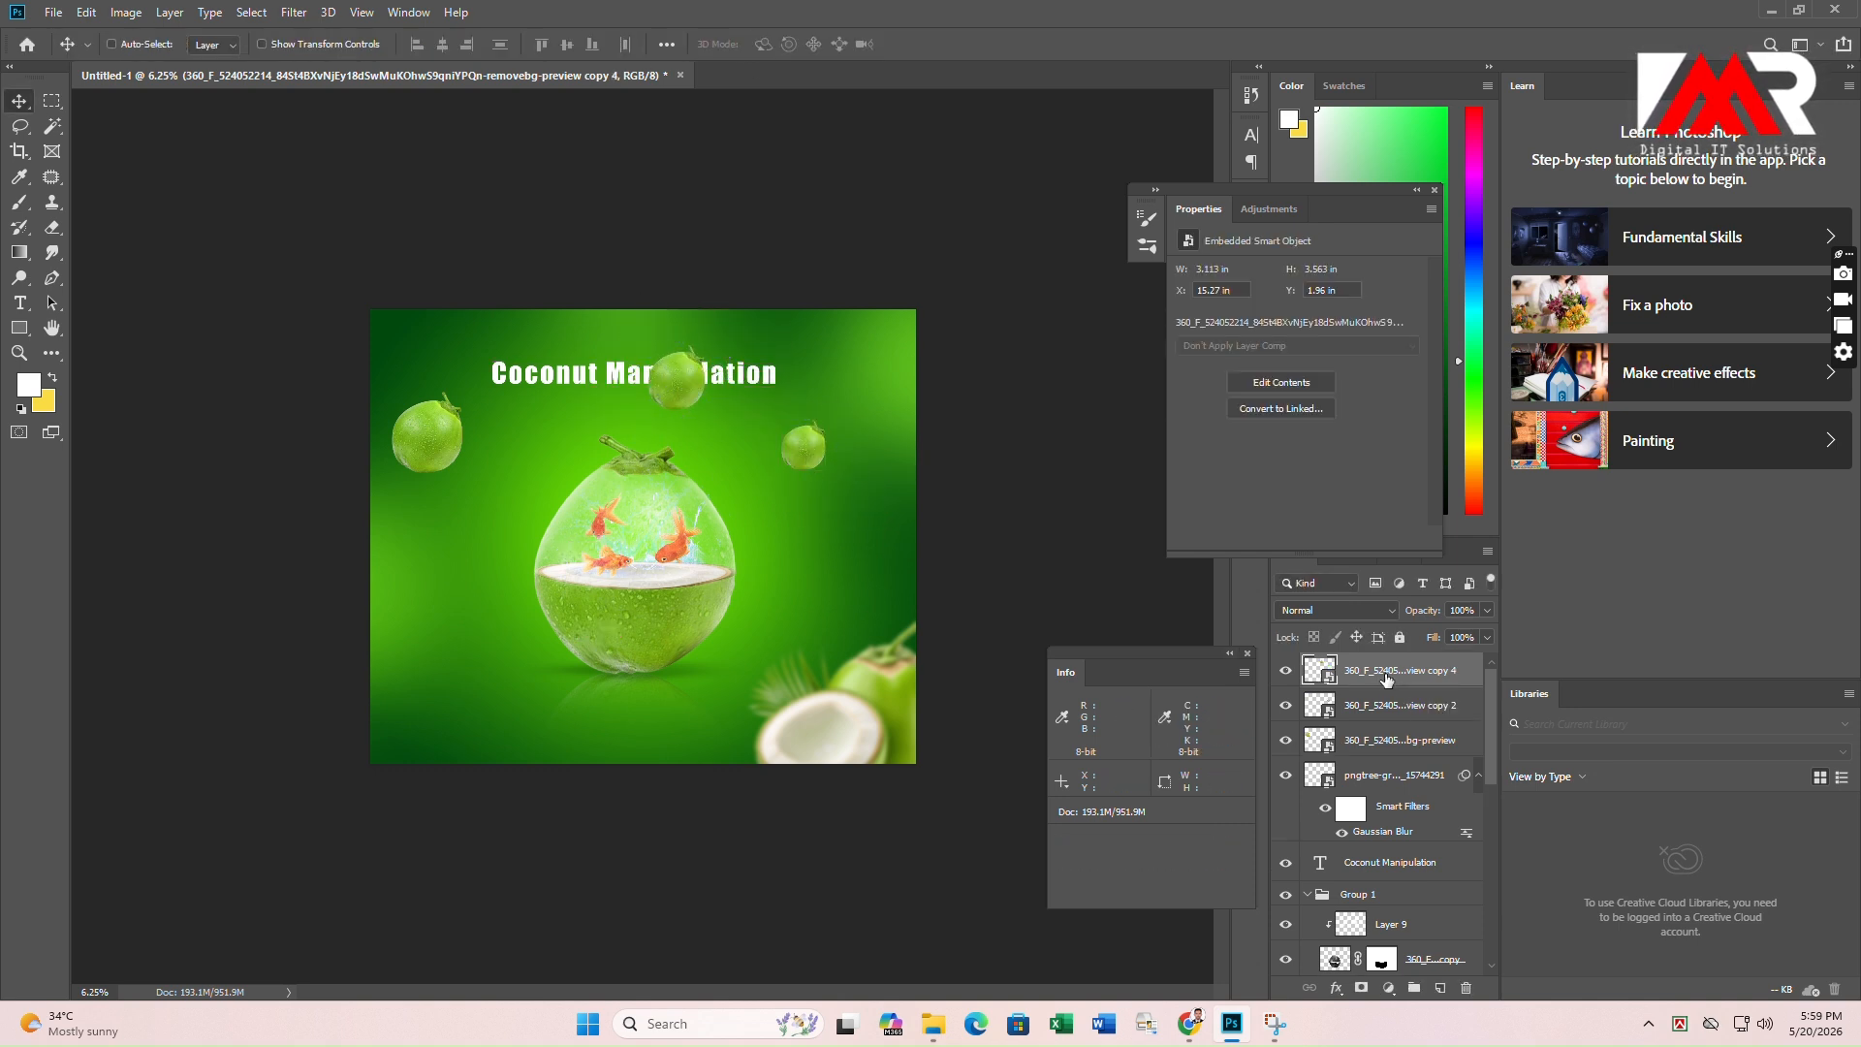
{"action": "left_click_drag", "start_coordinate": [1388, 876], "coordinate": [1388, 880]}
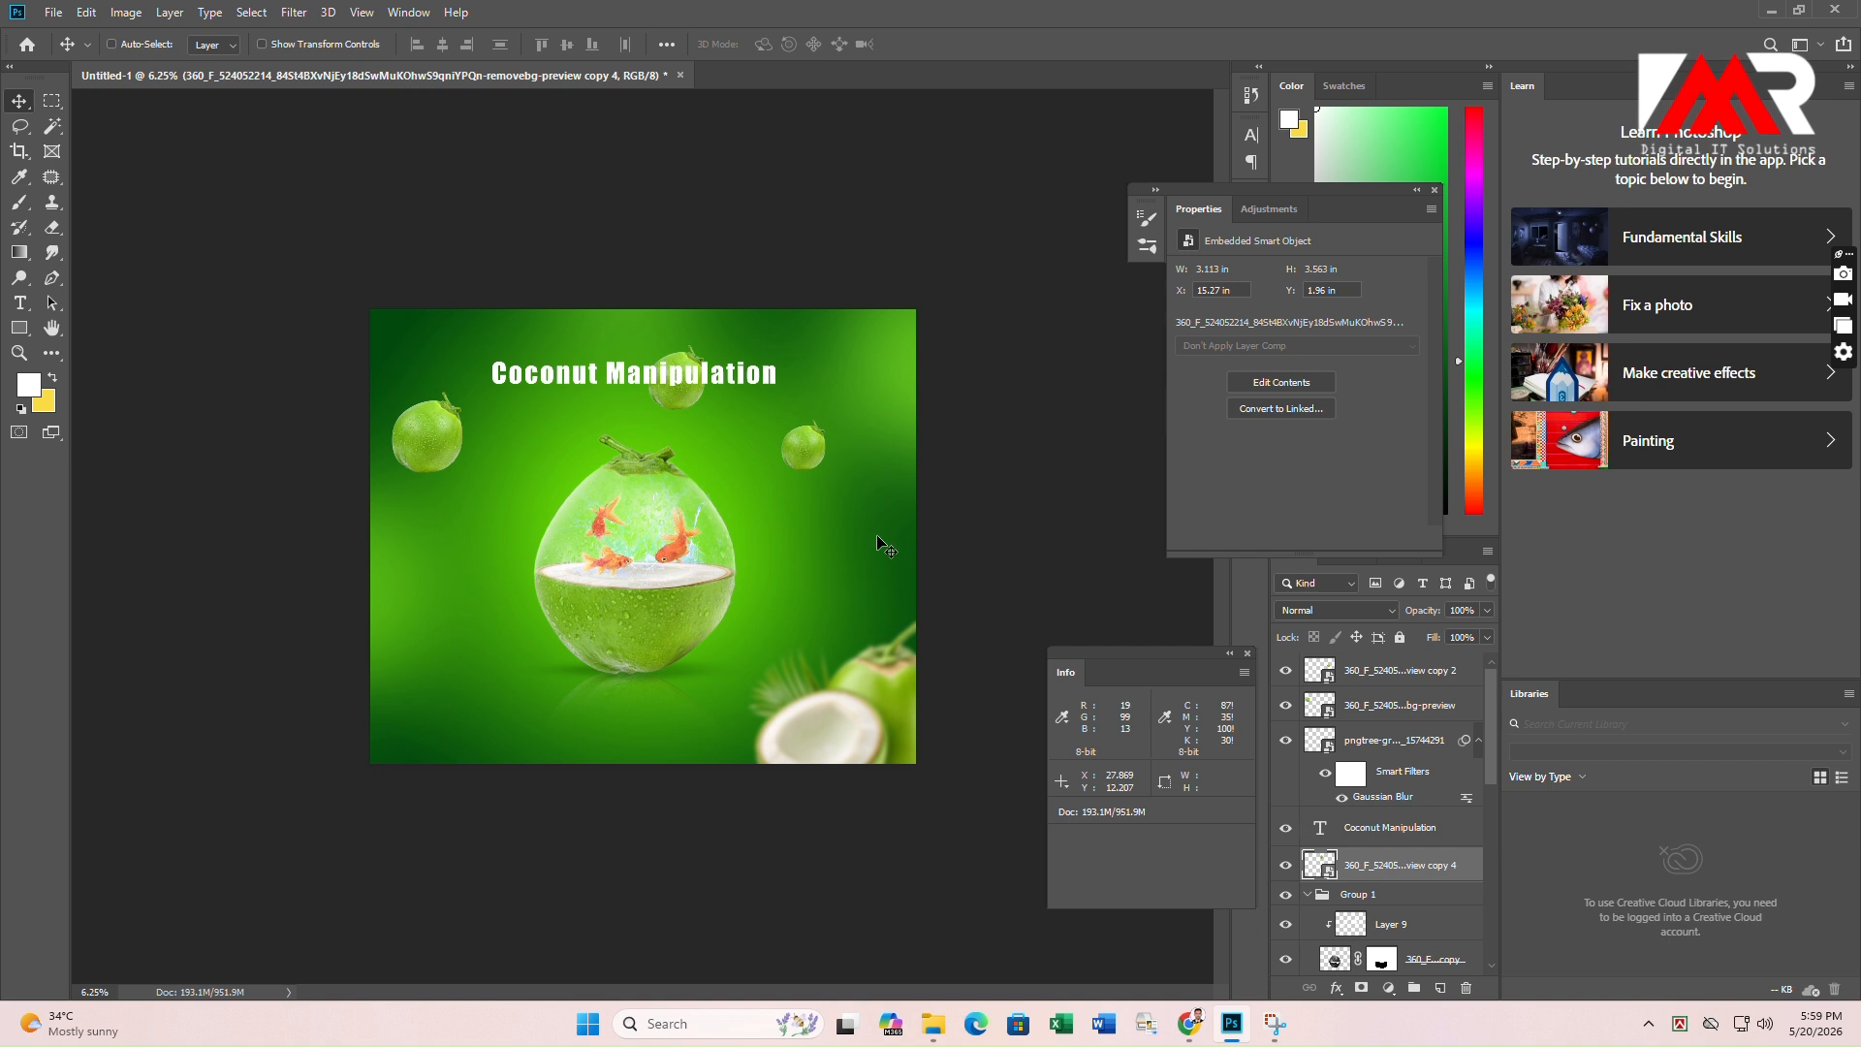
{"action": "left_click", "coordinate": [1358, 707]}
{"action": "left_click", "coordinate": [1370, 669]}
{"action": "left_click", "coordinate": [1363, 705], "text": "ctrl"}
{"action": "left_click", "coordinate": [1382, 871], "text": "ctrl"}
{"action": "left_click", "coordinate": [288, 12]}
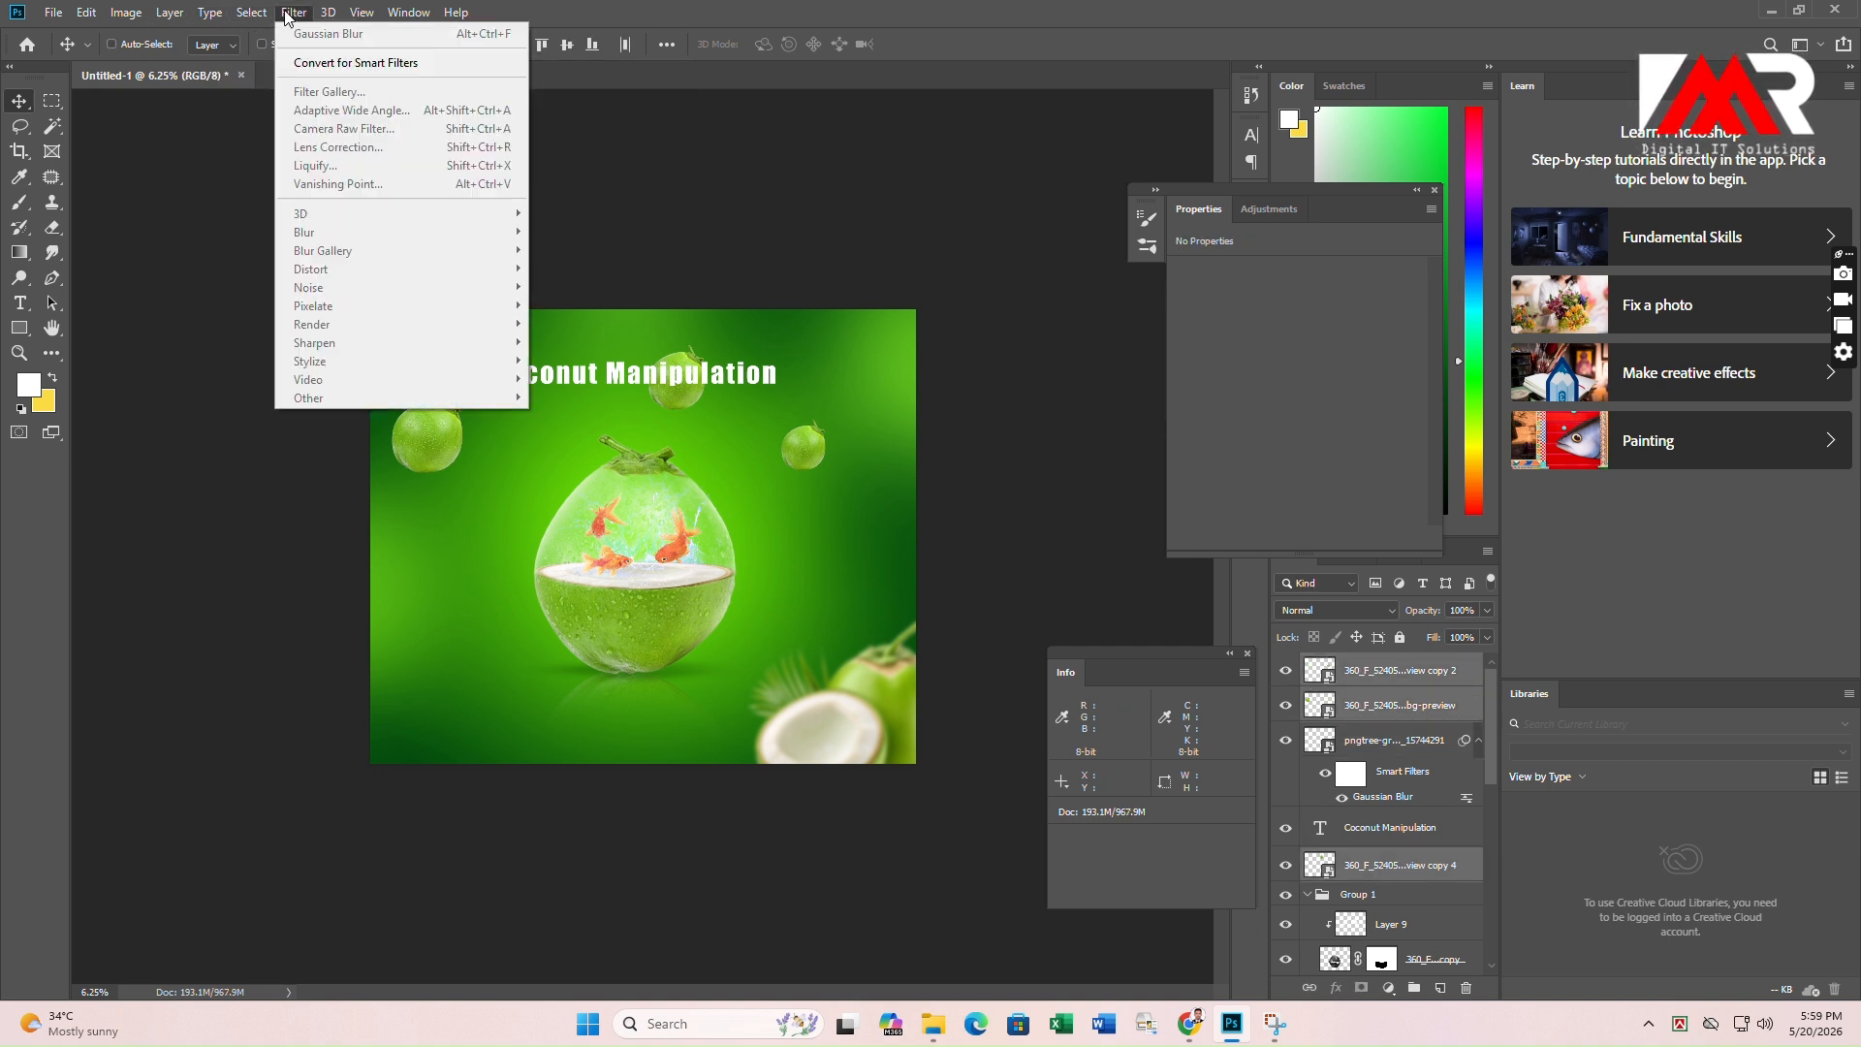
Lower the opacity of the small floating coconut at the upper right of the artwork.
{"action": "left_click", "coordinate": [1387, 670]}
{"action": "left_click", "coordinate": [1487, 610]}
{"action": "left_click_drag", "start_coordinate": [1489, 632], "coordinate": [1439, 631]}
Apply a Gaussian Blur with a 31.8 pixel radius to the floating coconut at the upper left of the artwork.
{"action": "left_click", "coordinate": [1400, 704]}
{"action": "left_click", "coordinate": [294, 11]}
{"action": "left_click", "coordinate": [581, 305]}
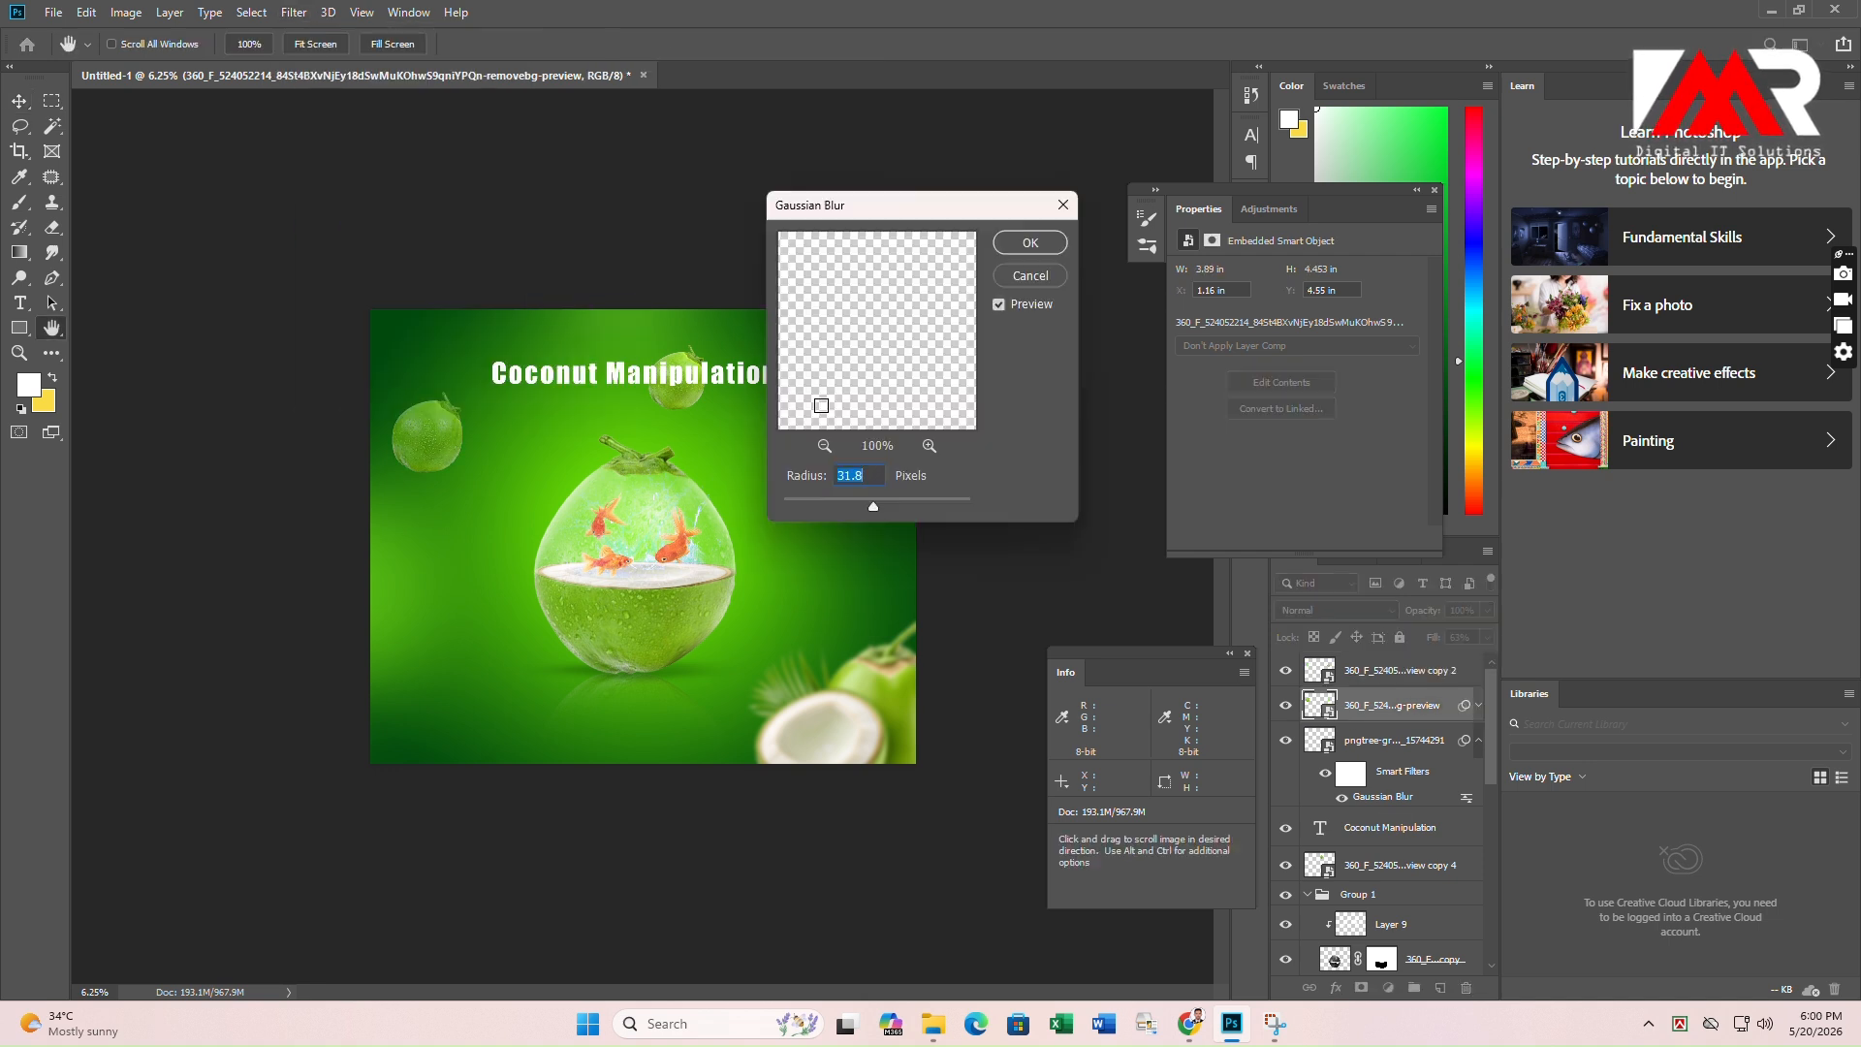
{"action": "left_click", "coordinate": [1032, 244]}
{"action": "left_click", "coordinate": [1357, 919]}
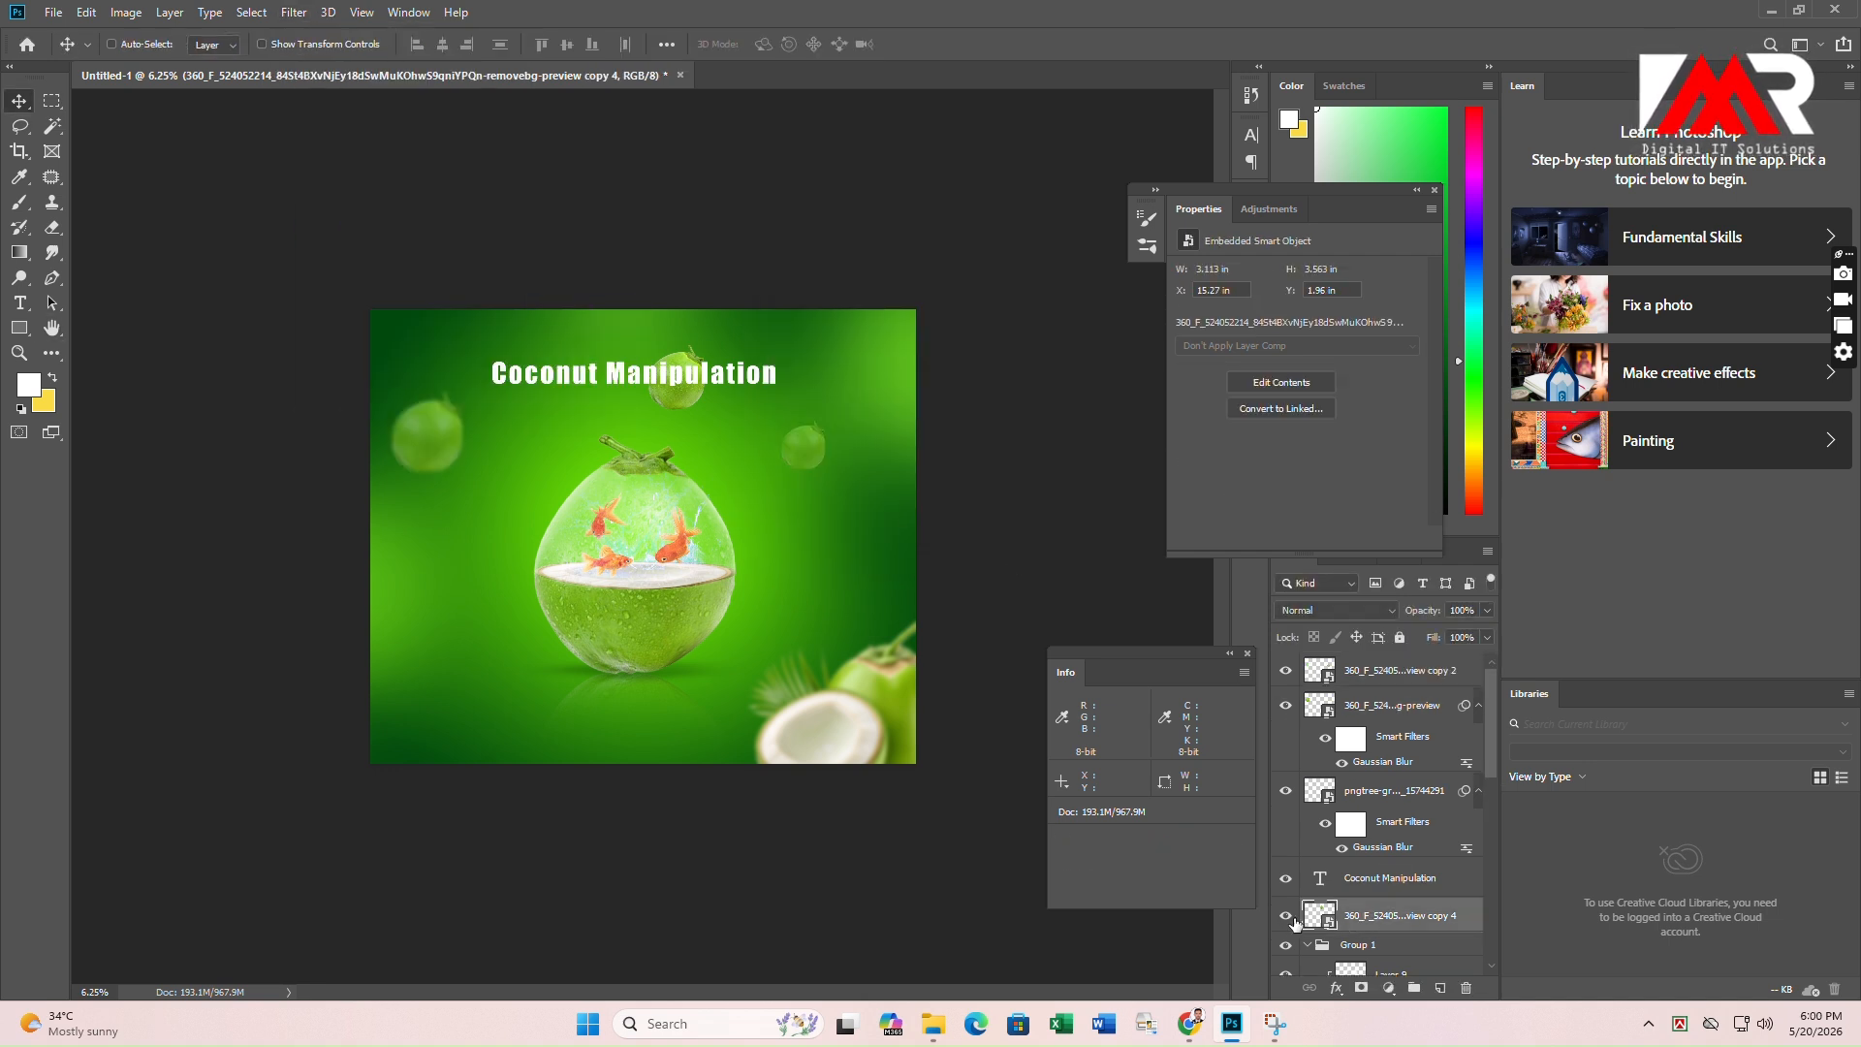
{"action": "left_click", "coordinate": [294, 12]}
{"action": "mouse_move", "coordinate": [339, 287]}
{"action": "left_click", "coordinate": [572, 343]}
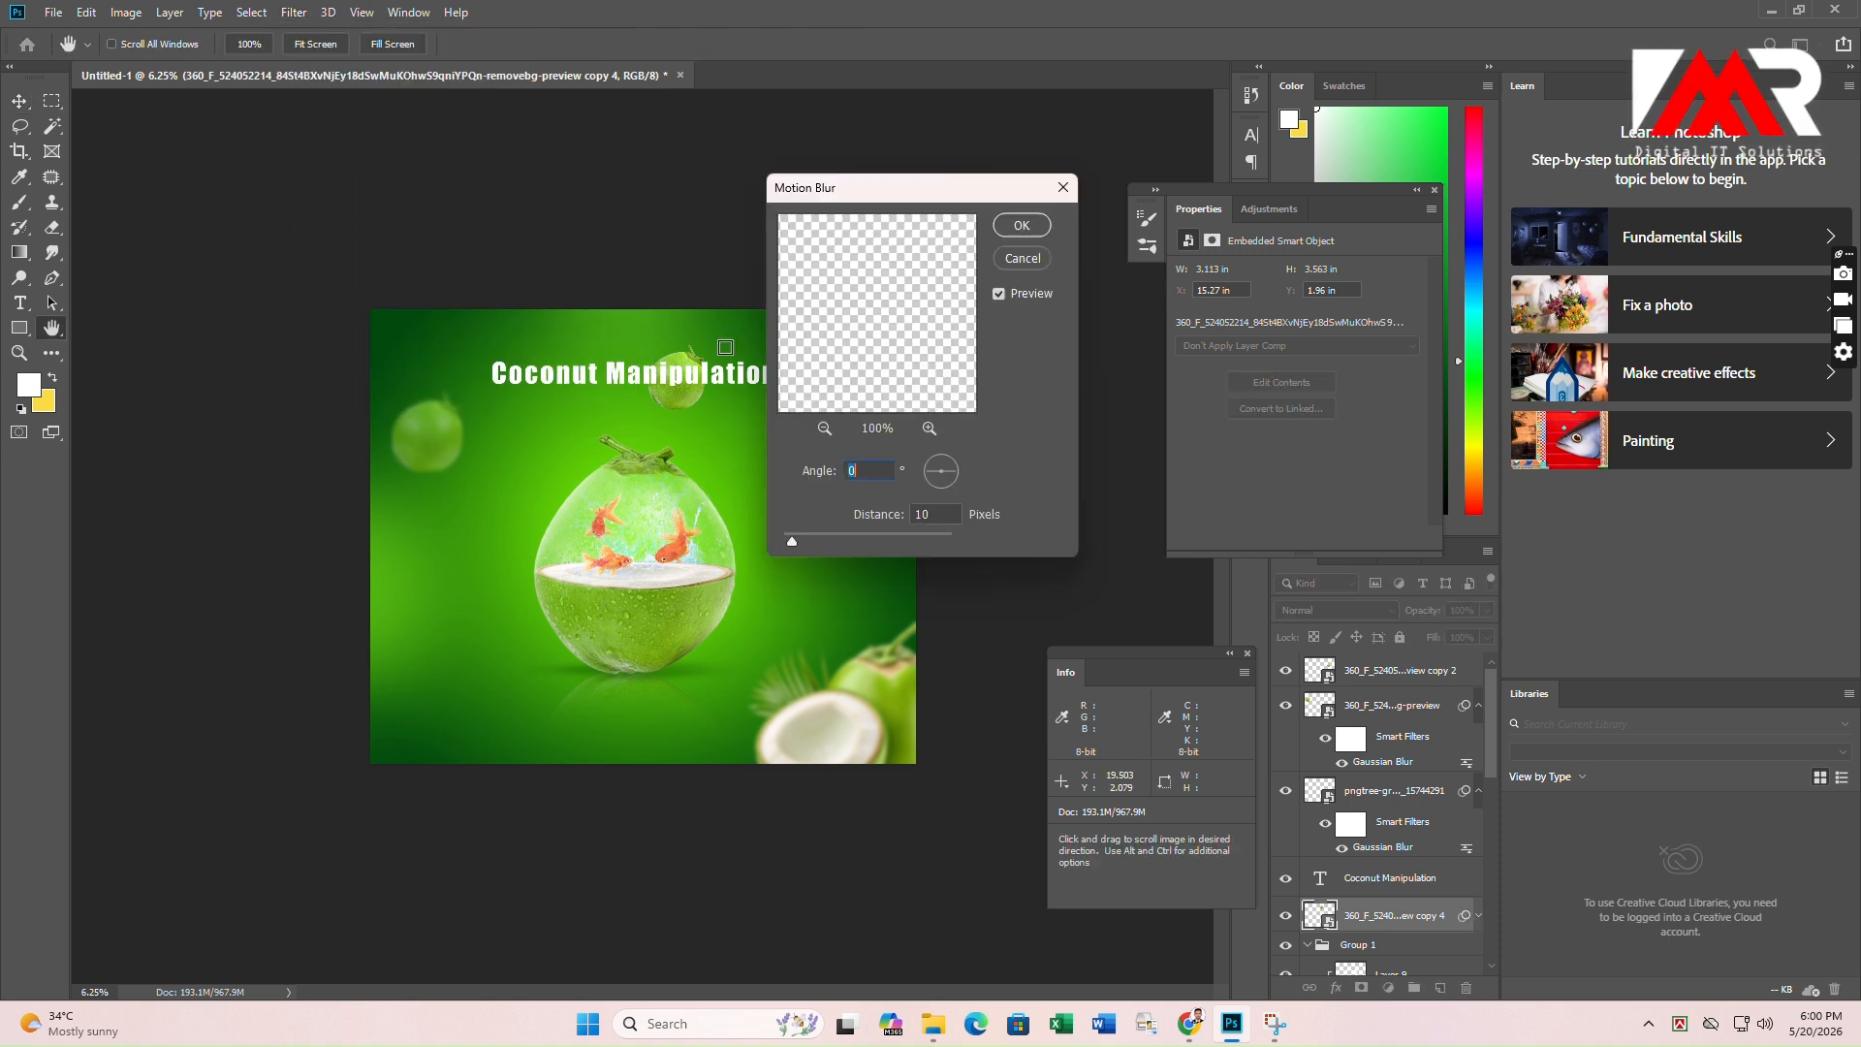
{"action": "left_click", "coordinate": [999, 293]}
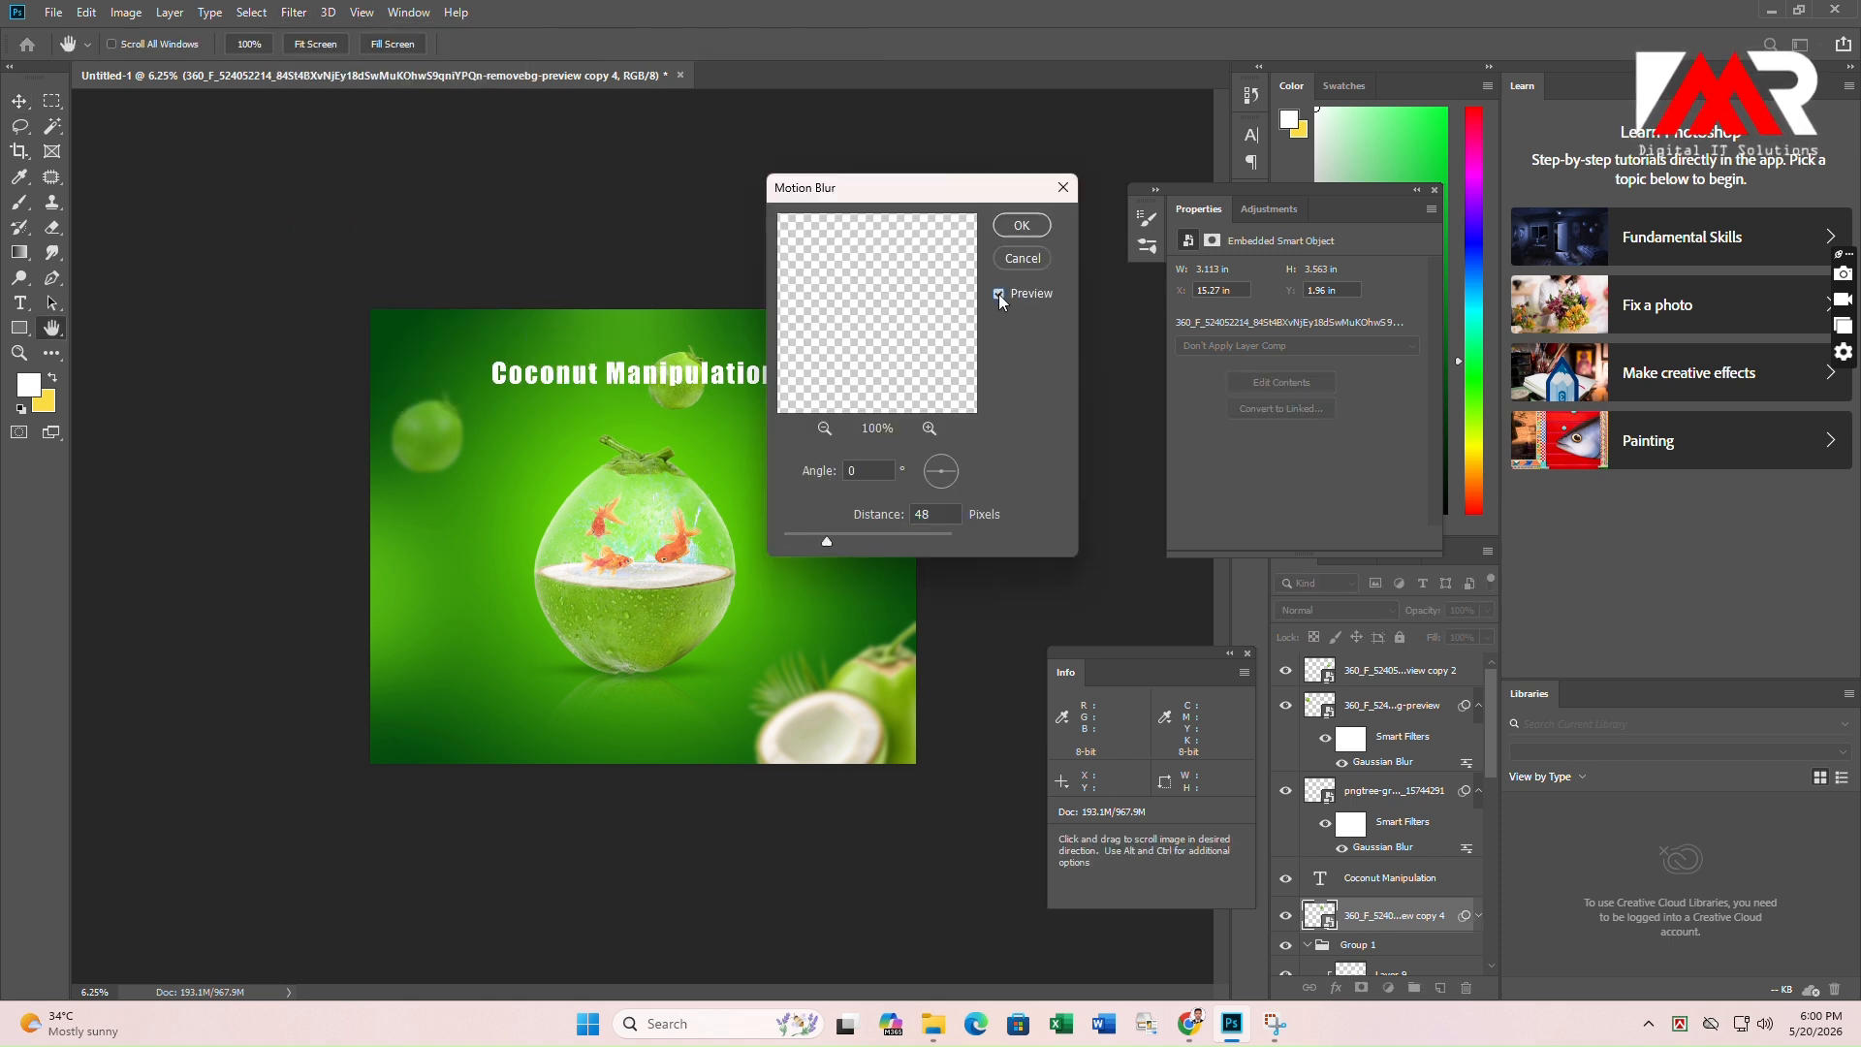
{"action": "left_click", "coordinate": [1023, 258]}
Apply a Gaussian Blur to the floating coconut behind the title.
{"action": "left_click", "coordinate": [294, 11]}
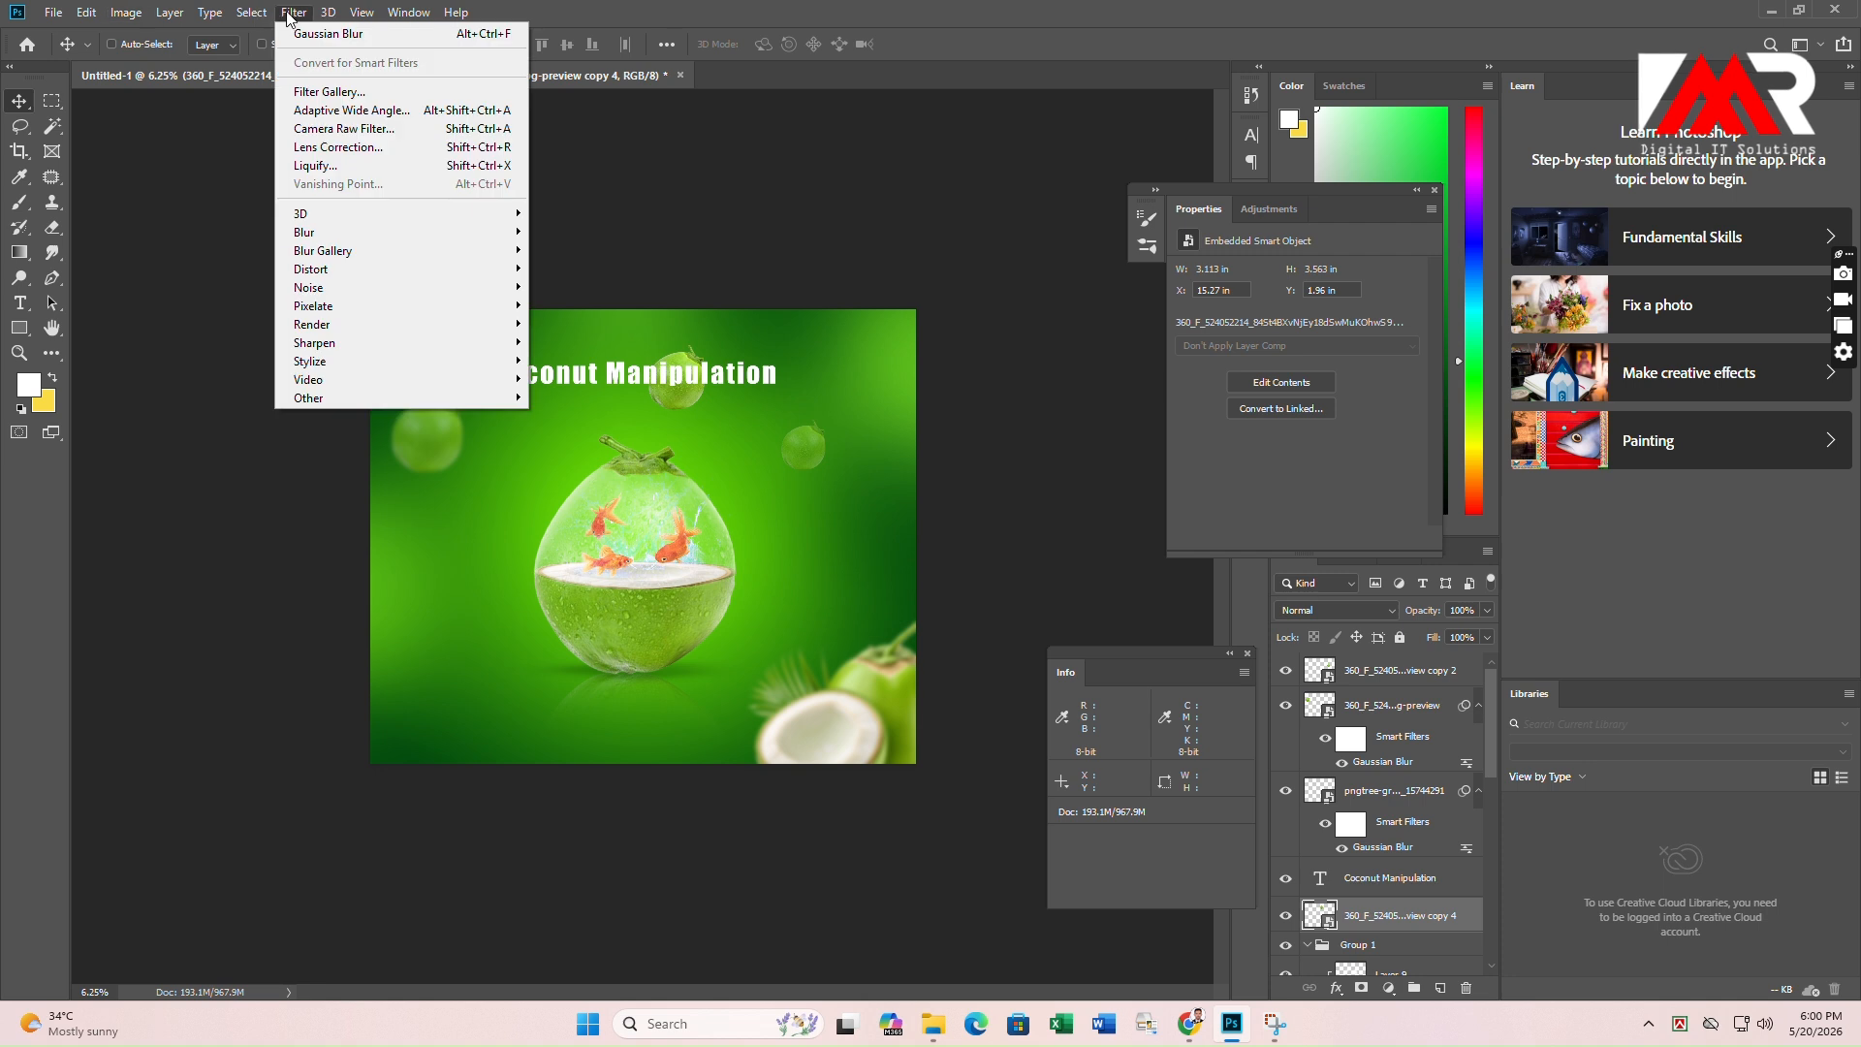
{"action": "mouse_move", "coordinate": [339, 288]}
{"action": "left_click", "coordinate": [572, 306]}
{"action": "key", "text": "Return"}
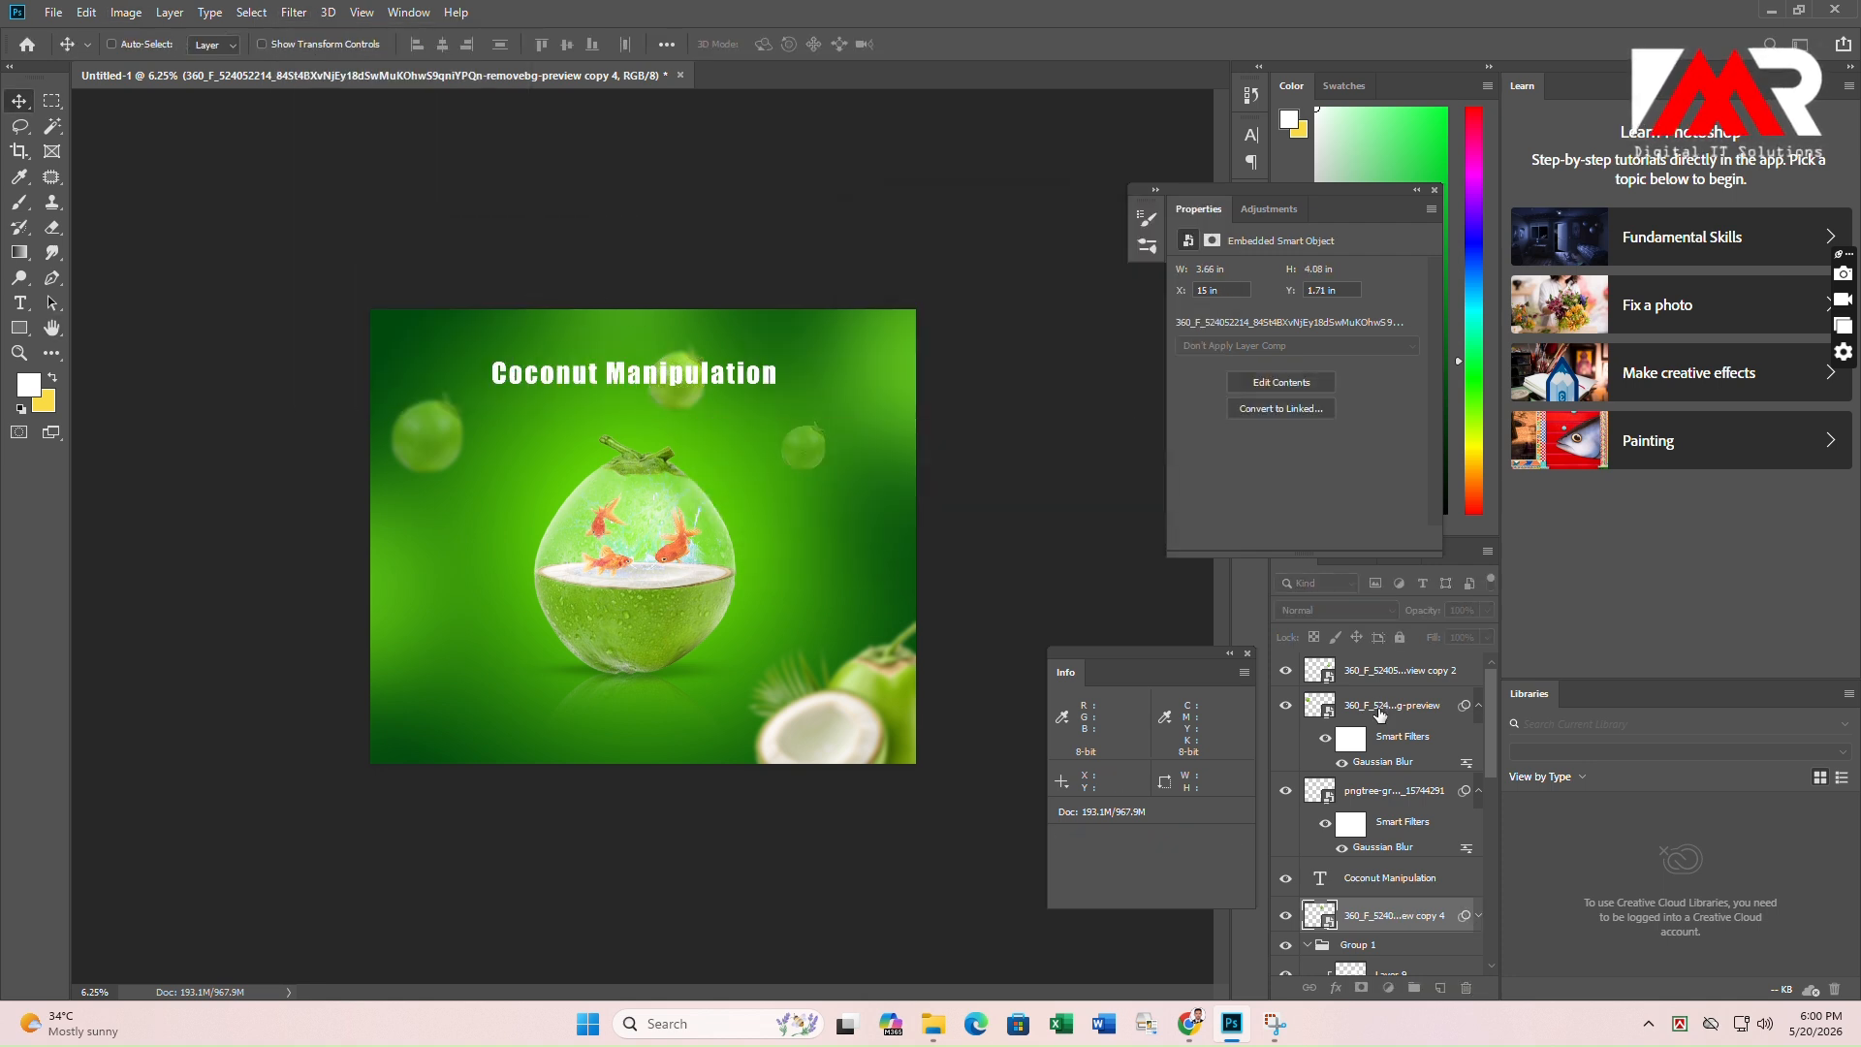
Move the title to the lower-left area of the artwork and split it into separate "Coconut" and "Manipulation" text layers.
{"action": "left_click_drag", "start_coordinate": [646, 394], "coordinate": [695, 715]}
{"action": "key", "text": "t"}
{"action": "left_click", "coordinate": [524, 715]}
{"action": "key", "text": "Return"}
{"action": "key", "text": "BackSpace"}
{"action": "key", "text": "ctrl+x"}
{"action": "left_click", "coordinate": [19, 100]}
{"action": "left_click_drag", "start_coordinate": [557, 724], "coordinate": [569, 667]}
{"action": "key", "text": "ctrl+v"}
Scale the two words into a stacked title with a larger "Coconut" above "Manipulation", and select both text layers.
{"action": "key", "text": "ctrl+t"}
{"action": "key", "text": "Return"}
{"action": "left_click", "coordinate": [1325, 913]}
{"action": "key", "text": "ctrl+t"}
{"action": "left_click", "coordinate": [1400, 879]}
{"action": "left_click", "coordinate": [1379, 919], "text": "shift"}
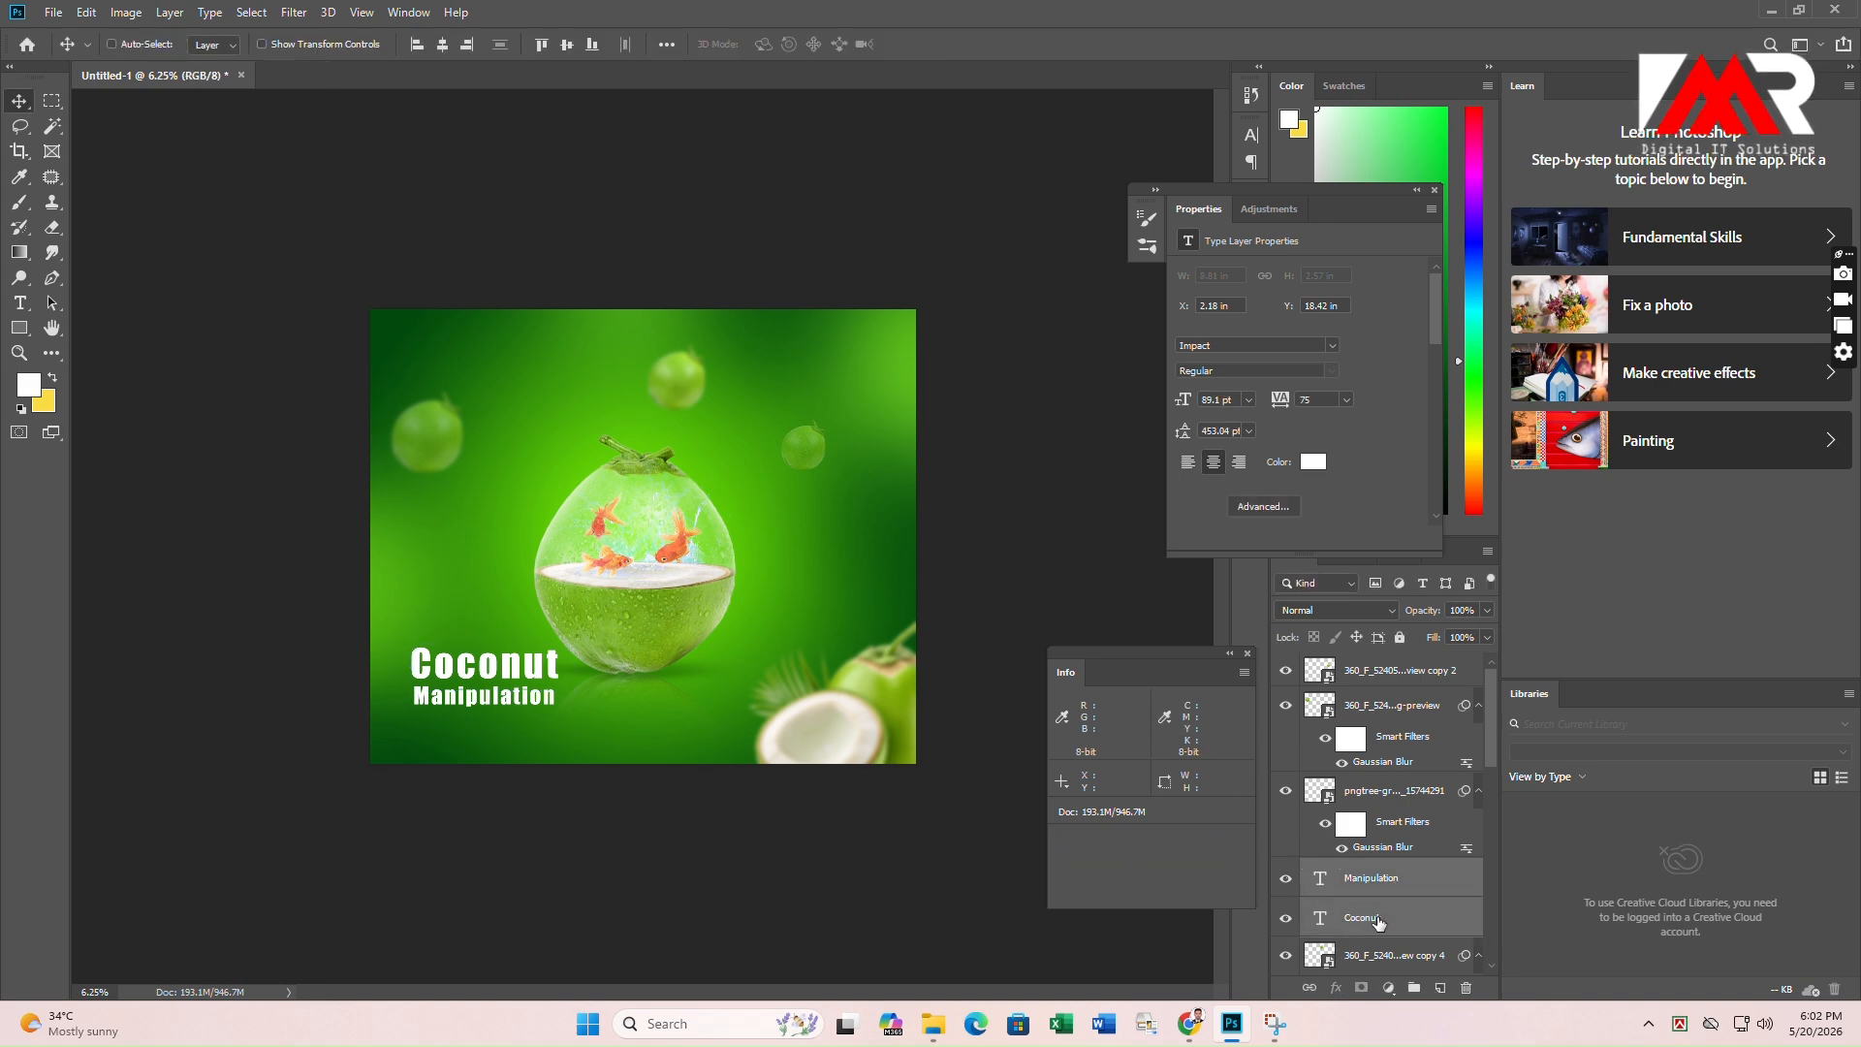